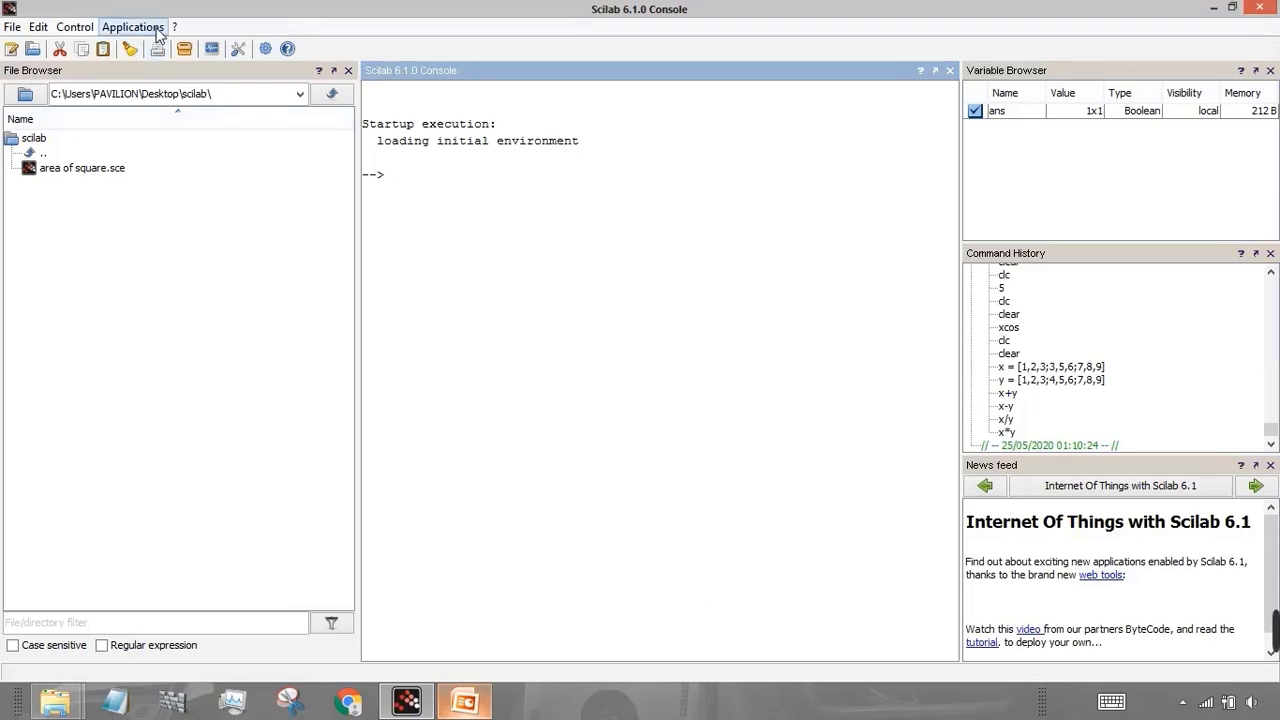
Step: Open Xcos, then move and heighten the empty diagram window so it sits beside the palette browser
left_click(152, 27)
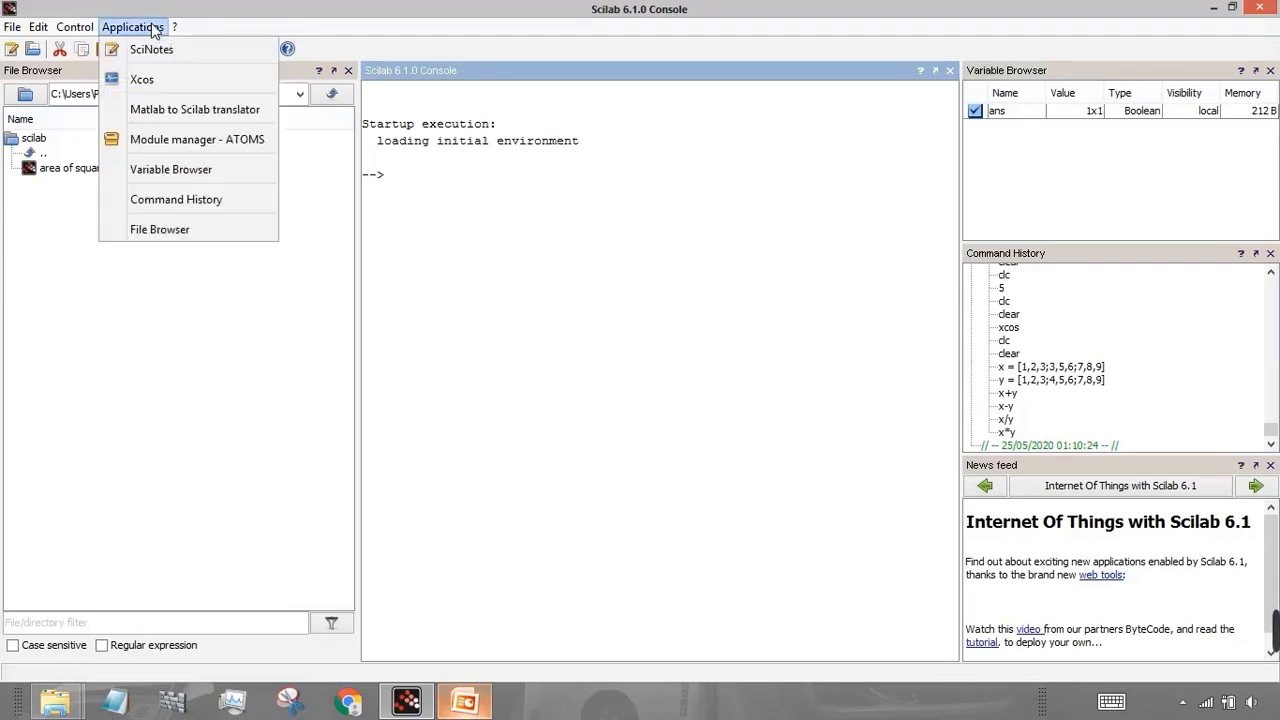
left_click(169, 81)
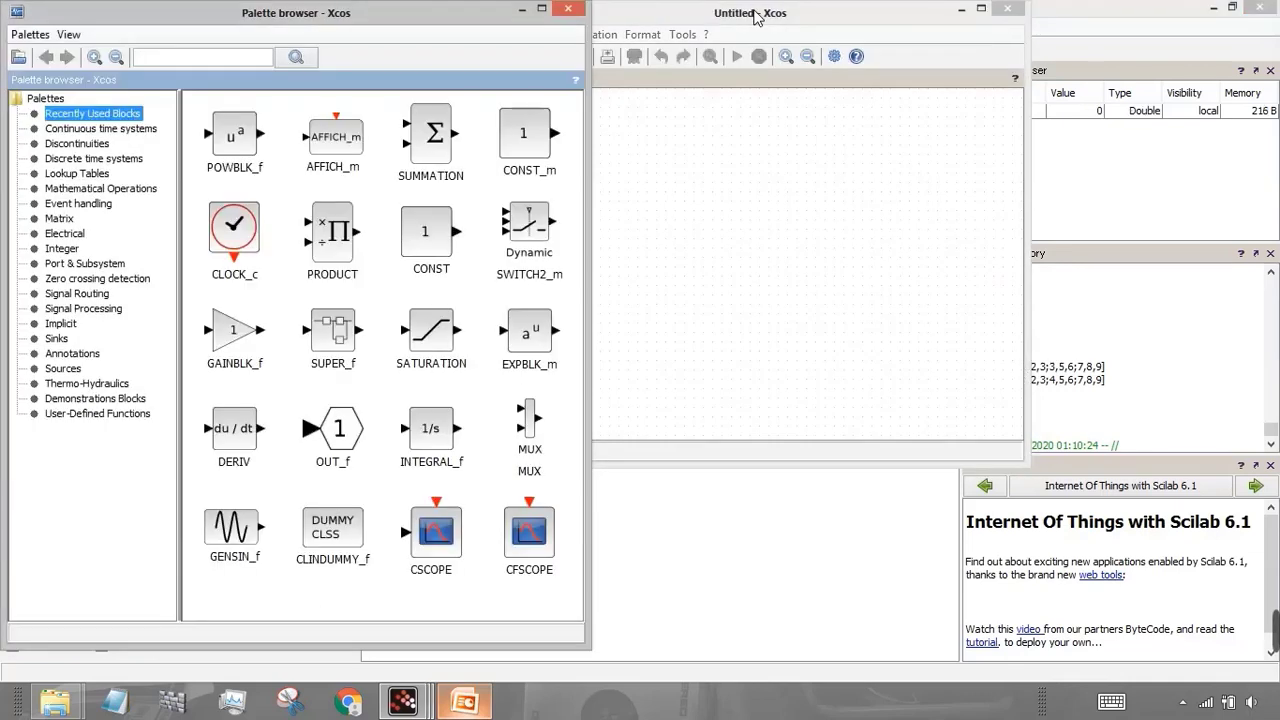
left_click_drag(753, 14, 878, 16)
left_click_drag(929, 460, 926, 649)
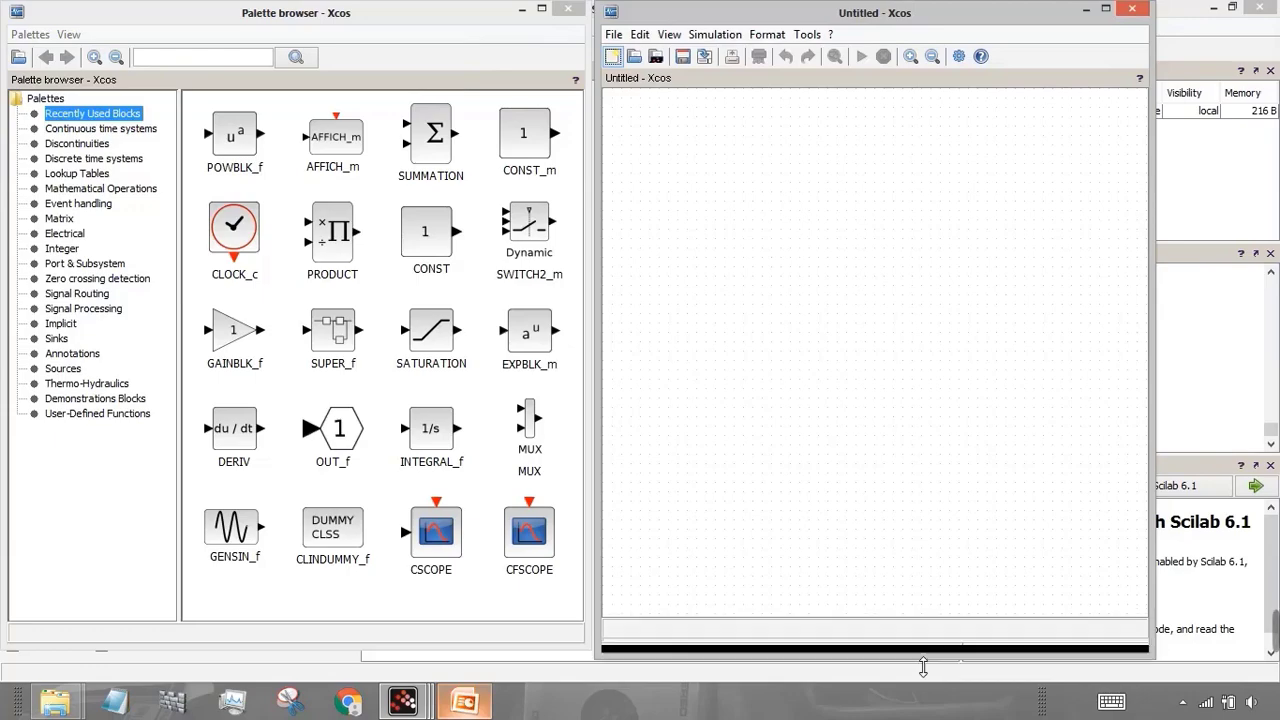
Step: Add a text annotation near the top of the diagram and try to set its legend to Fa=0.5*rho*A*Cd*v2
double_click(740, 138)
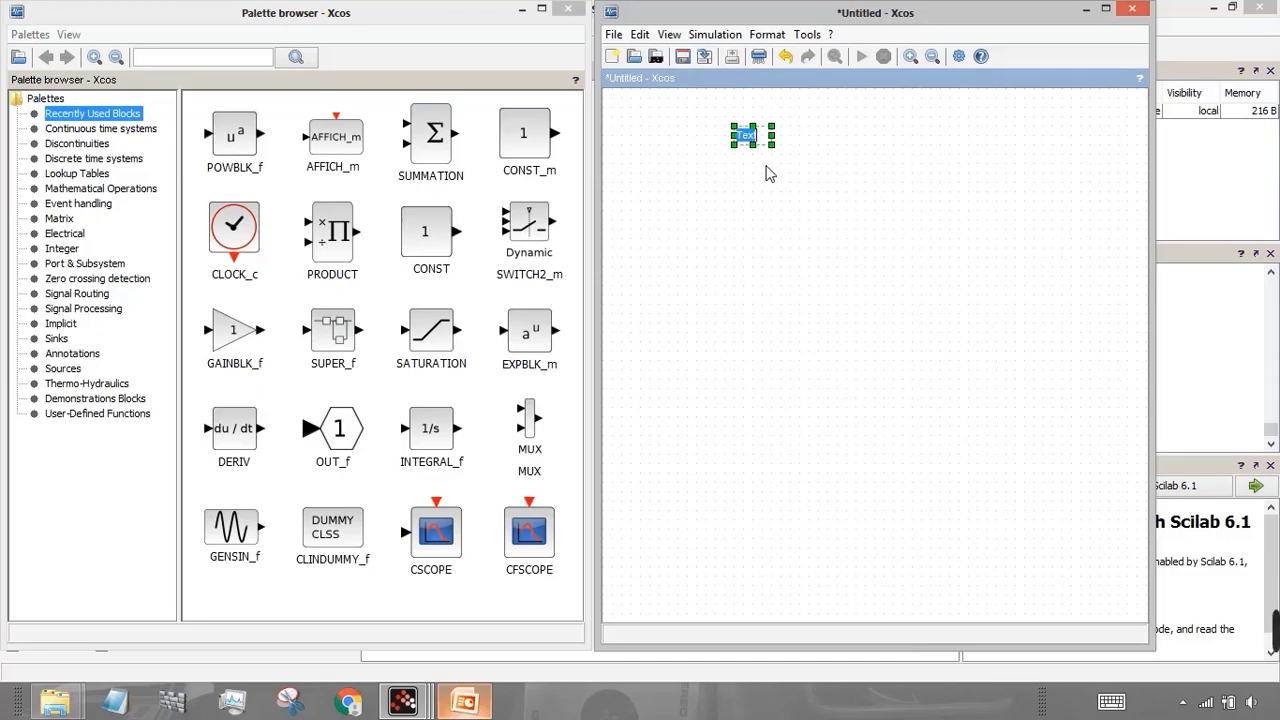
key("Escape")
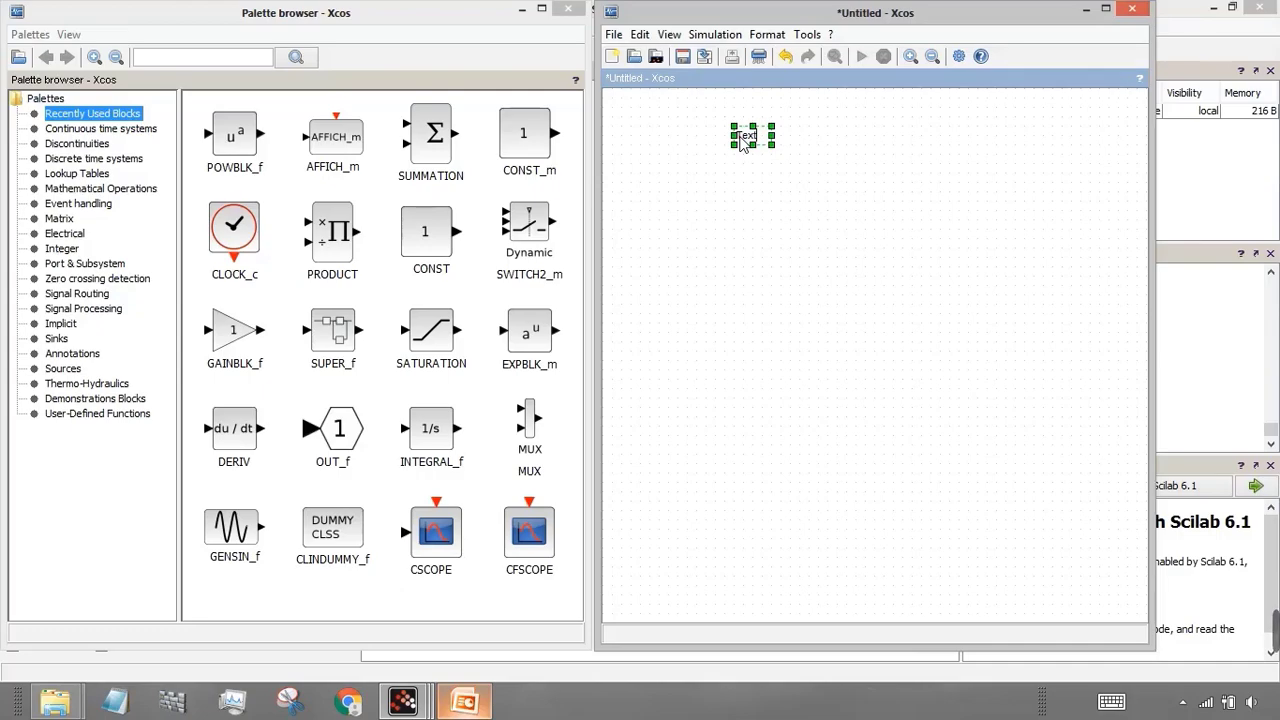
double_click(741, 143)
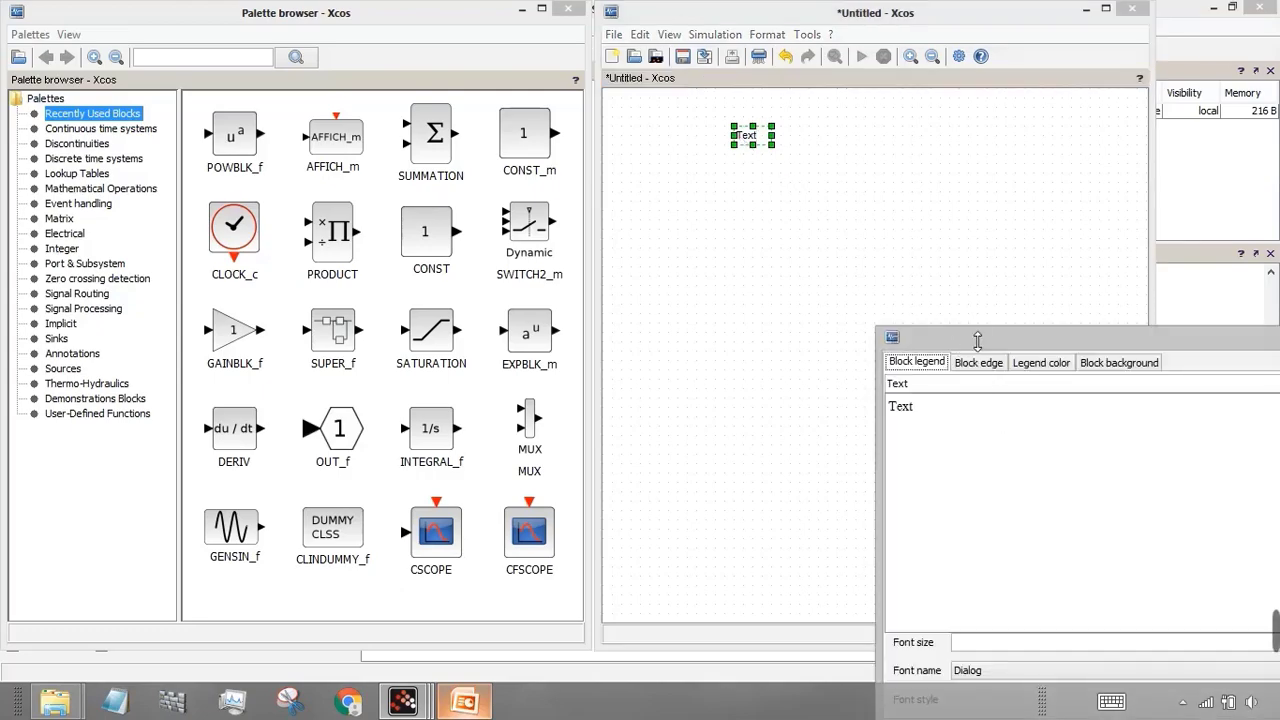
left_click_drag(980, 345, 750, 127)
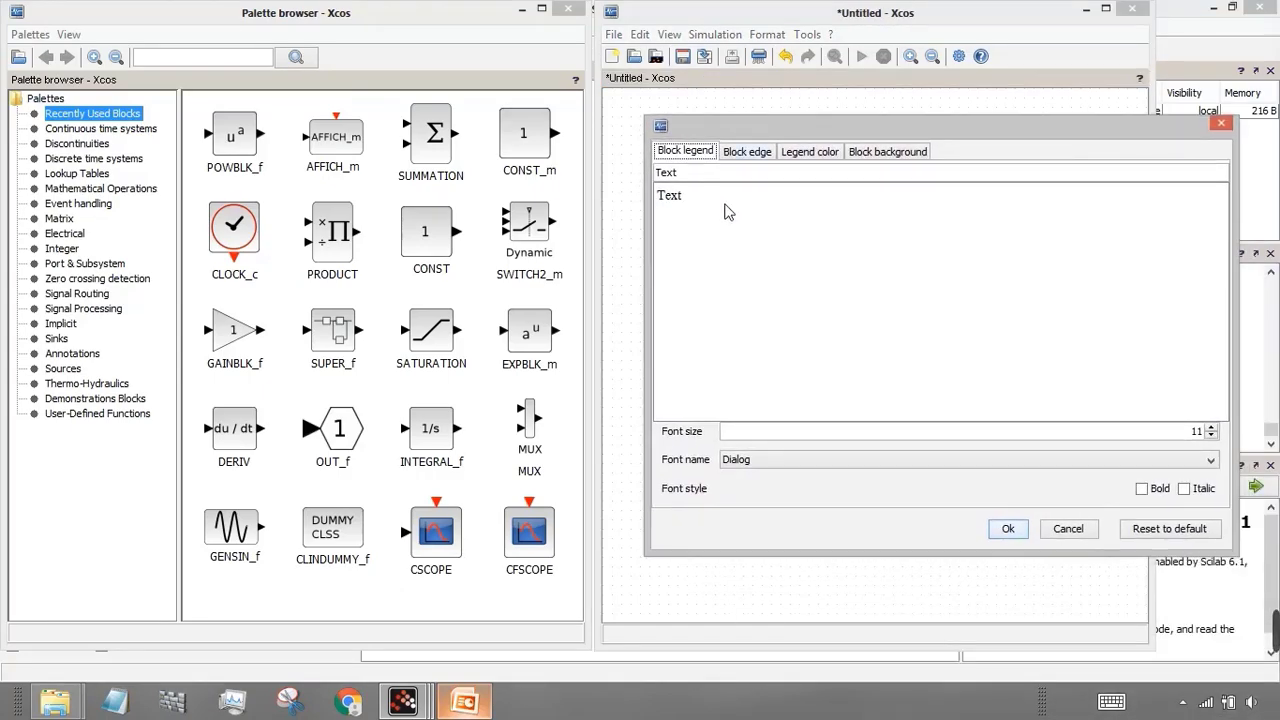
left_click_drag(720, 208, 660, 210)
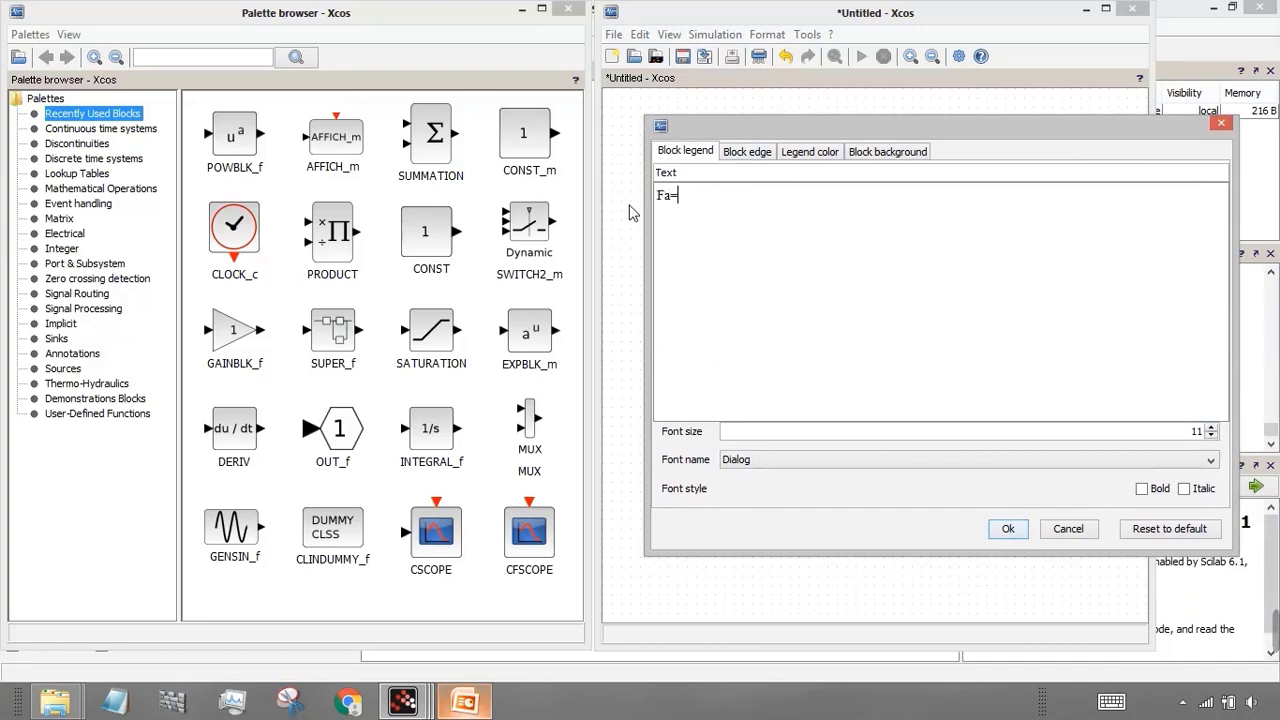
type("Fa=0.5*rho*A*Cd*")
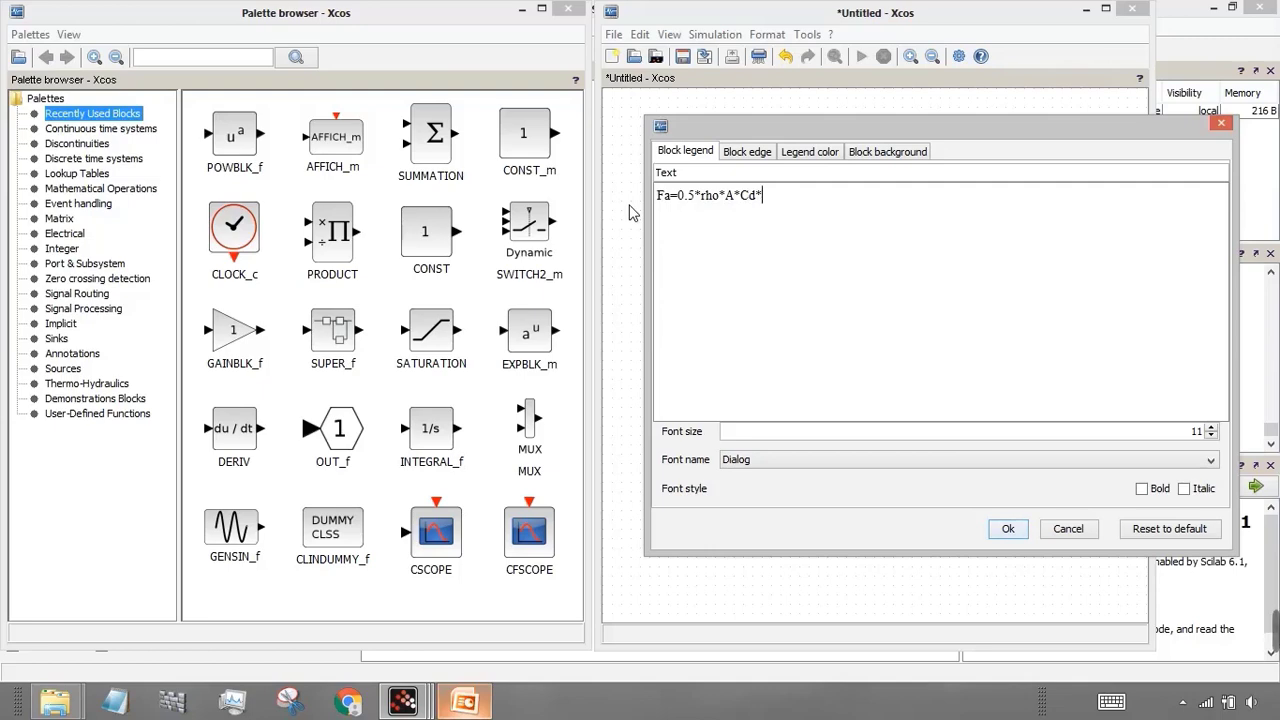
key("BackSpace")
key("BackSpace")
type("v2")
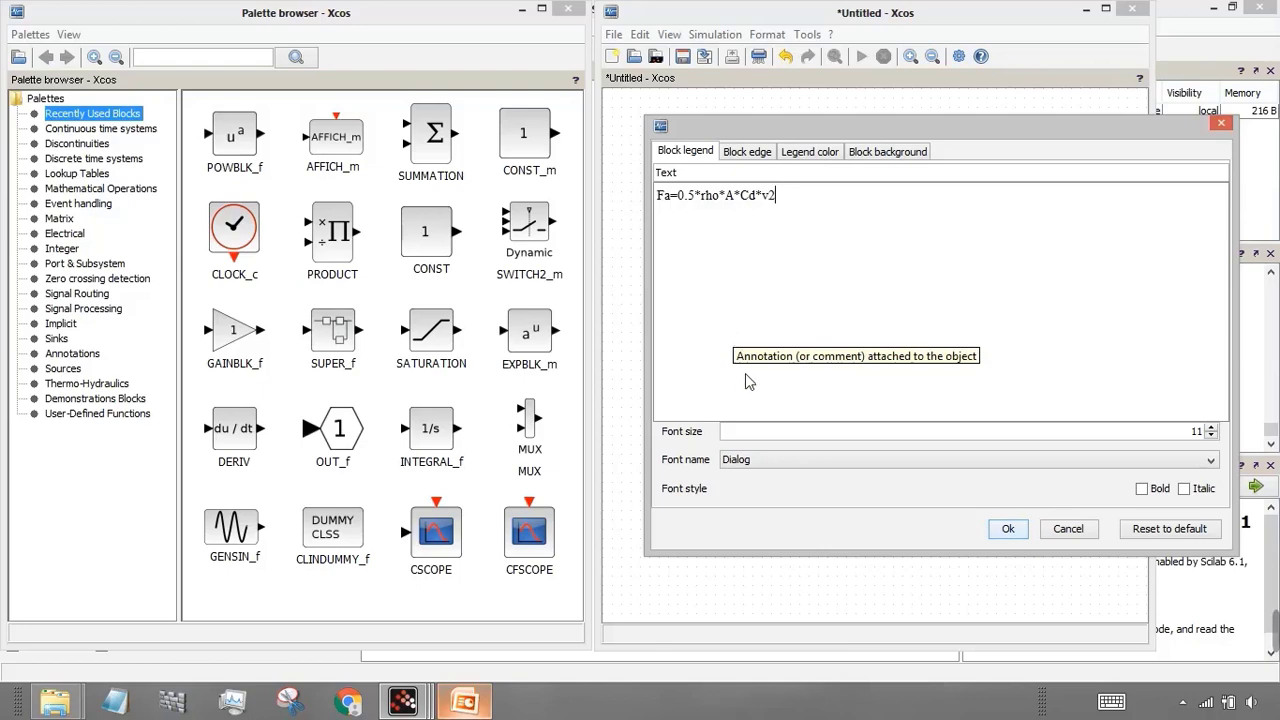
Step: Set the annotation's font size to 20 and its style to bold
double_click(1197, 431)
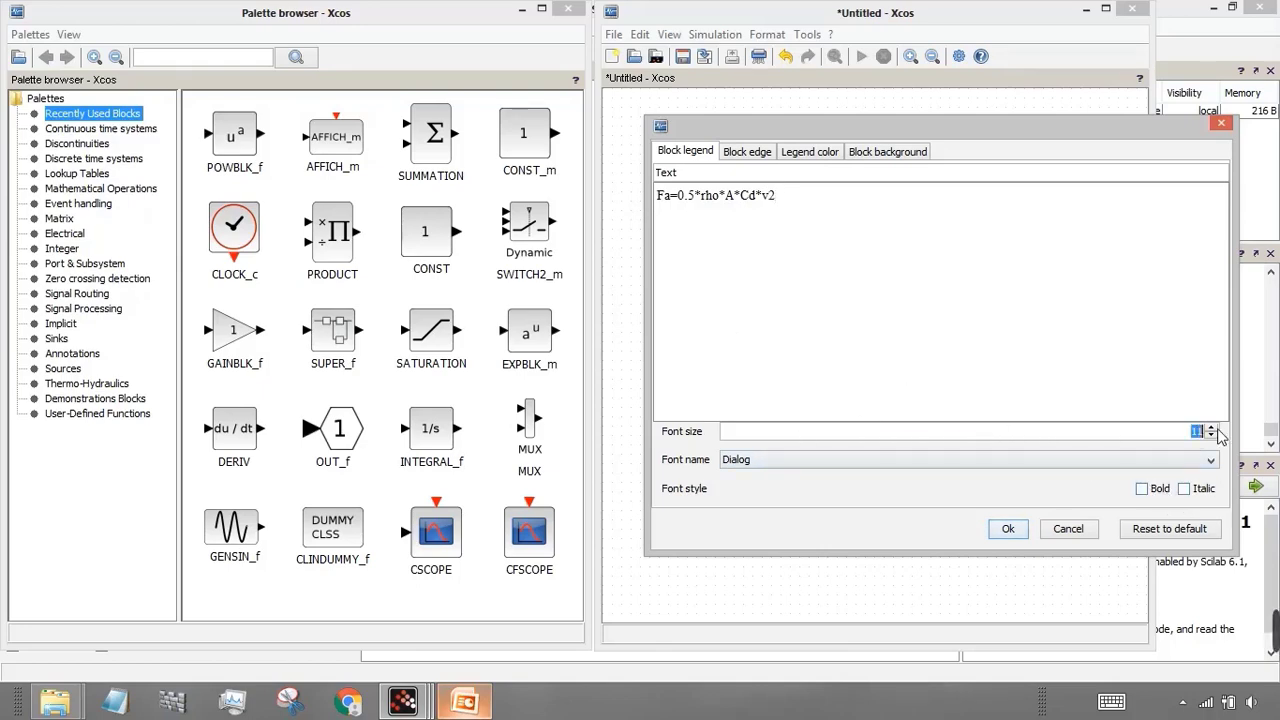
left_click(1149, 498)
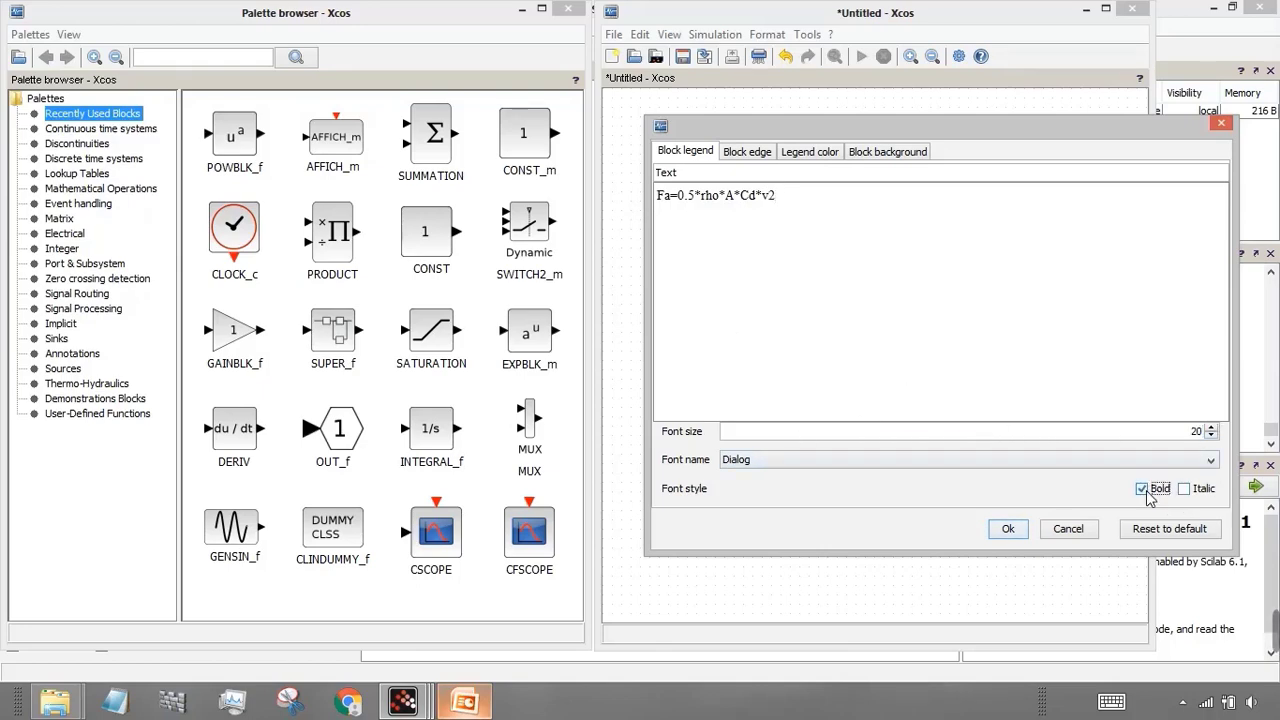
left_click(1008, 528)
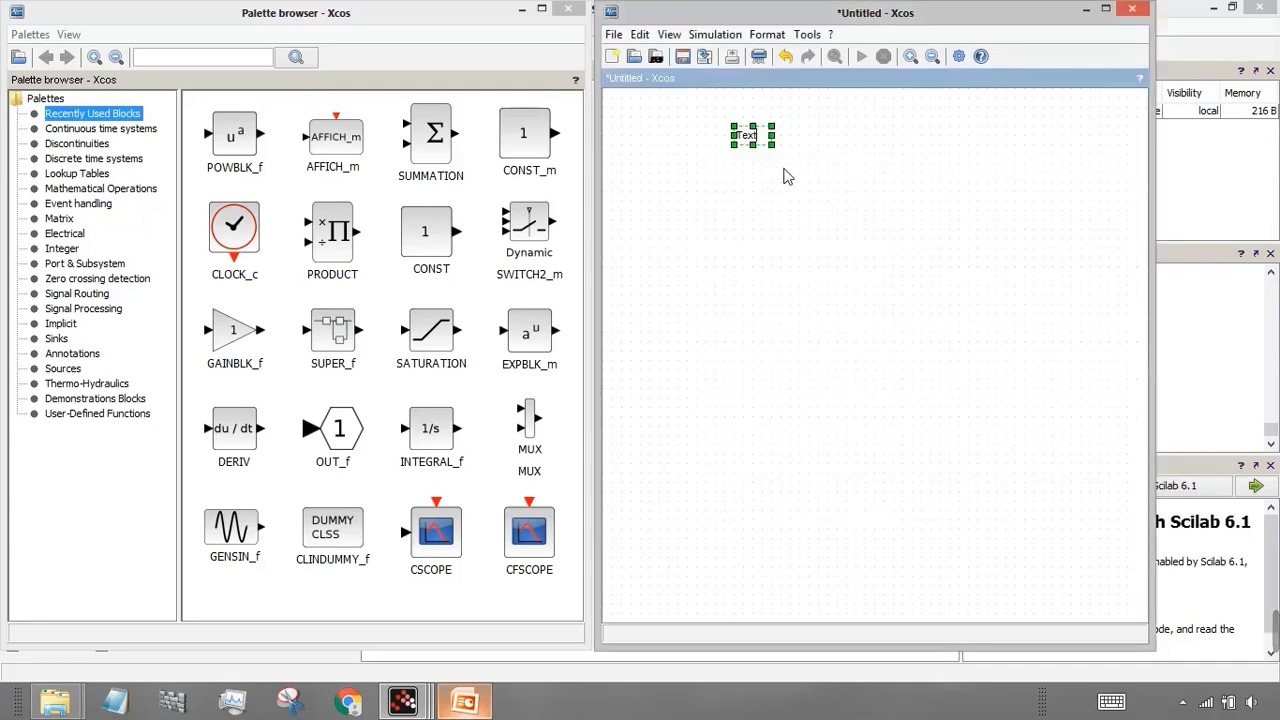
Step: Delete the text annotation from the diagram
left_click(770, 200)
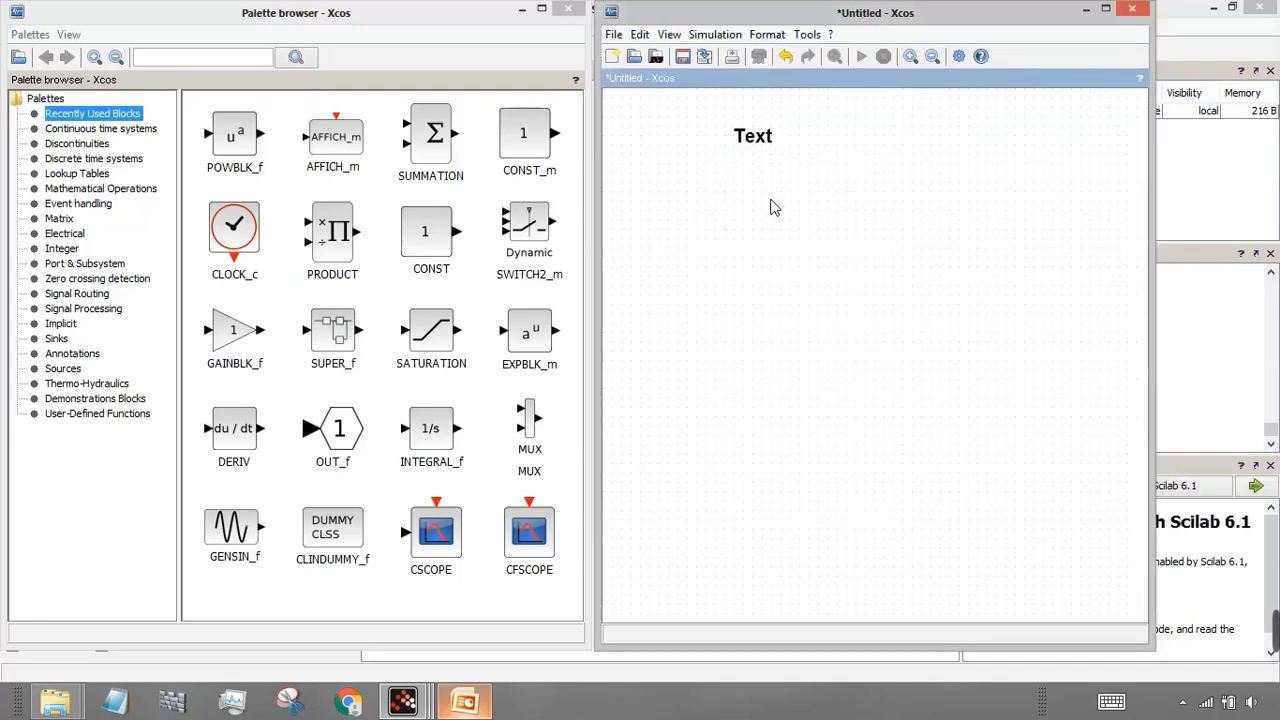
left_click(753, 137)
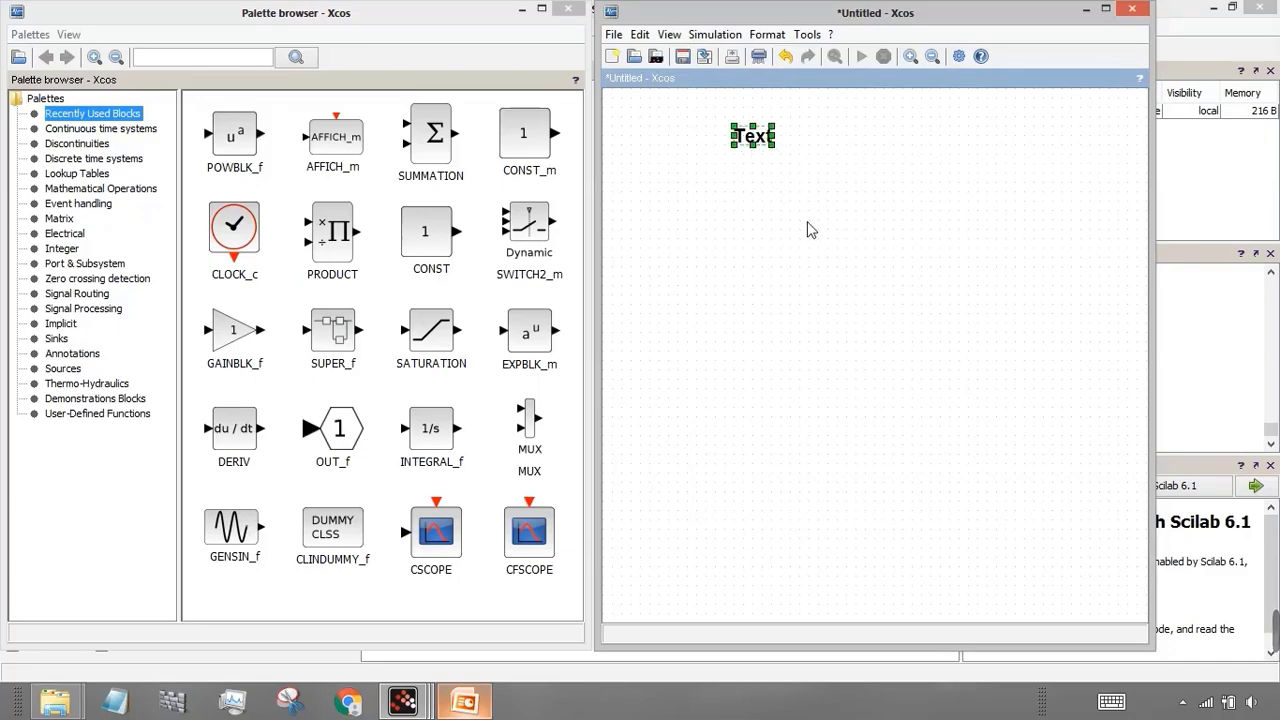
key("Delete")
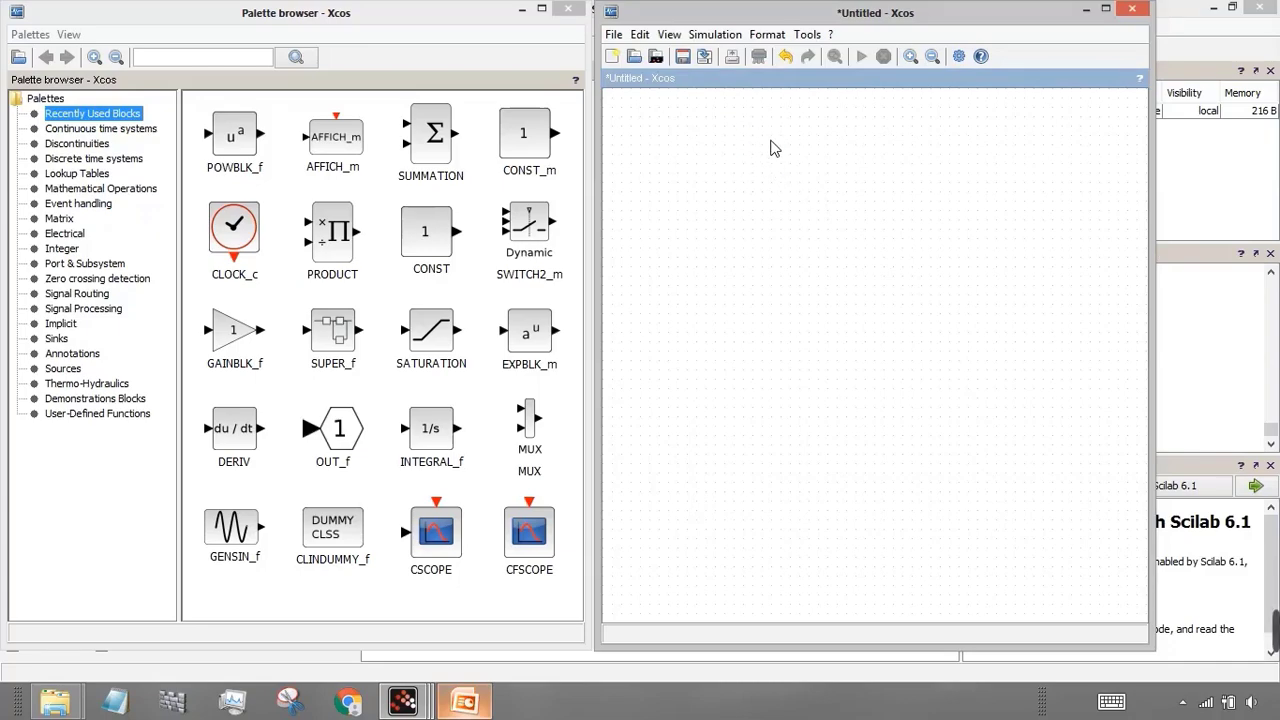
Step: Place a new text annotation near the top of the empty diagram
key("ctrl+z")
left_click(782, 147)
key("ctrl+F2")
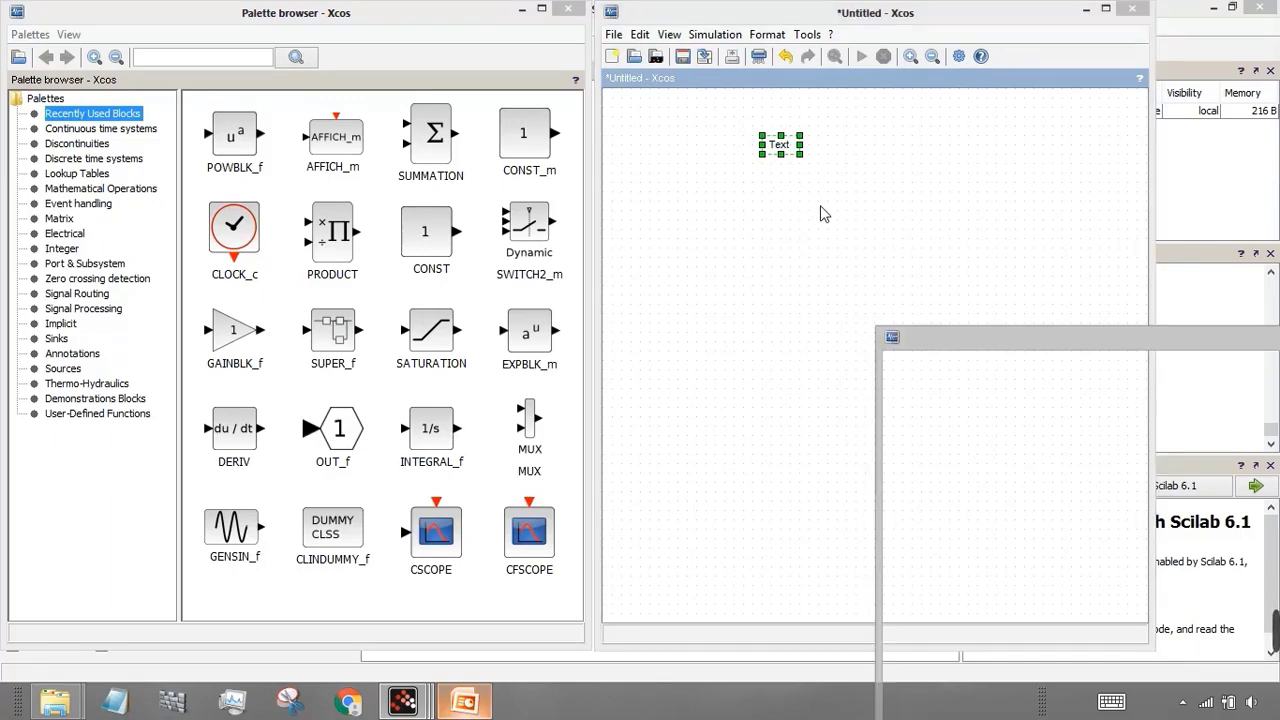
left_click_drag(967, 331, 733, 132)
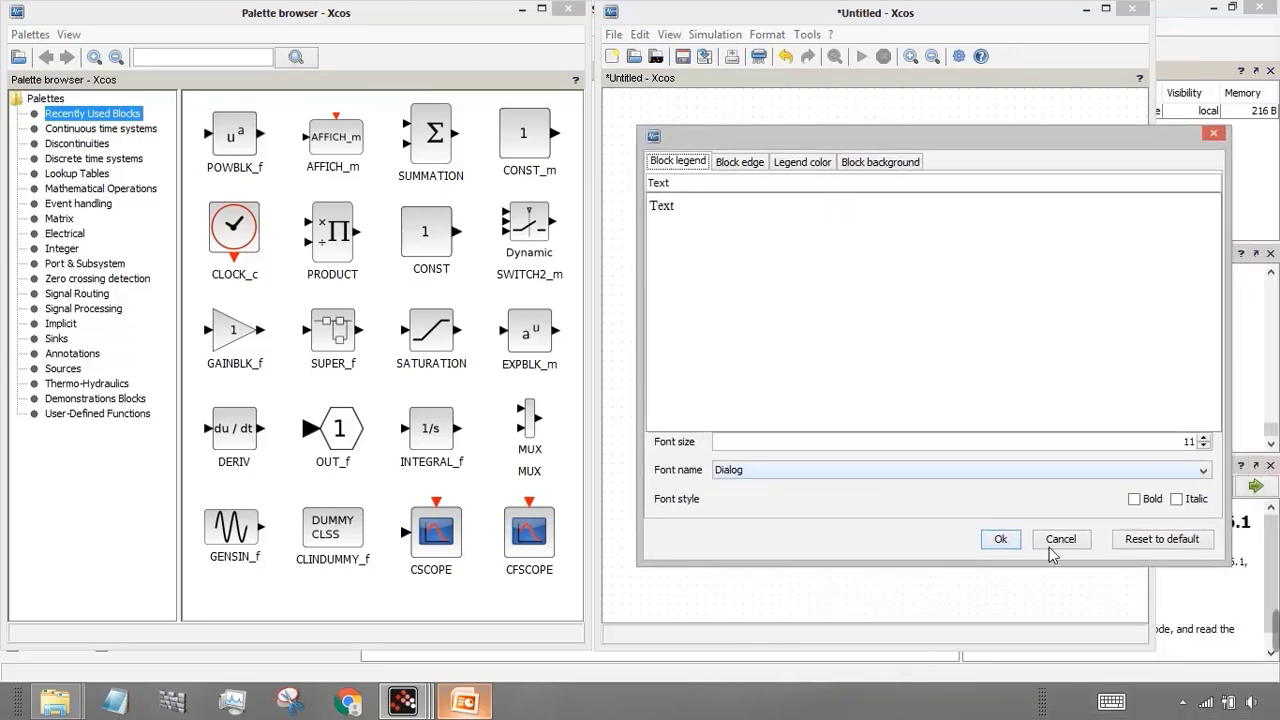
left_click(1060, 543)
left_click(791, 166)
Step: Edit the format of the new annotation and replace its legend text with Fa=0.5*rho*A*Cd*v2
left_click(786, 152)
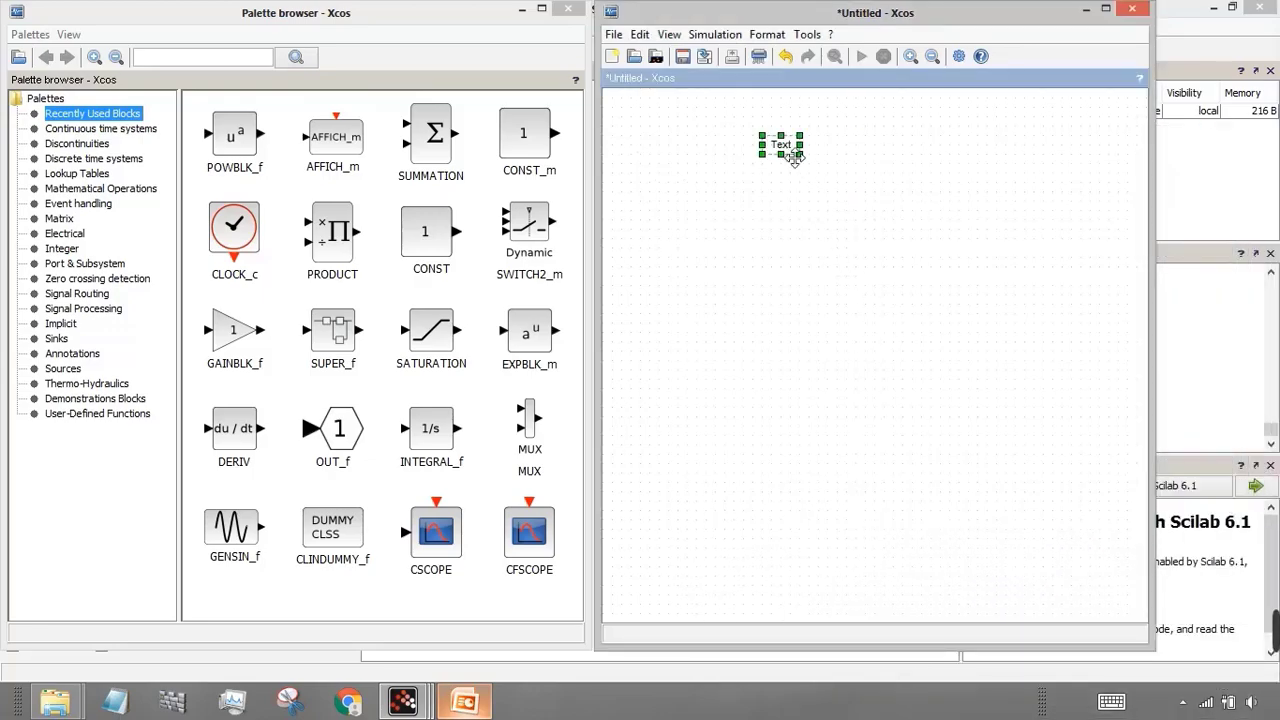
right_click(786, 153)
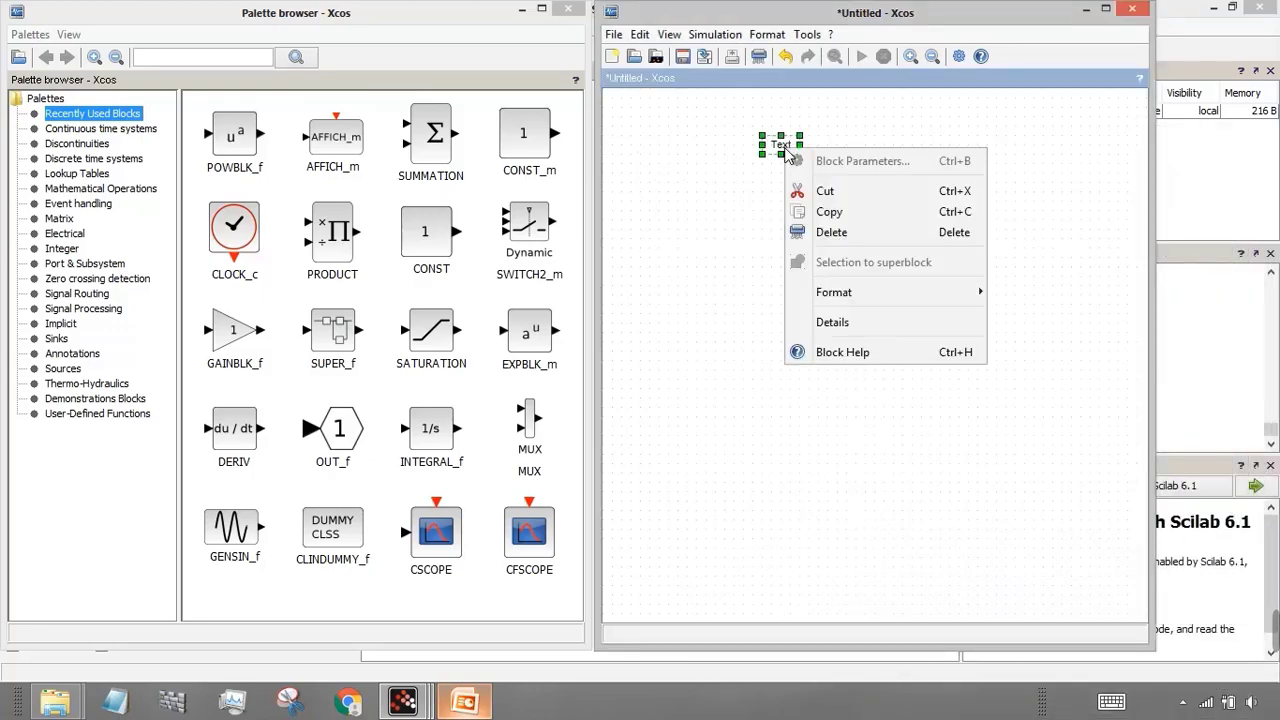
mouse_move(903, 291)
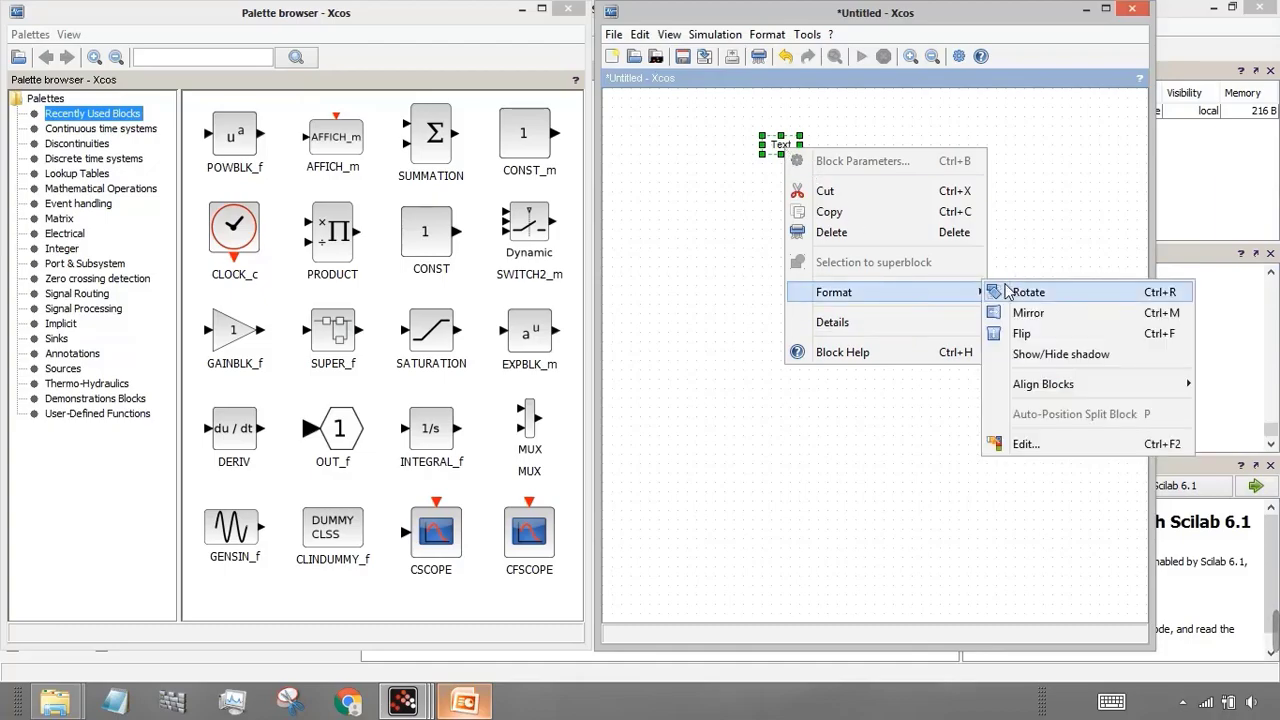
left_click(1043, 449)
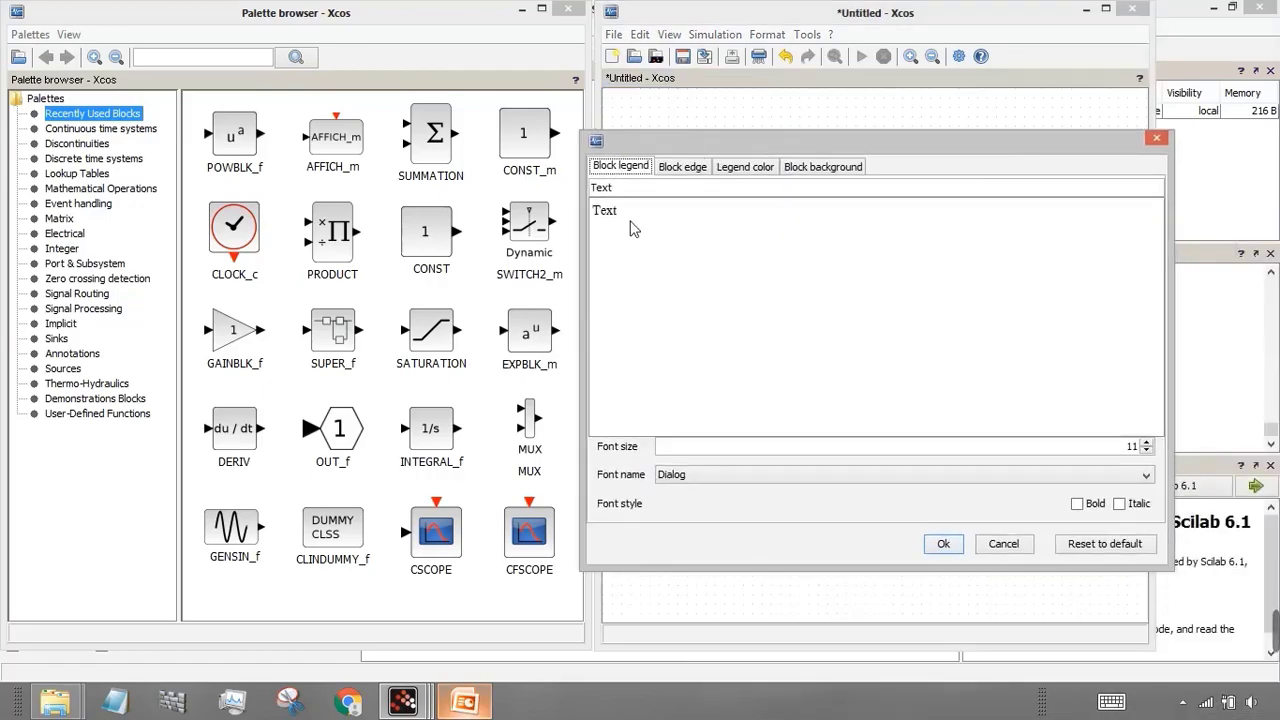
left_click_drag(635, 226, 569, 215)
key("BackSpace")
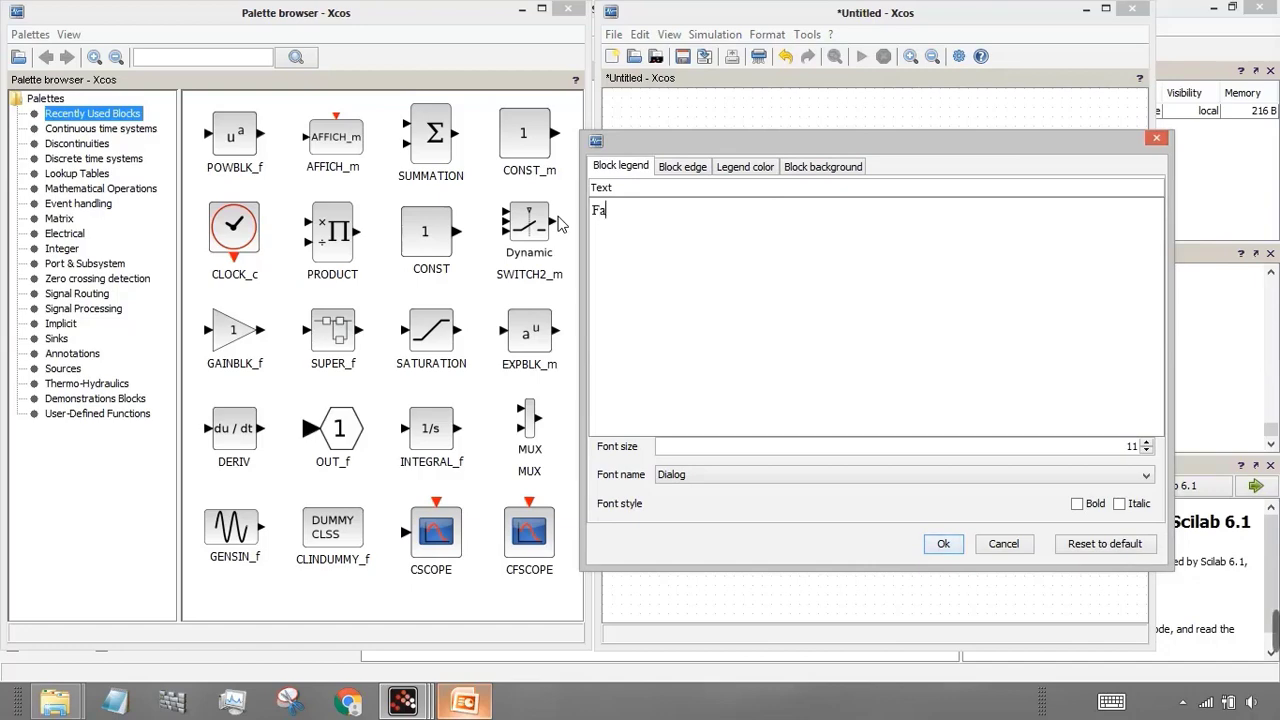
type("Fa=0.5*rho*A*Cd*v2")
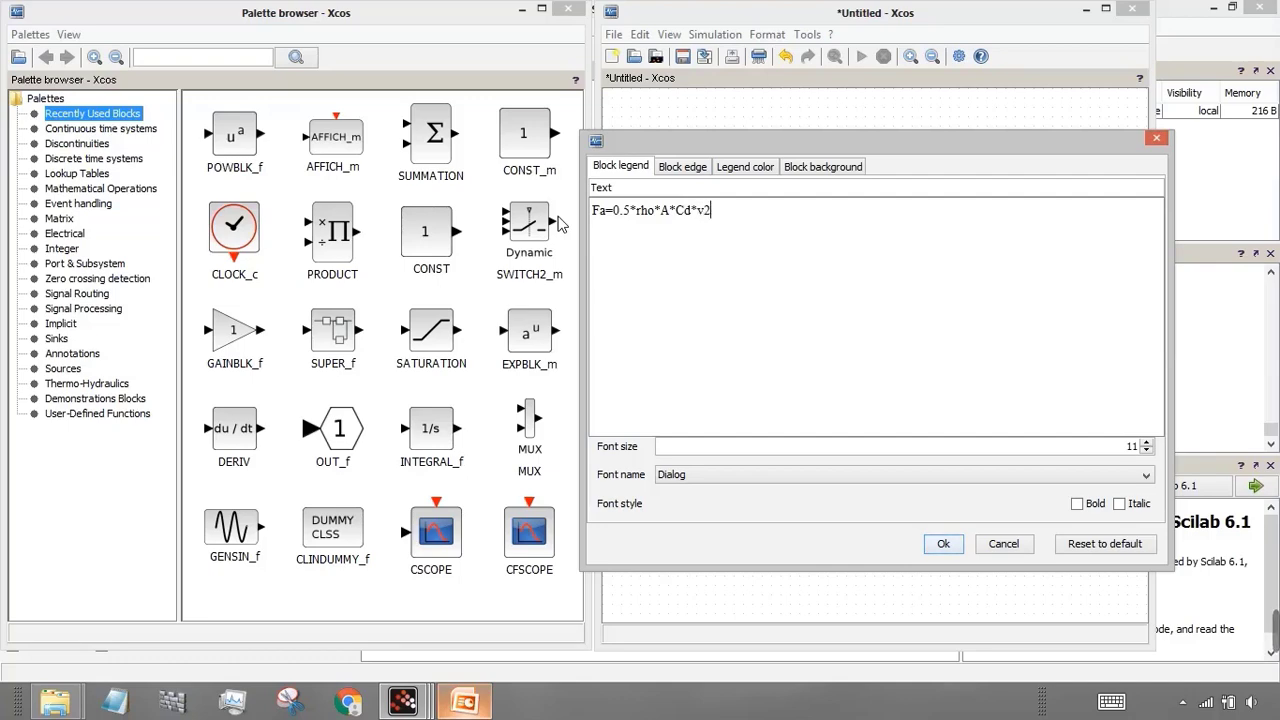
Step: Format the formula annotation with font size 20 and bold, and shift it right to the middle of the diagram's top
left_click_drag(1131, 447, 1165, 455)
type("20")
left_click(1077, 503)
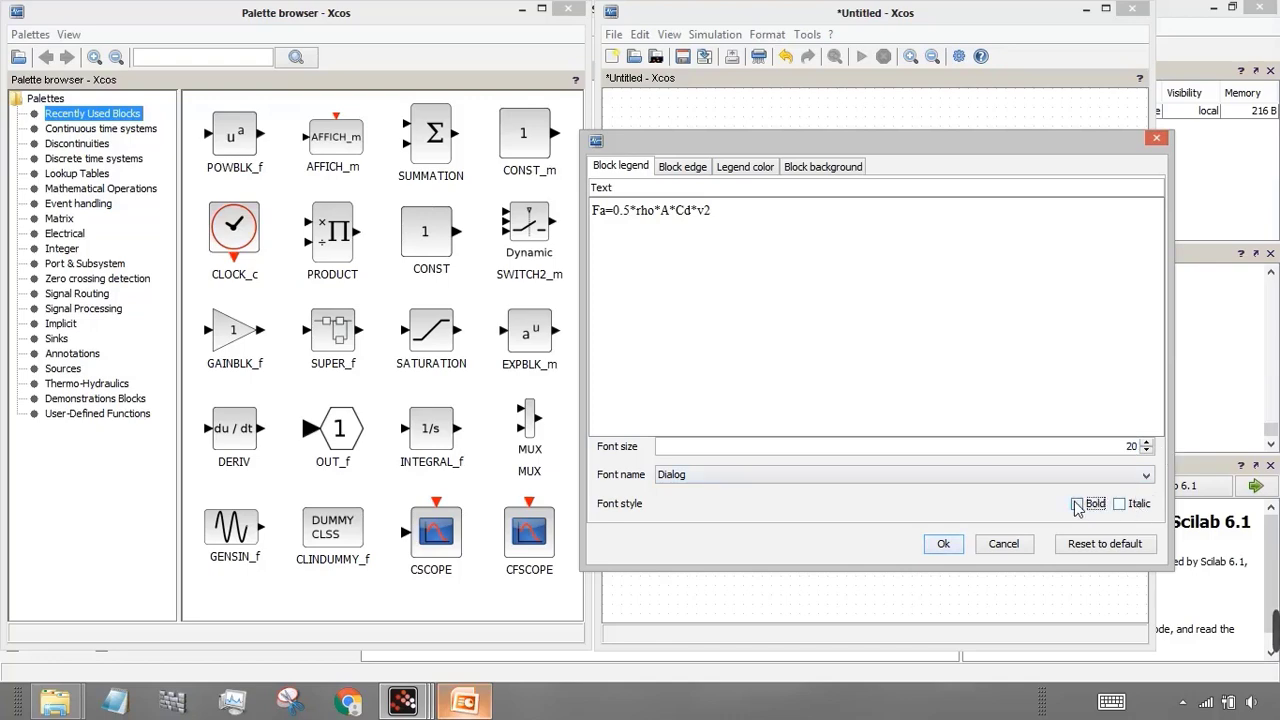
left_click(945, 544)
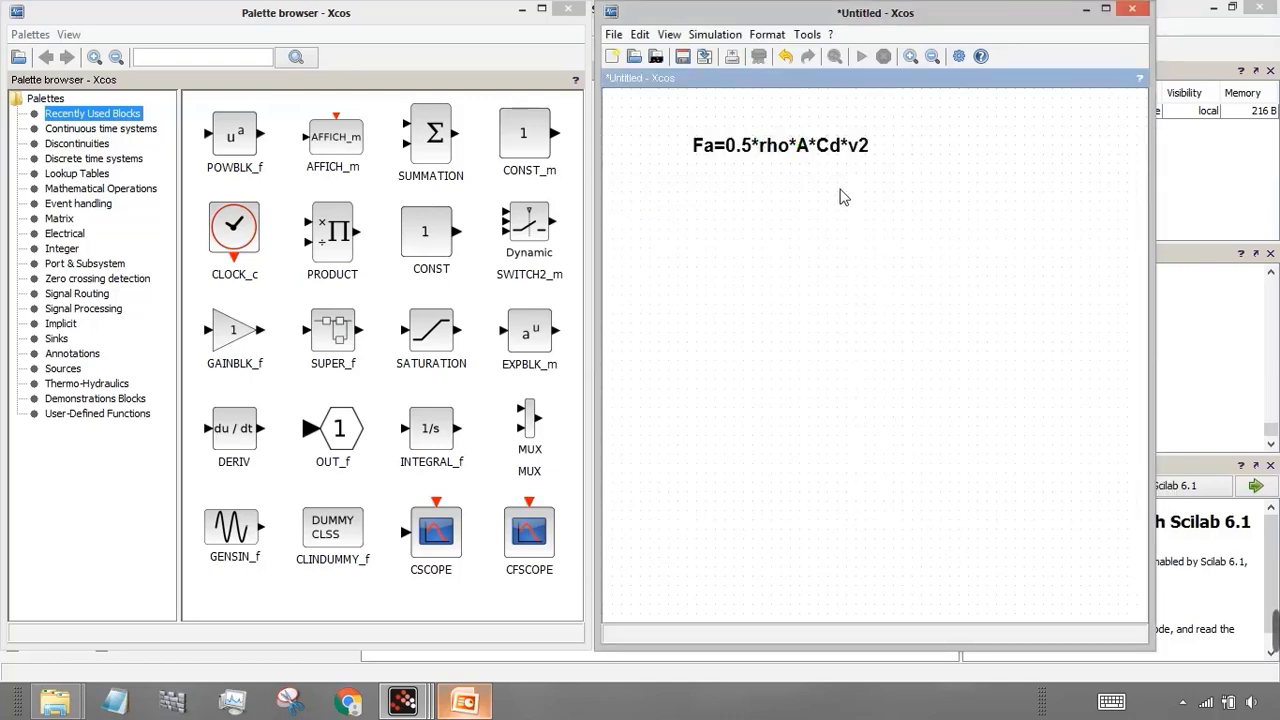
left_click_drag(812, 160, 887, 160)
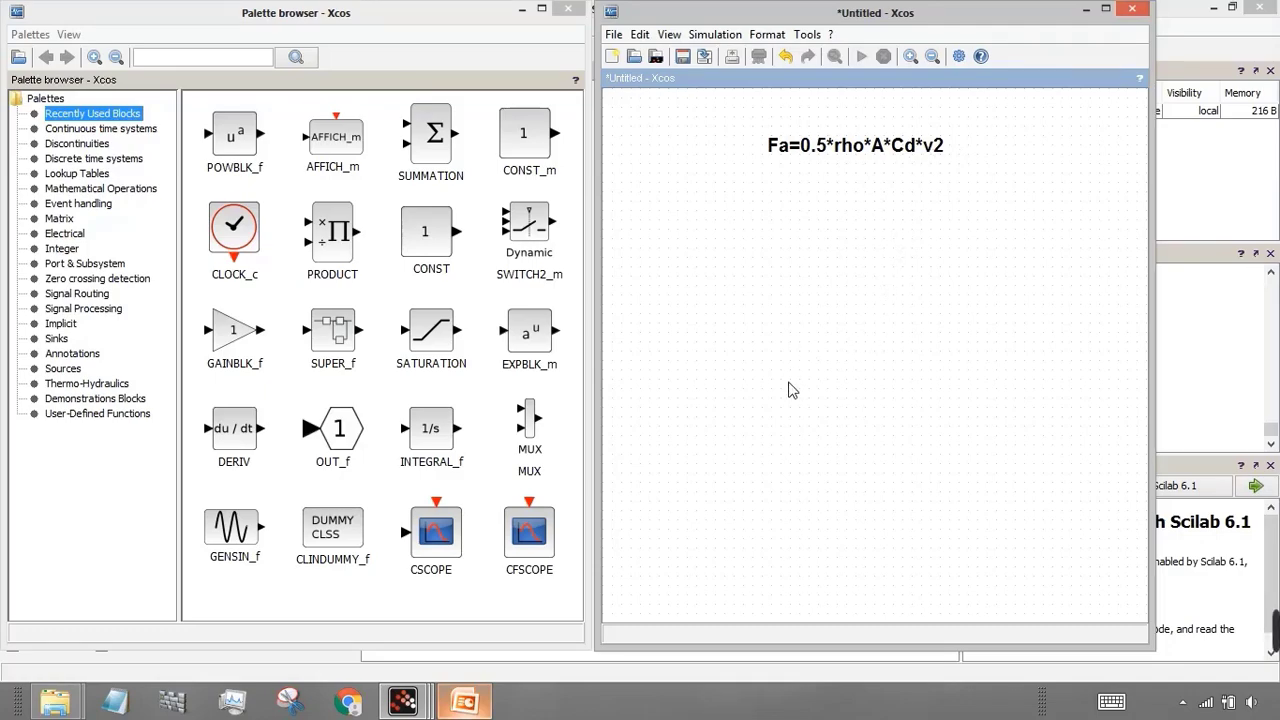
Step: Place five CONST source blocks in an aligned vertical column below and to the left of the formula
left_click(63, 369)
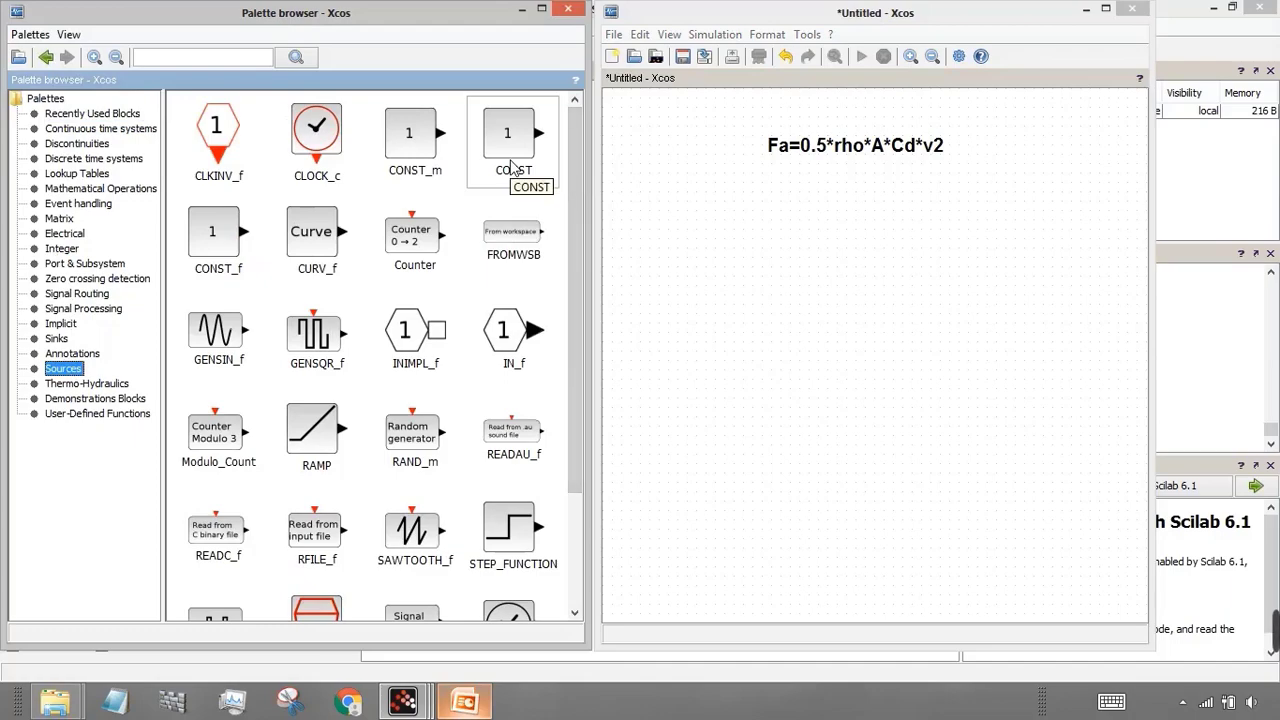
left_click_drag(508, 155, 716, 210)
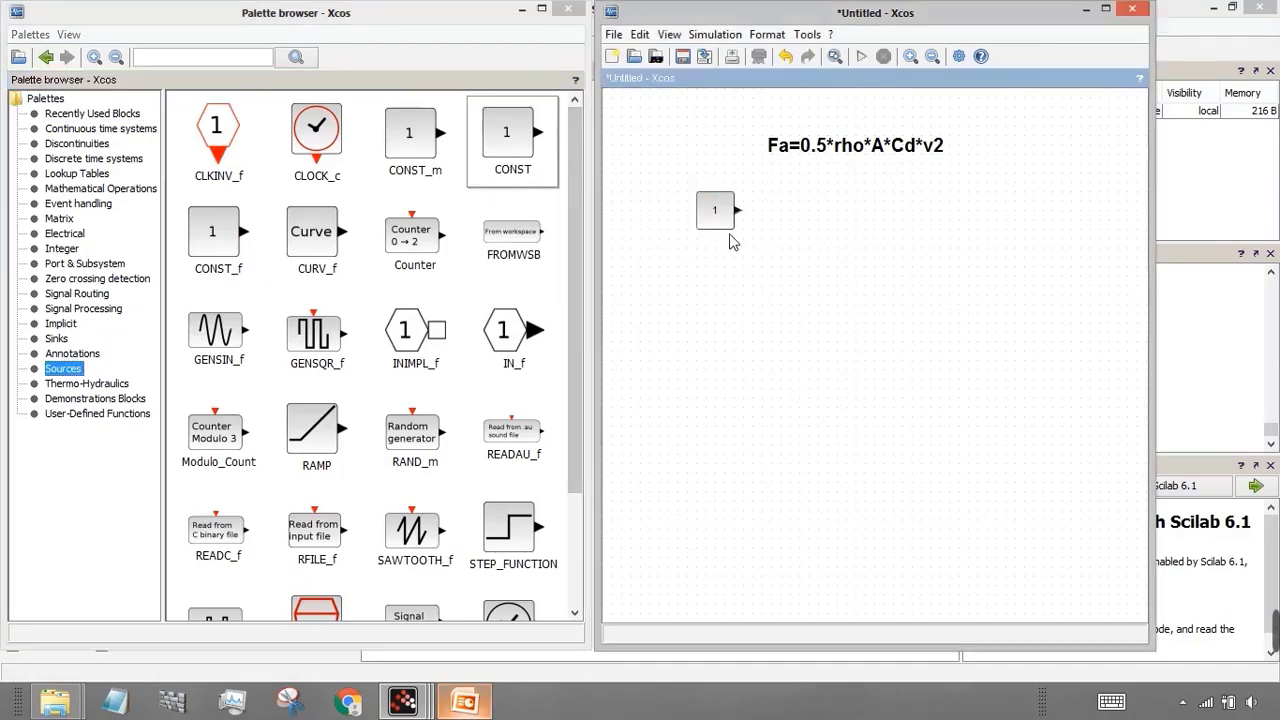
left_click_drag(500, 148, 716, 277)
left_click_drag(535, 177, 716, 334)
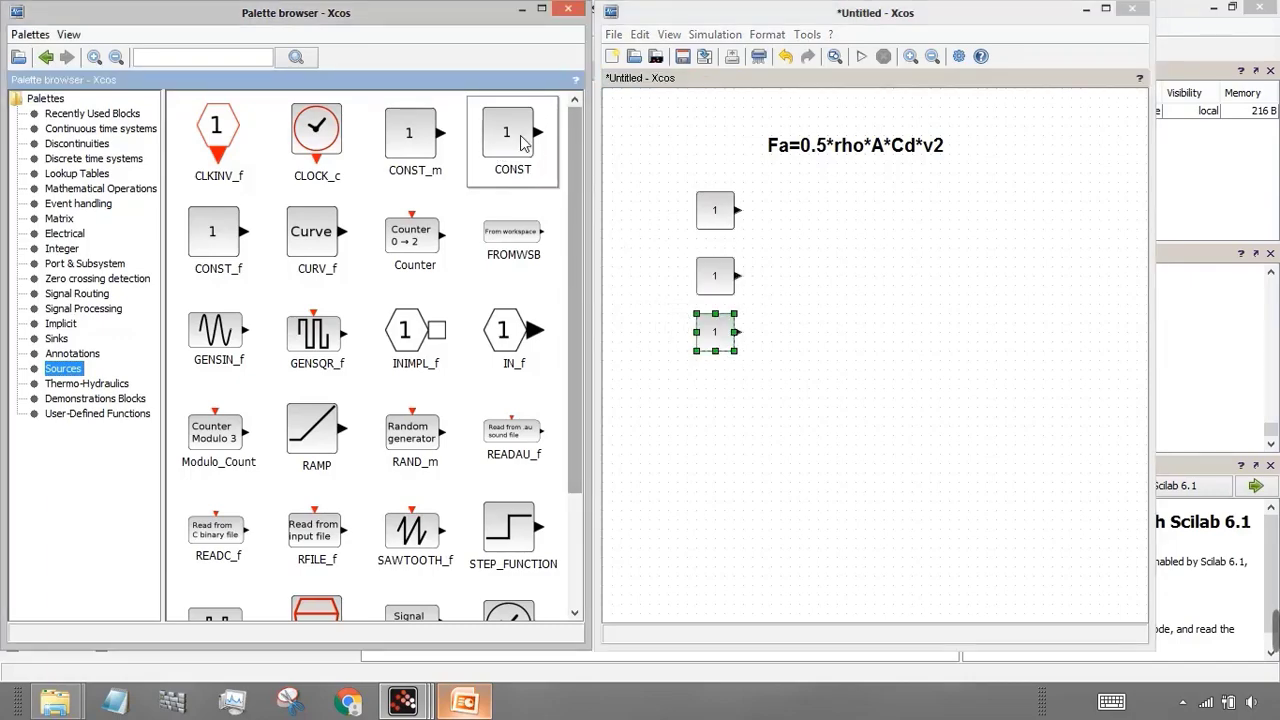
left_click_drag(526, 145, 726, 449)
left_click(838, 438)
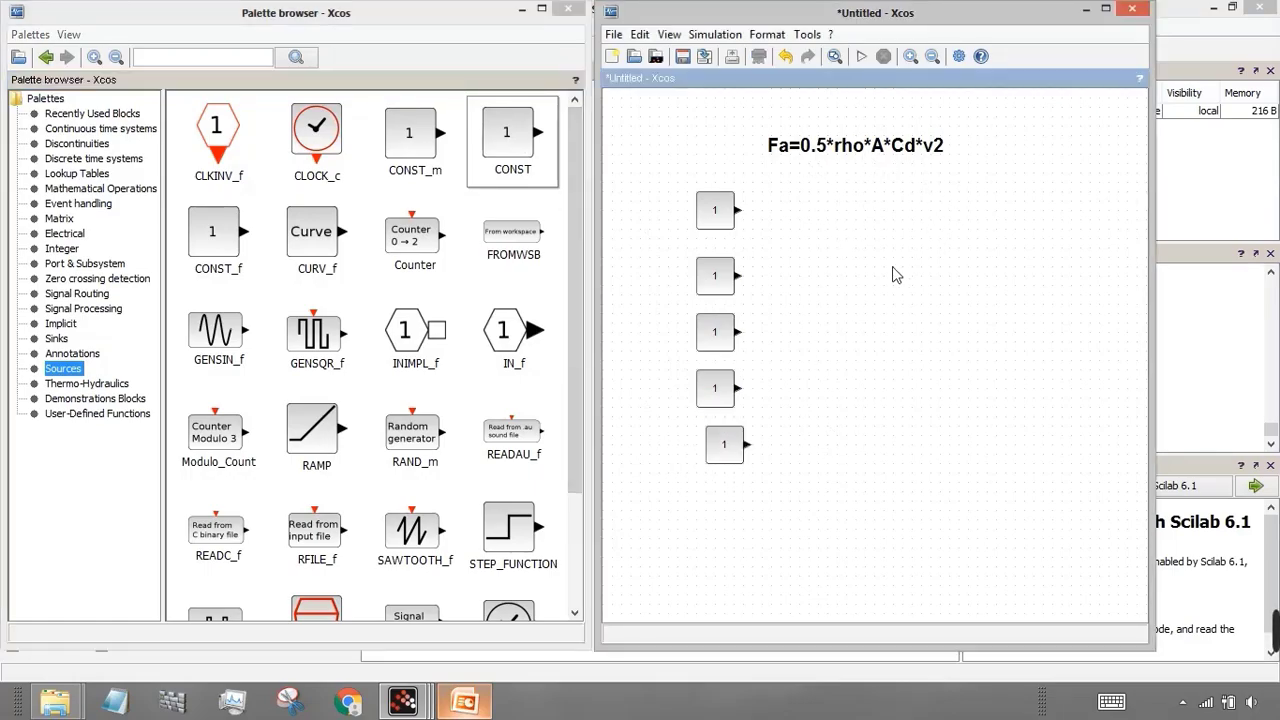
left_click_drag(728, 456, 718, 456)
left_click(767, 485)
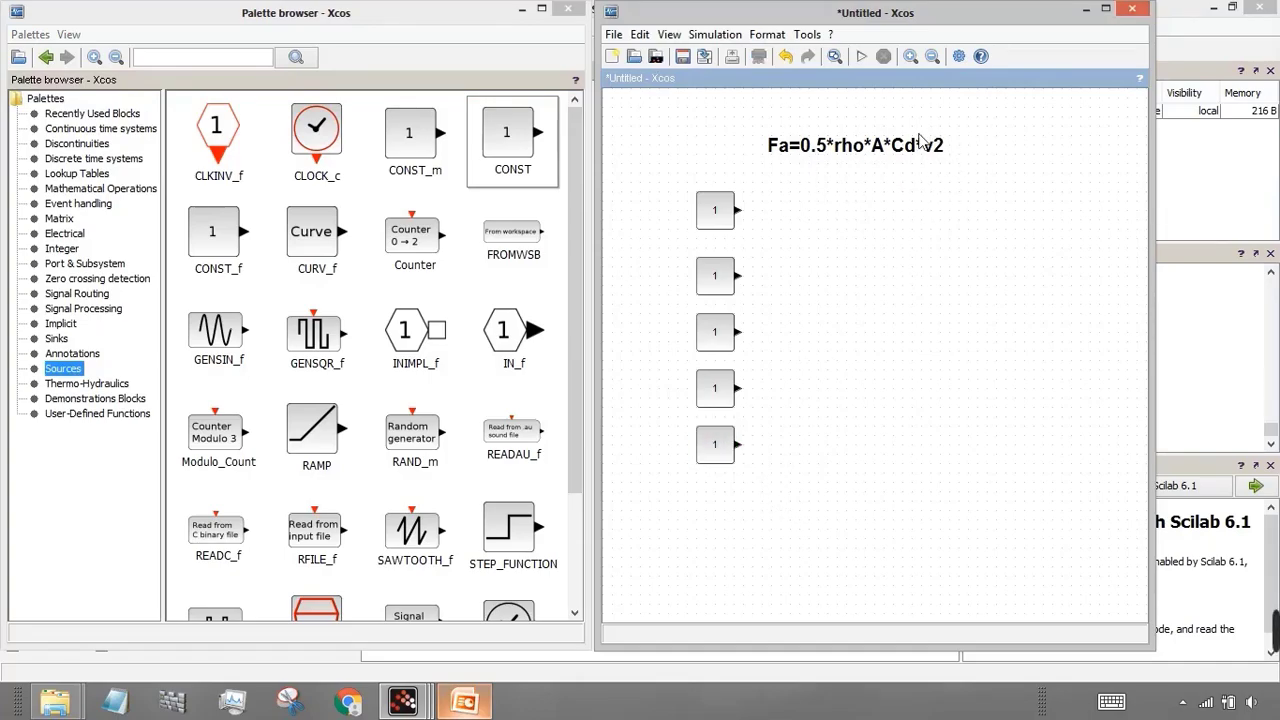
Step: Place a POWBLK_f block from the mathematical operations to the right of the lowest constant block
left_click(100, 188)
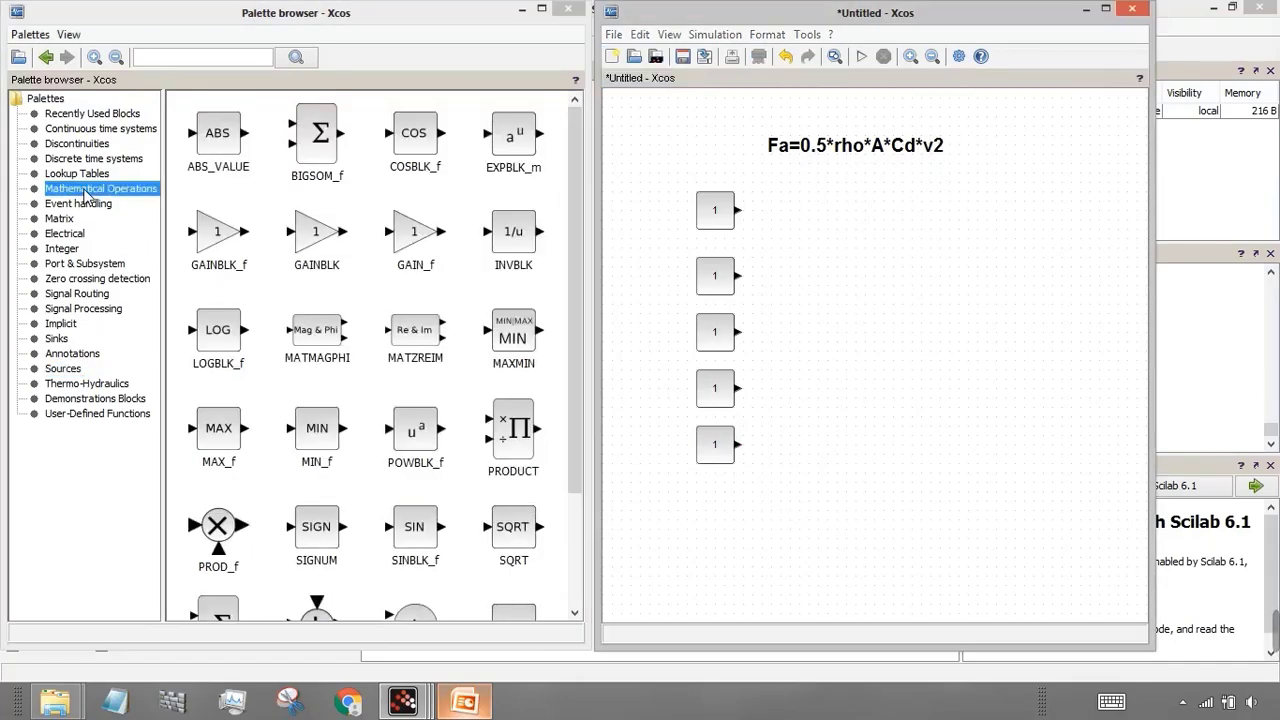
left_click(428, 444)
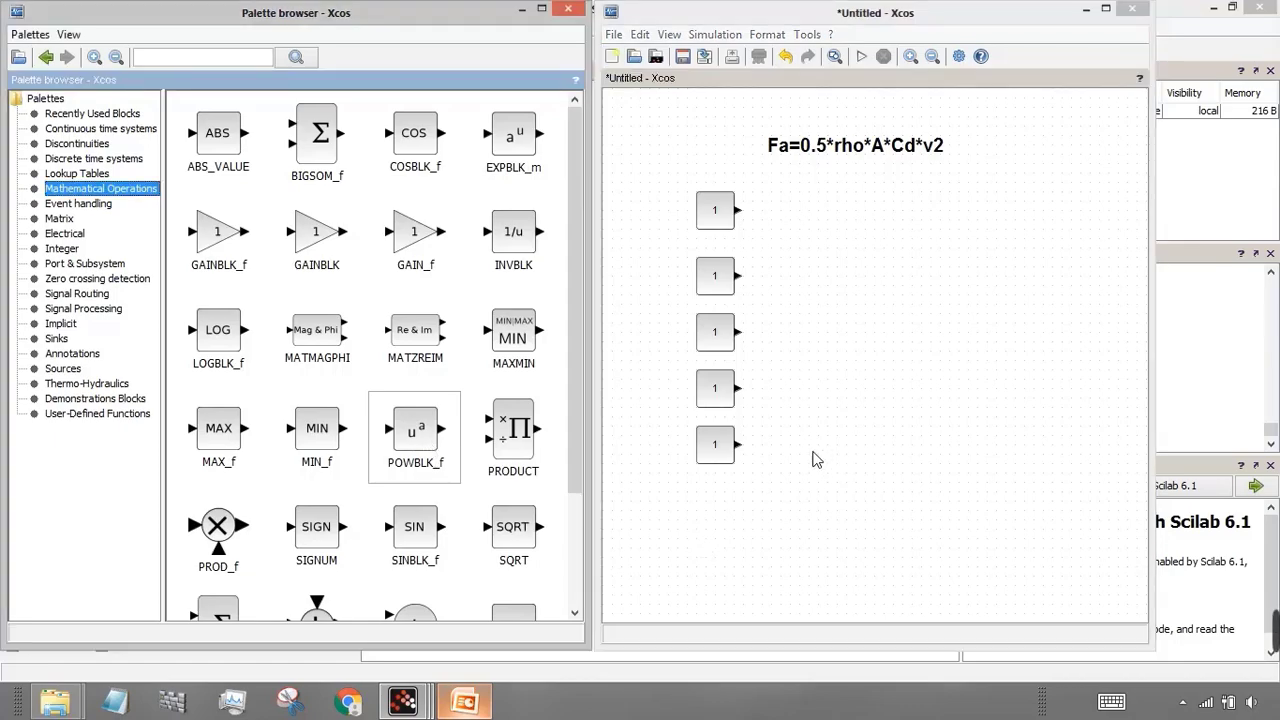
left_click_drag(427, 428, 820, 464)
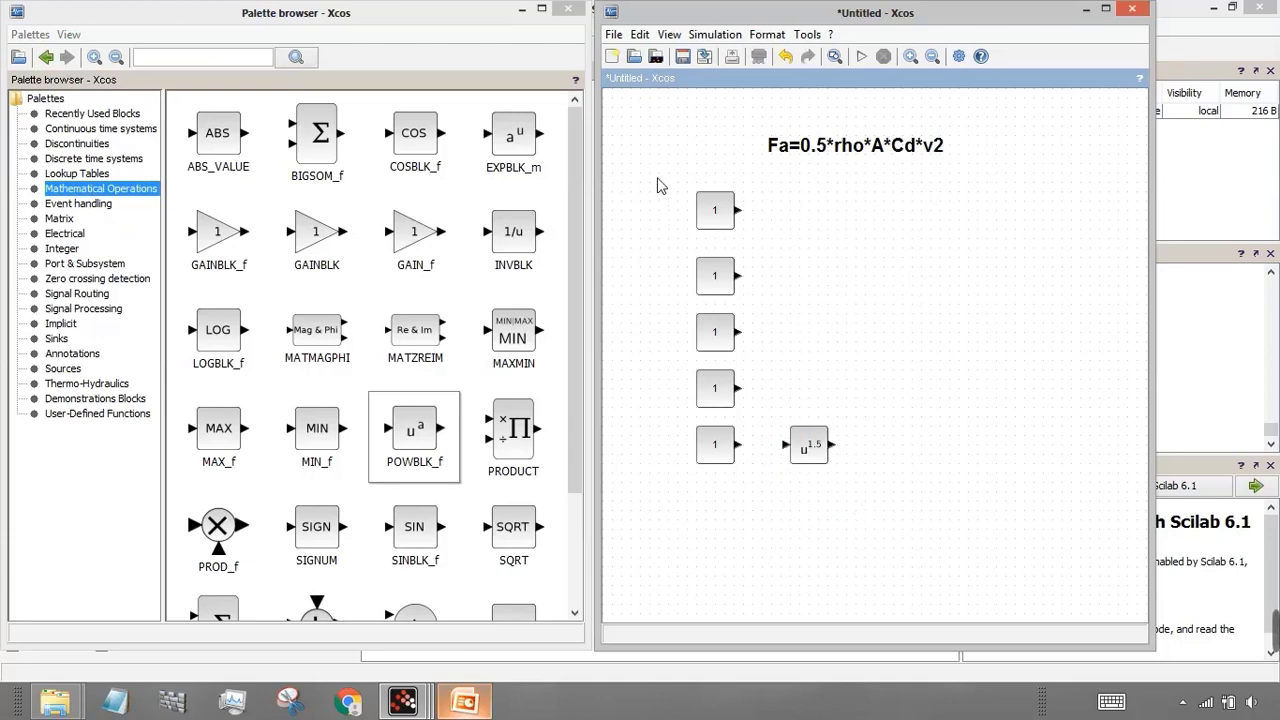
Step: Move the five constant blocks and the power block together further down and slightly left below the formula
left_click_drag(657, 177, 953, 530)
left_click_drag(732, 255, 704, 300)
left_click(886, 400)
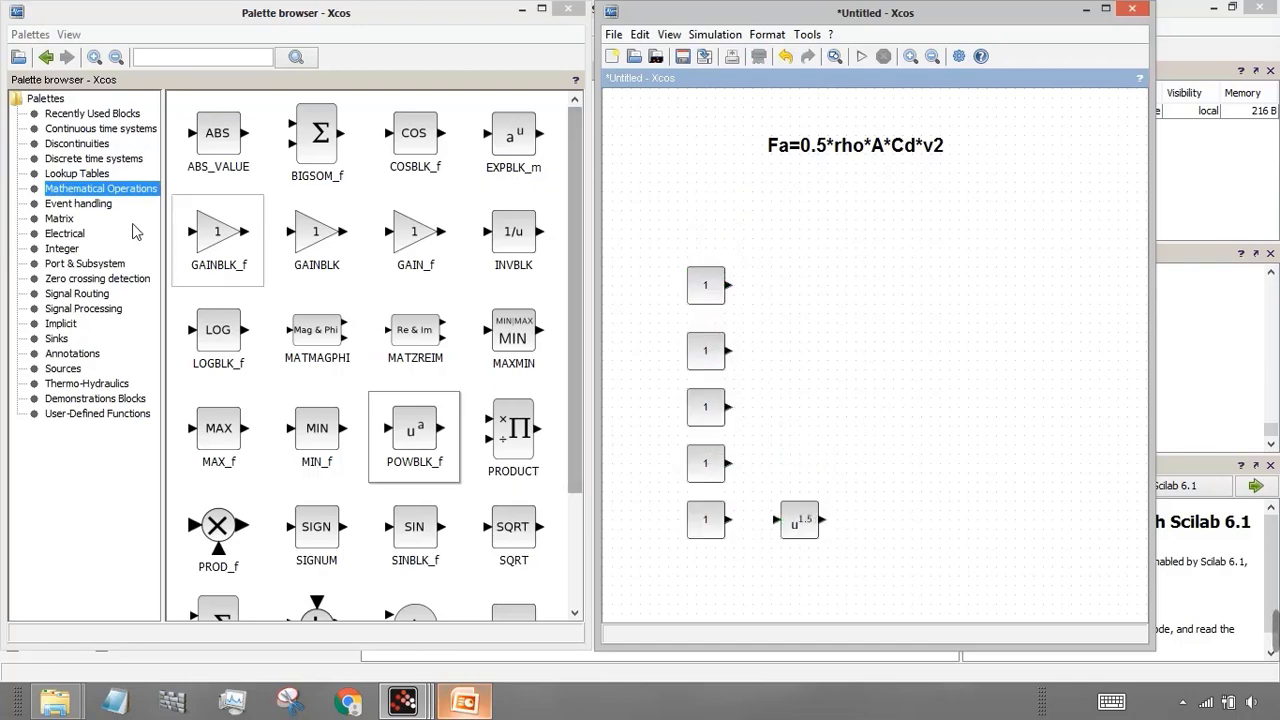
Step: Place a PRODUCT block from the mathematical operations to the right of the constant blocks
left_click(84, 205)
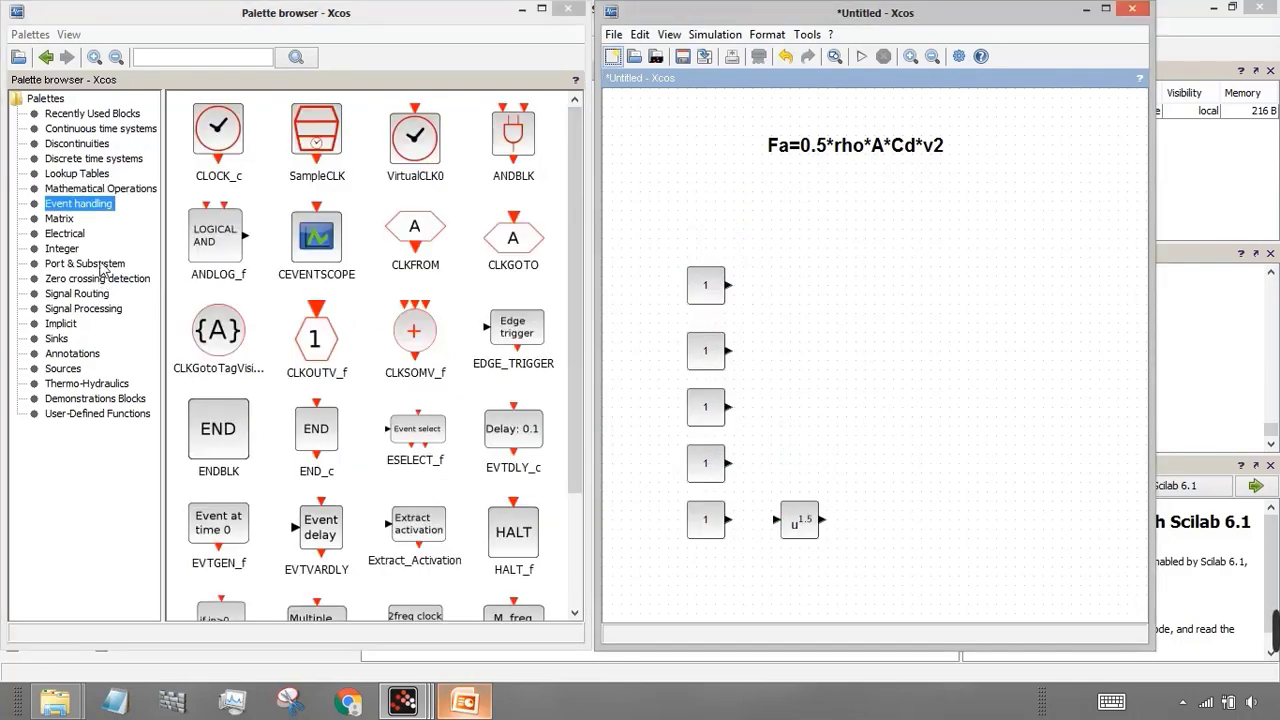
left_click(99, 189)
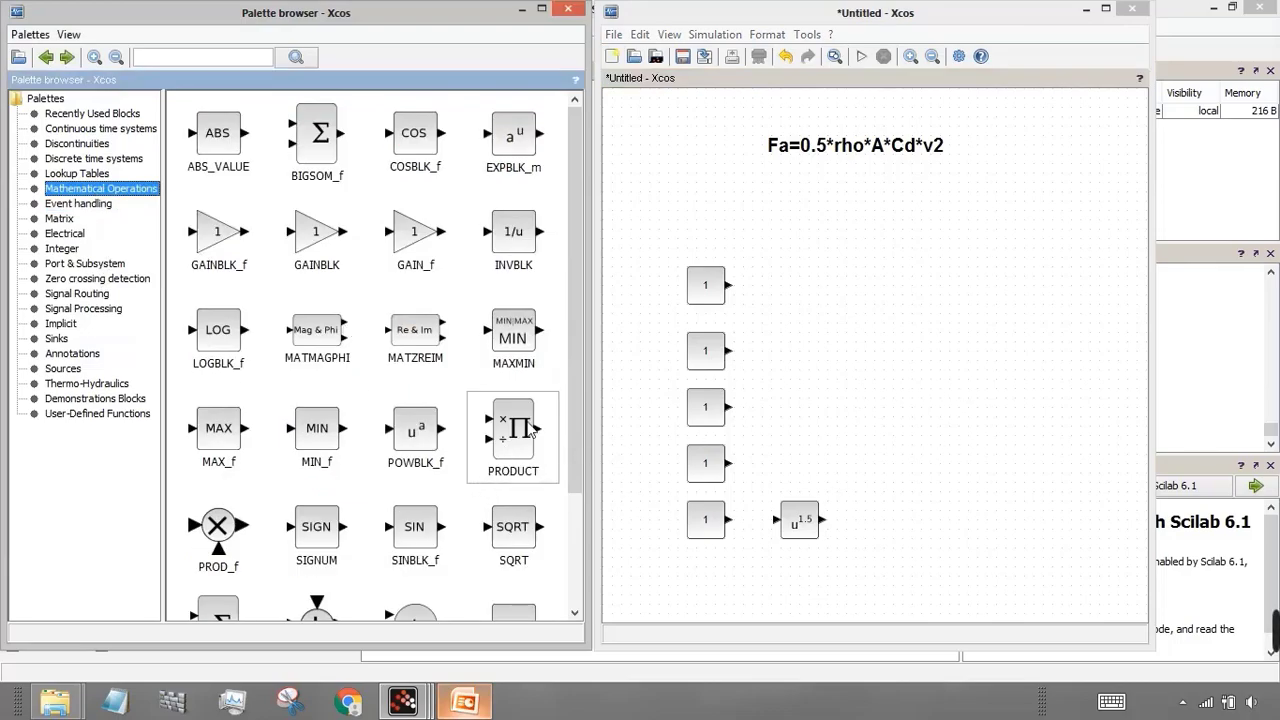
left_click_drag(528, 428, 935, 401)
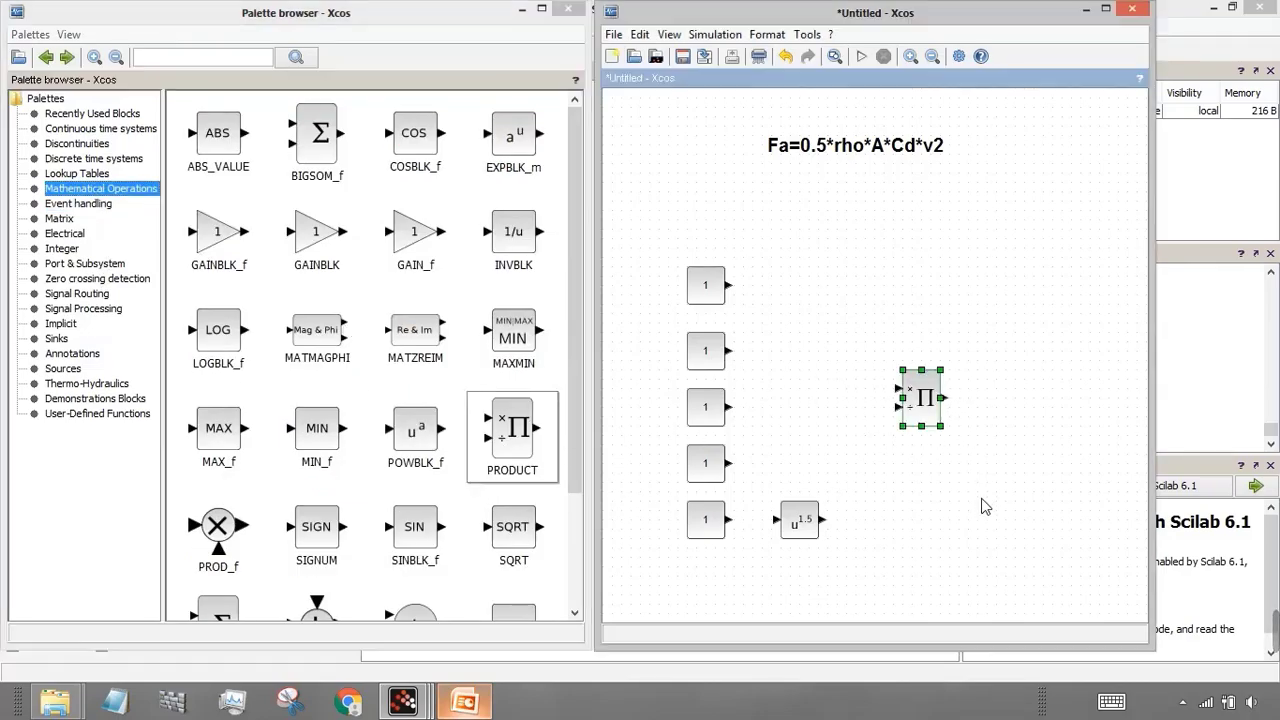
left_click(978, 515)
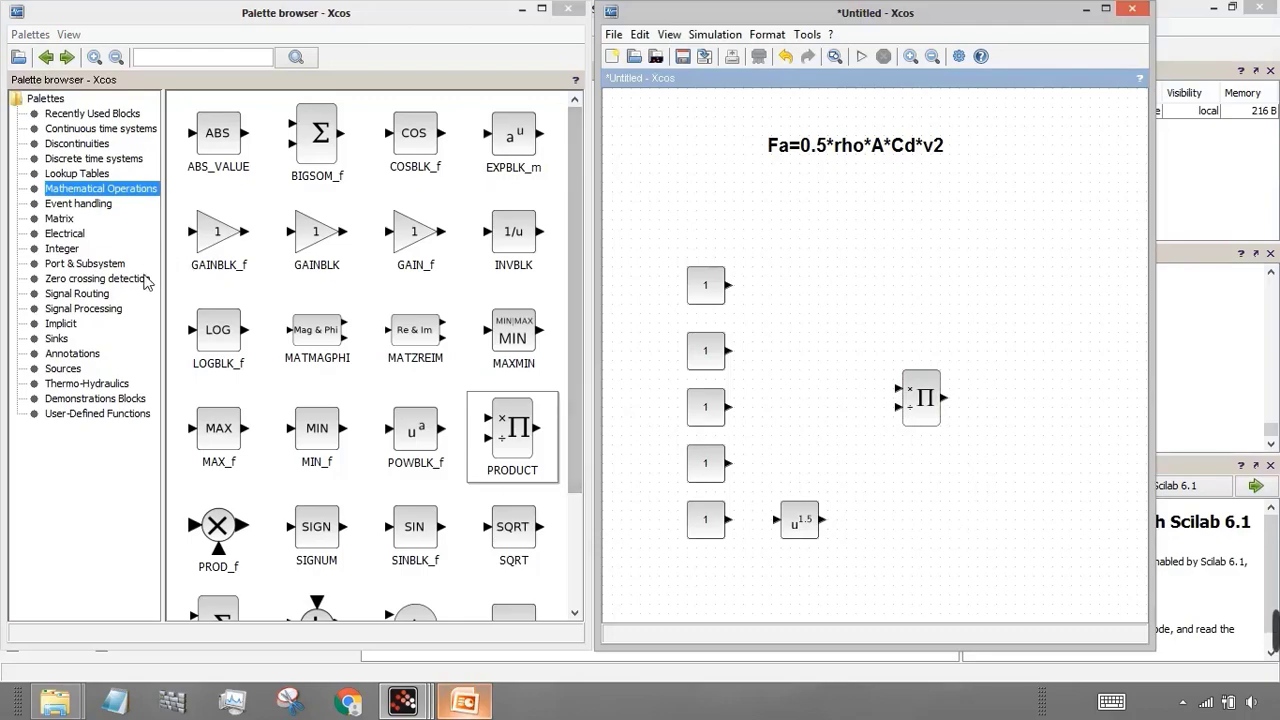
Step: Place an AFFICH_m display sink to the right of the product block and a CLOCK_c event block above it
left_click(56, 338)
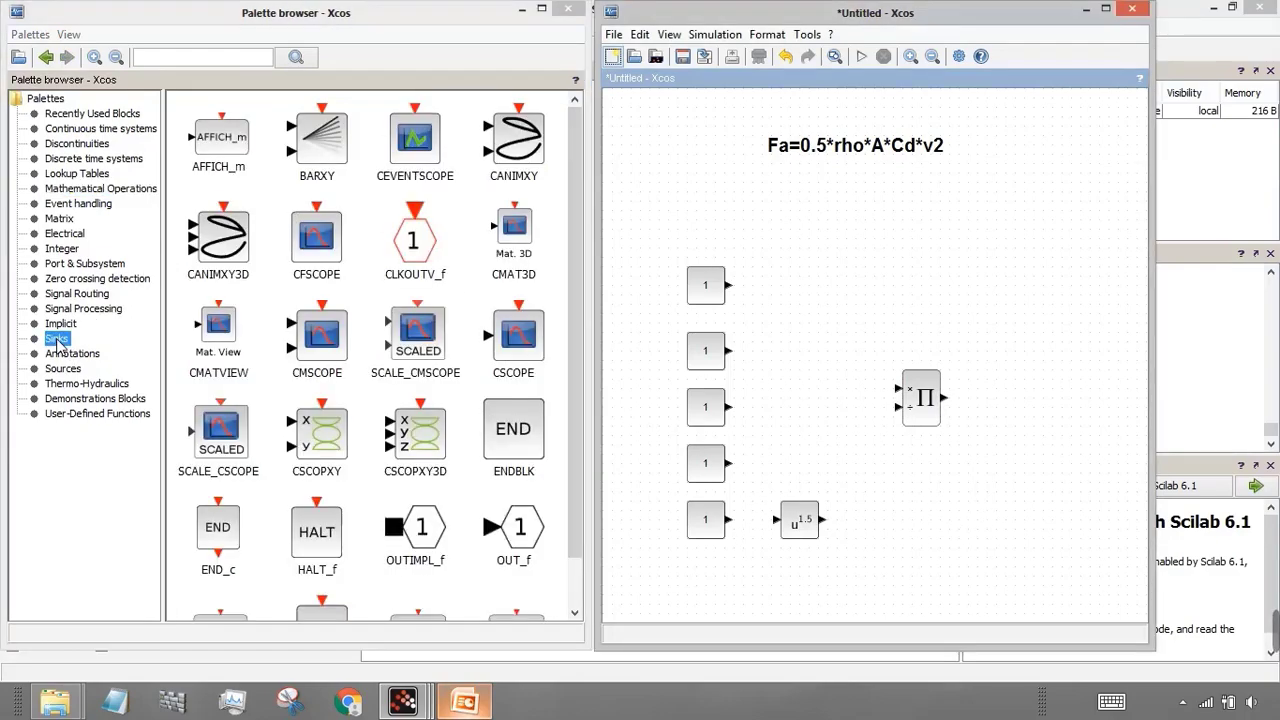
left_click_drag(217, 143, 1026, 403)
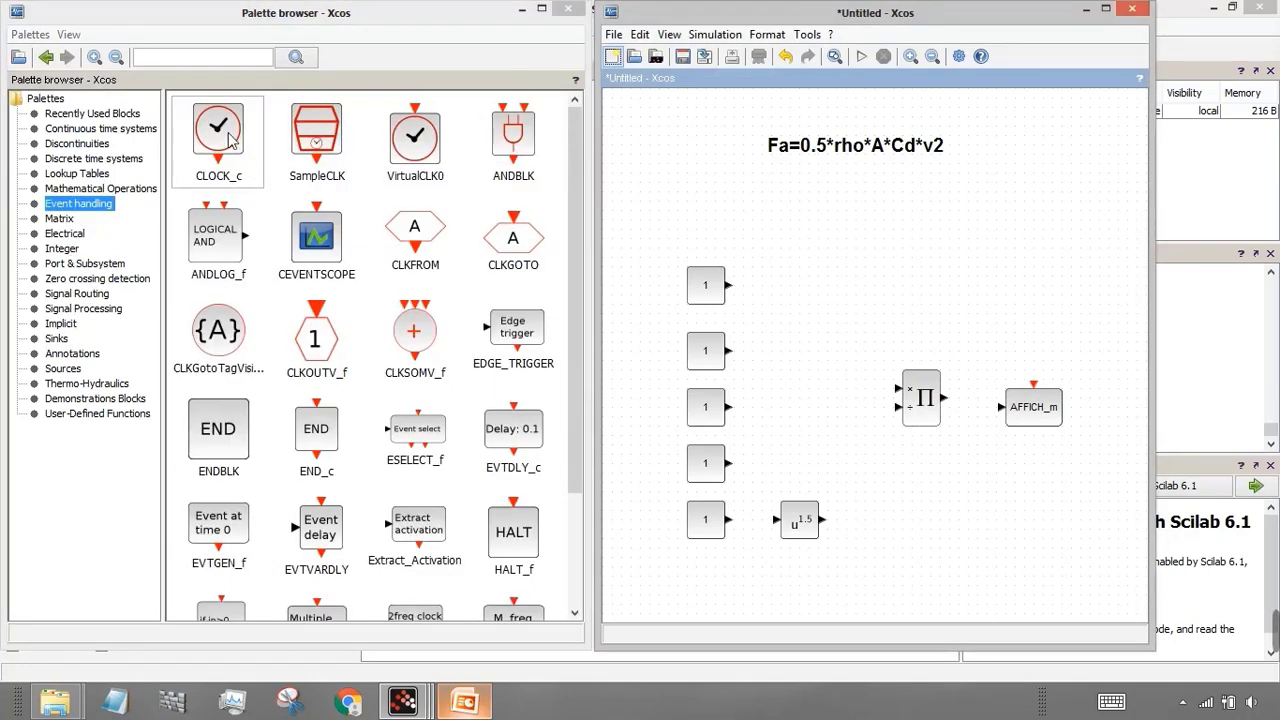
left_click_drag(230, 138, 1040, 320)
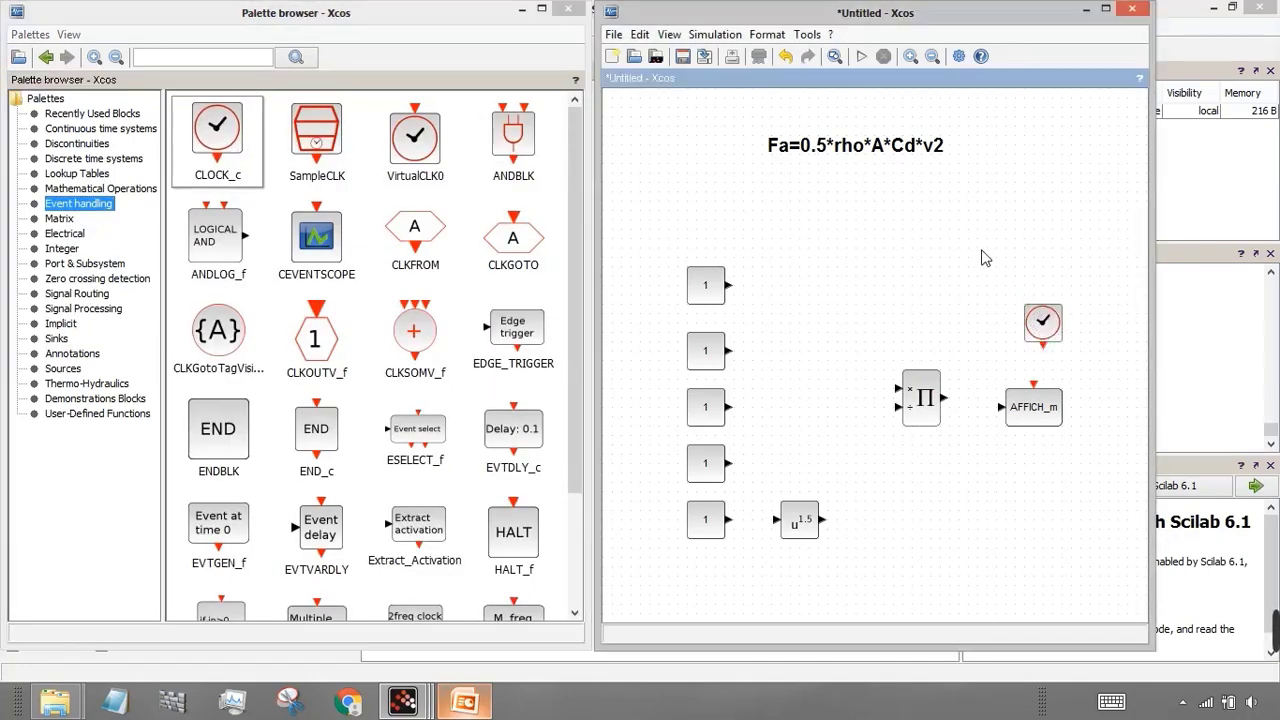
Step: Set the topmost constant block to 0.5 and move it slightly up and left
double_click(705, 284)
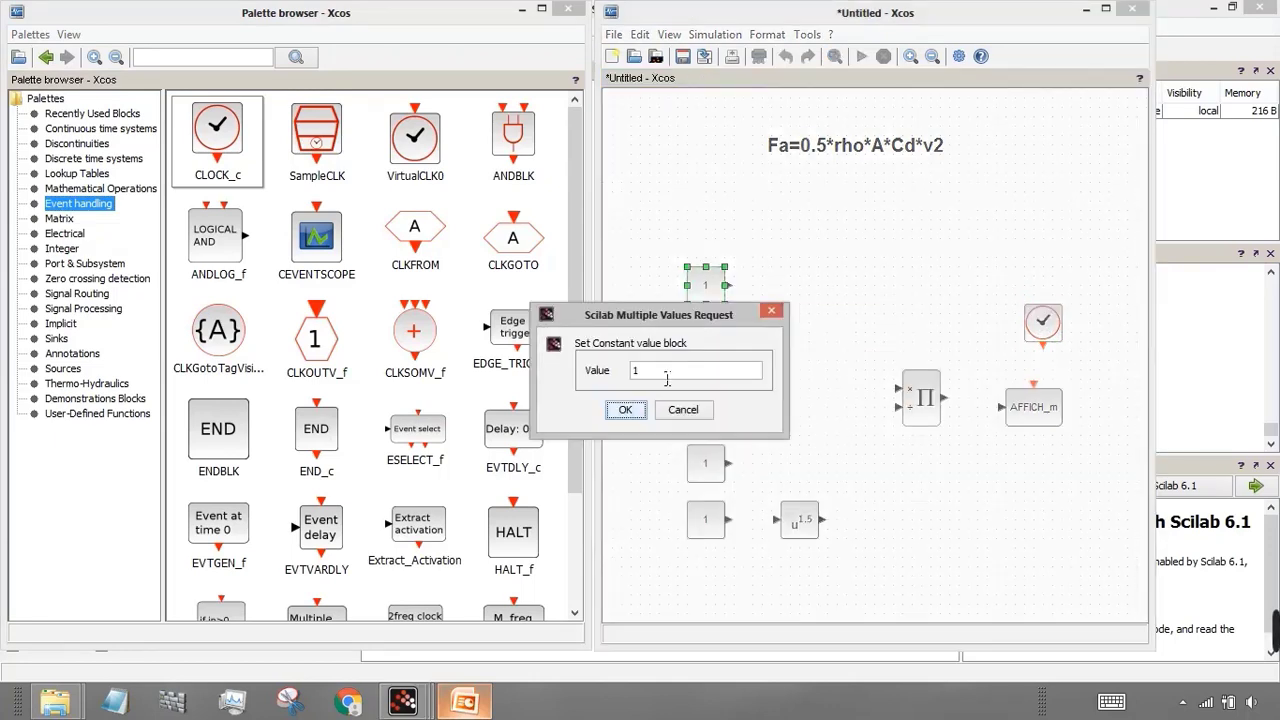
left_click_drag(666, 372, 604, 378)
type("0.5")
left_click(625, 409)
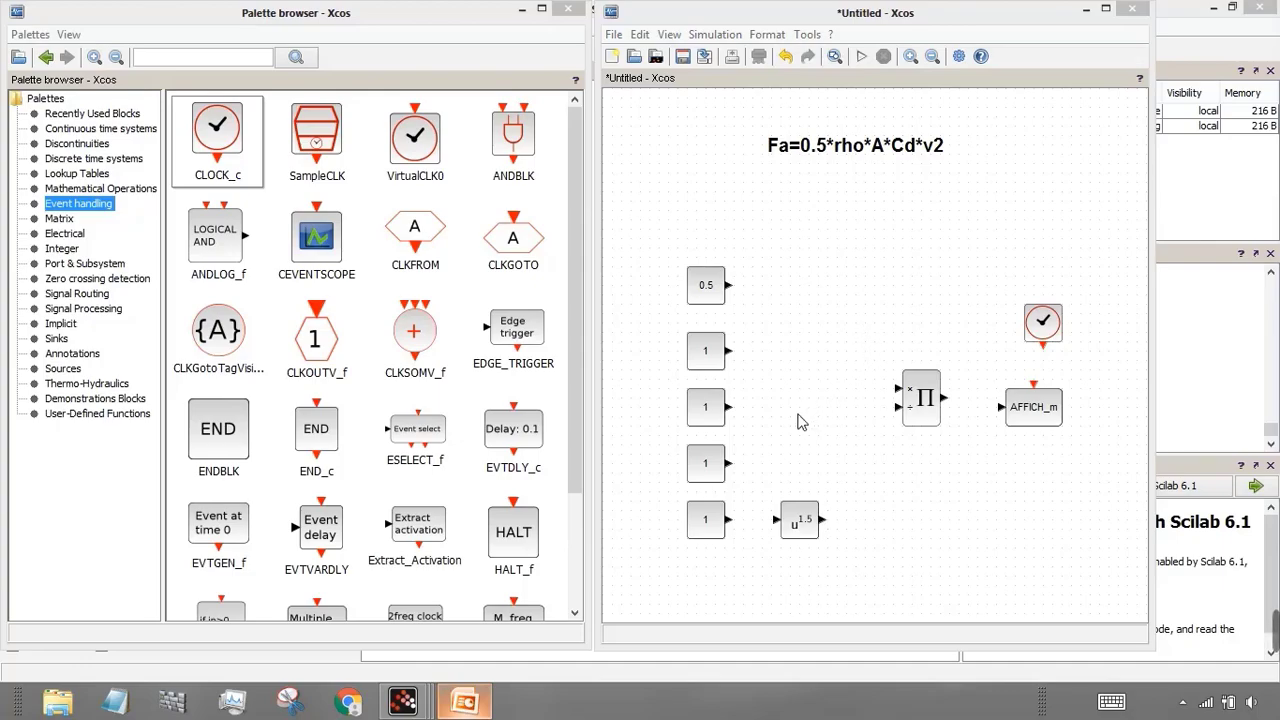
left_click_drag(711, 293, 702, 265)
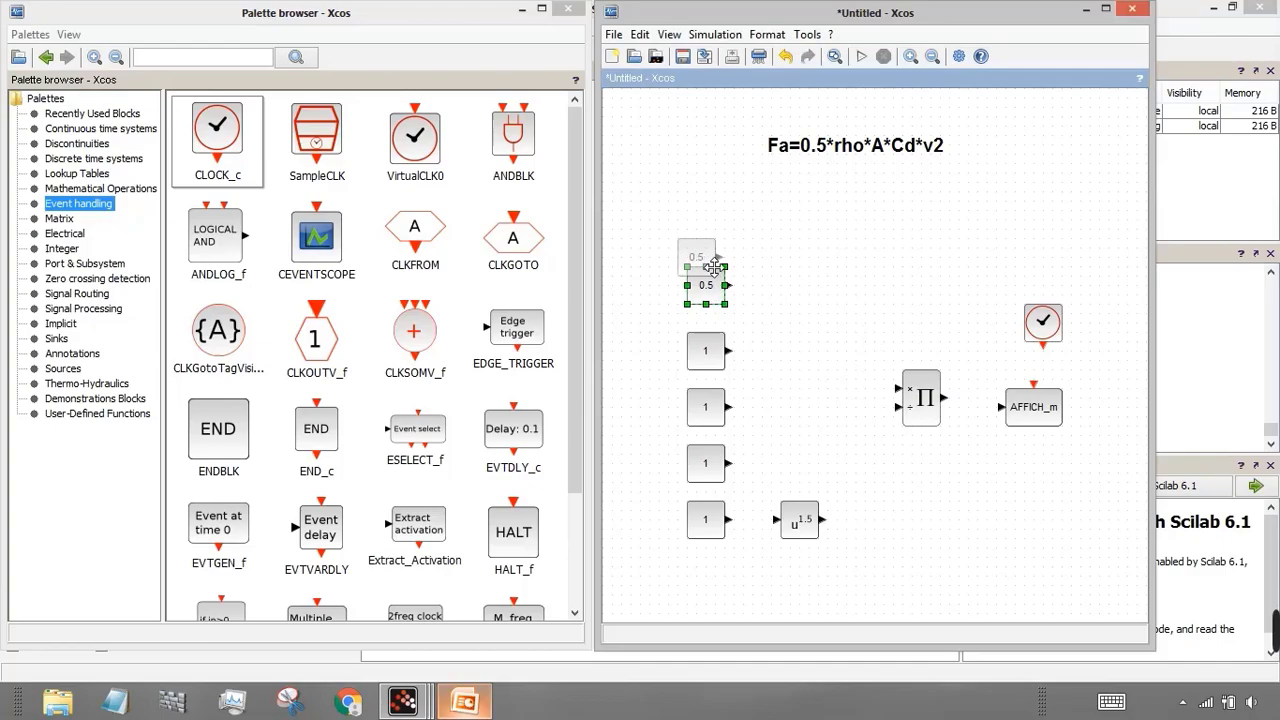
Step: Move the second constant block up beneath the 0.5 constant and label it "Air density"
left_click_drag(706, 358, 697, 330)
double_click(695, 361)
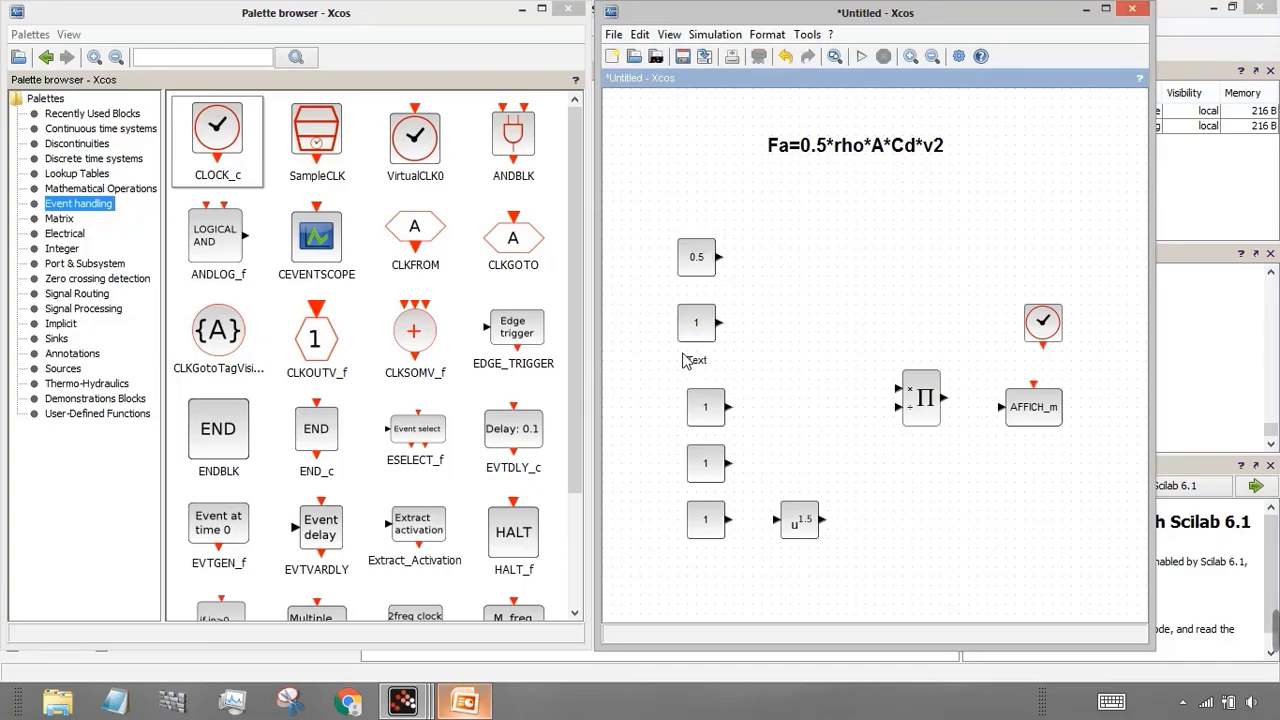
double_click(693, 365)
type("Air density")
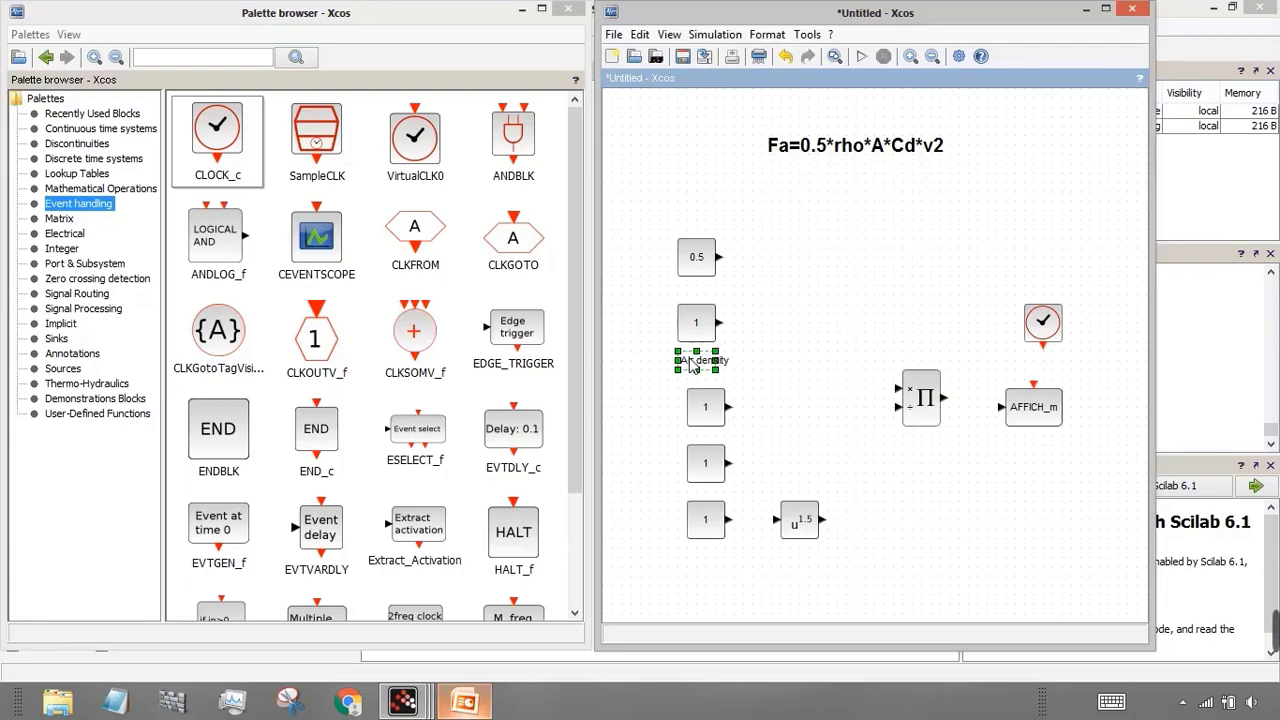
left_click(777, 366)
Step: Set the value of the air density constant to 1.3
double_click(692, 333)
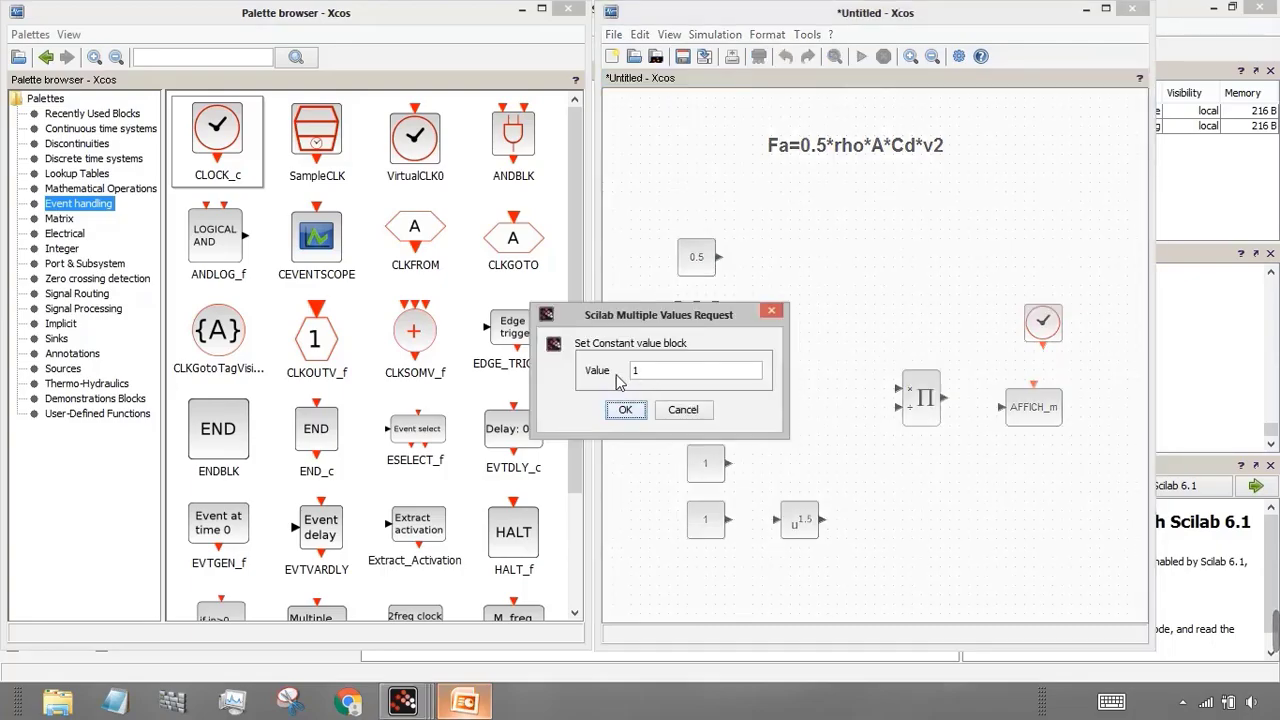
left_click_drag(646, 378, 612, 380)
key("BackSpace")
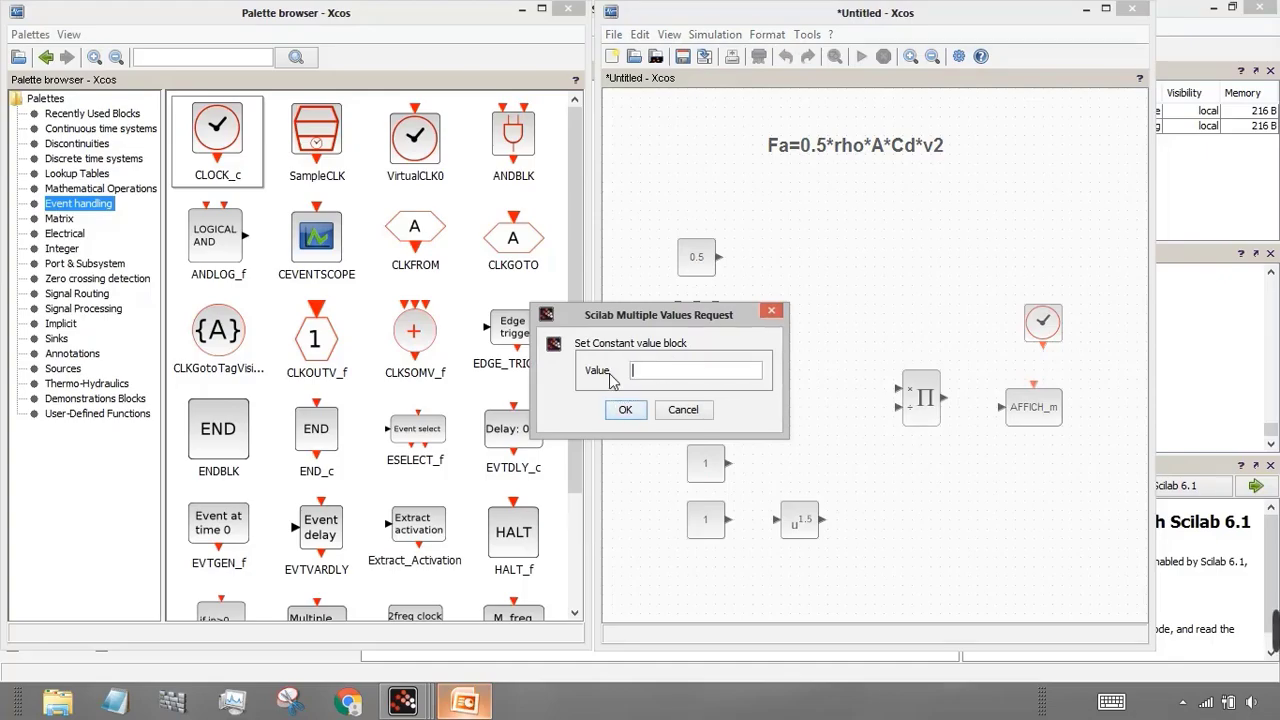
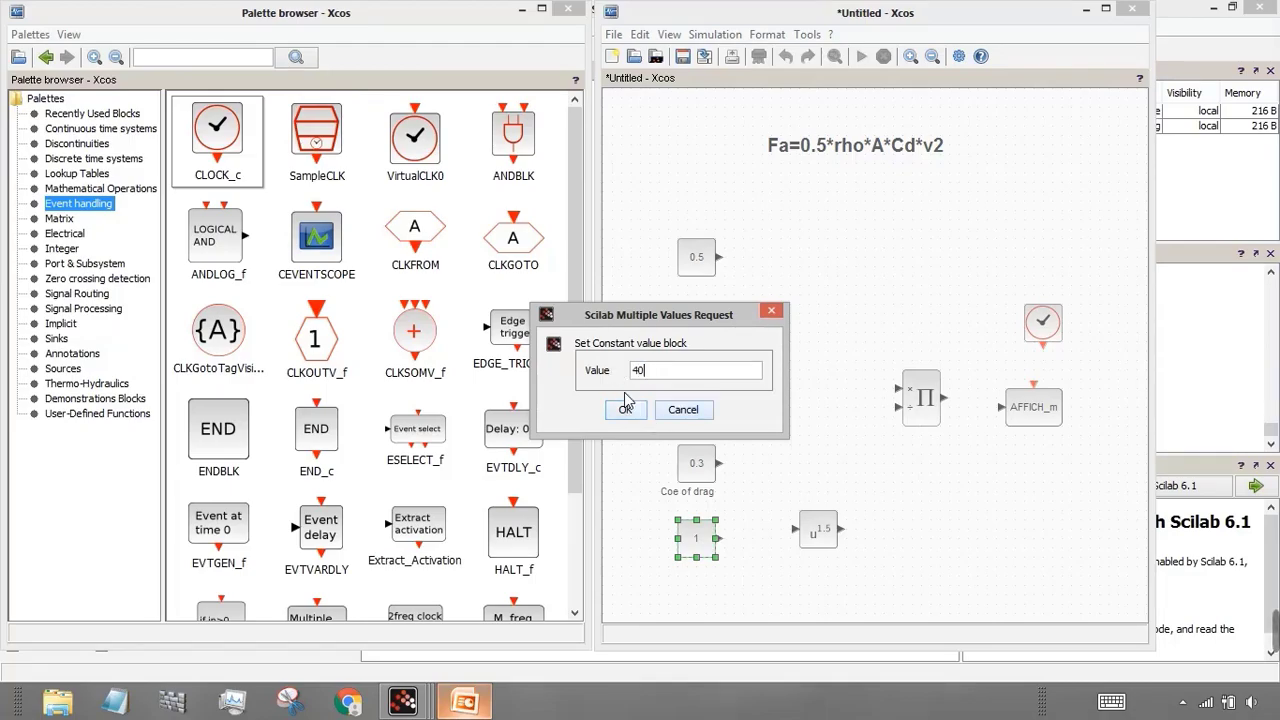
Step: Set the lowest constant to 40 and move the power block a little further right
left_click(624, 409)
left_click_drag(816, 533, 844, 535)
left_click(930, 561)
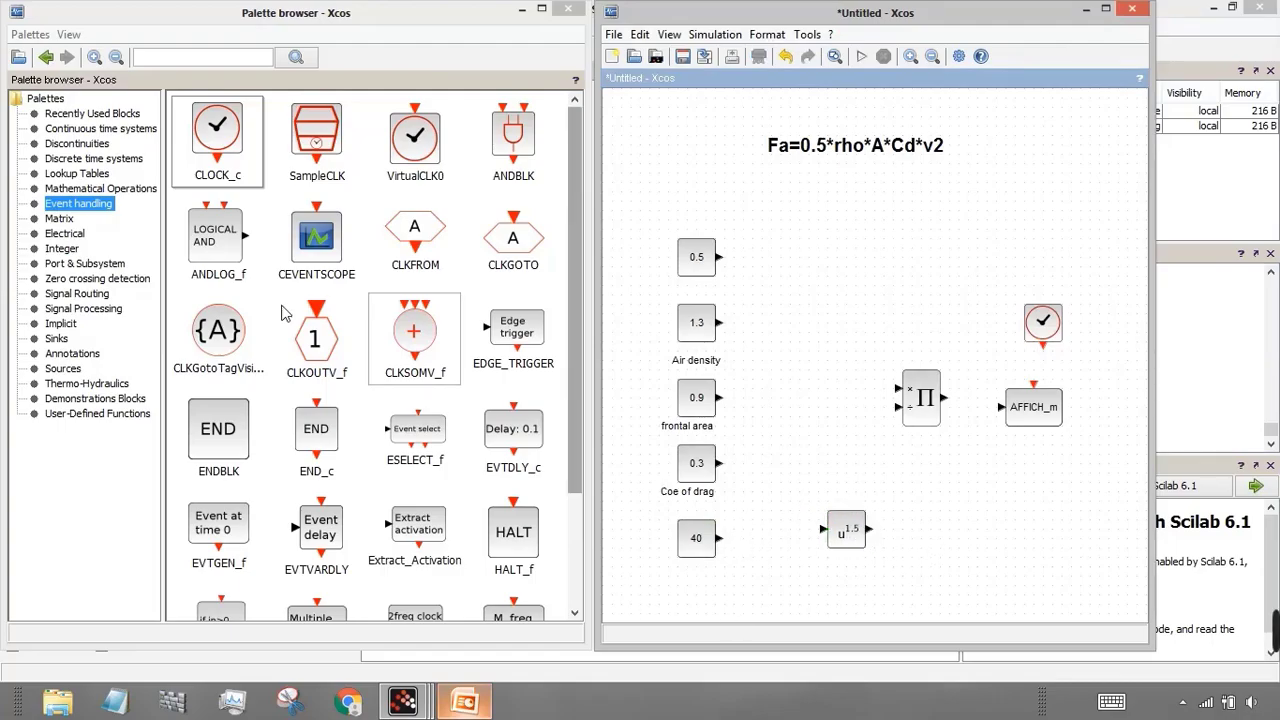
Step: Place a GAINBLK_f block from the mathematical operations between the 40 constant and the power block
left_click(98, 188)
left_click(217, 240)
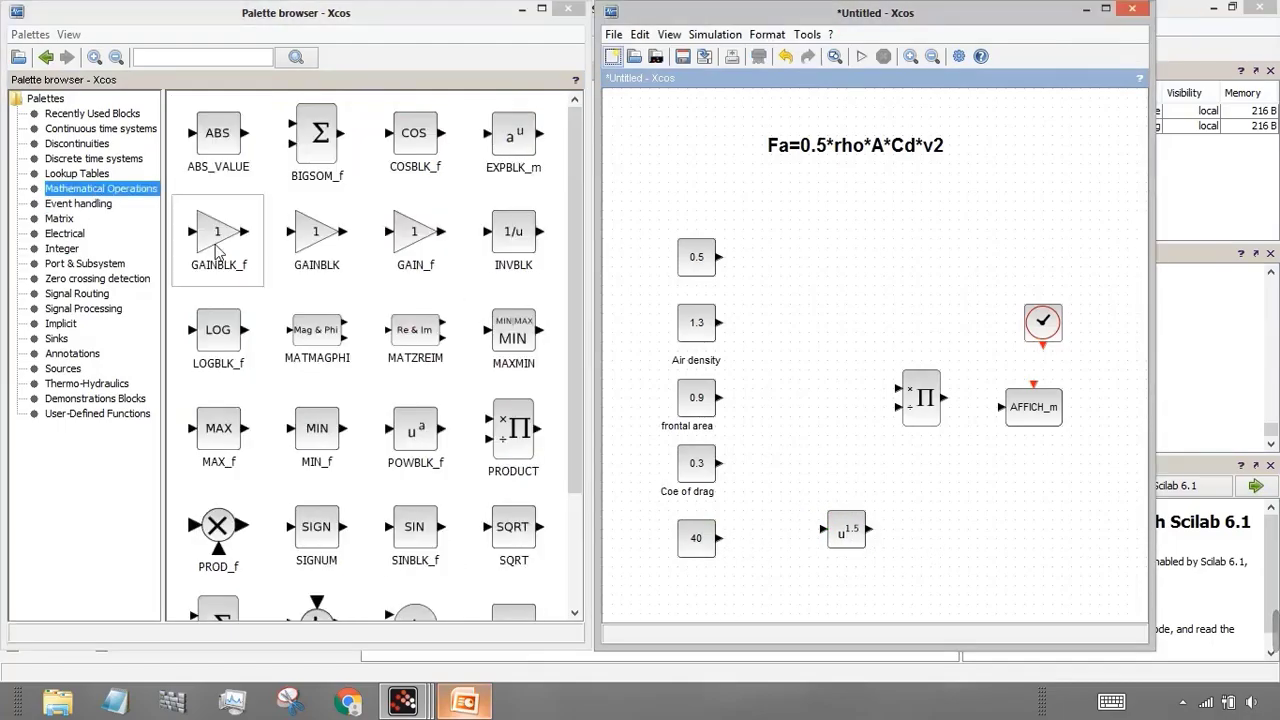
left_click_drag(218, 248, 764, 550)
left_click(770, 585)
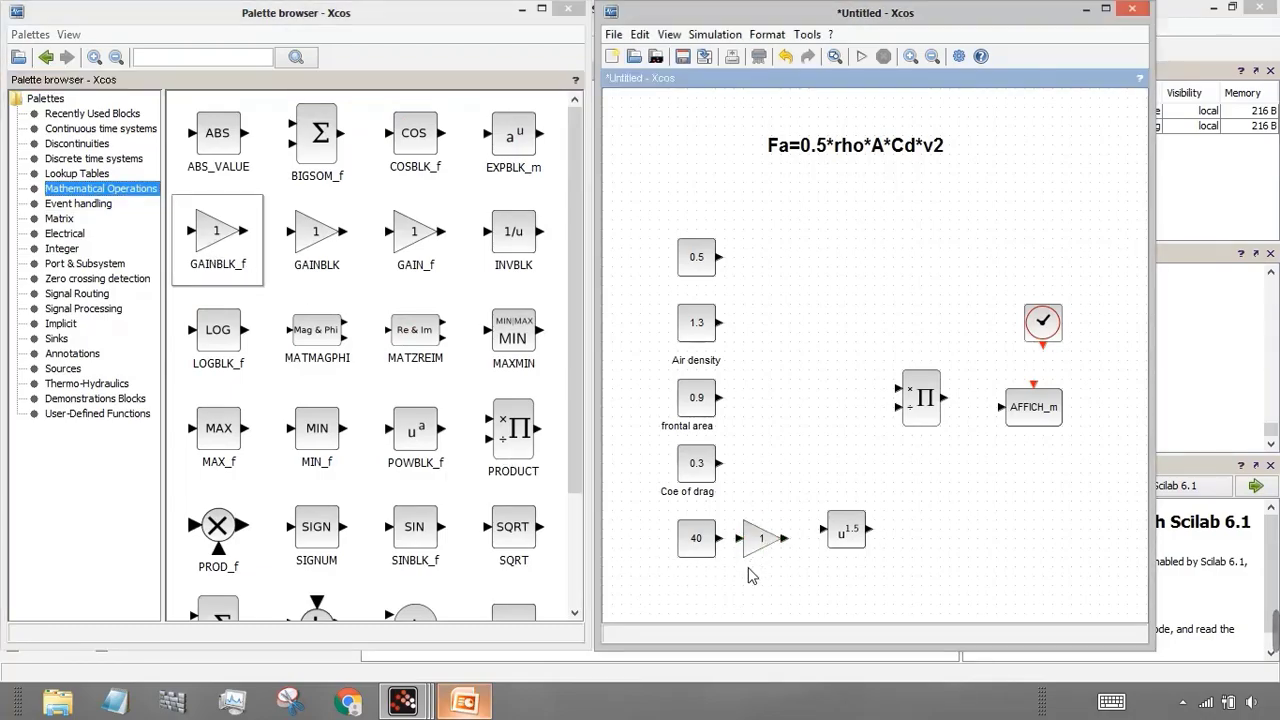
Step: Label the gain block "kmph to ms" and set its gain to 1000/3600
left_click(752, 574)
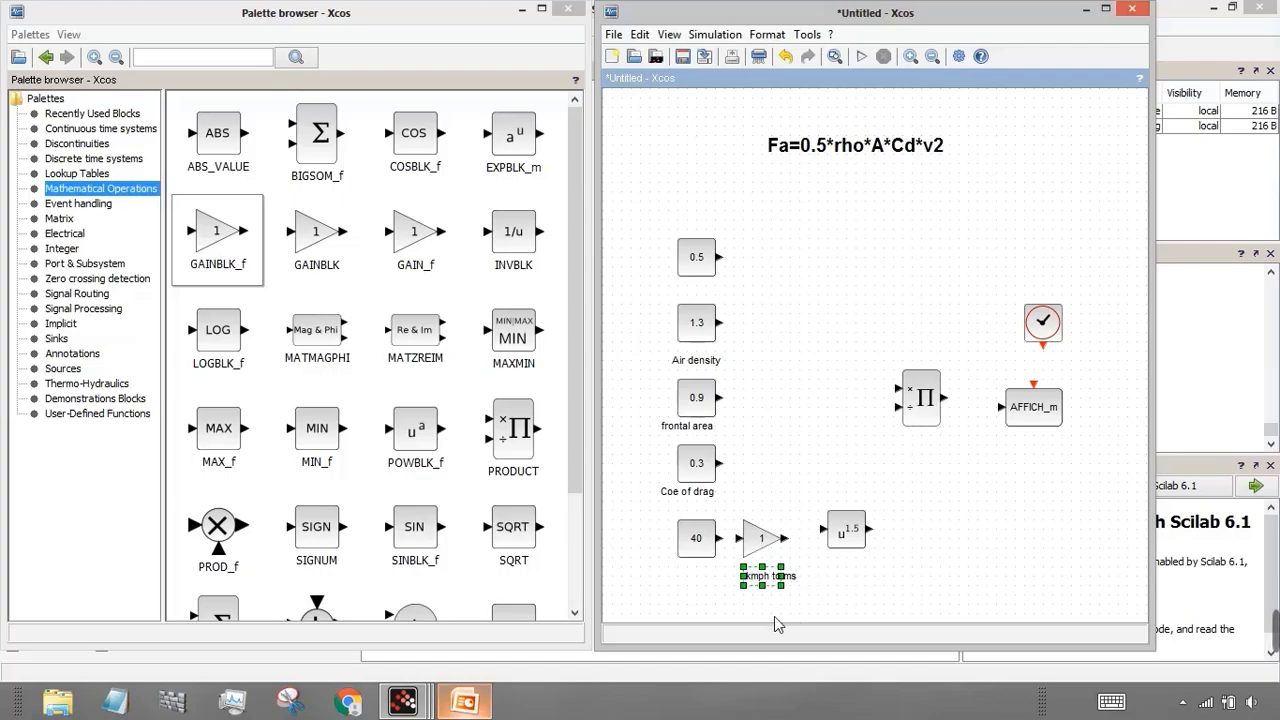
left_click(862, 598)
double_click(750, 542)
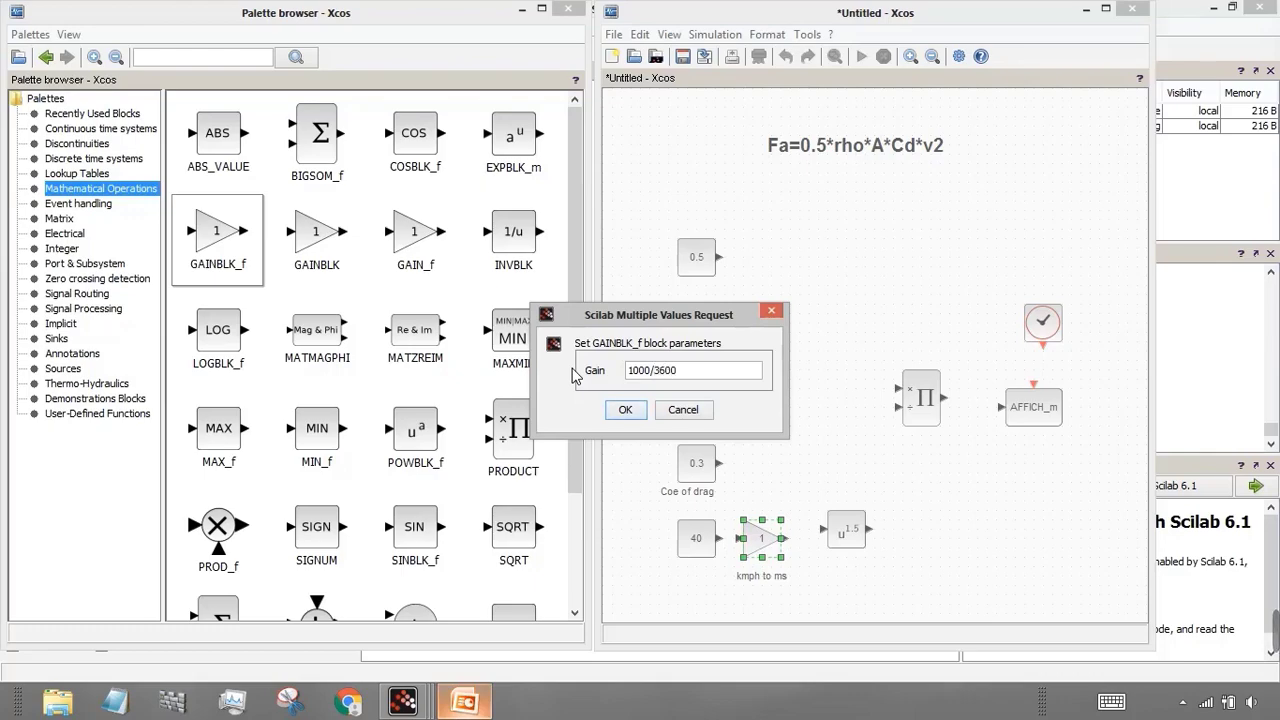
left_click(625, 410)
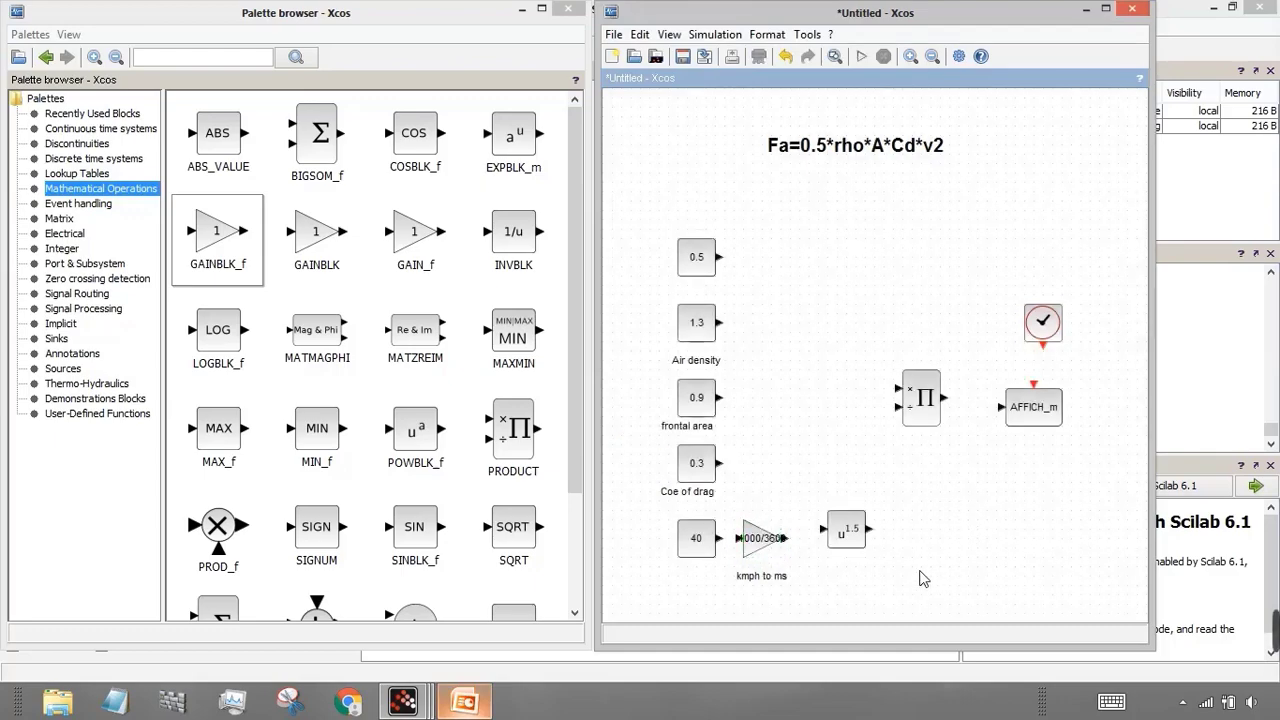
Step: Enlarge the gain block so its 1000/3600 text fits inside, moving the power block right to make room
left_click(770, 548)
left_click_drag(786, 560, 888, 550)
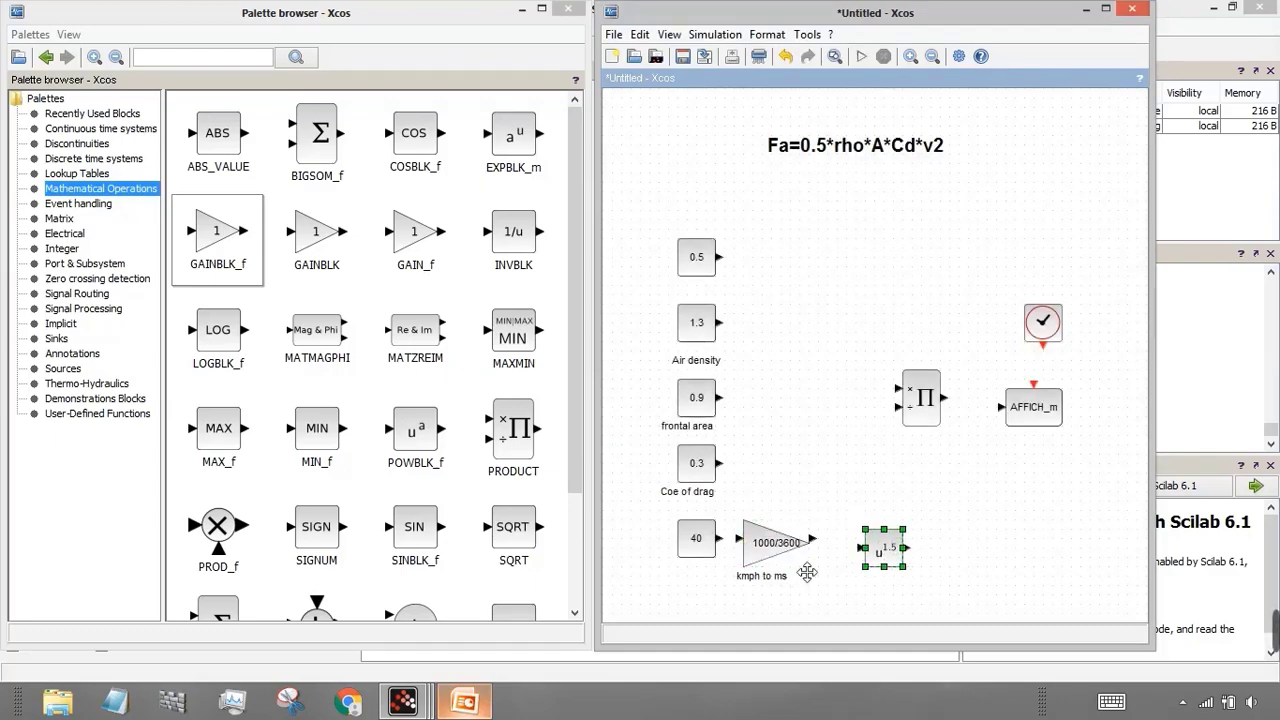
left_click(807, 565)
left_click_drag(814, 570, 893, 562)
Step: Shift the product, display and clock blocks right, and space the gain and power blocks further from the 40 constant
left_click_drag(925, 412, 982, 422)
left_click_drag(1070, 405, 1115, 414)
left_click_drag(1055, 331, 1102, 350)
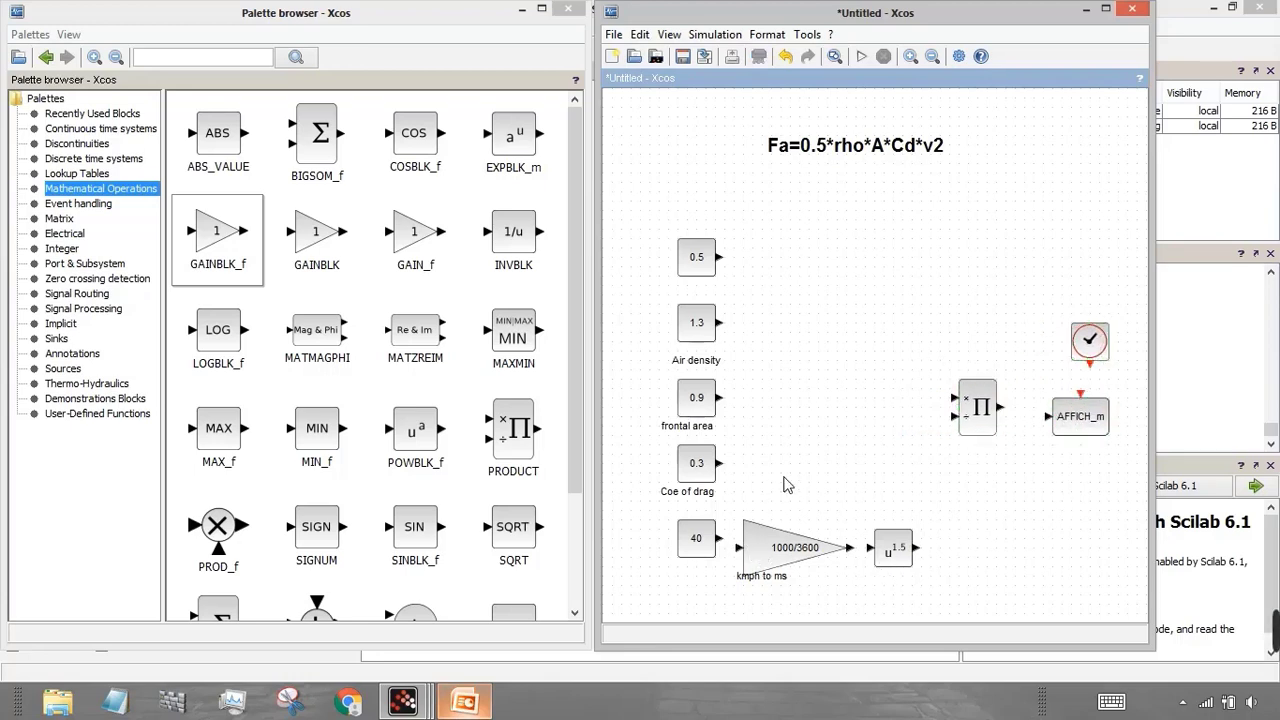
left_click_drag(795, 548, 814, 540)
left_click_drag(897, 555, 922, 558)
left_click(1041, 557)
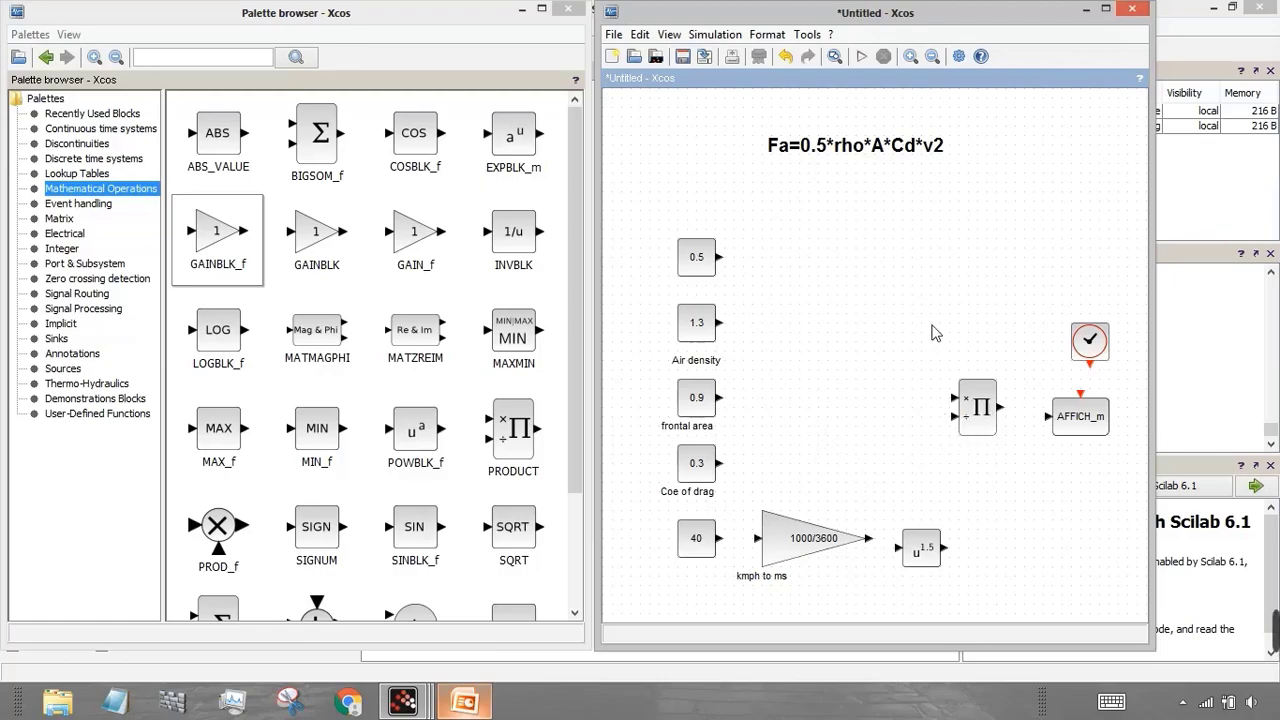
Step: Set the product block's input sign vector to [1;1;1;1;1] for five multiplied inputs
double_click(985, 420)
double_click(777, 349)
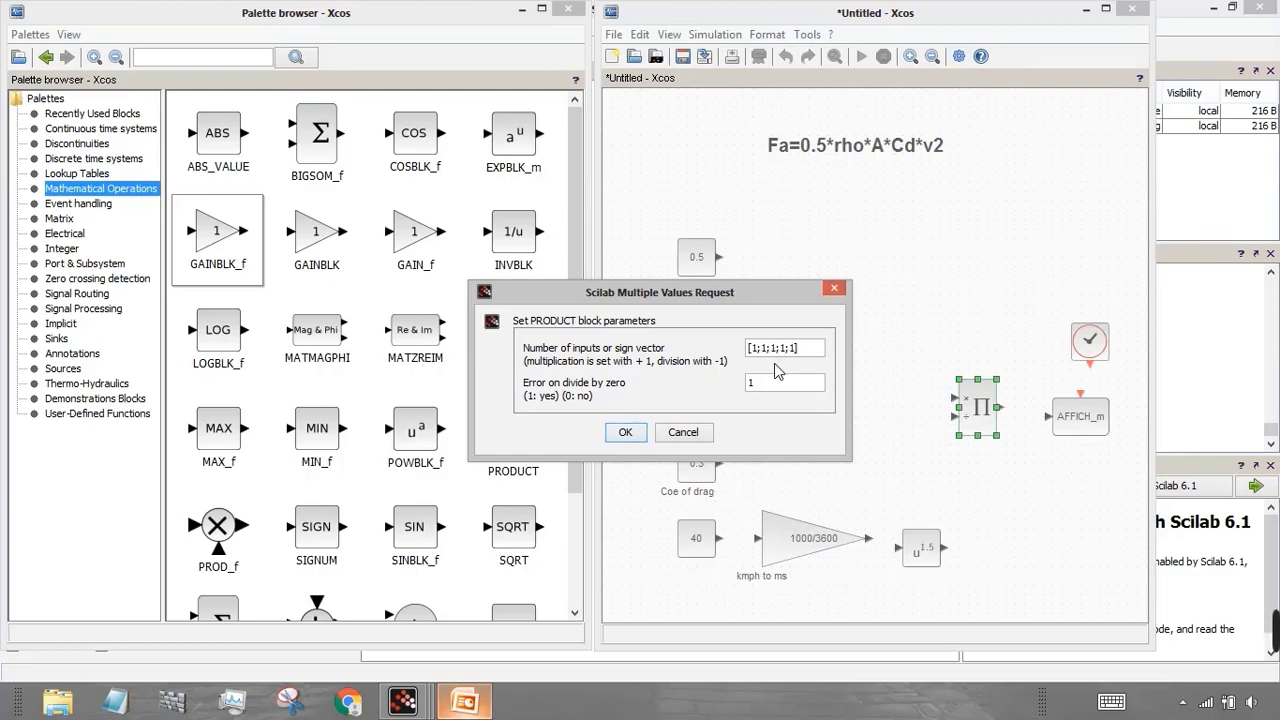
left_click(625, 432)
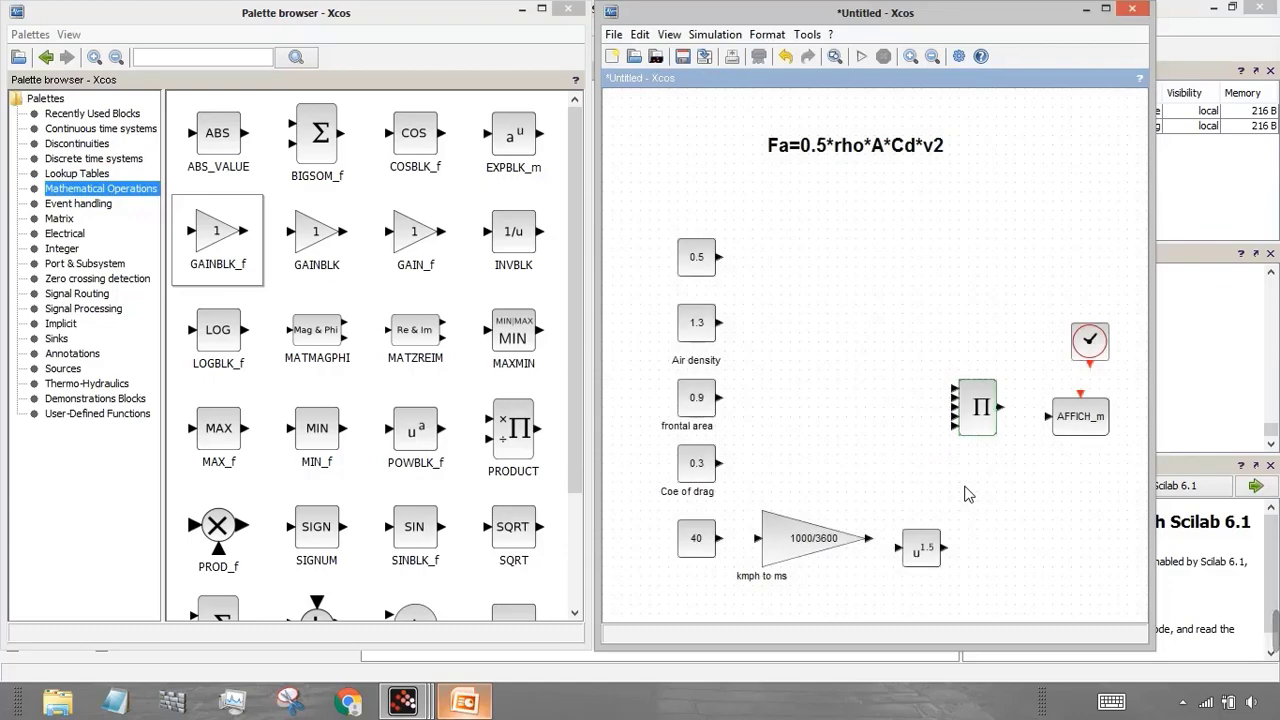
Step: Enlarge the product block into a tall rectangle with spread-out input ports and position it between the constants and the display
left_click_drag(958, 398, 989, 463)
left_click(983, 425)
left_click_drag(958, 381, 930, 255)
left_click_drag(962, 362, 938, 395)
left_click(1064, 536)
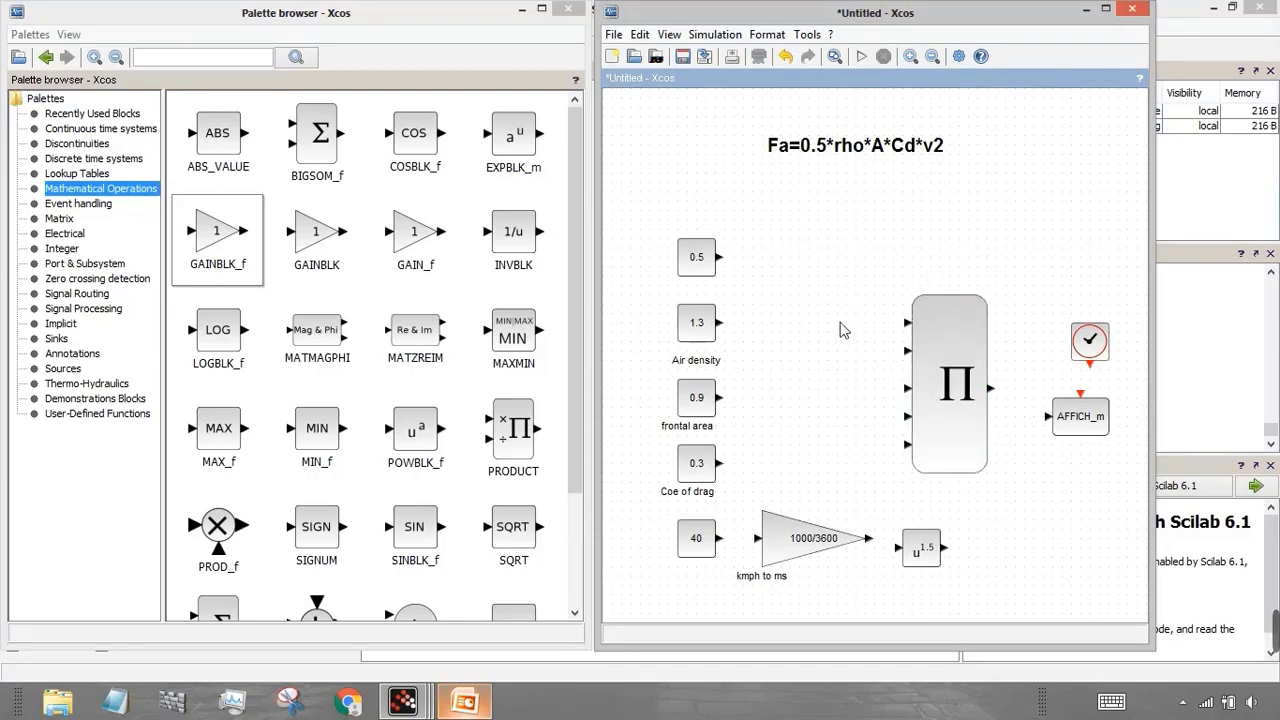
Step: Connect the 0.5, air density, frontal area and drag coefficient constants to the product block's first four inputs in order
left_click_drag(720, 257, 918, 334)
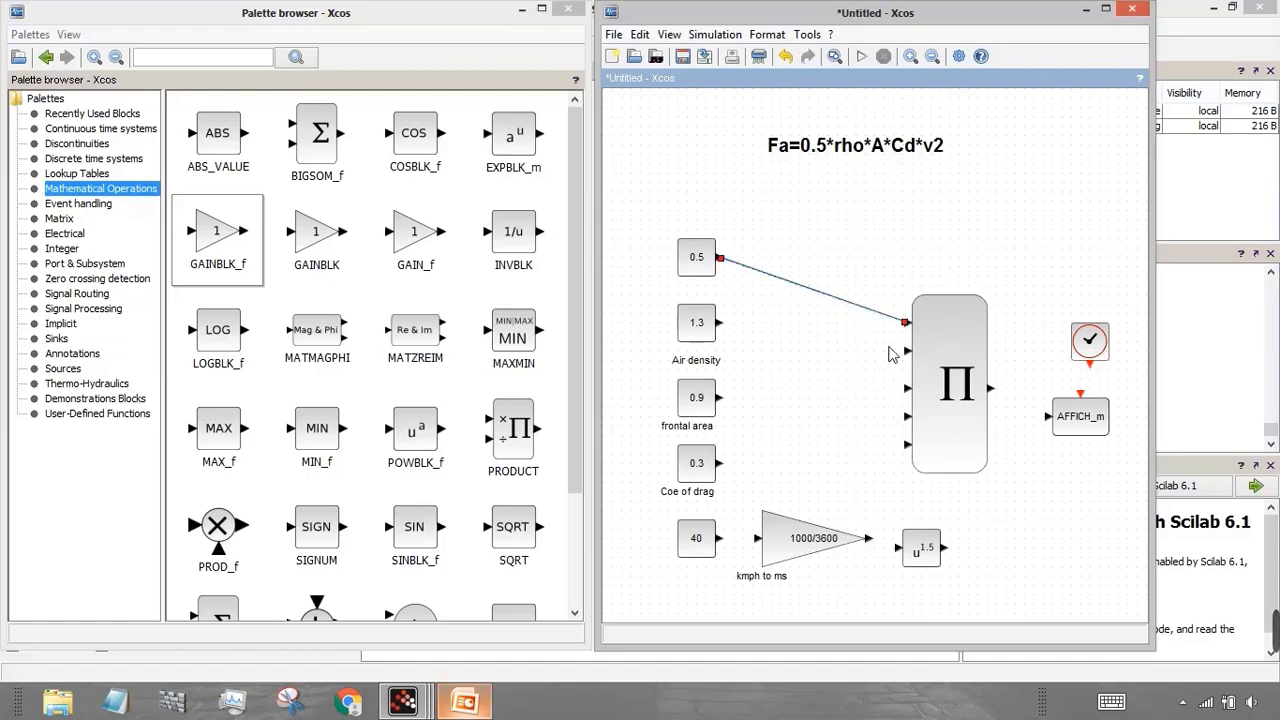
left_click_drag(726, 332, 922, 360)
left_click_drag(720, 397, 908, 388)
left_click_drag(720, 463, 924, 420)
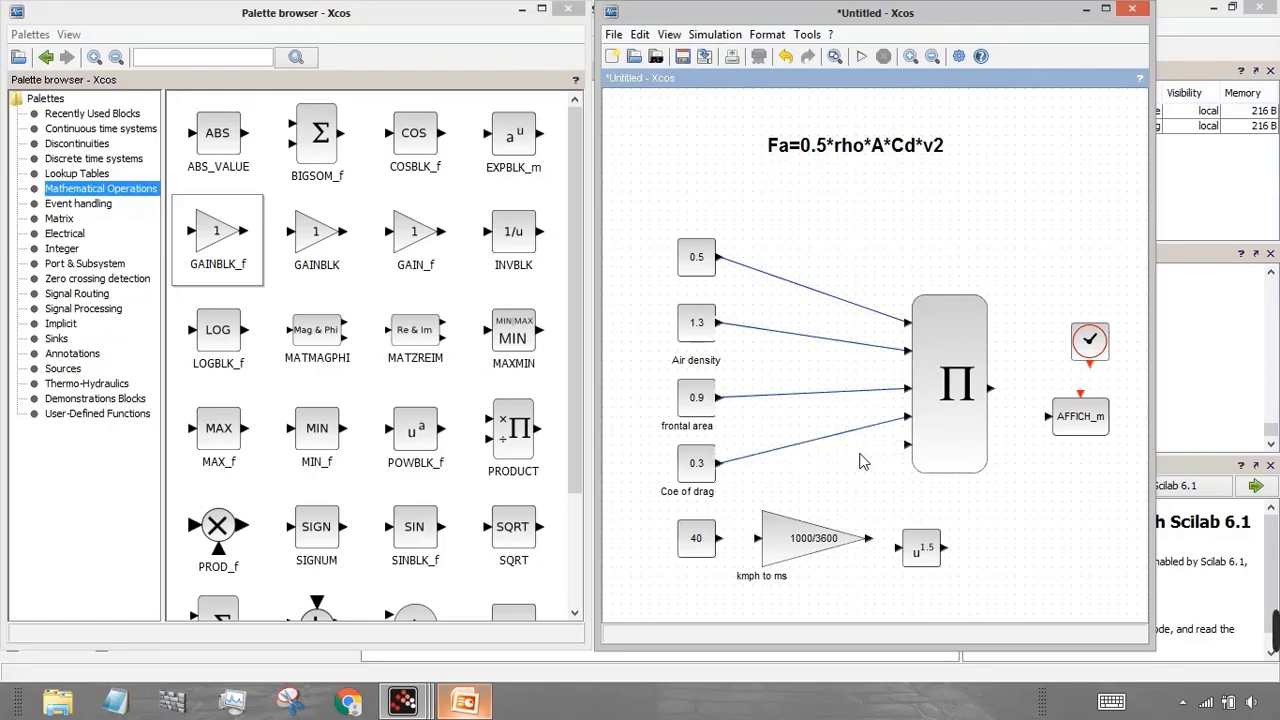
Step: Label the 40 constant "Velocity" and connect its output to the gain block's input
double_click(692, 568)
double_click(691, 570)
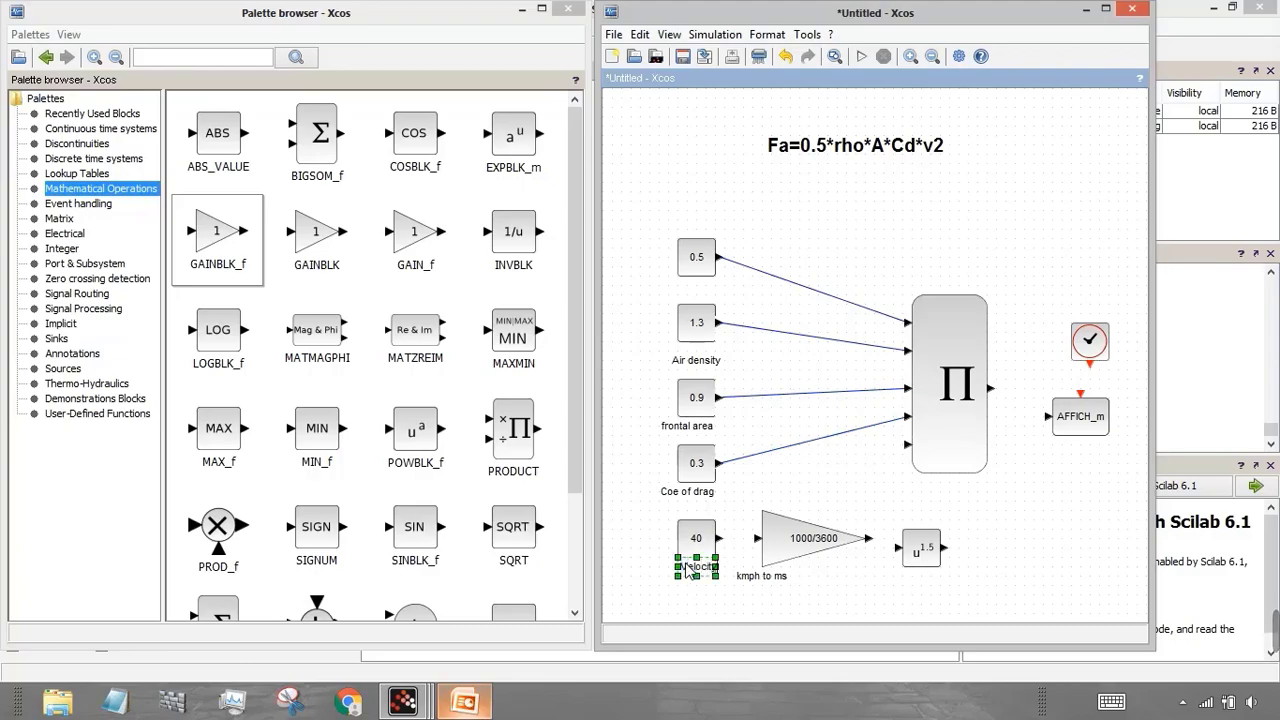
left_click(738, 560)
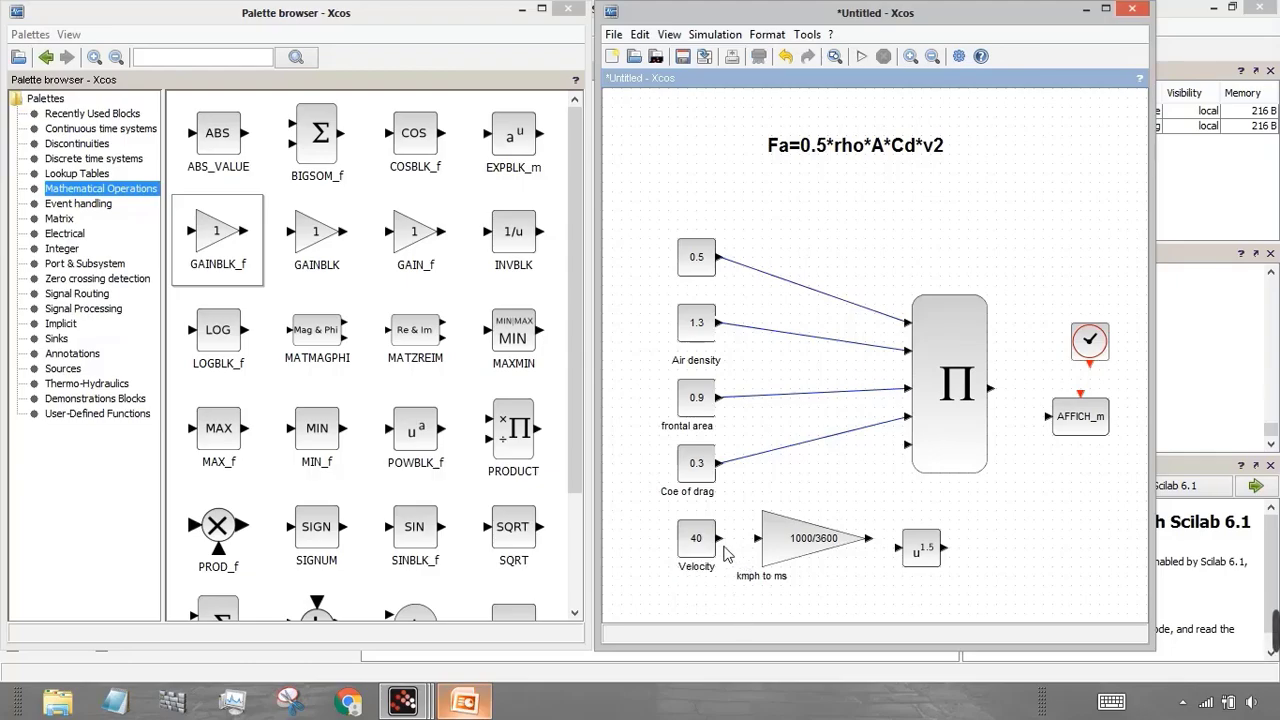
left_click_drag(718, 538, 775, 548)
Step: Set the exponent of the power block to 2
left_click(930, 552)
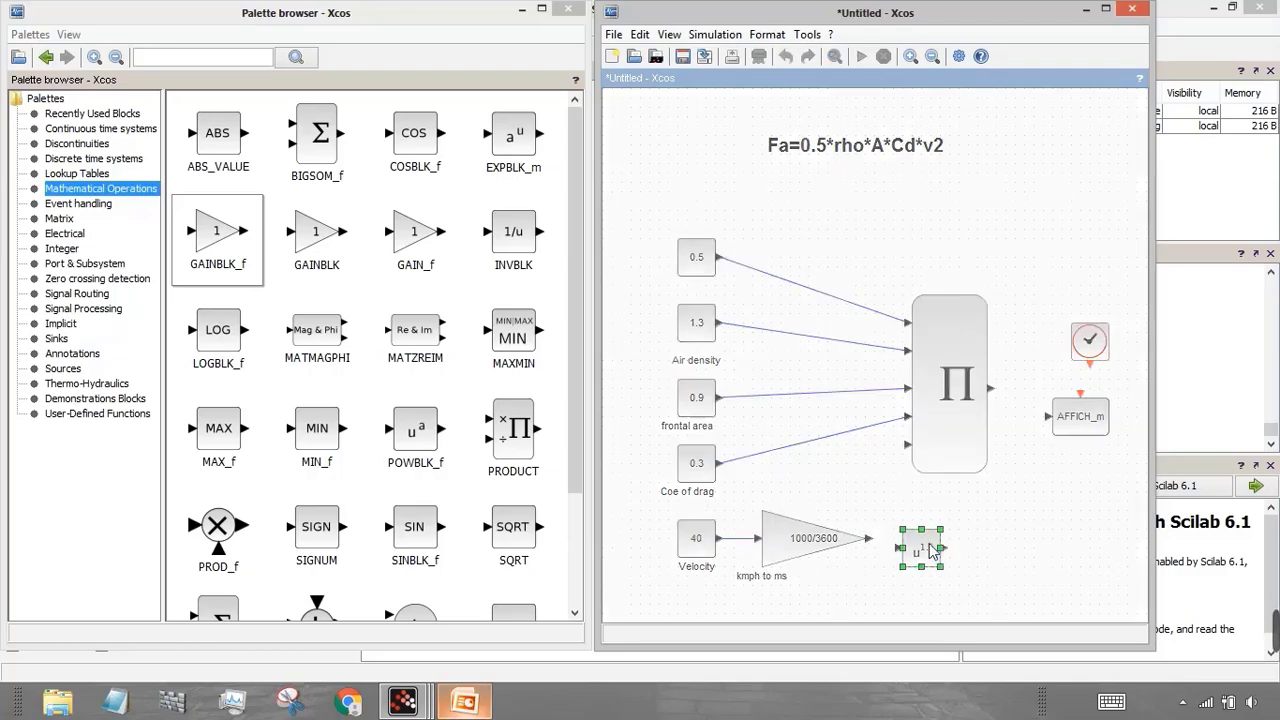
double_click(930, 552)
left_click_drag(710, 376, 659, 386)
type("2")
left_click(625, 410)
left_click(950, 573)
Step: Wire the gain output through the power block to the product block's fifth input, and maximize the diagram window
left_click_drag(870, 539, 907, 444)
left_click(983, 570)
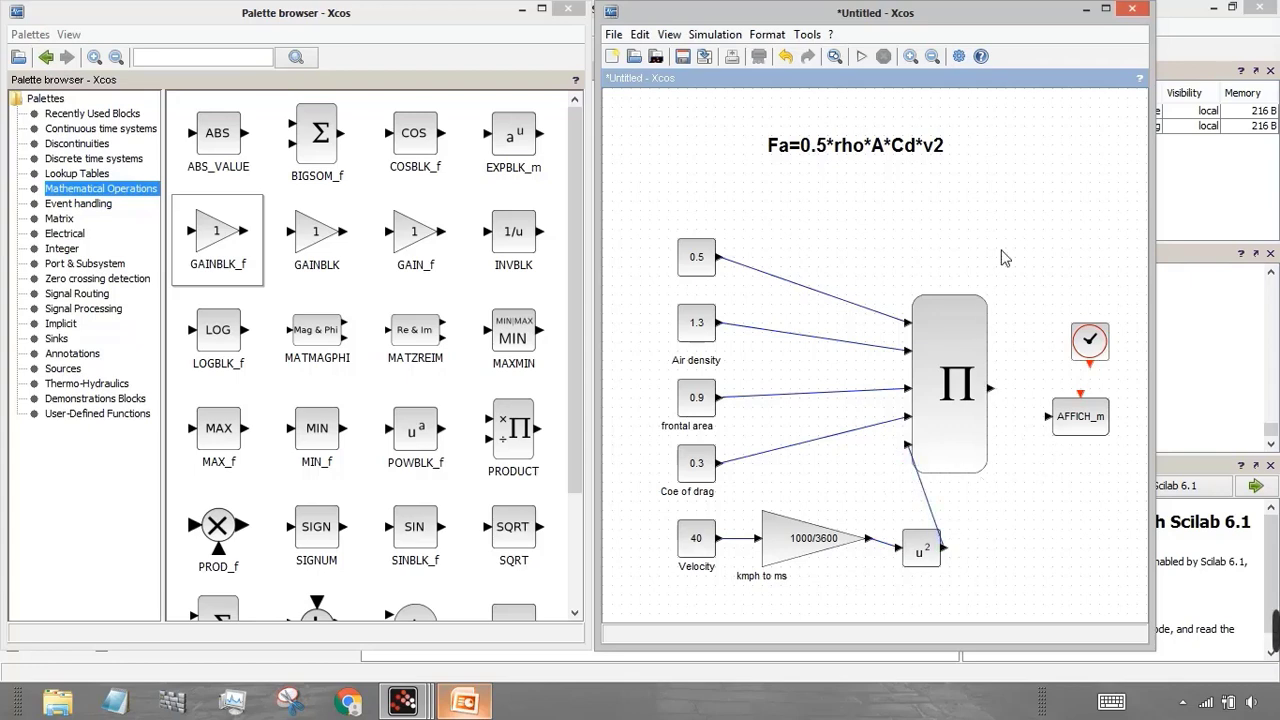
left_click(1105, 9)
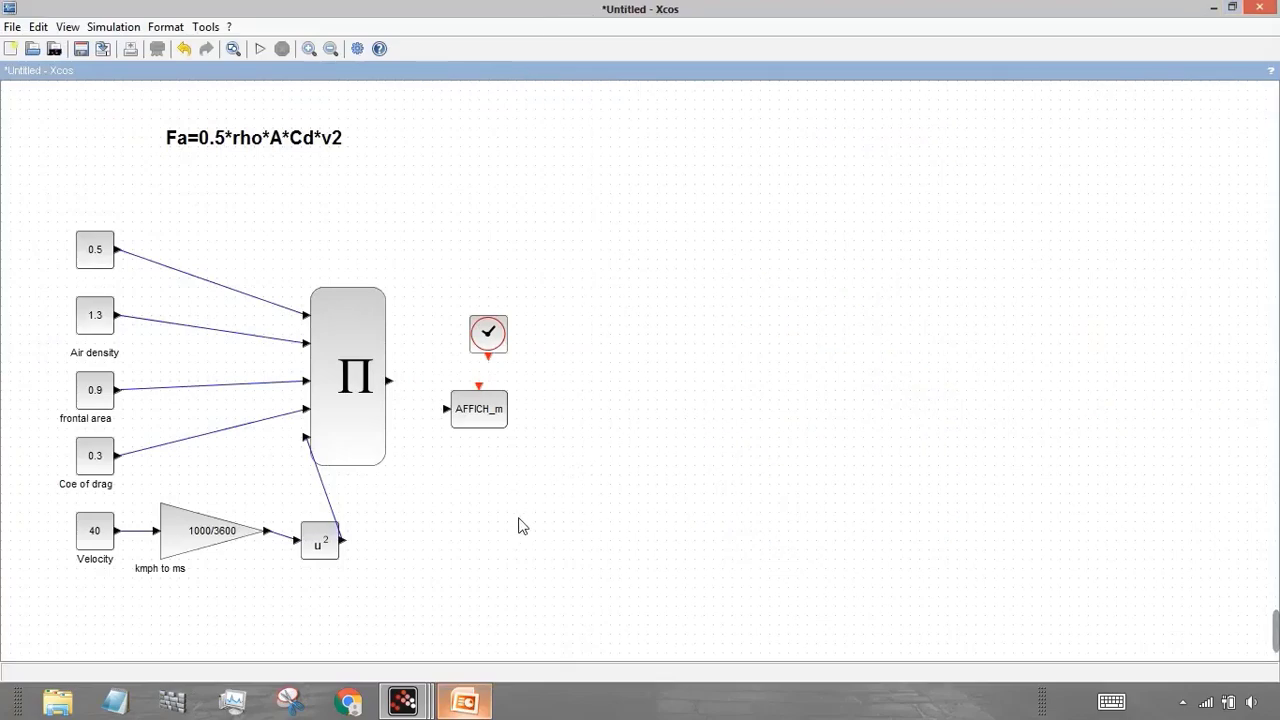
Step: Spread out the diagram by moving the product, clock and display blocks further right of the constants
left_click(968, 408)
left_click_drag(392, 400, 637, 435)
left_click_drag(501, 347, 680, 354)
left_click_drag(631, 431, 679, 438)
left_click(731, 423)
left_click_drag(463, 396, 538, 396)
left_click(560, 486)
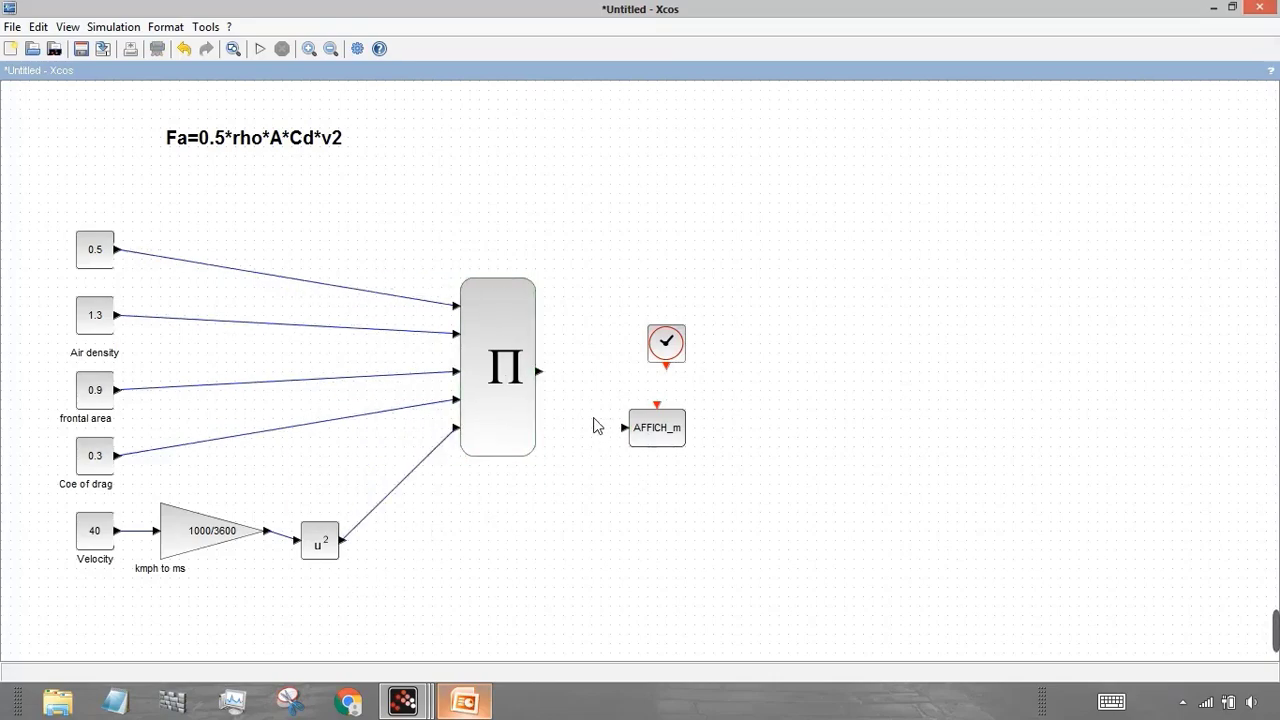
Step: Reposition the clock above the display block, then connect the product output and the clock's event output to the display
left_click_drag(680, 346, 689, 243)
left_click_drag(644, 429, 645, 365)
left_click_drag(538, 371, 664, 378)
left_click_drag(538, 376, 652, 388)
left_click(820, 318)
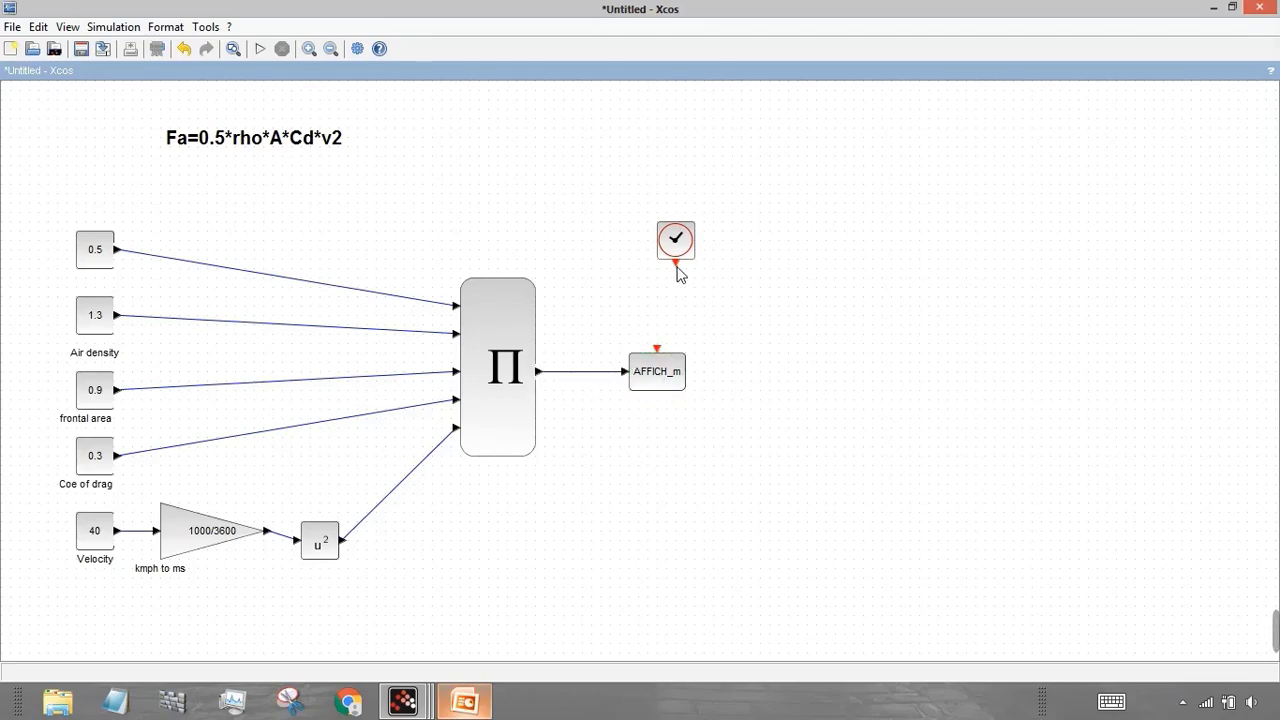
left_click_drag(677, 264, 666, 400)
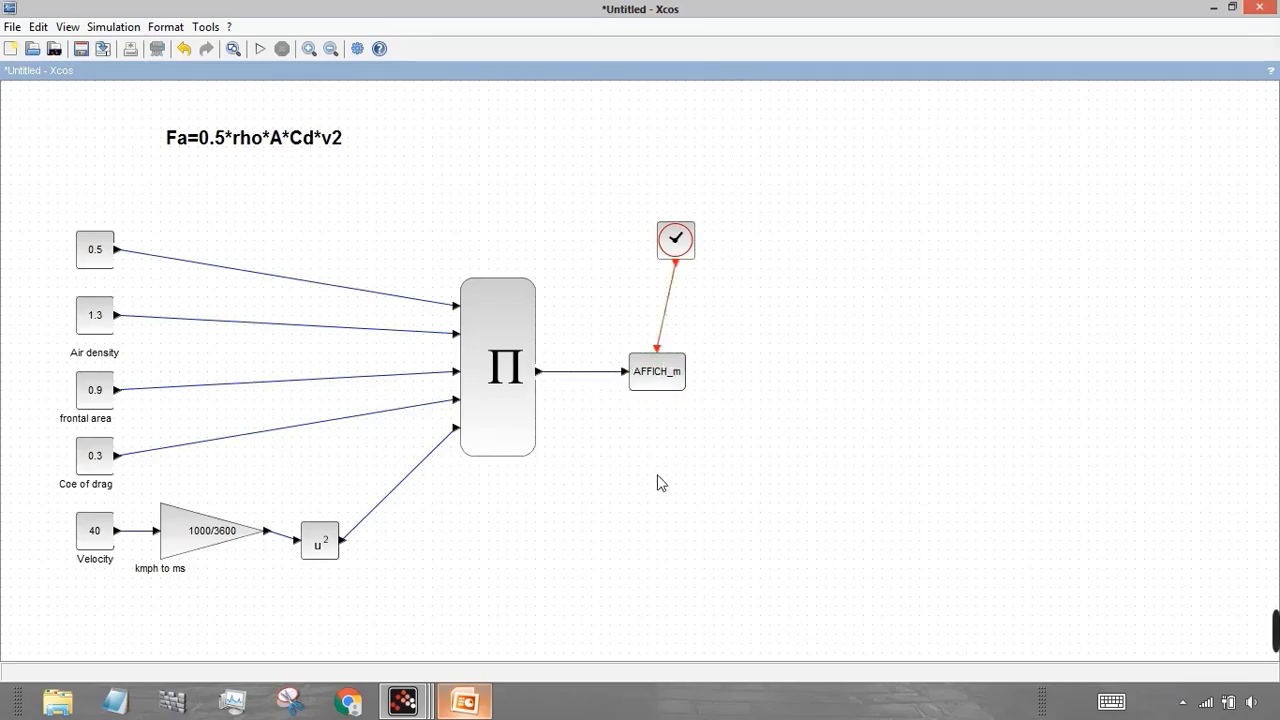
Step: Add the label "Aerodynamic force" beneath the display block
double_click(628, 410)
left_click(637, 418)
double_click(636, 418)
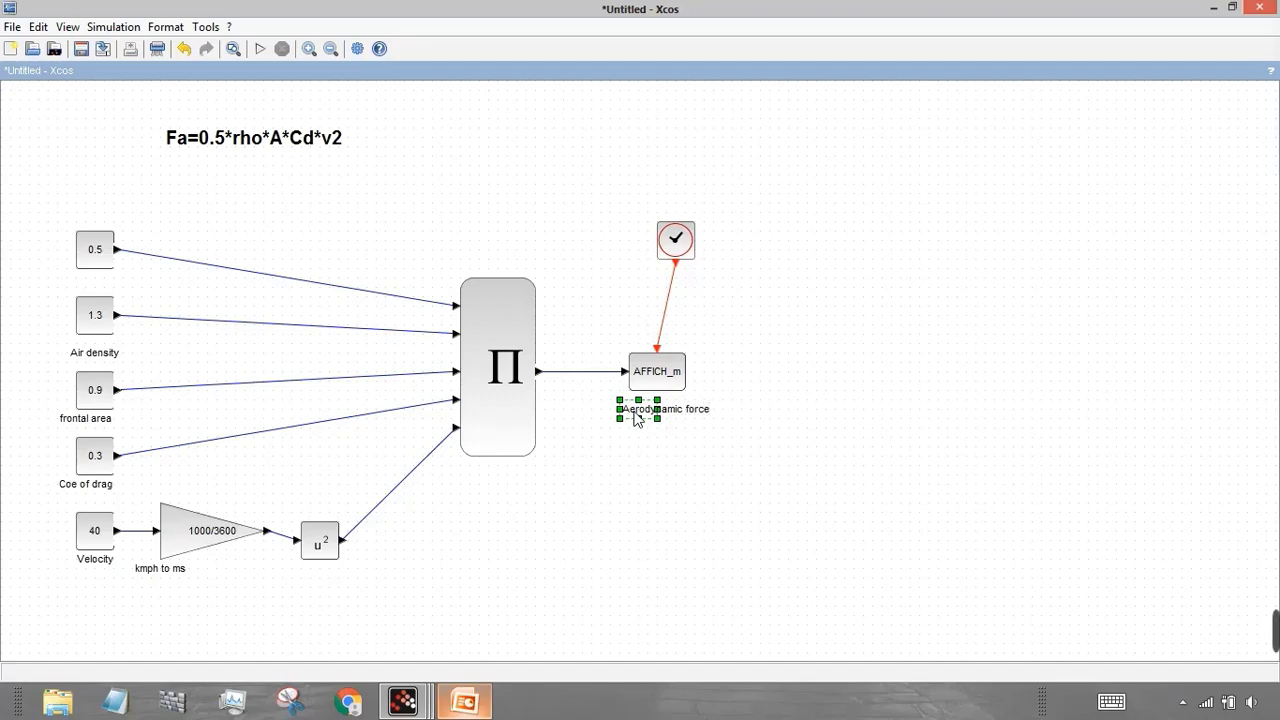
left_click(672, 466)
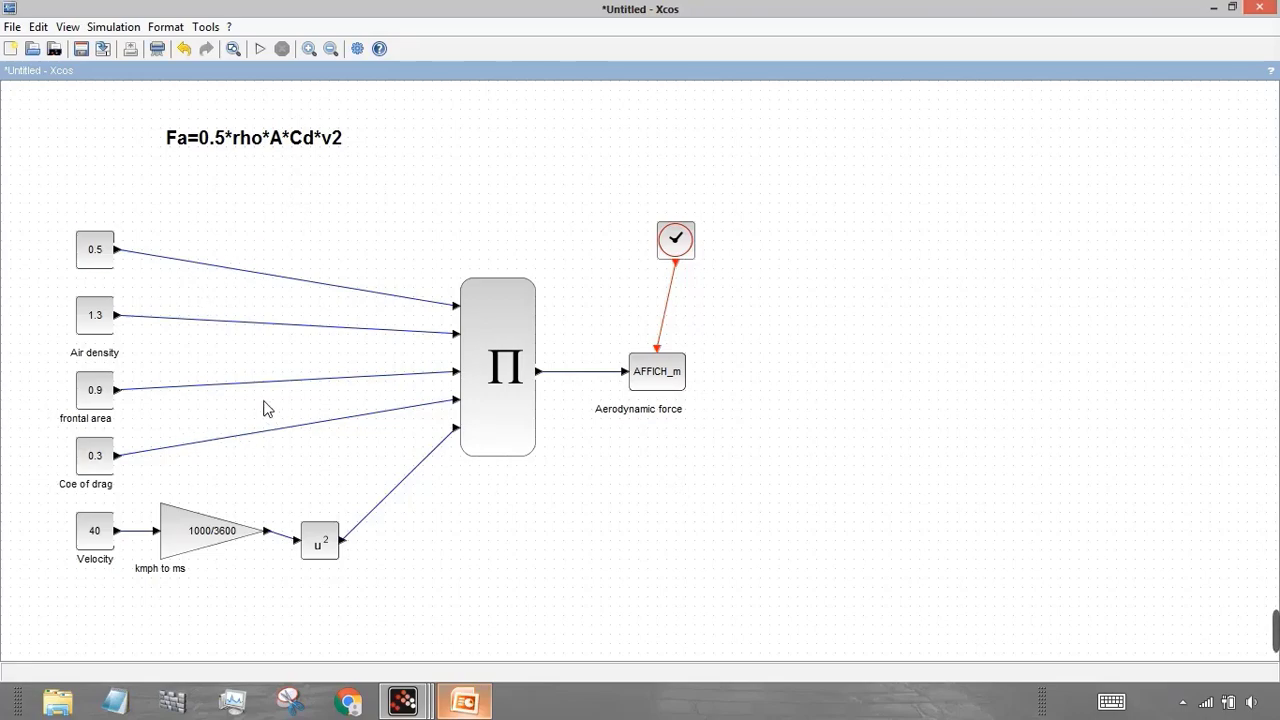
Step: Apply the horizontal link style to the whole diagram and align the power block with the gain block's output
key("ctrl+a")
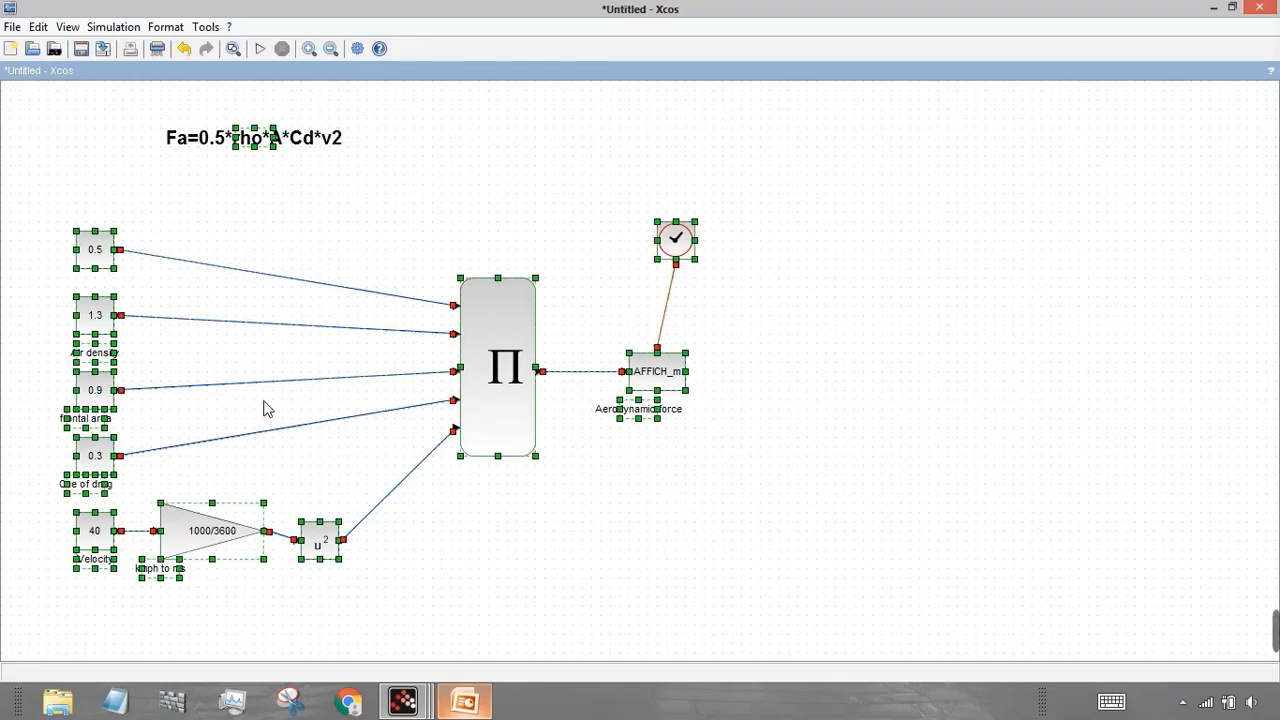
key("h")
left_click(517, 540)
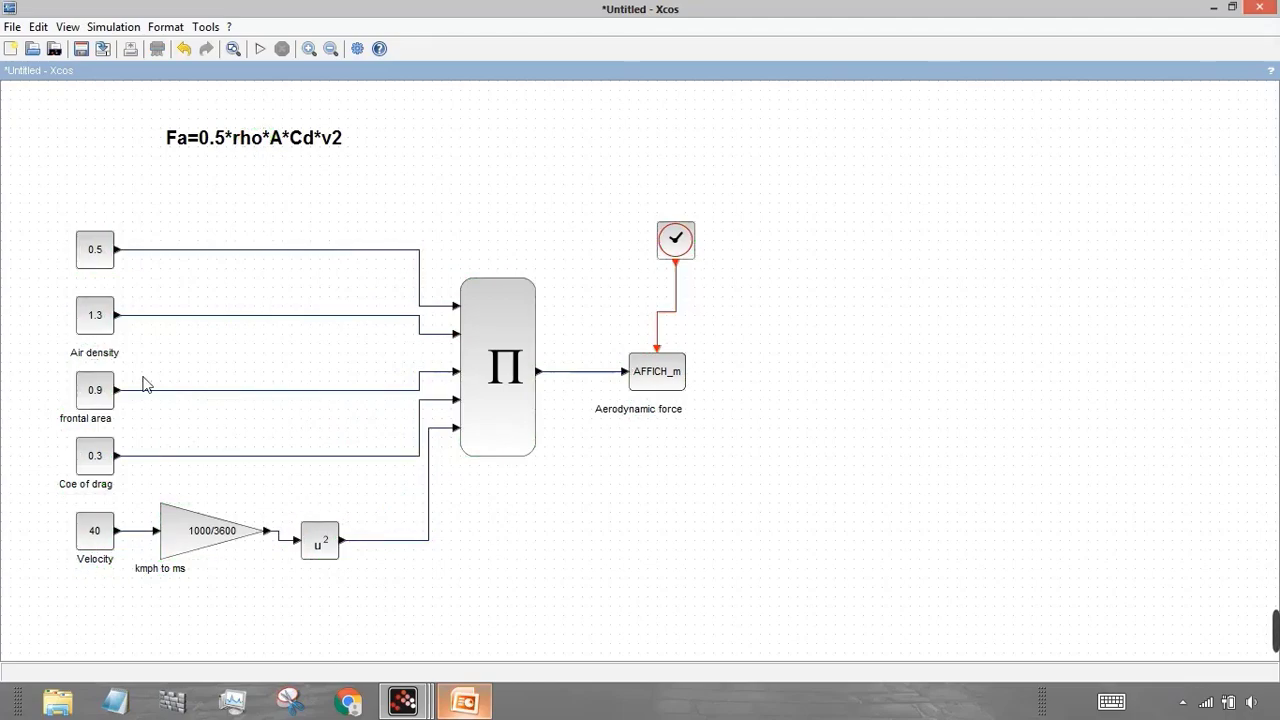
left_click_drag(330, 553, 327, 543)
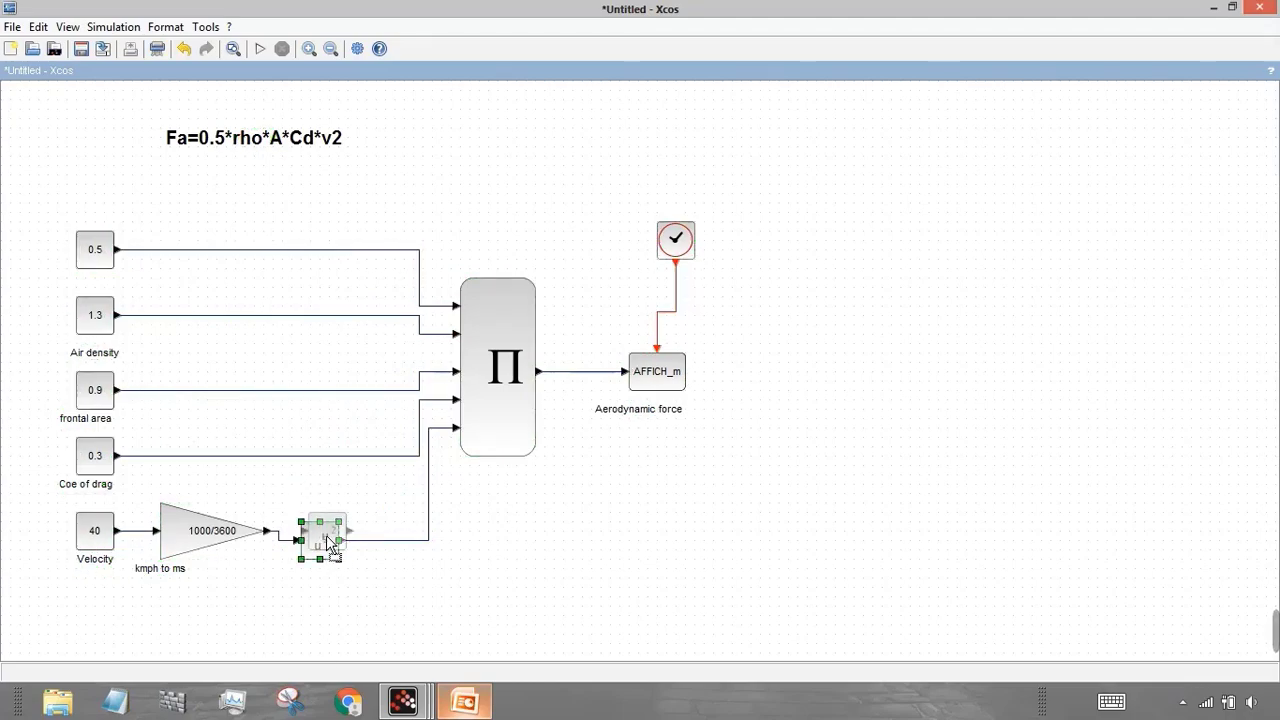
left_click(507, 603)
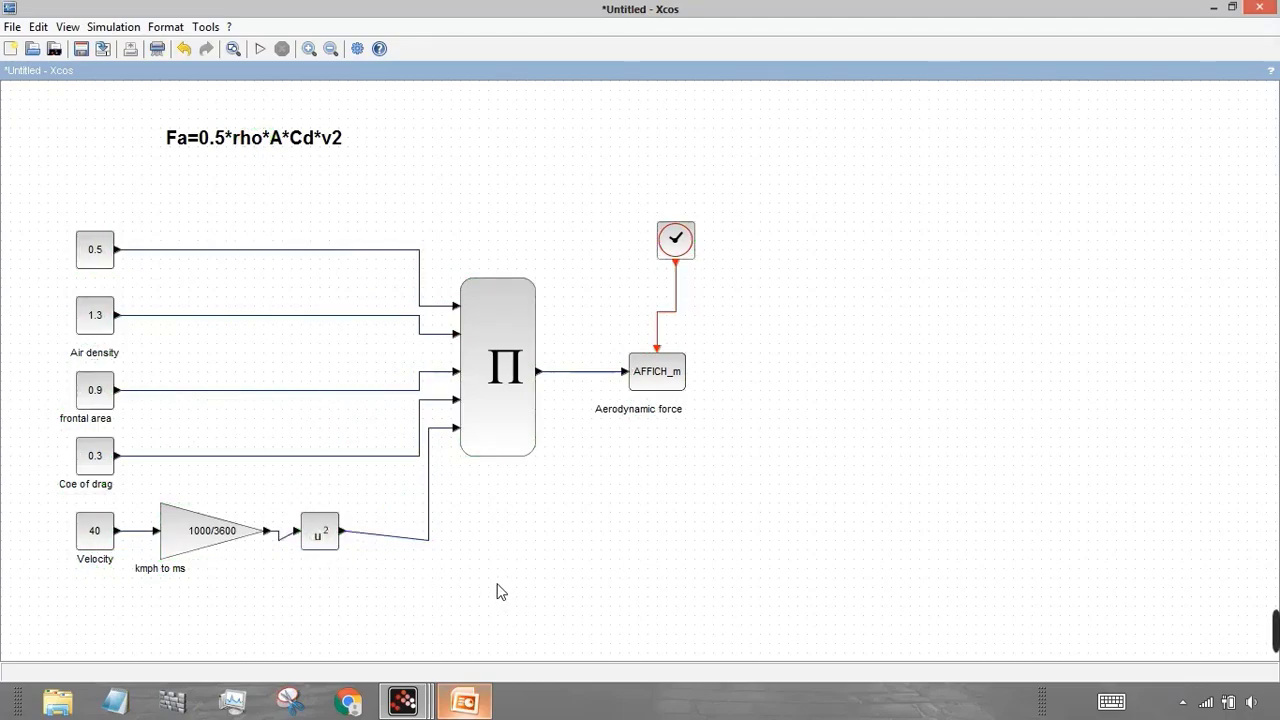
key("ctrl+a")
key("h")
left_click(540, 620)
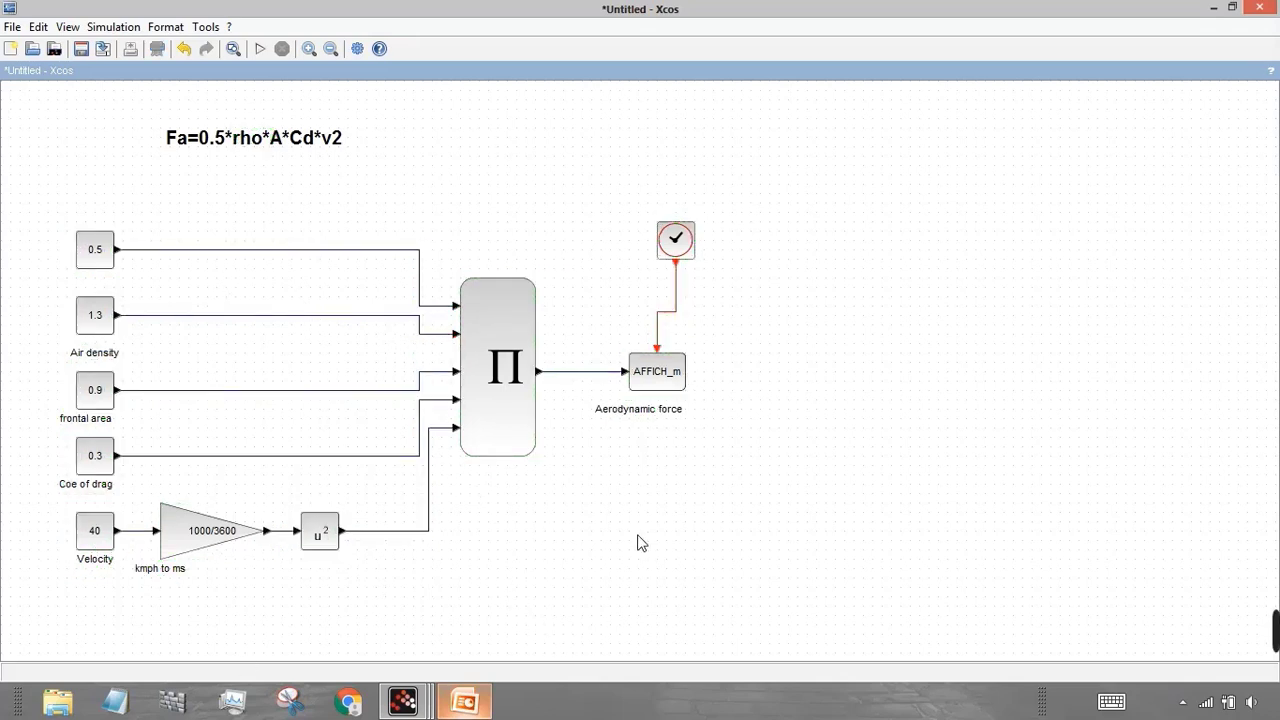
Step: Run the simulation of the drag force diagram and maximize the diagram window
left_click(262, 52)
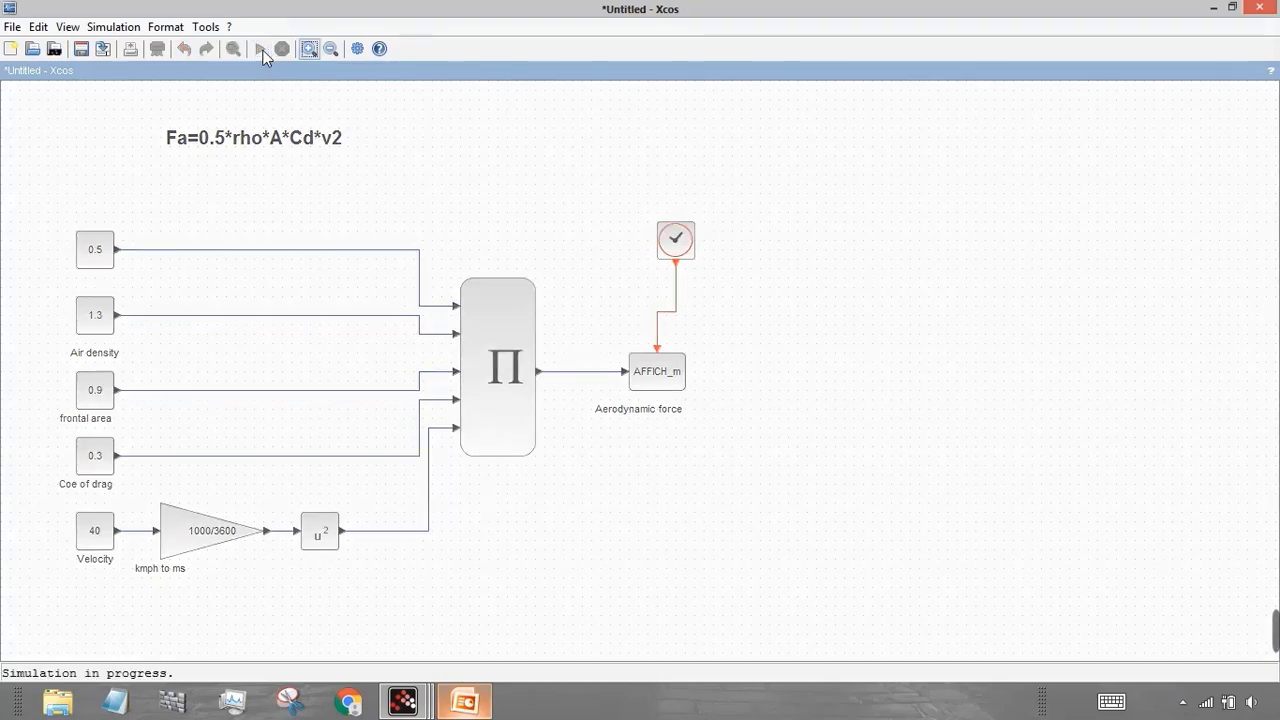
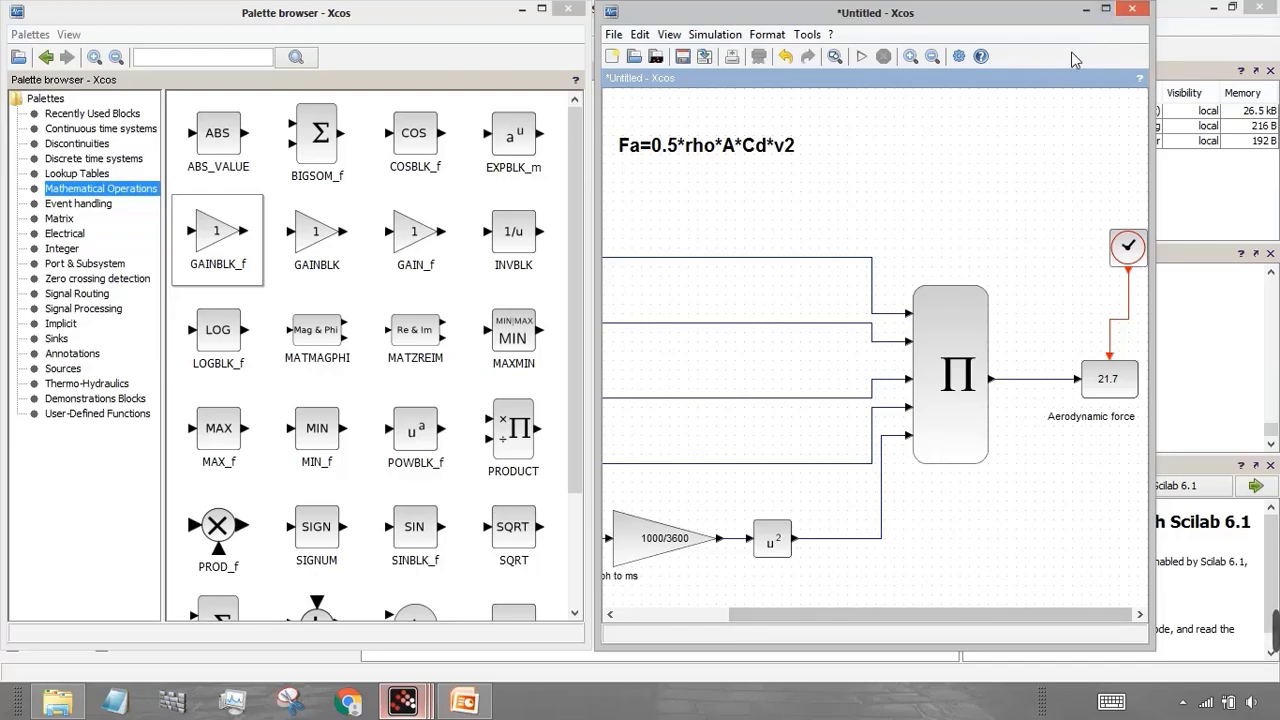
left_click(1106, 10)
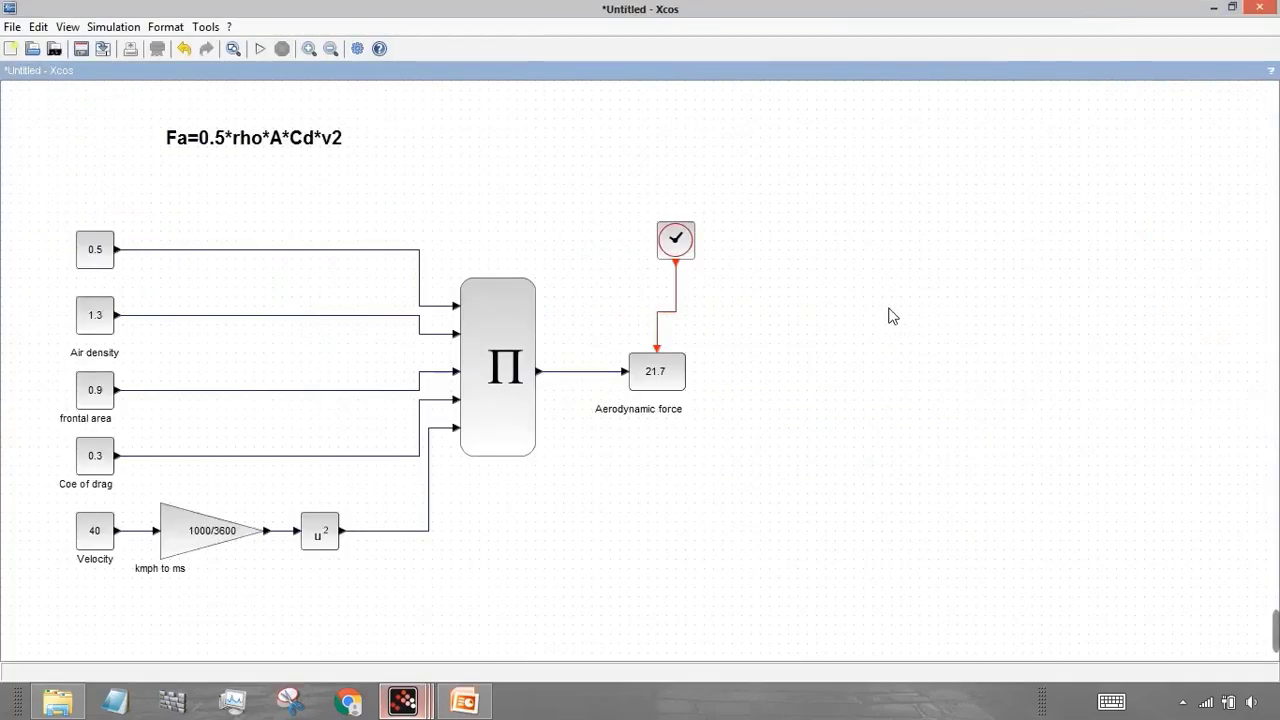
Step: Add the text annotation "Acceleration force" in the empty area to the right of the drag force model
double_click(821, 133)
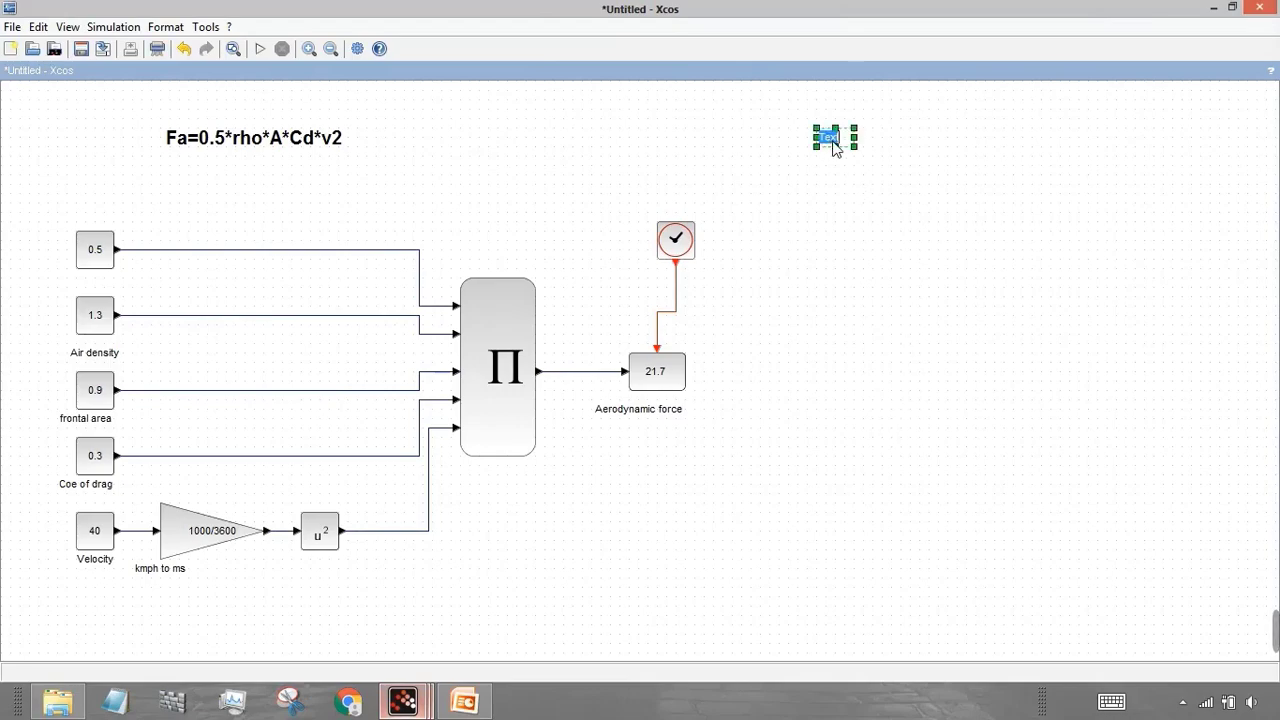
type("Acceleration force")
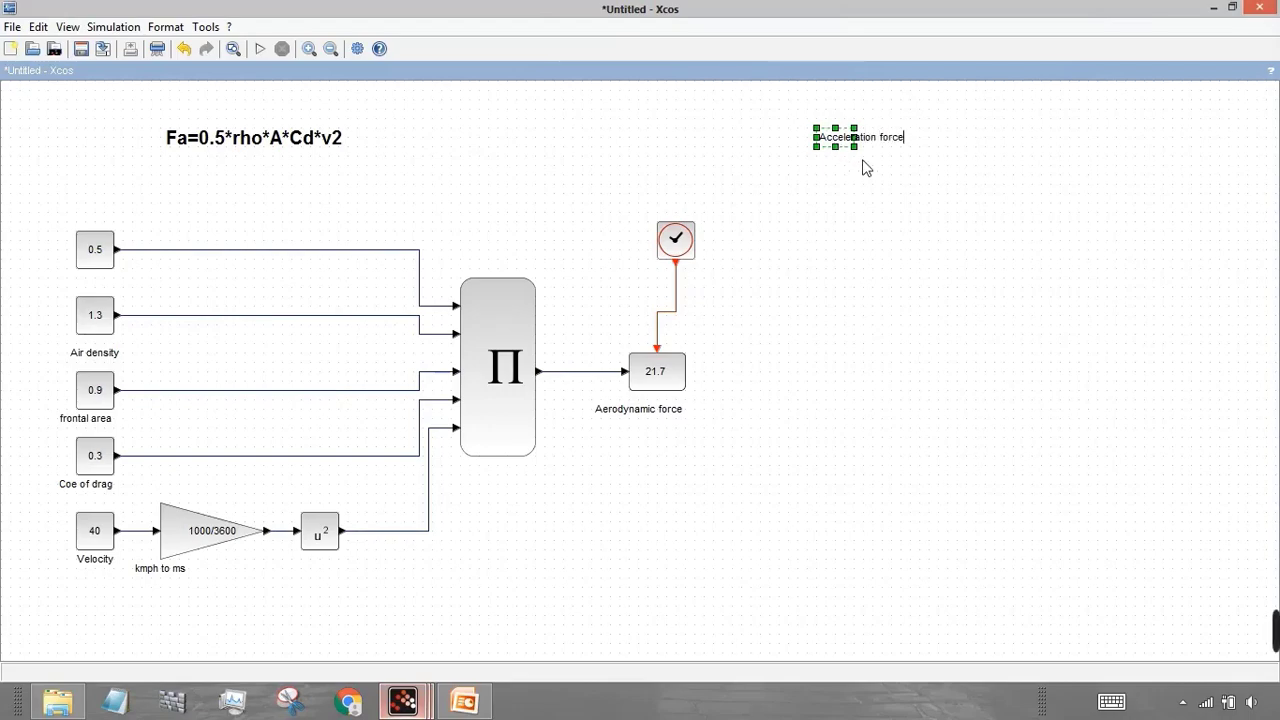
key("ctrl+F2")
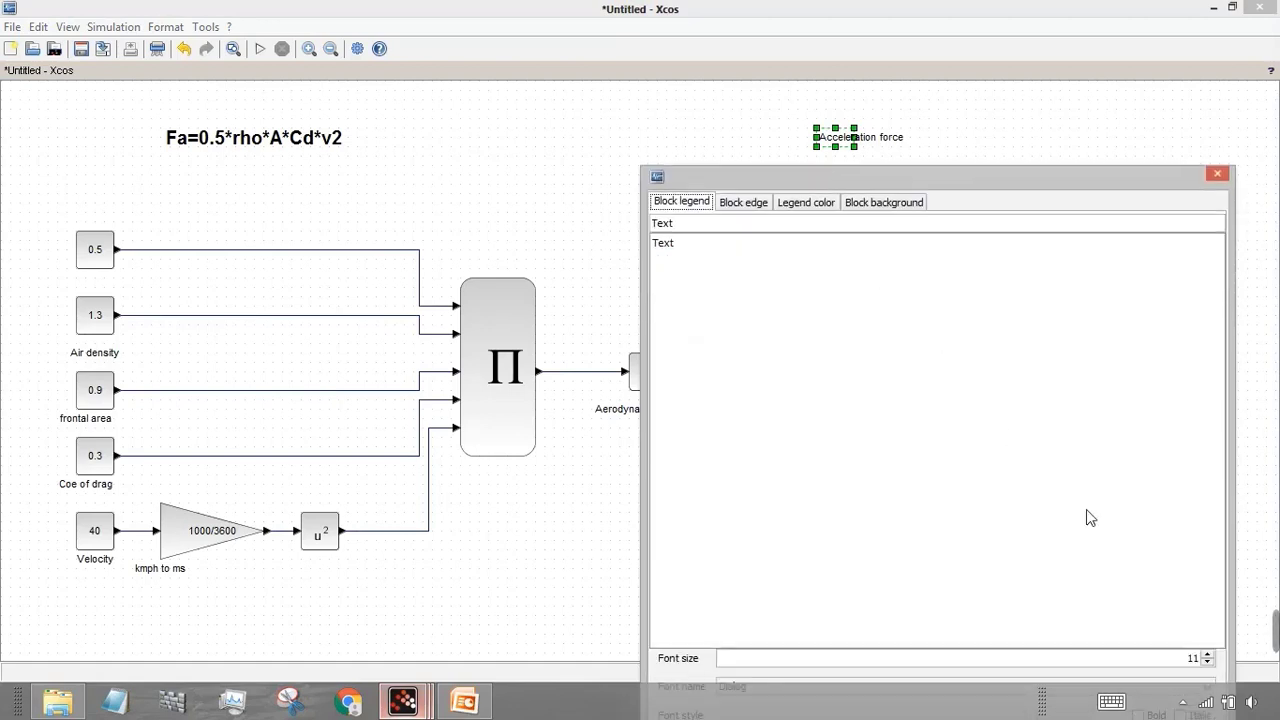
left_click(1217, 174)
Step: Format the "Acceleration force" annotation with font size 20 and bold style
left_click(845, 137)
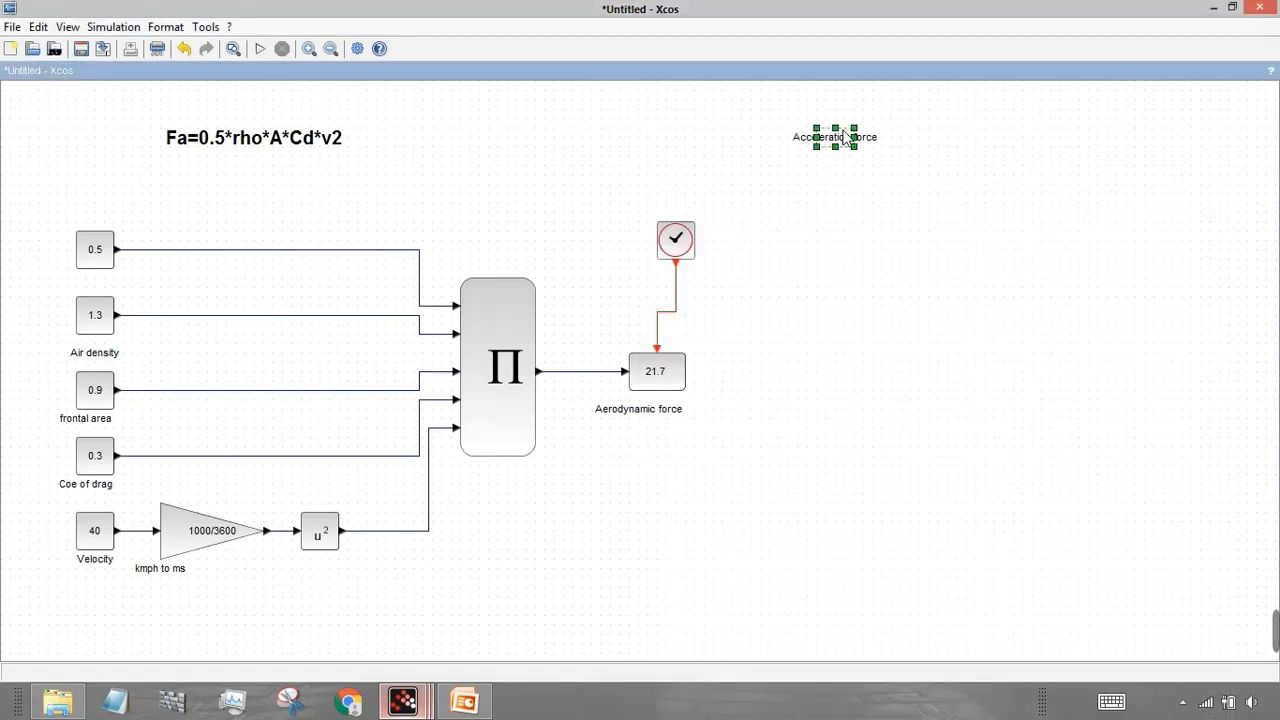
key("ctrl+F2")
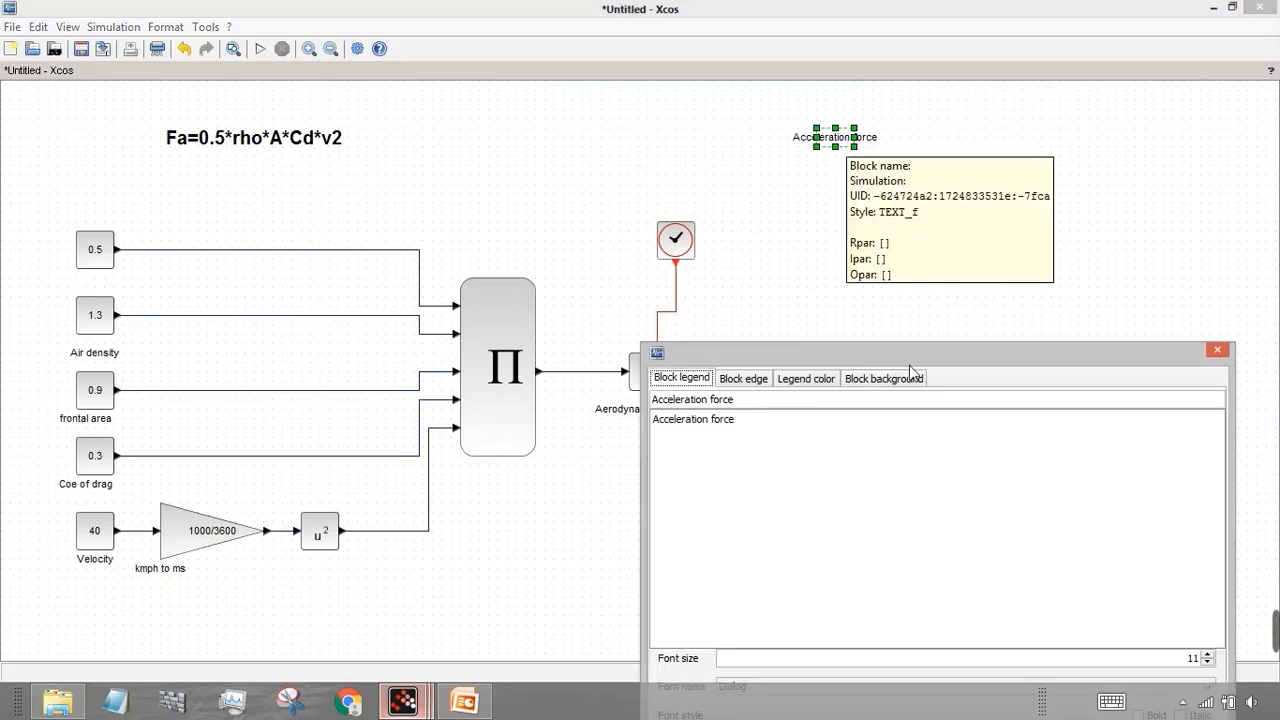
left_click_drag(883, 361, 640, 160)
left_click_drag(495, 219, 394, 218)
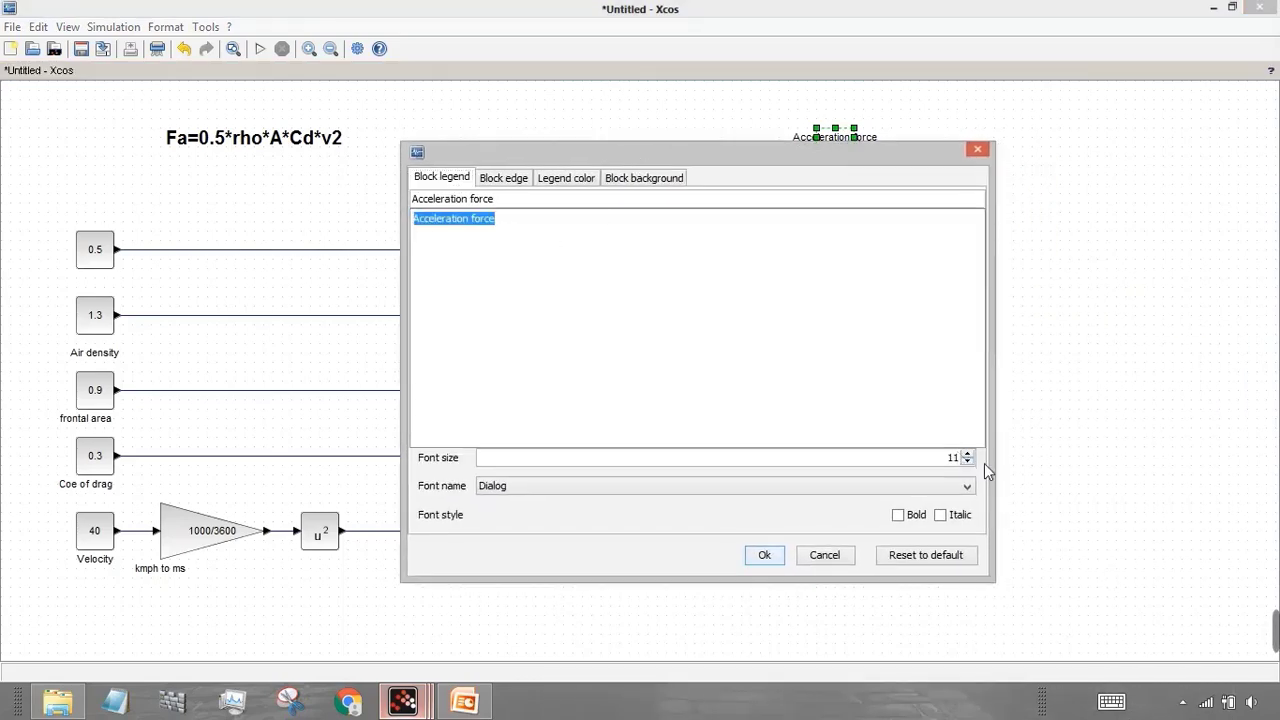
double_click(950, 457)
type("20")
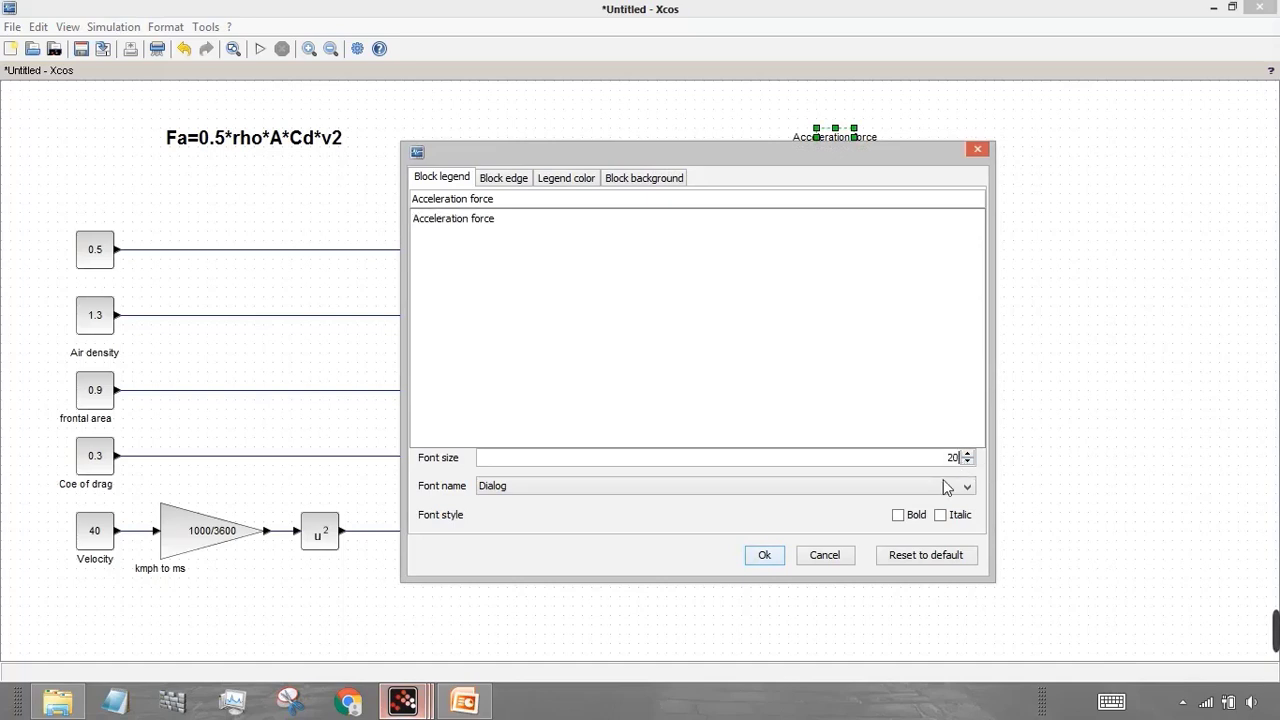
left_click(898, 515)
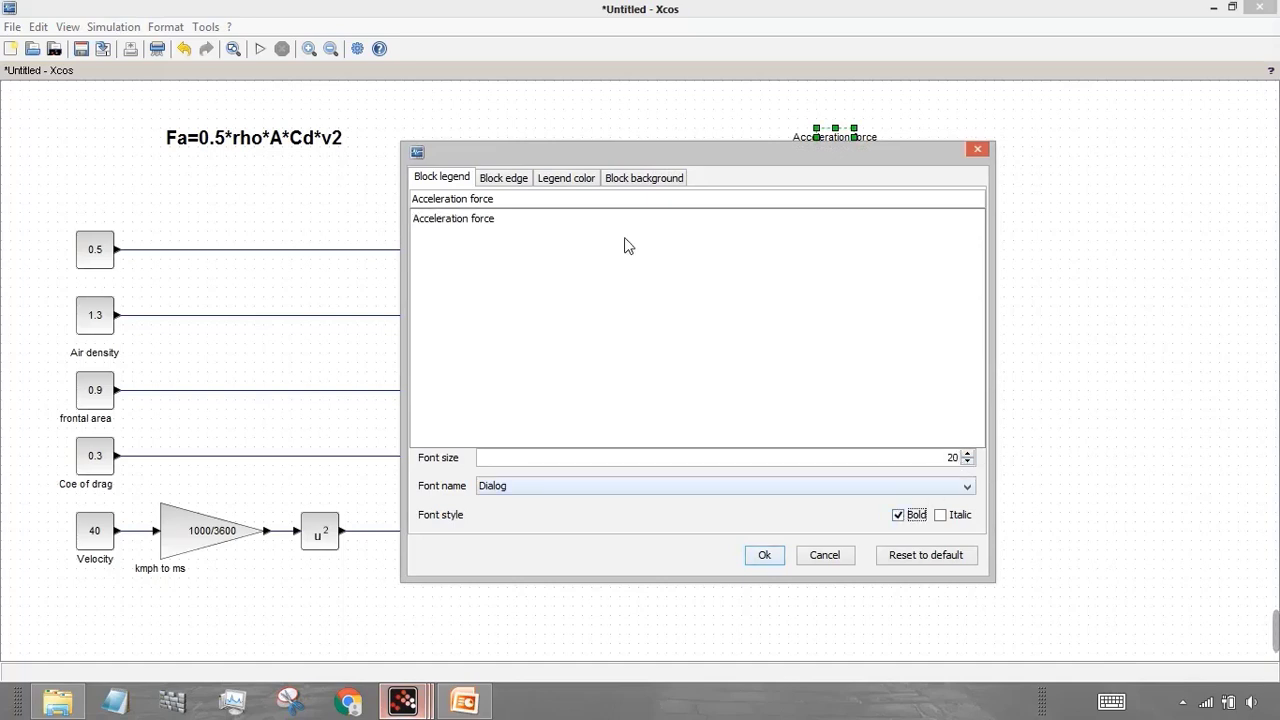
Step: Add the second line "facc = GVM*a" to the annotation and shift the heading slightly to the right
left_click(540, 226)
key("Return")
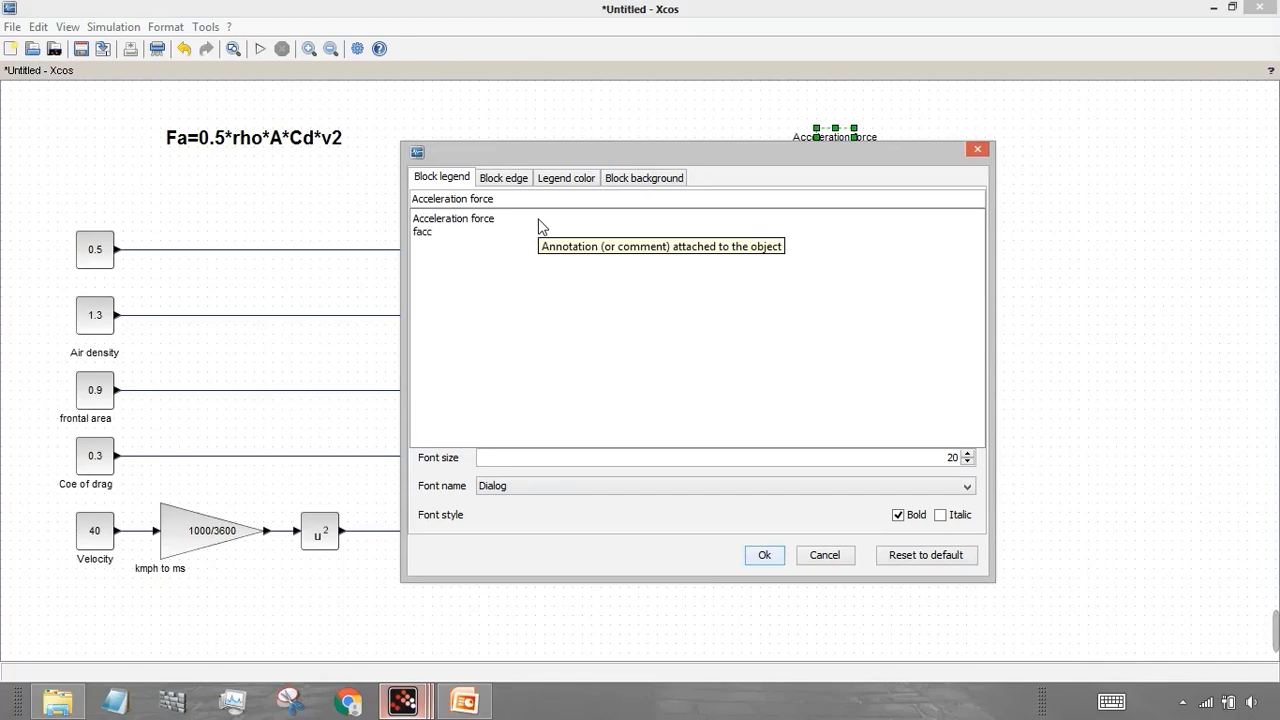
type("facc = GVM*a")
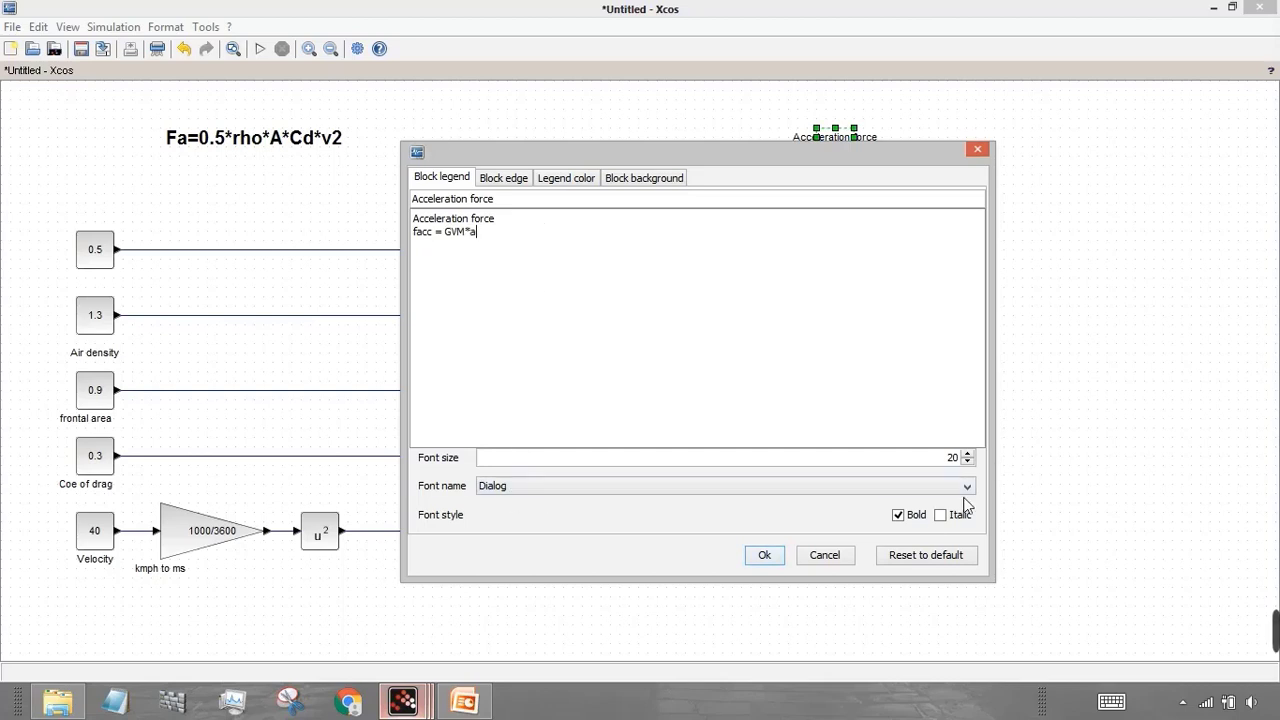
left_click(764, 555)
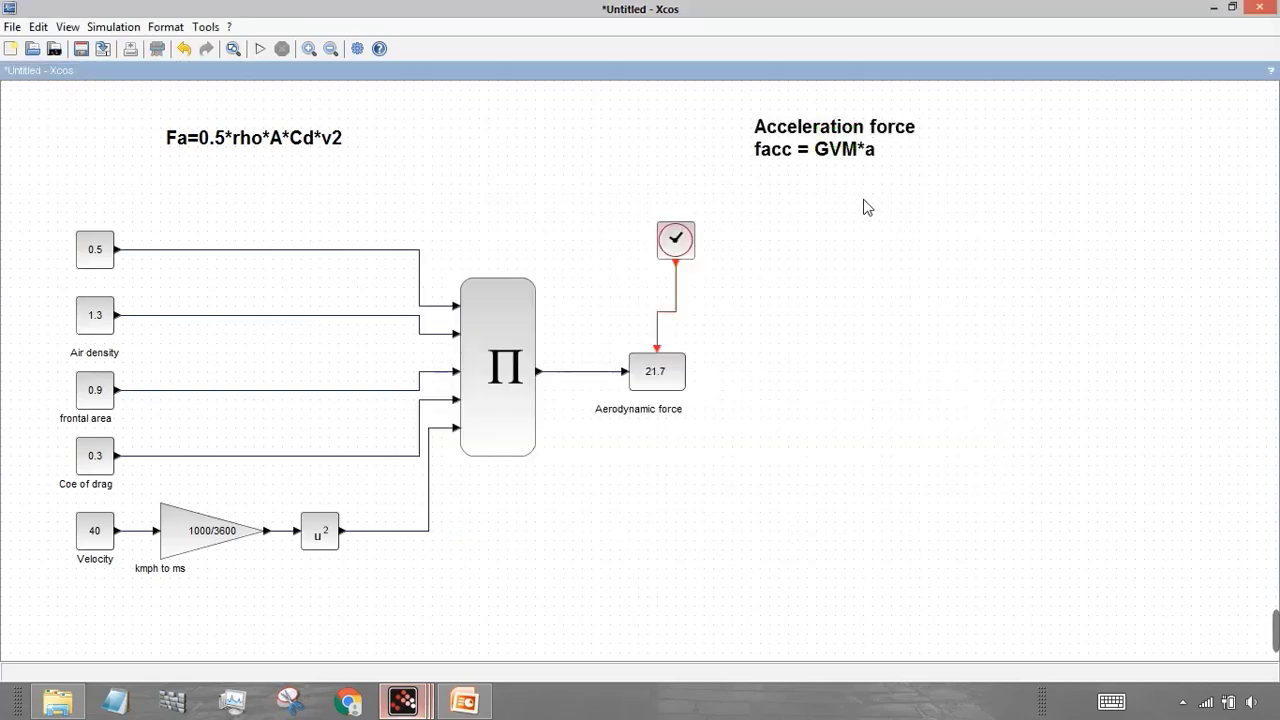
left_click_drag(843, 150, 862, 150)
left_click(948, 204)
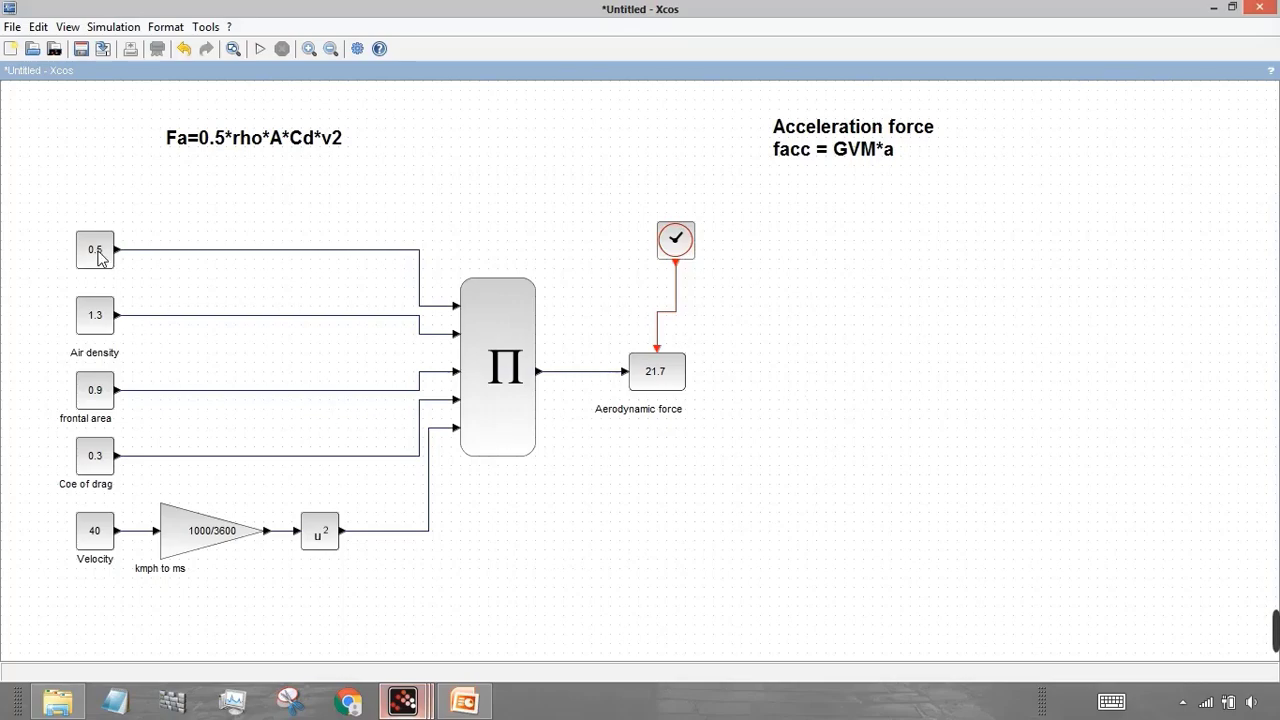
Step: Place a copy of the 0.5 constant block below the Acceleration force heading, leaving the original in place
left_click_drag(99, 258, 840, 279)
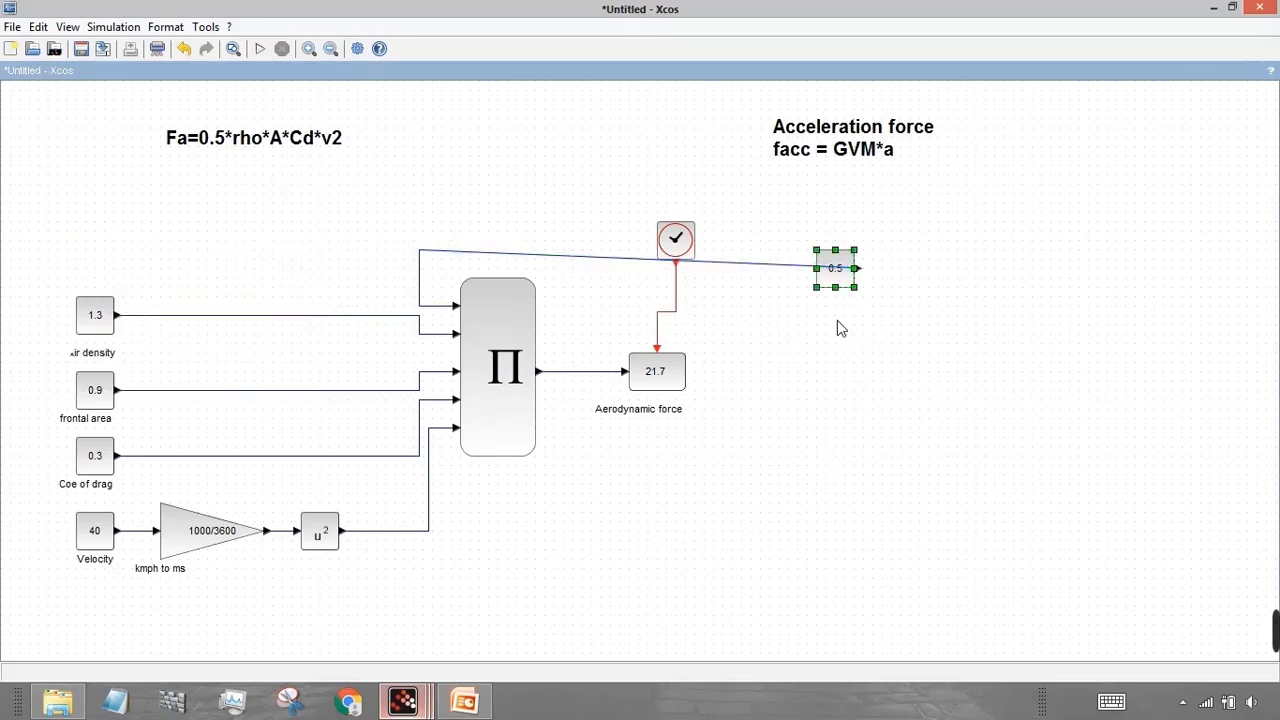
key("ctrl+z")
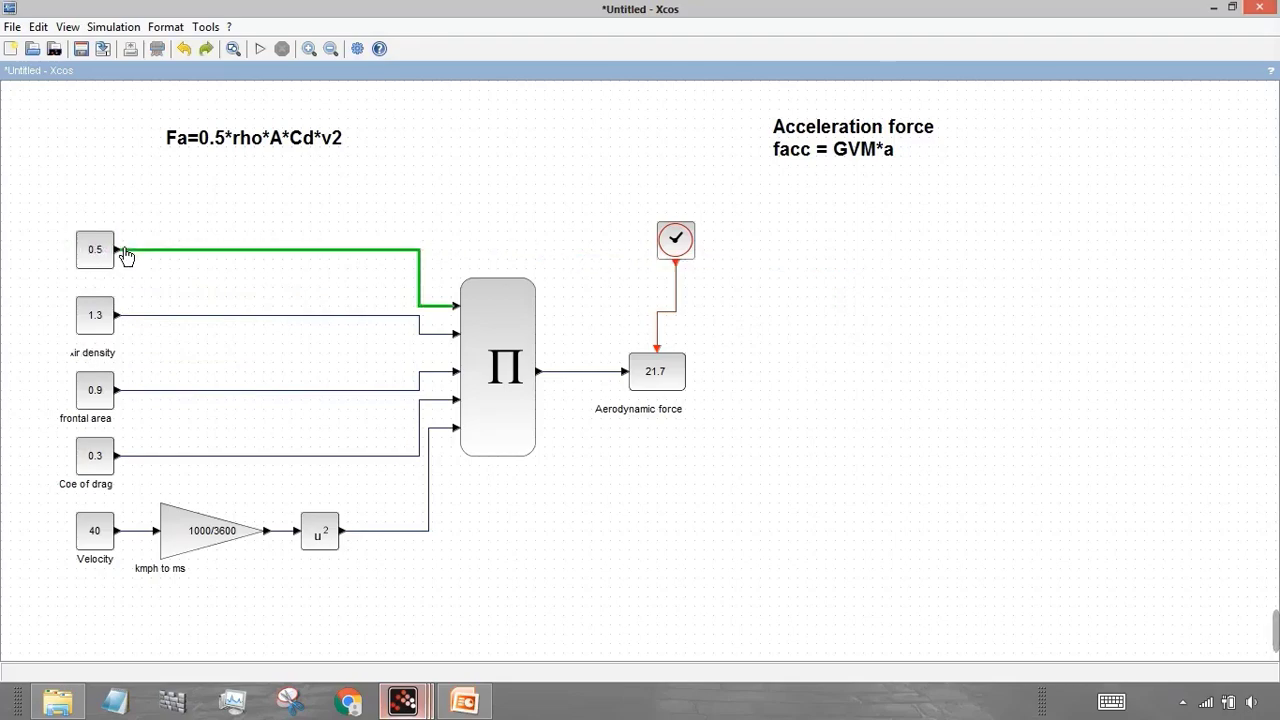
left_click(99, 249)
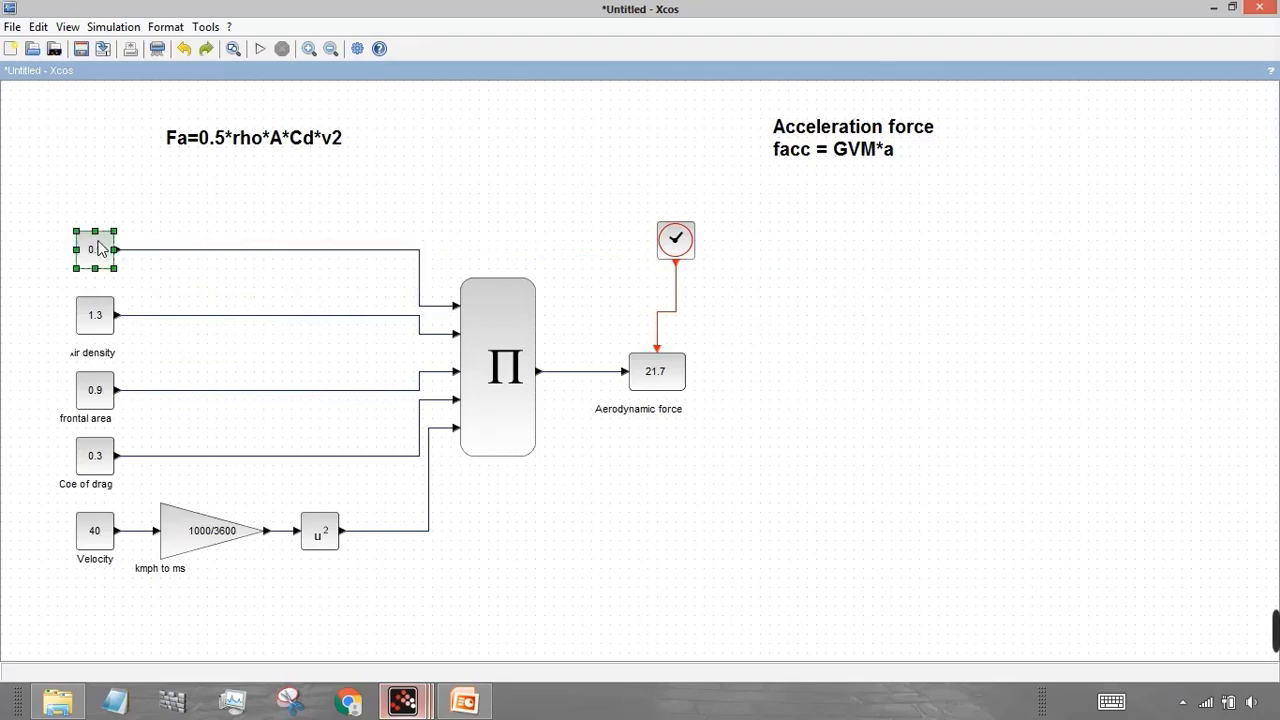
left_click_drag(99, 249, 849, 252)
left_click(924, 371)
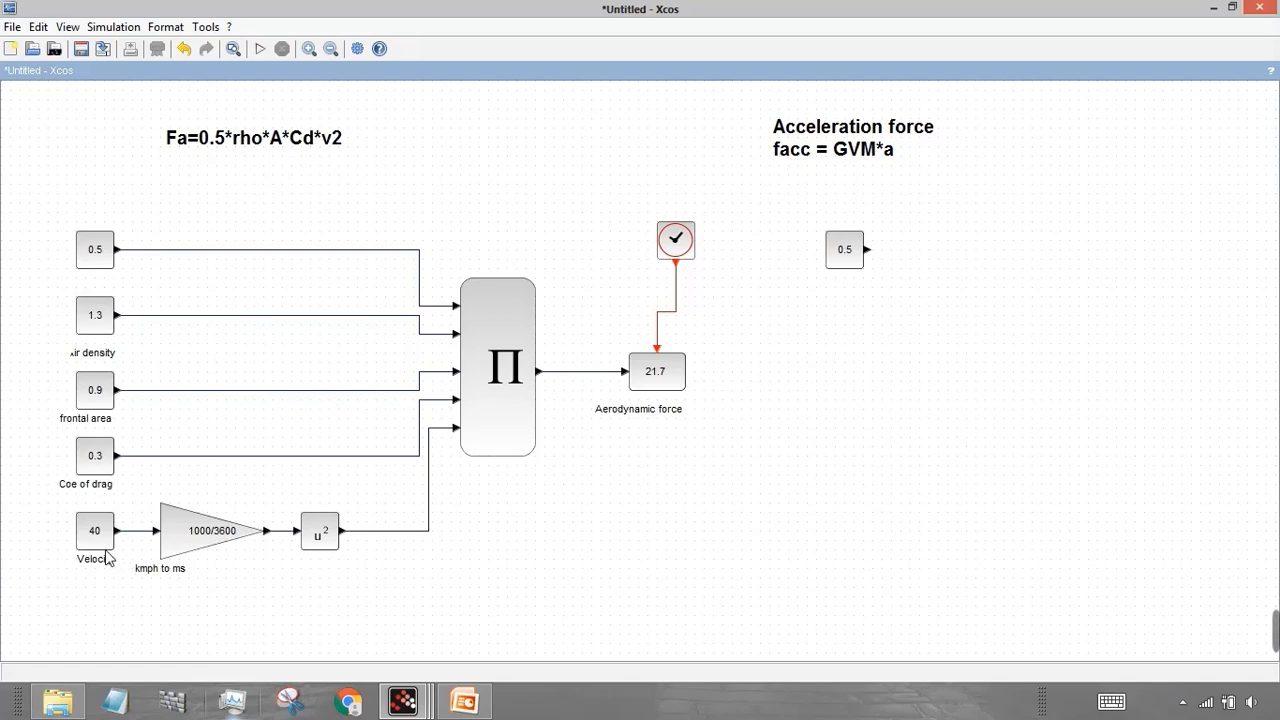
left_click_drag(96, 543, 842, 360)
key("ctrl+z")
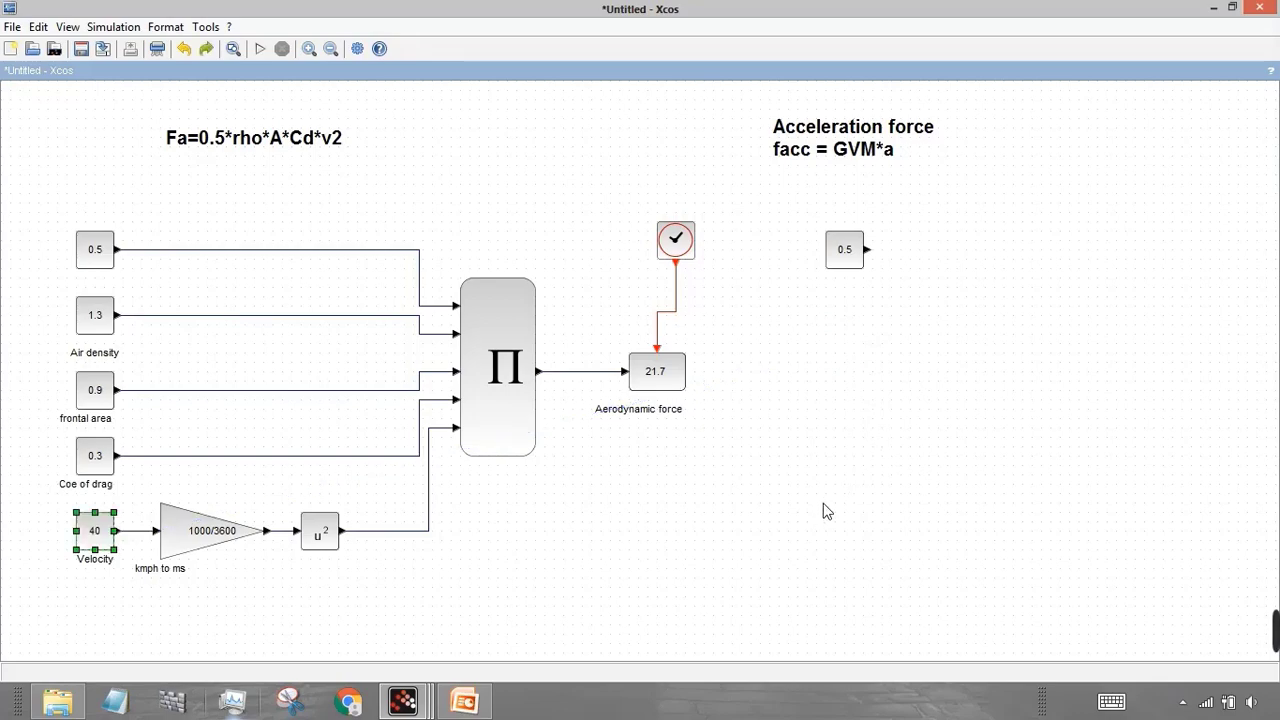
left_click(826, 511)
Step: Place a copy of the 40 velocity constant beneath the copied 0.5 constant
left_click_drag(102, 531, 858, 367)
left_click(920, 437)
left_click(910, 278)
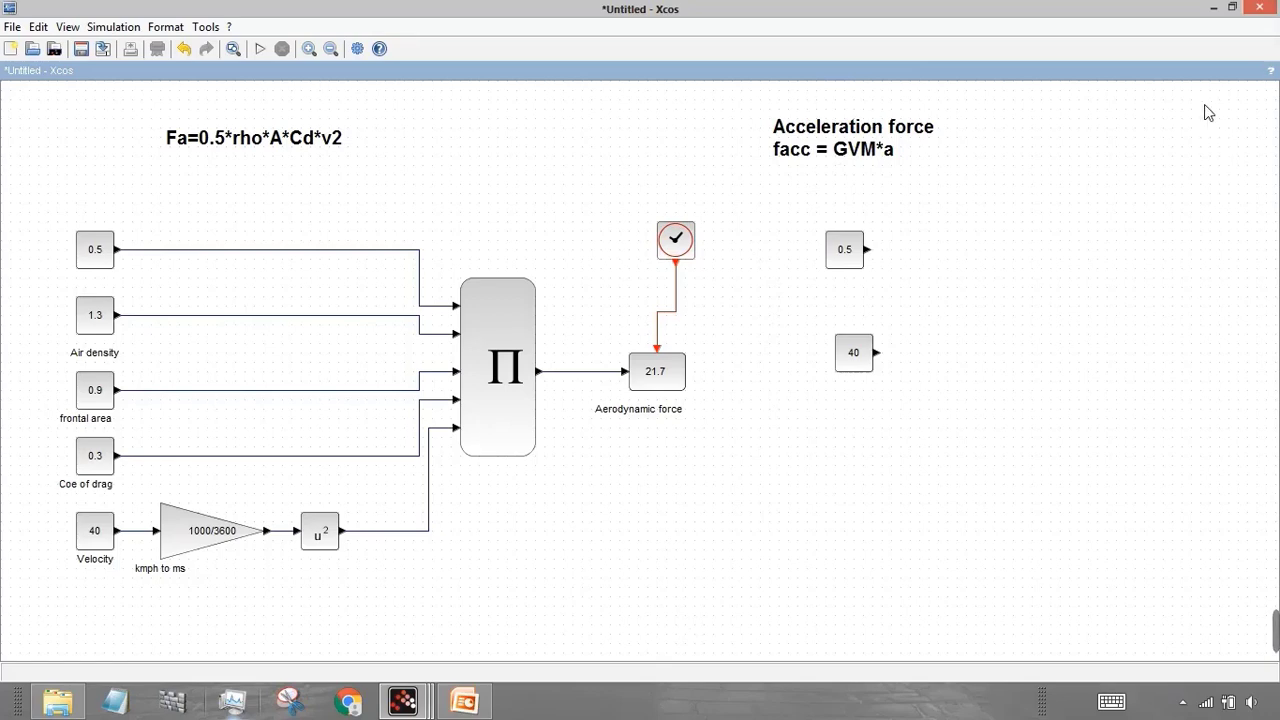
Step: Restore the diagram window beside the palette browser and add a PRODUCT block to the right of the two copied constants
left_click(1230, 10)
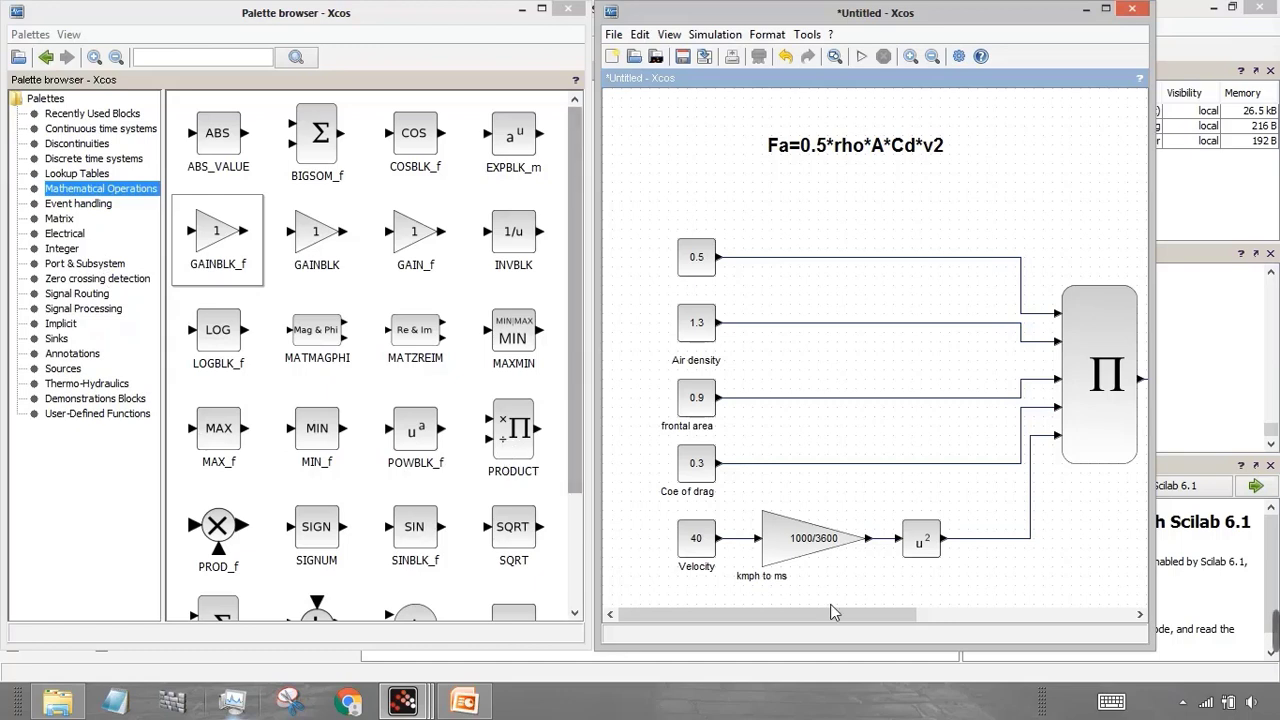
left_click_drag(860, 617, 1076, 617)
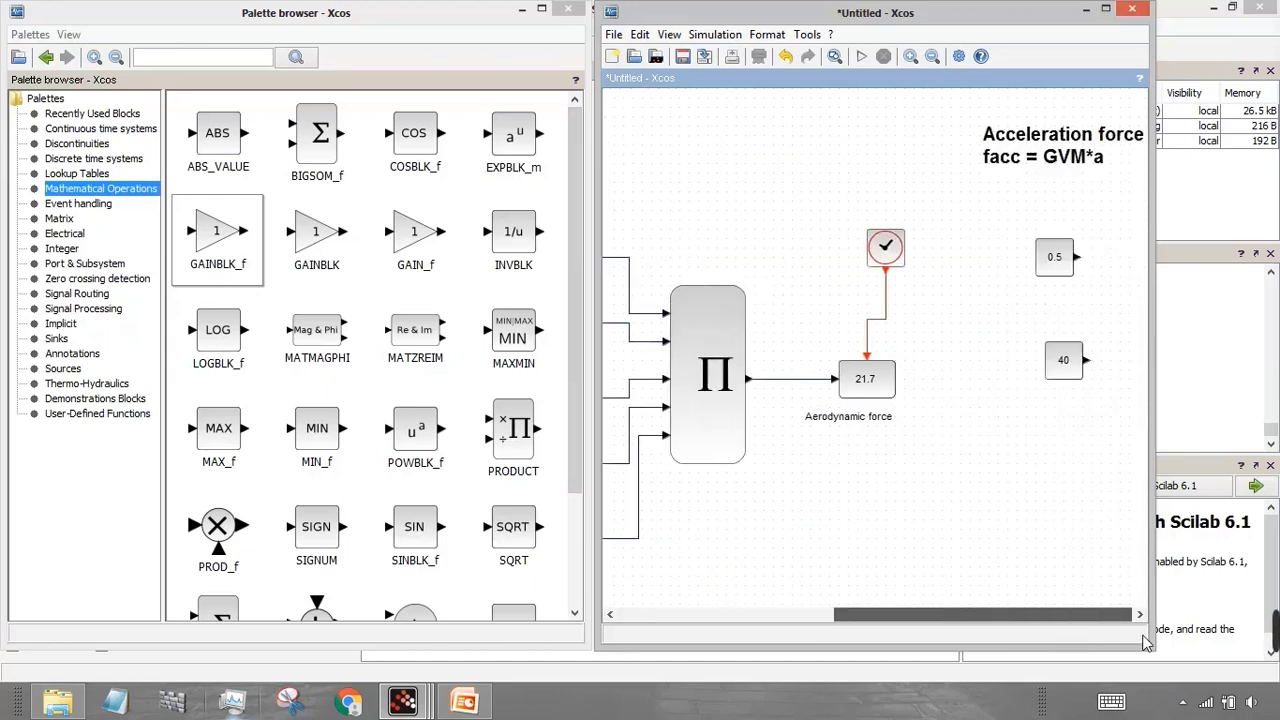
left_click(511, 426)
left_click_drag(511, 430, 1128, 313)
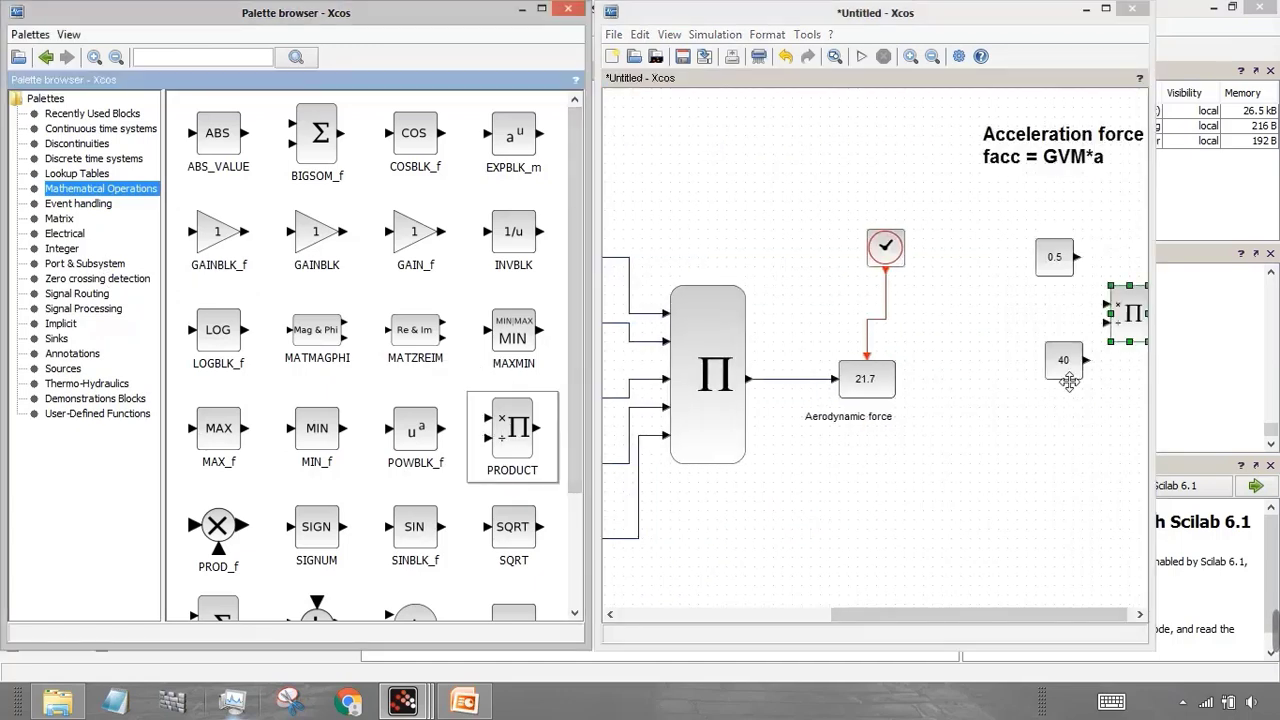
left_click(922, 614)
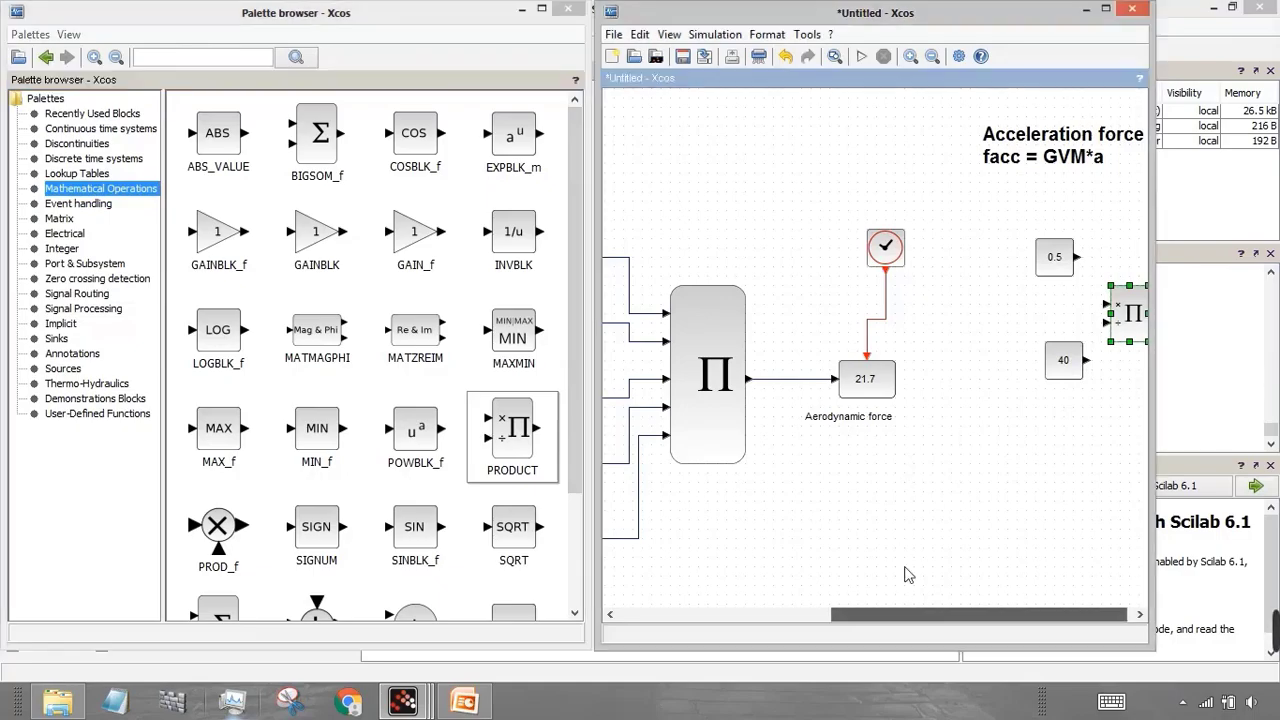
Step: Duplicate the clock block together with the Aerodynamic force display block
left_click(904, 263)
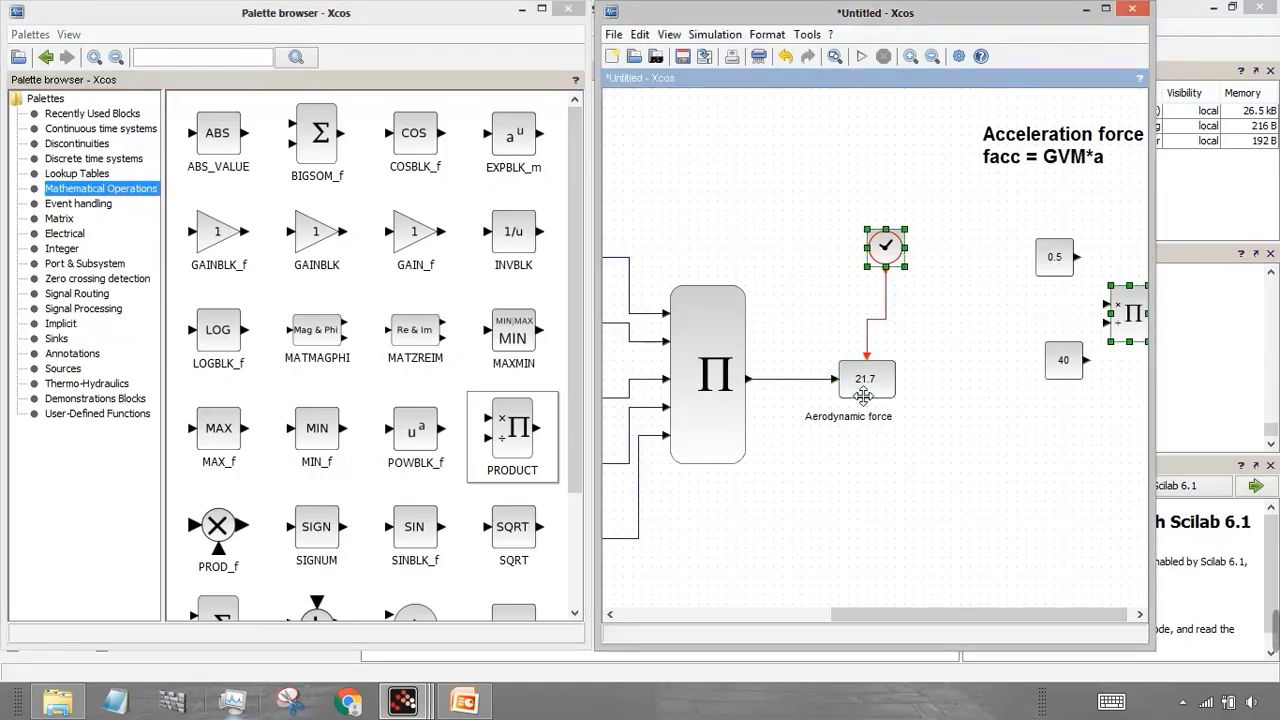
left_click(885, 295)
left_click(878, 410)
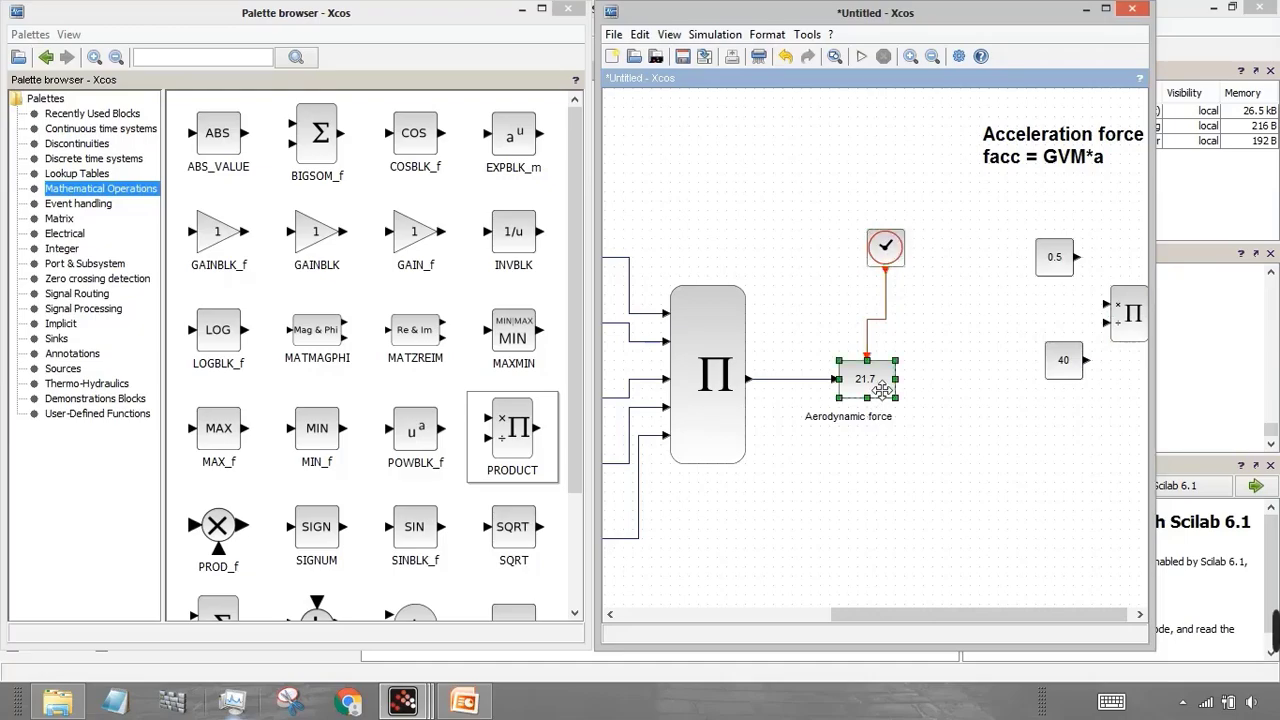
left_click(890, 262)
left_click(866, 396, "ctrl")
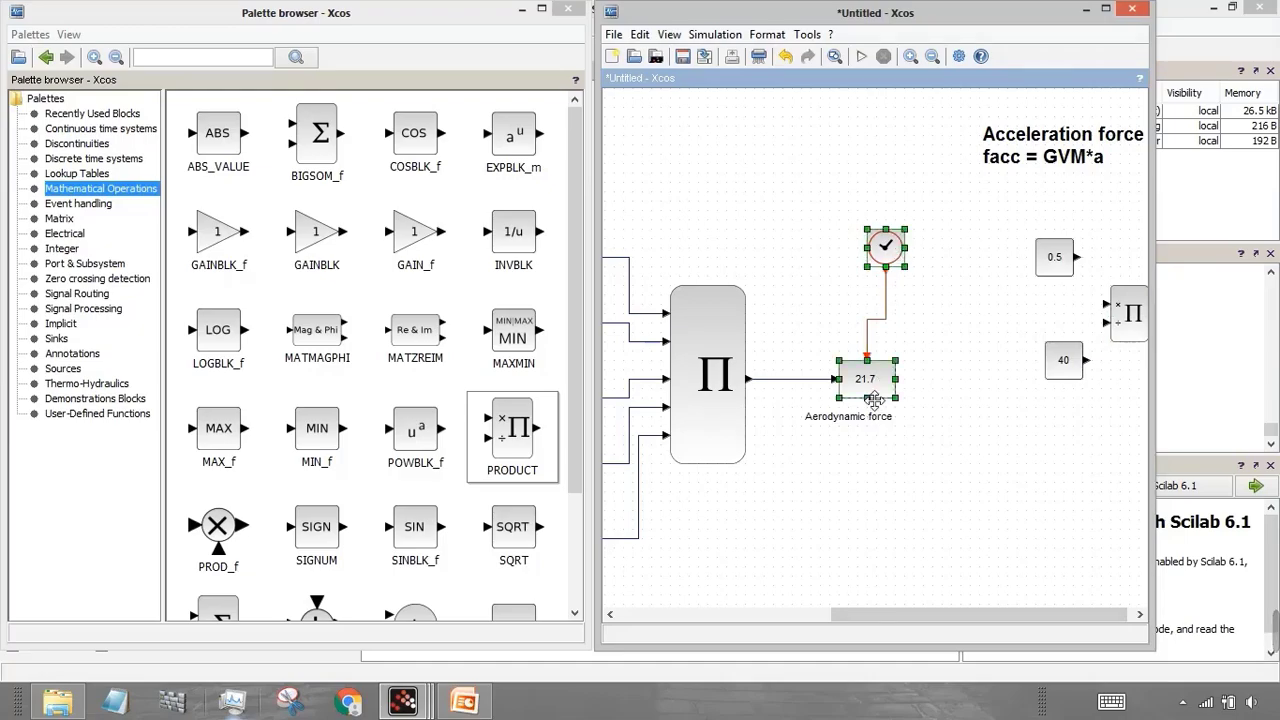
key("ctrl+v")
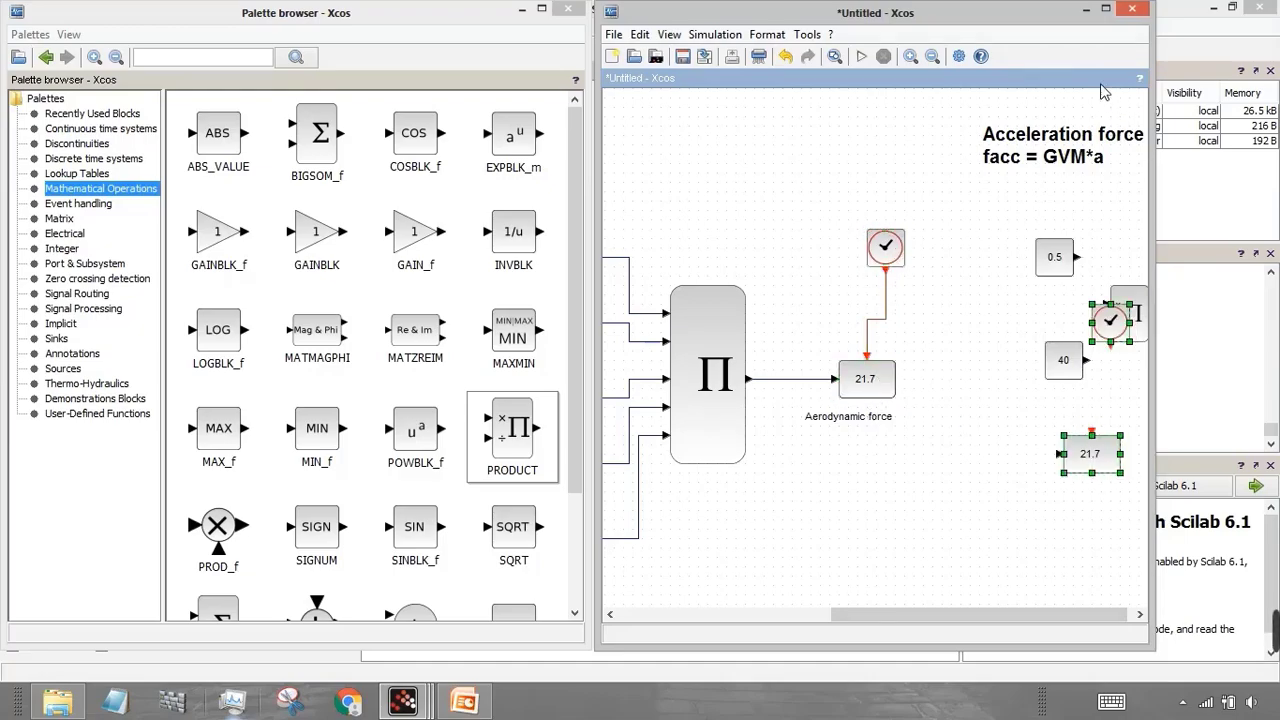
Step: Maximize the diagram window, place the copied clock above the copied display beyond the new PRODUCT block, and shift that PRODUCT block slightly right
left_click(1105, 9)
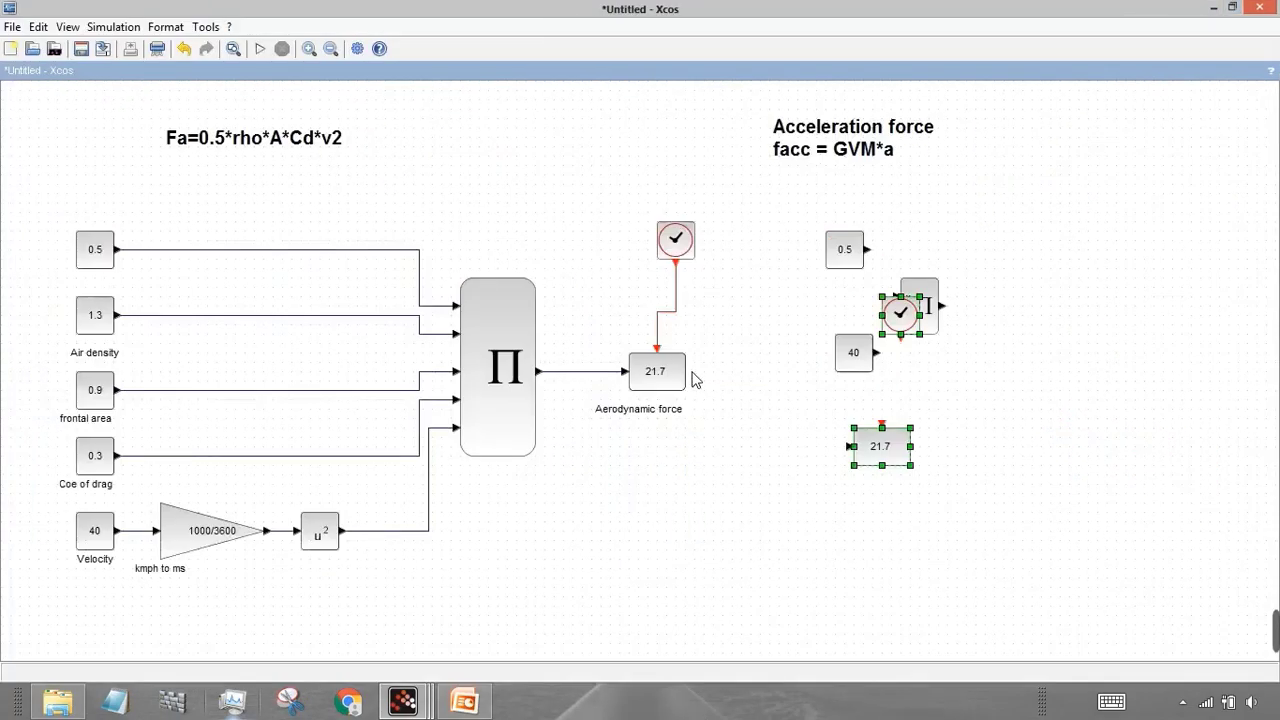
left_click(838, 521)
left_click(905, 313)
left_click_drag(905, 313, 1040, 252)
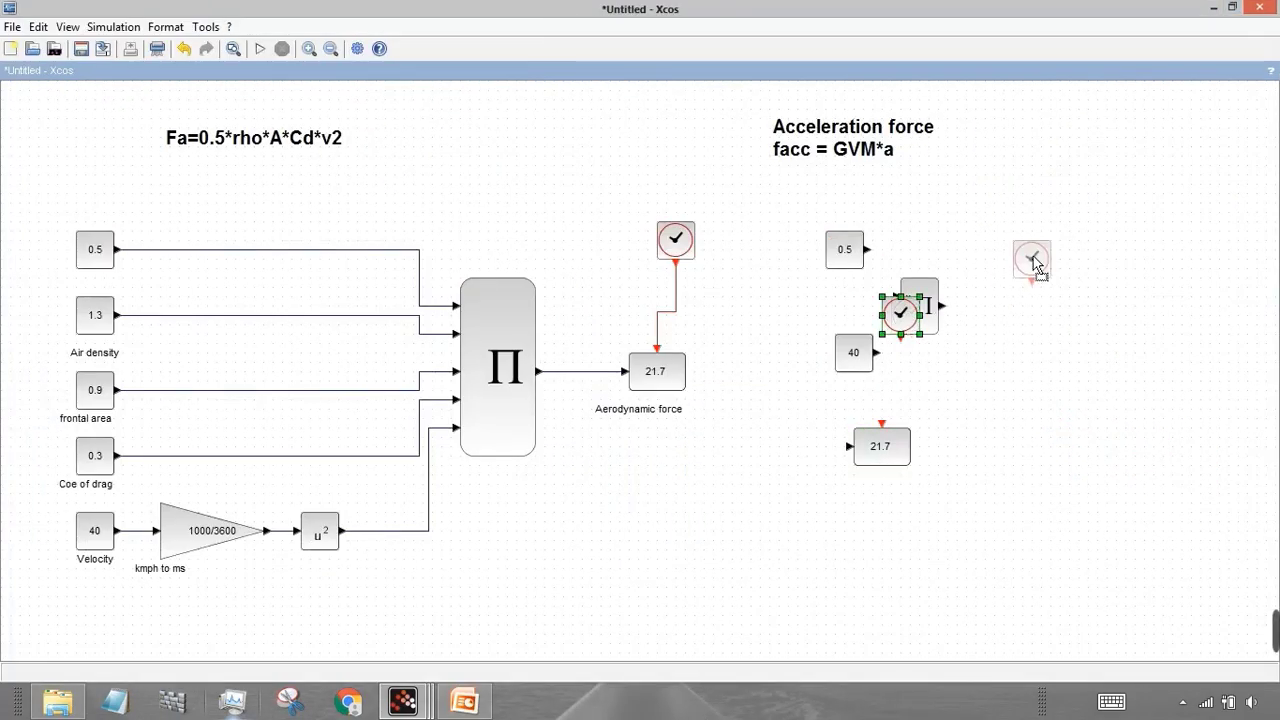
left_click_drag(886, 448, 1038, 309)
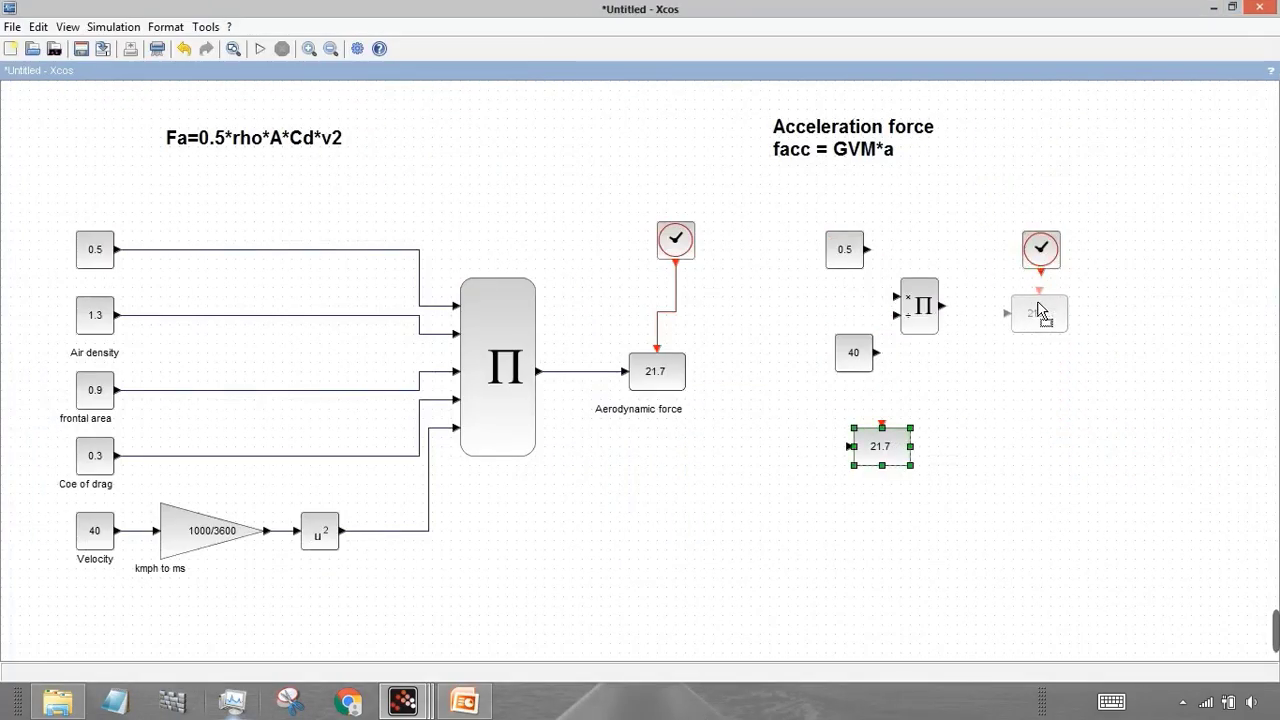
left_click_drag(946, 316, 965, 316)
left_click(989, 360)
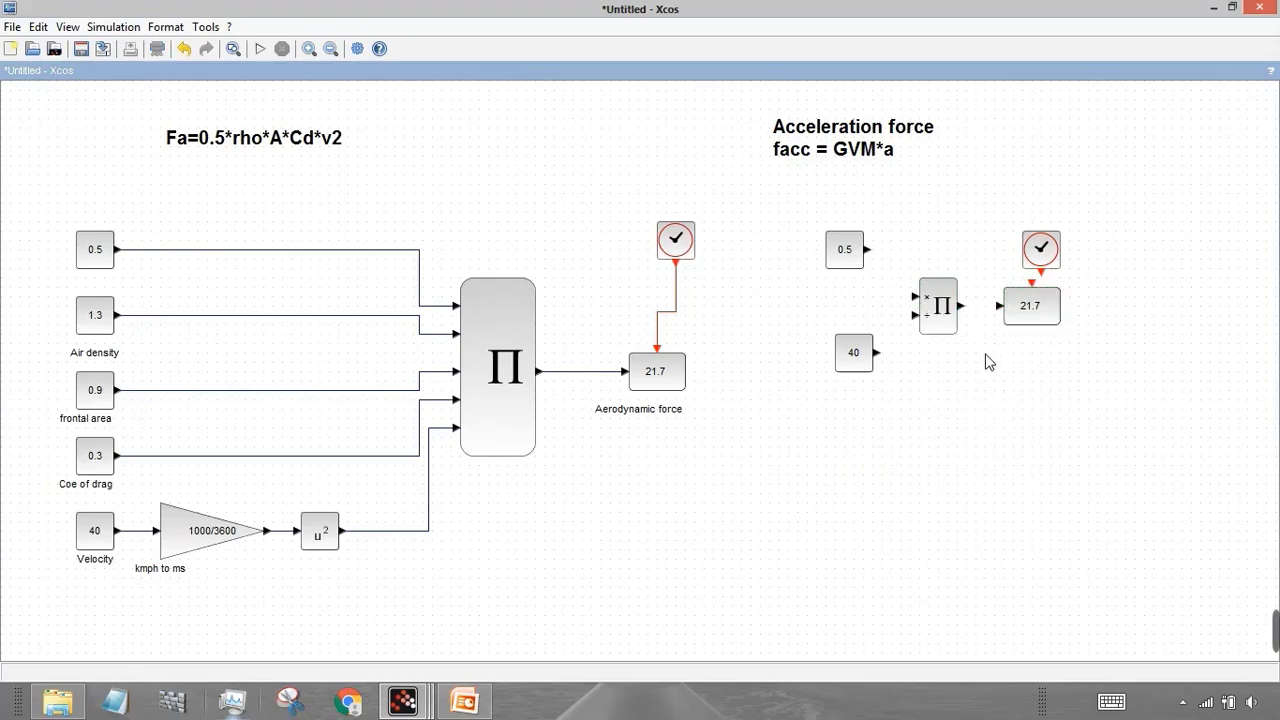
Step: Set the new PRODUCT block's sign vector to [1;1] so both inputs are multiplied
double_click(944, 313)
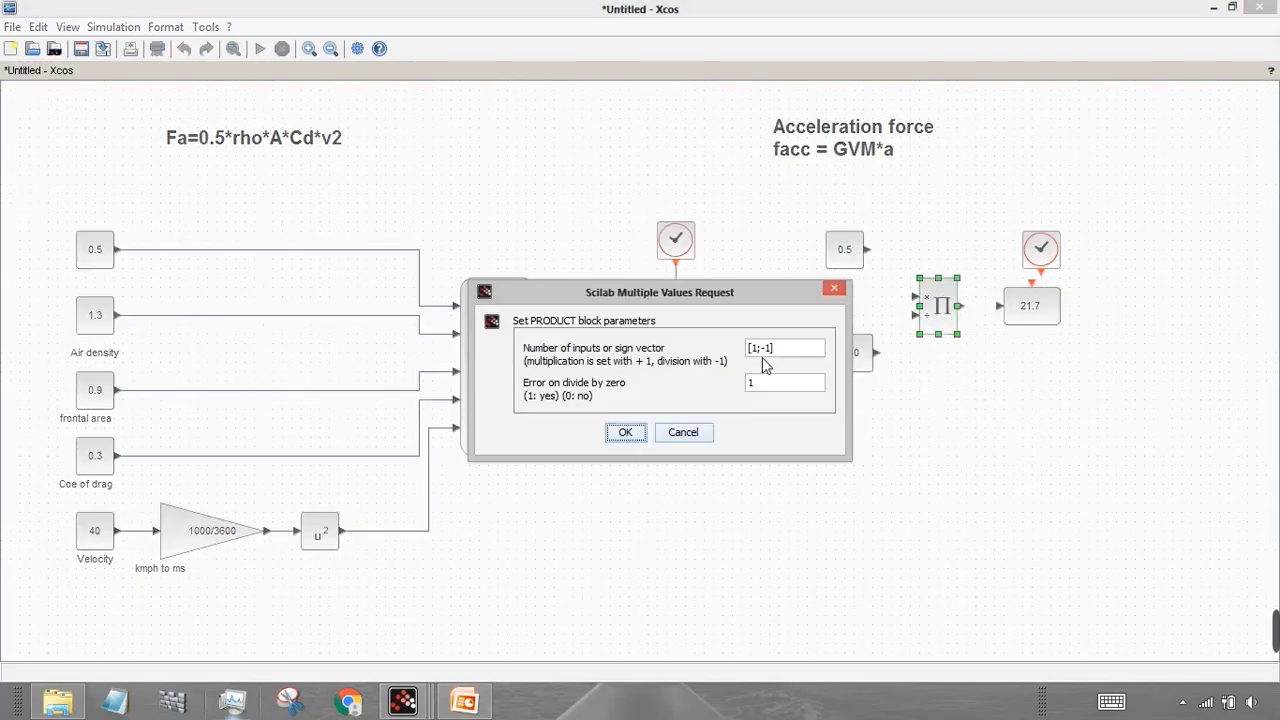
left_click(766, 348)
key("BackSpace")
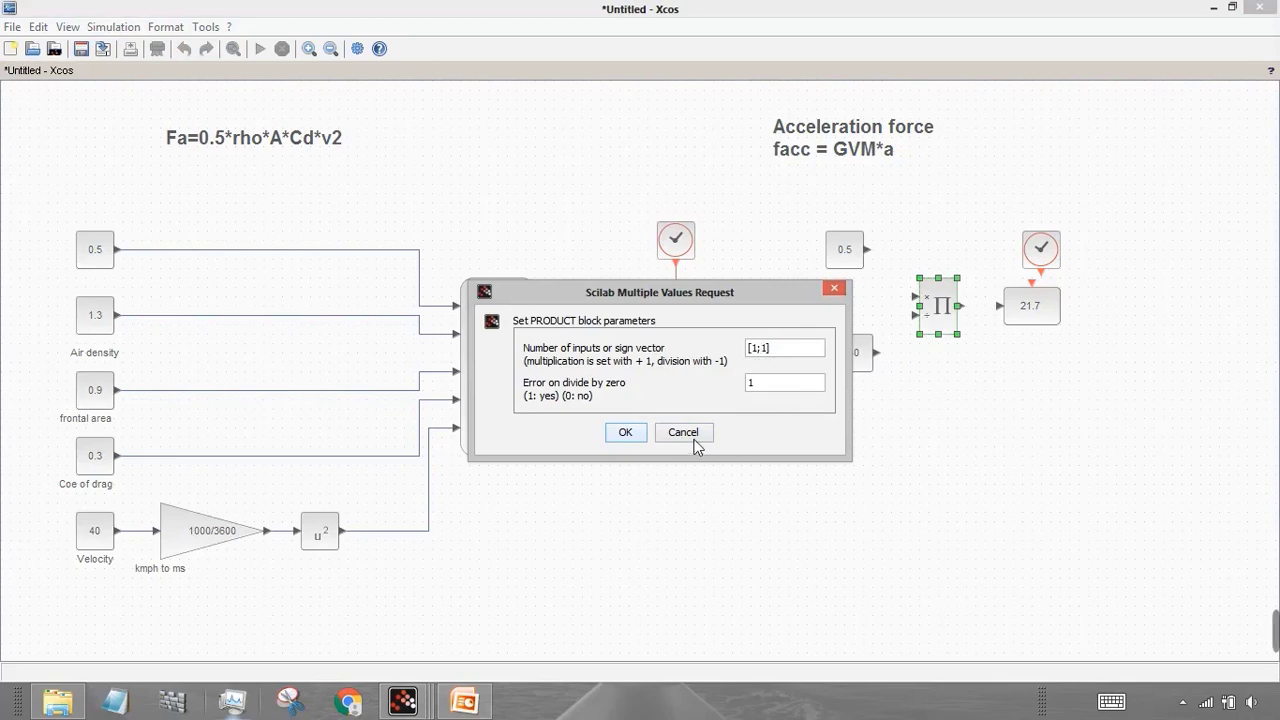
left_click(622, 434)
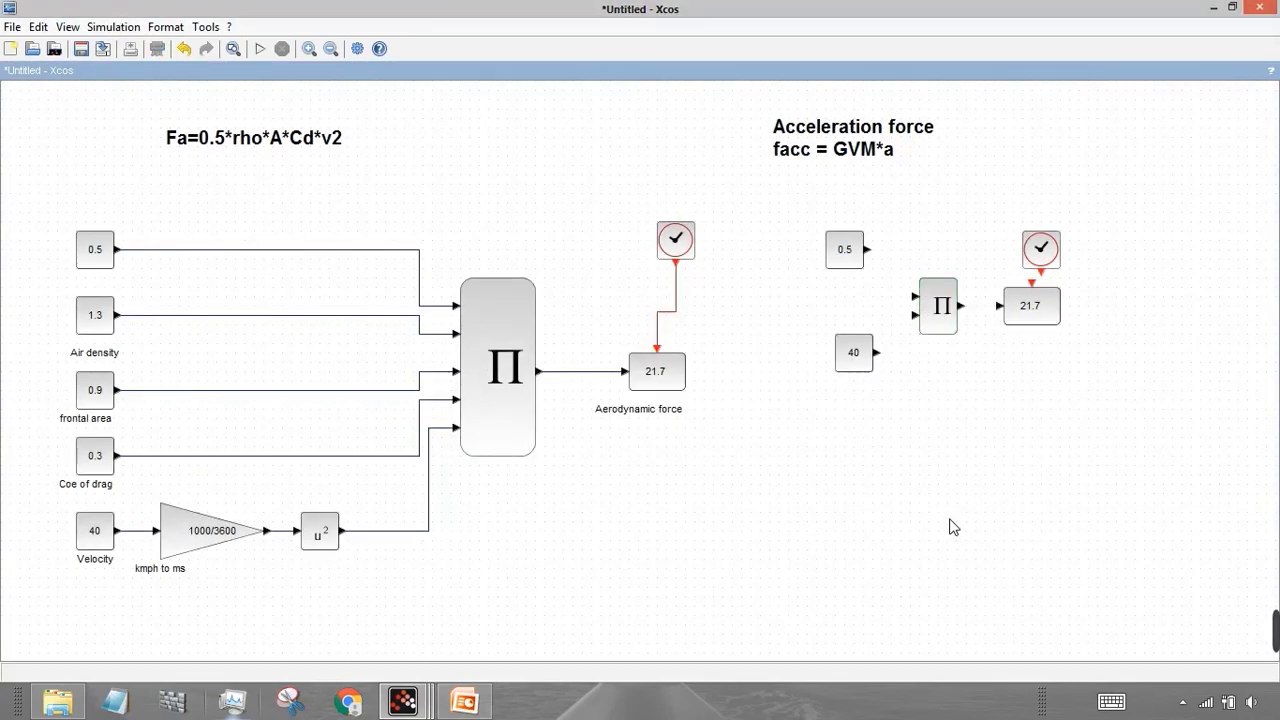
Step: Set the copied 0.5 constant under the Acceleration force heading to 185
double_click(845, 251)
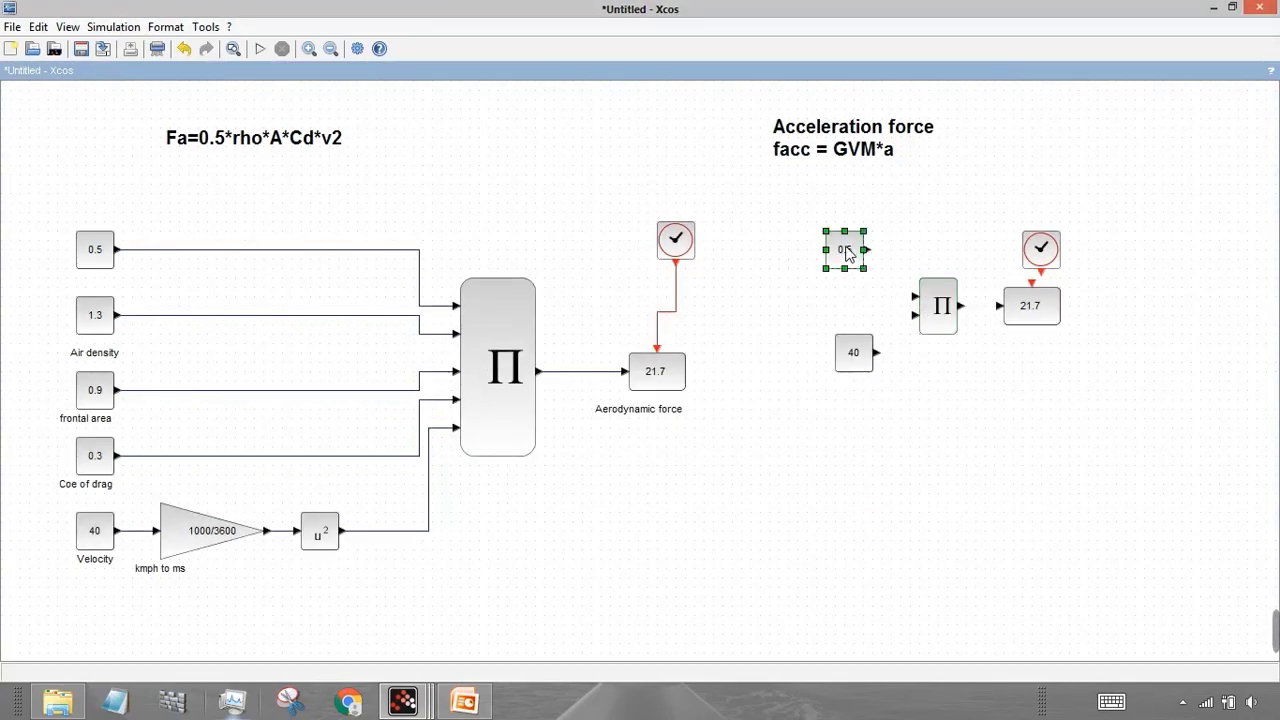
left_click_drag(659, 375, 622, 383)
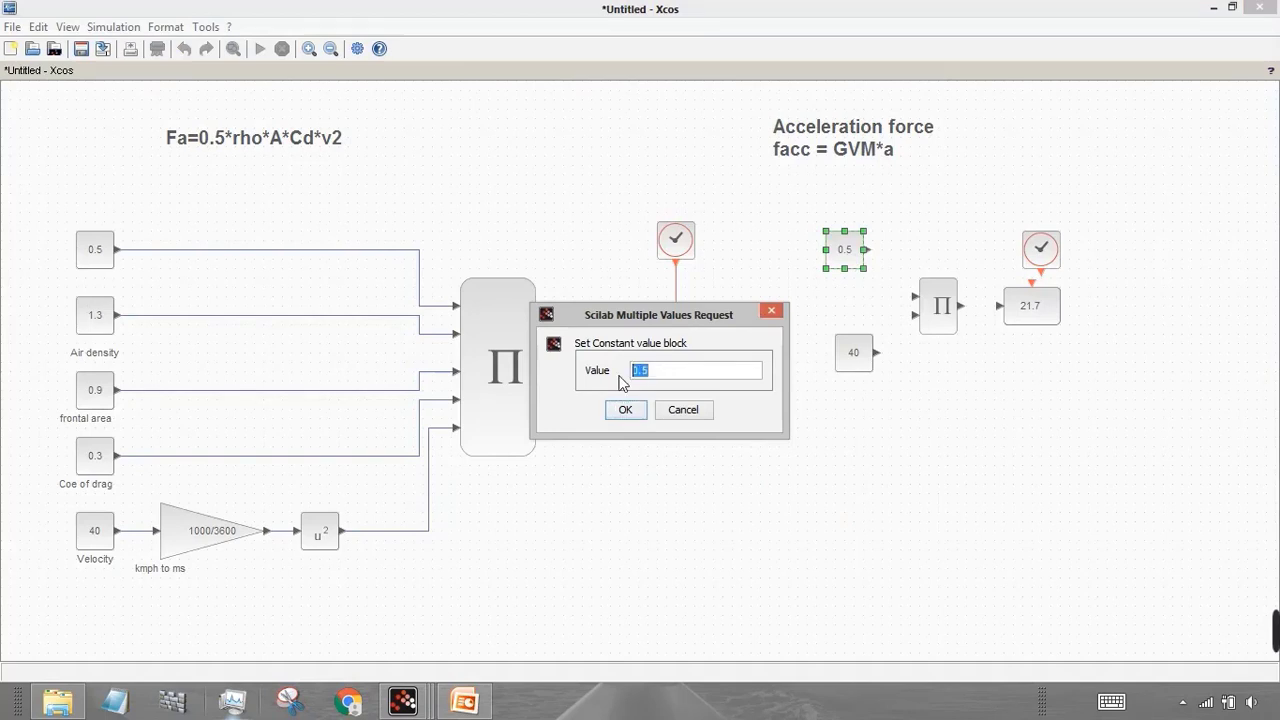
type("185")
left_click(637, 414)
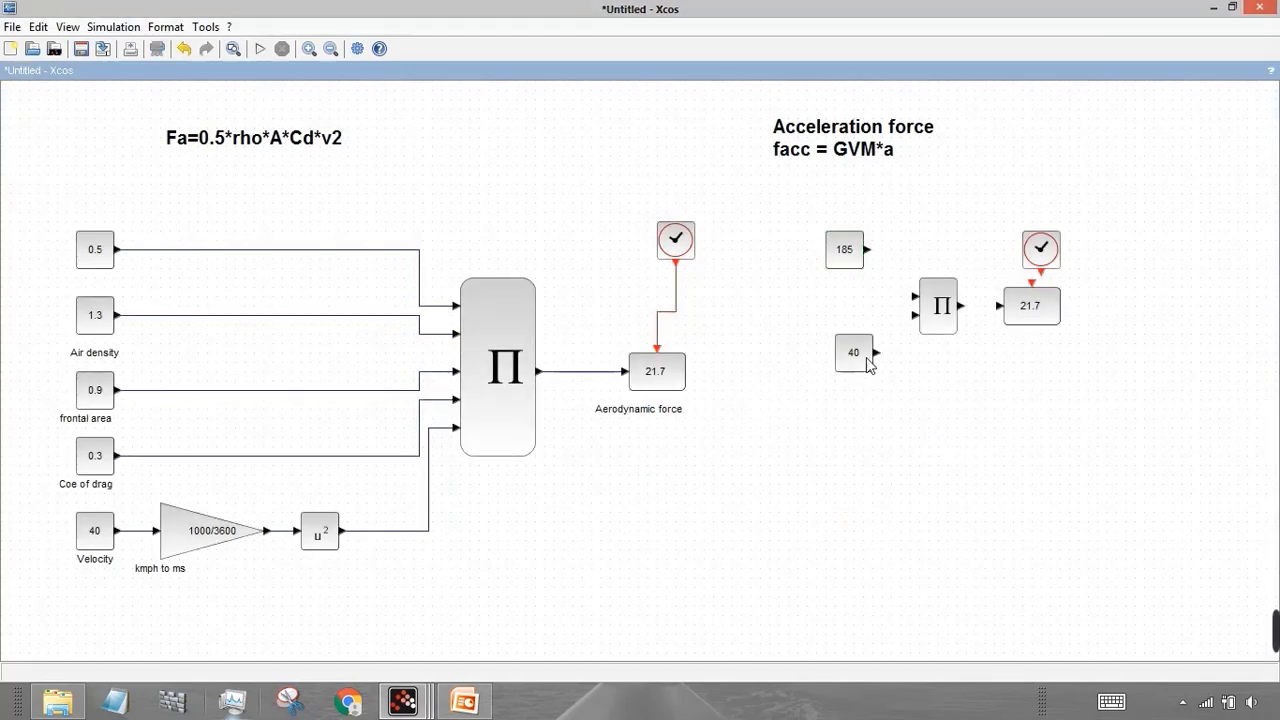
Step: Set the copied 40 constant under the Acceleration force heading to 2.7
double_click(864, 364)
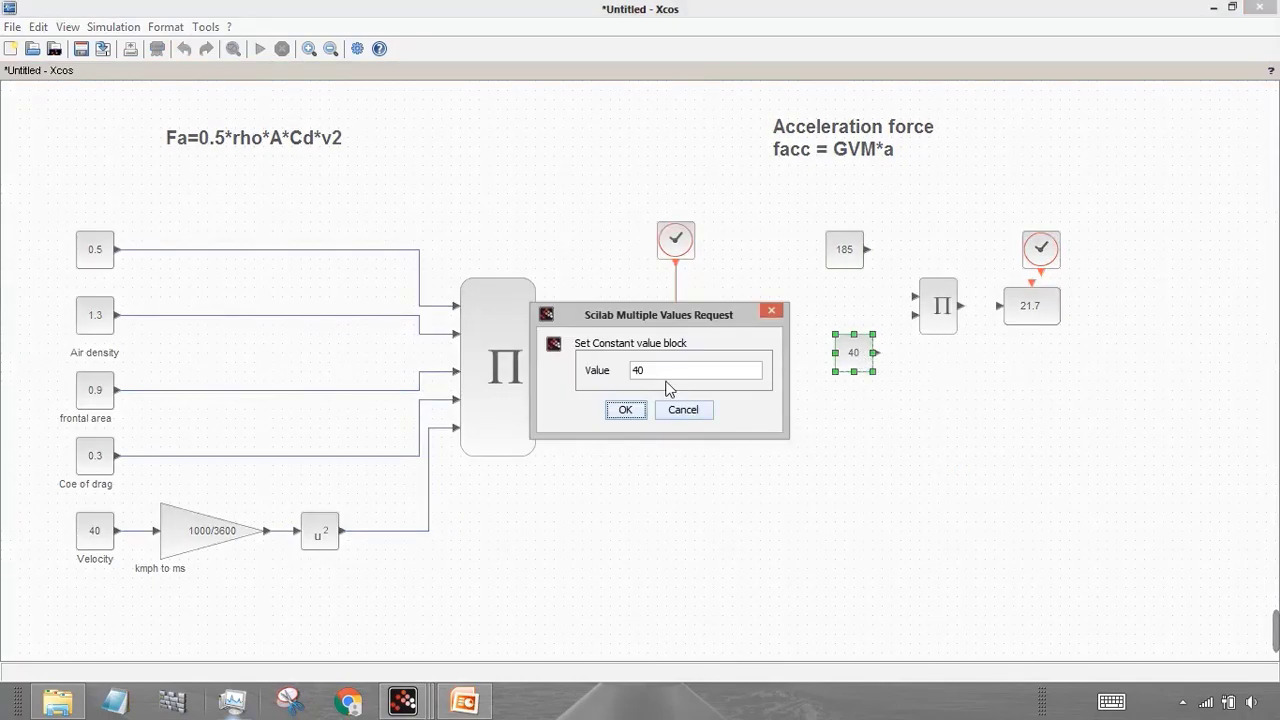
left_click_drag(645, 371, 619, 374)
type(".7")
left_click(625, 410)
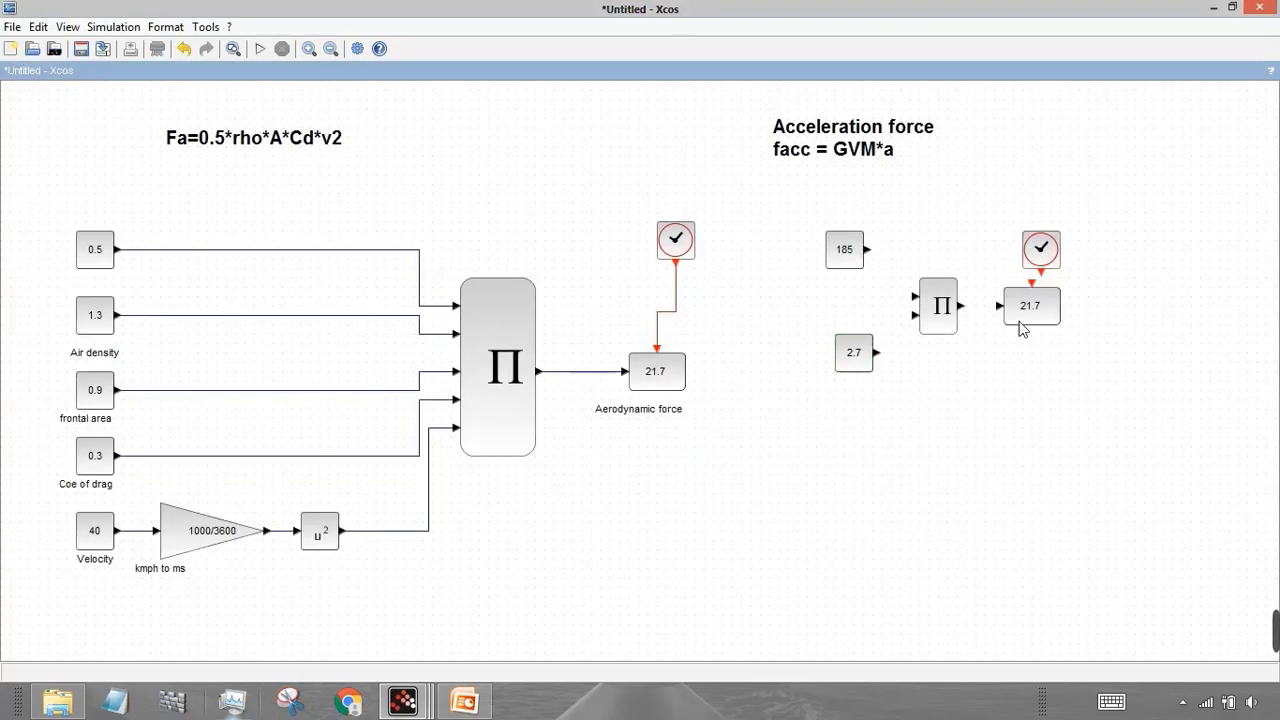
Step: Add the text label "GVM" beneath the 185 constant and "ACC m/s2" beneath the 2.7 constant
double_click(838, 289)
left_click(850, 292)
double_click(845, 290)
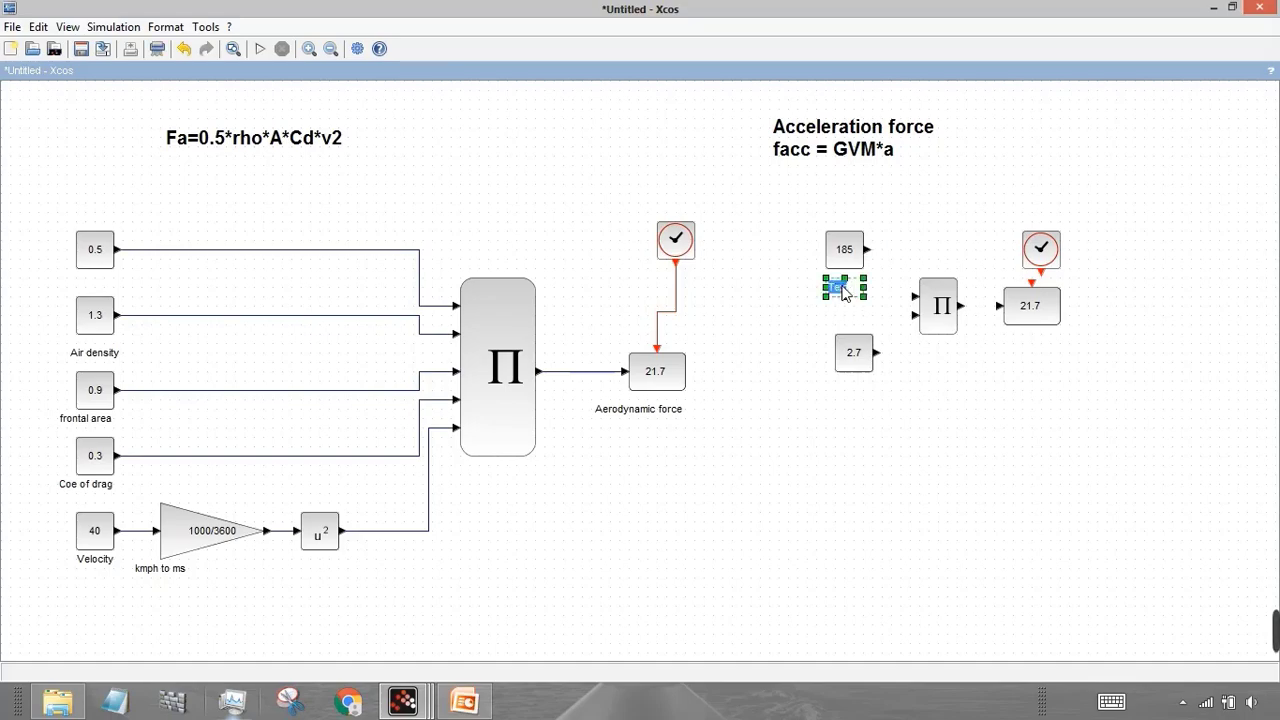
type("GVM")
double_click(834, 393)
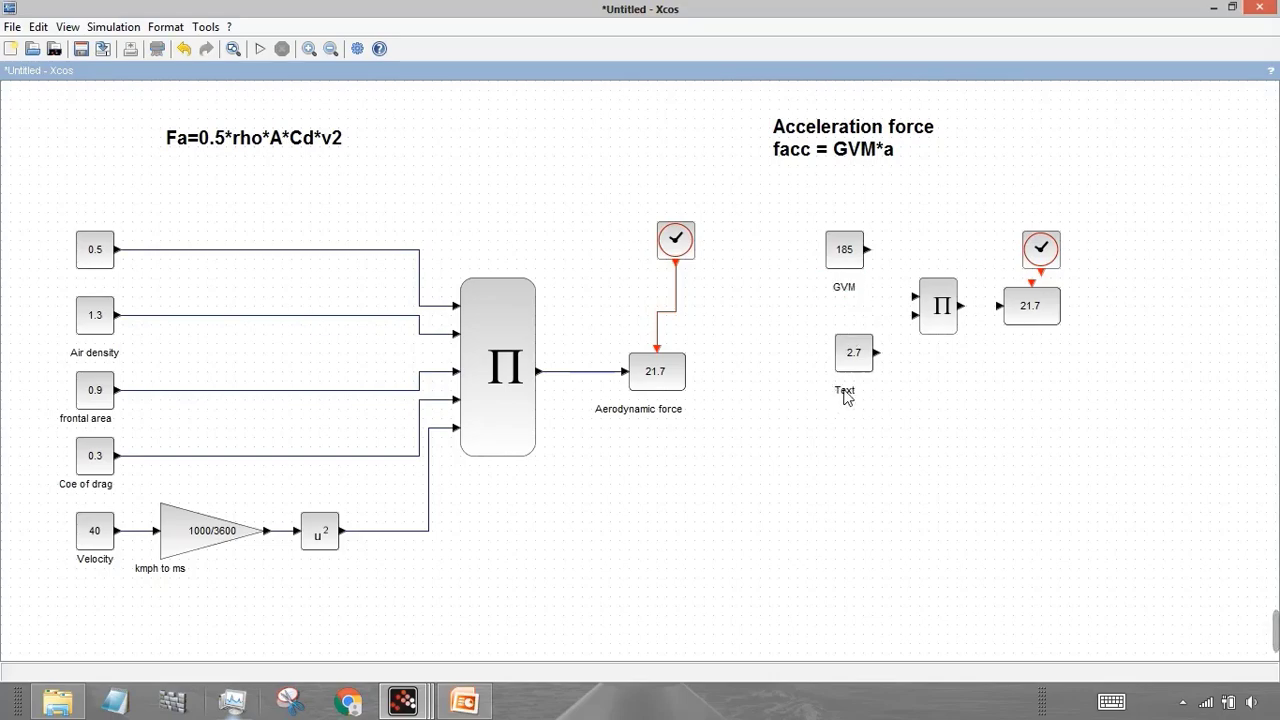
type("ACC")
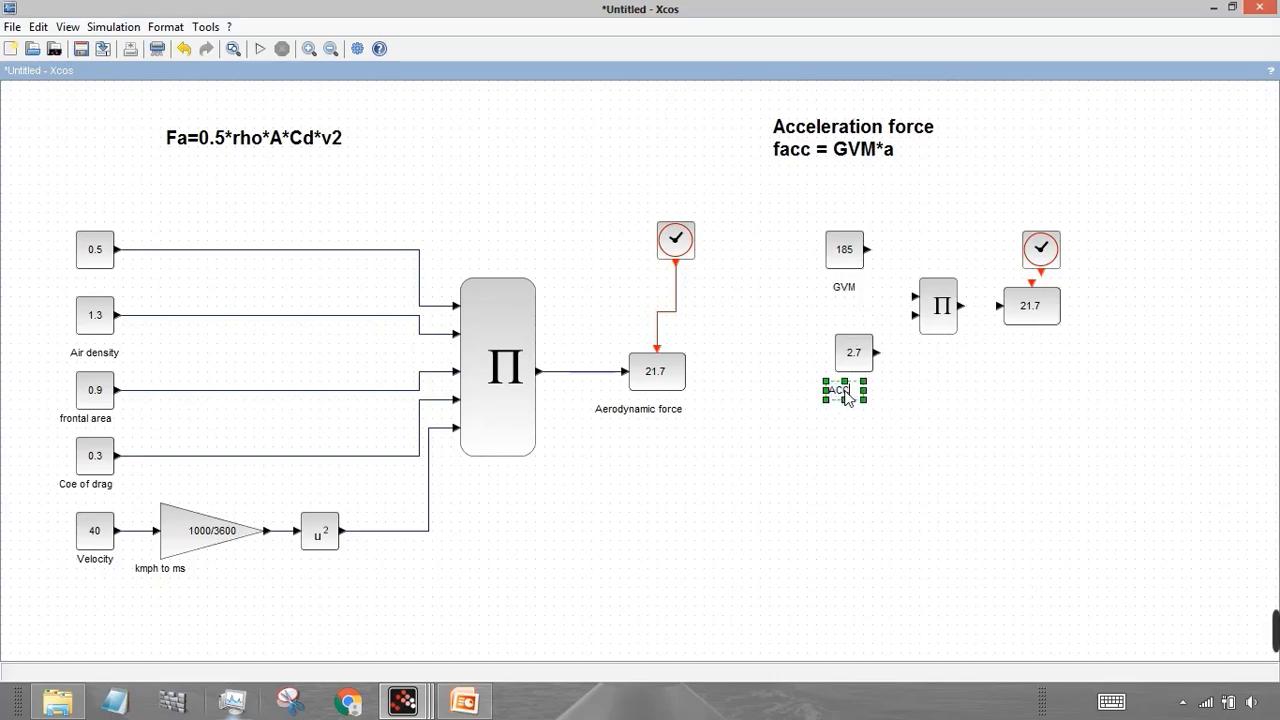
type(" m/s2")
left_click(932, 450)
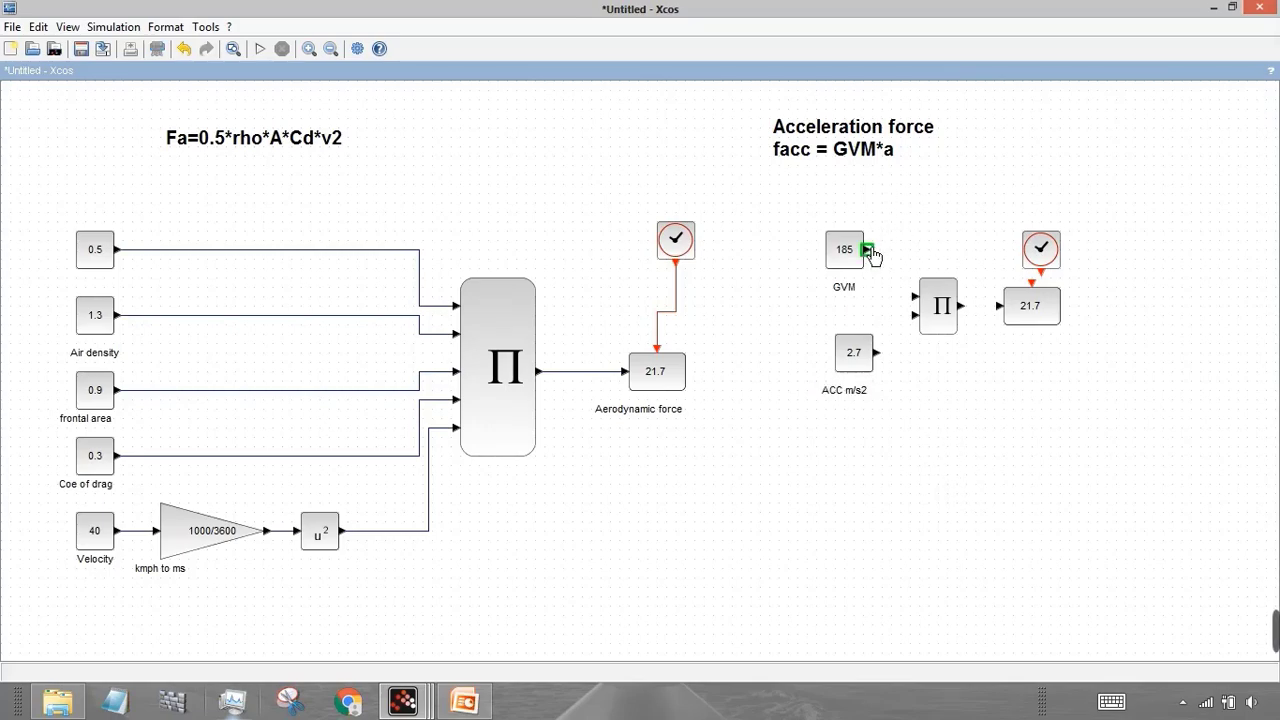
Step: Wire the 185 and 2.7 constants into the two-input PRODUCT block and its output into the copied display
left_click_drag(868, 249, 914, 296)
mouse_move(878, 352)
left_mouse_down()
mouse_move(922, 323)
mouse_move(999, 306)
left_mouse_up()
left_click(1063, 335)
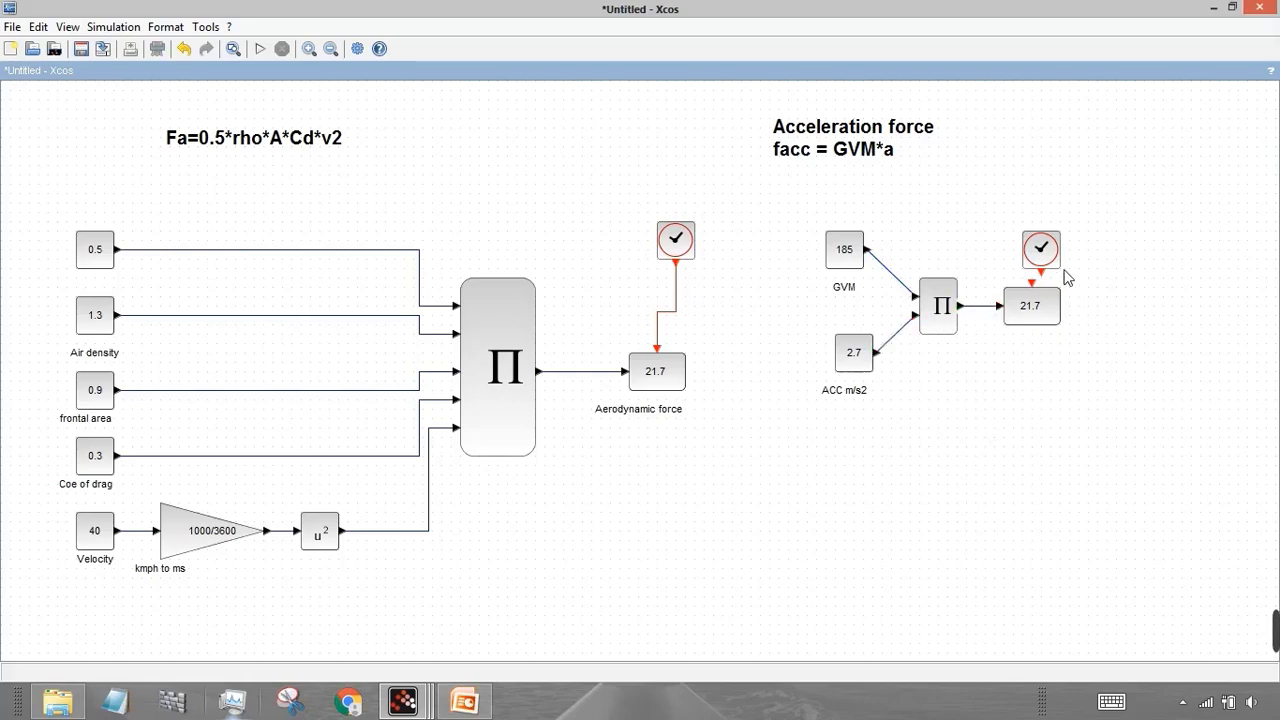
Step: Connect the copied clock to the display's event input and align the clock directly above the display
left_click(1041, 252)
left_click_drag(1041, 252, 1035, 300)
left_click(1043, 252)
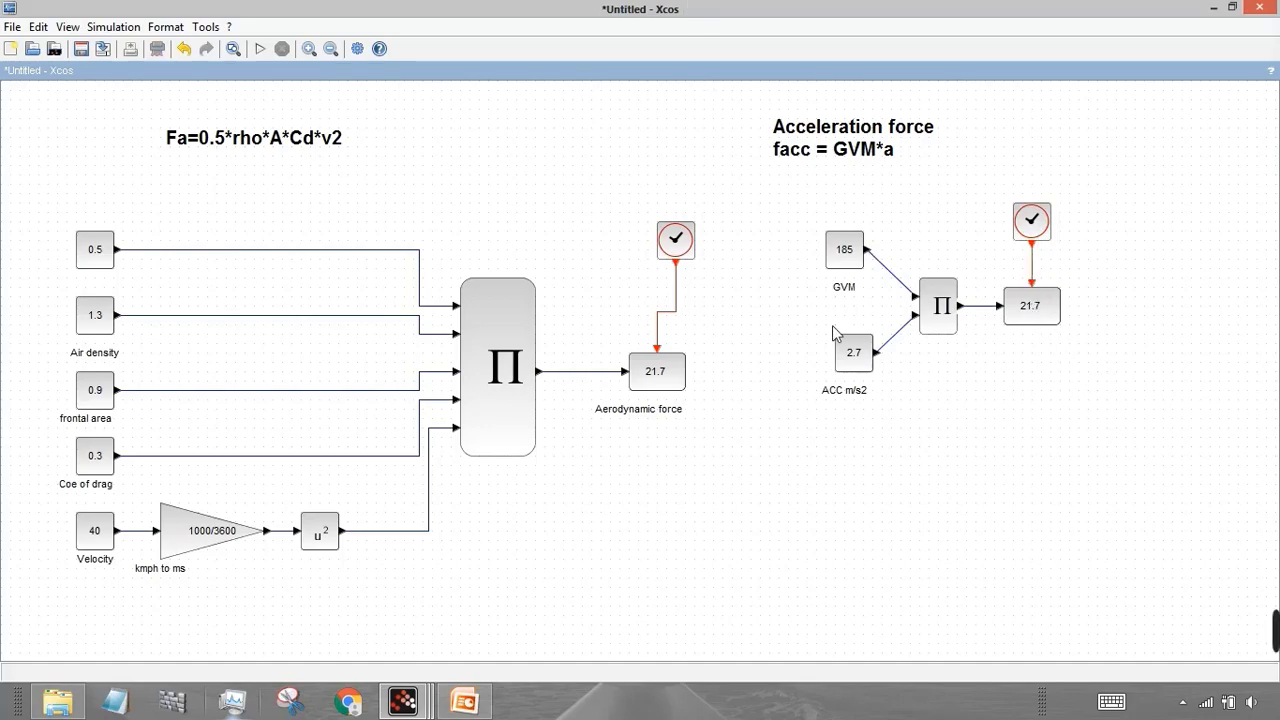
Step: Add the text label "Acceleration force" beneath the copied display and run the simulation
double_click(1015, 348)
type("Acc")
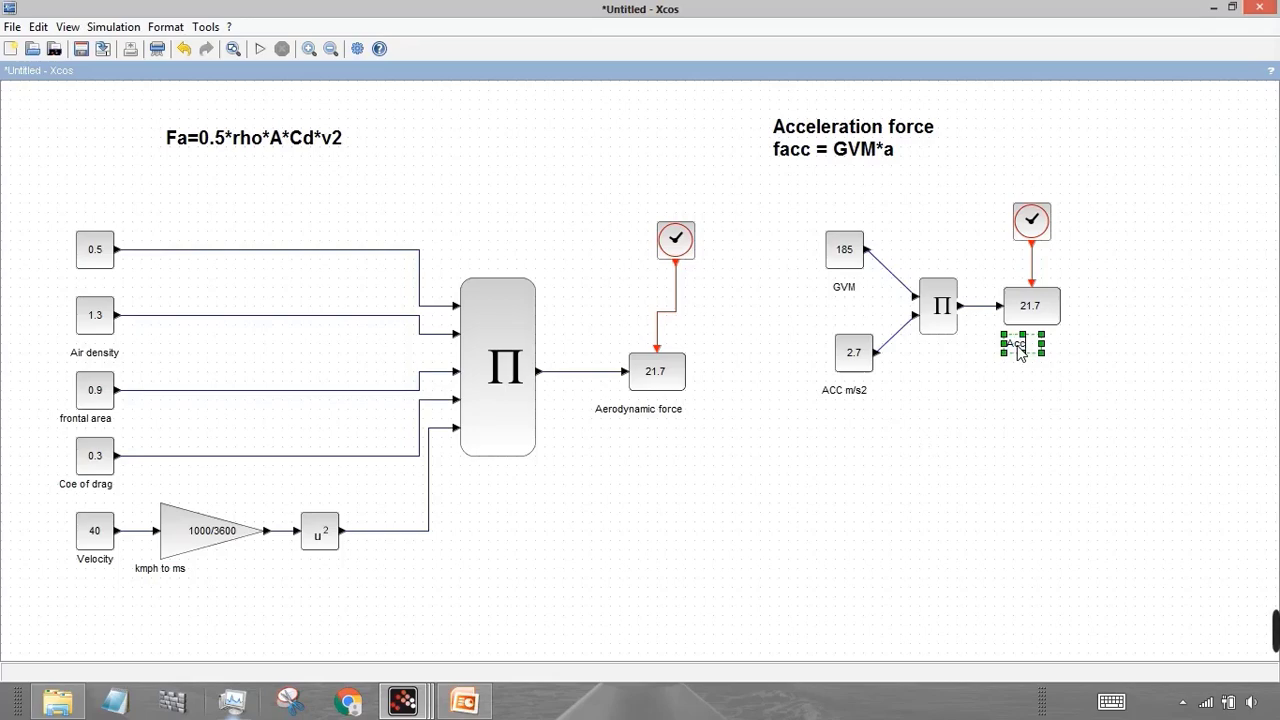
type("eleration force")
left_click(1057, 413)
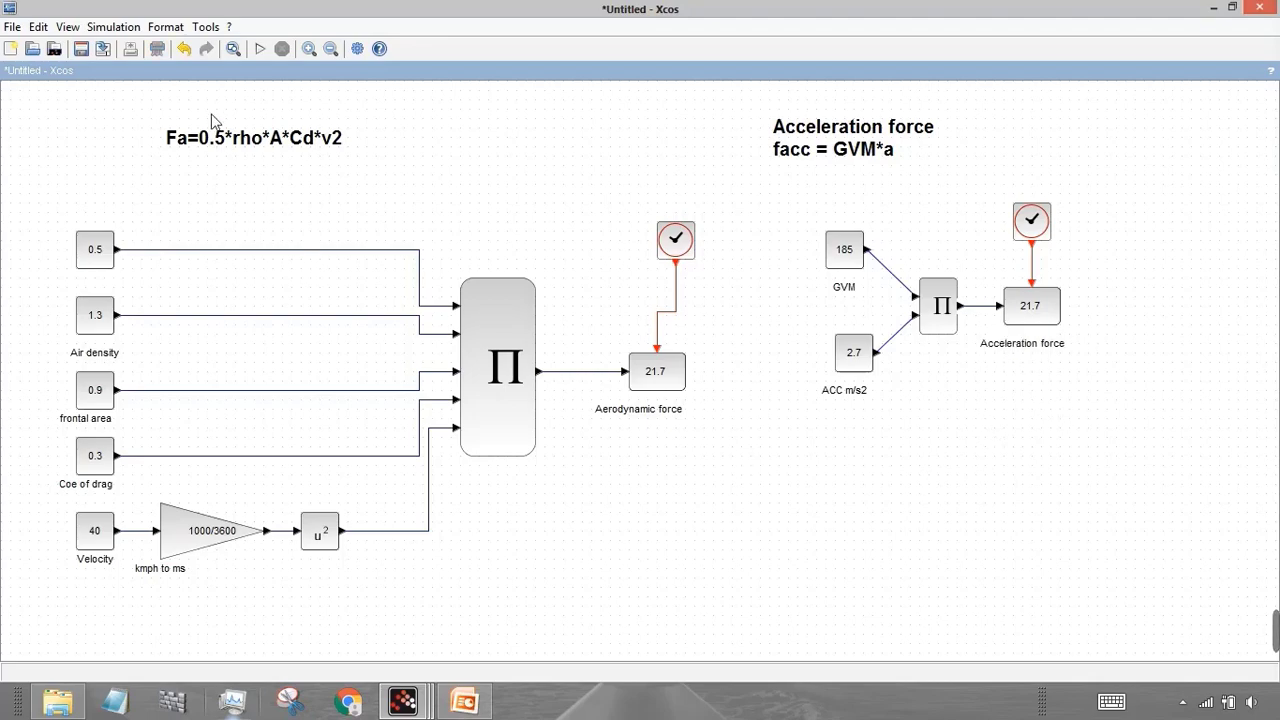
left_click(258, 49)
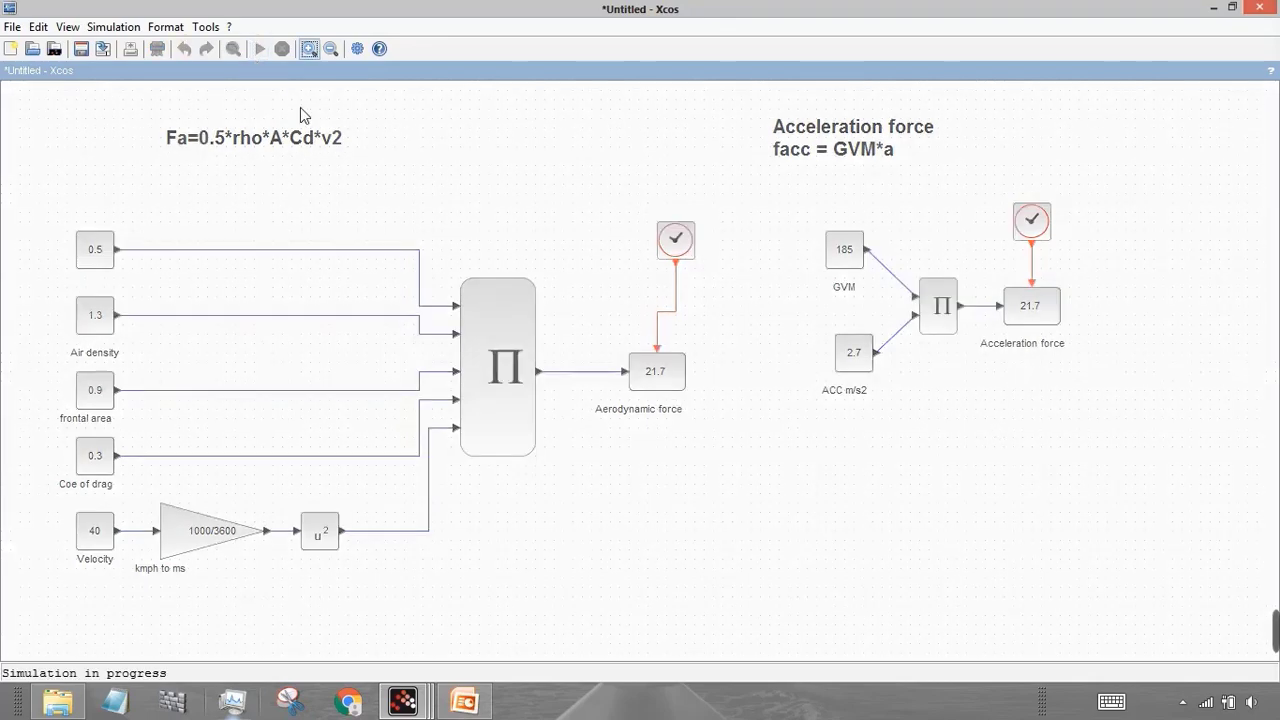
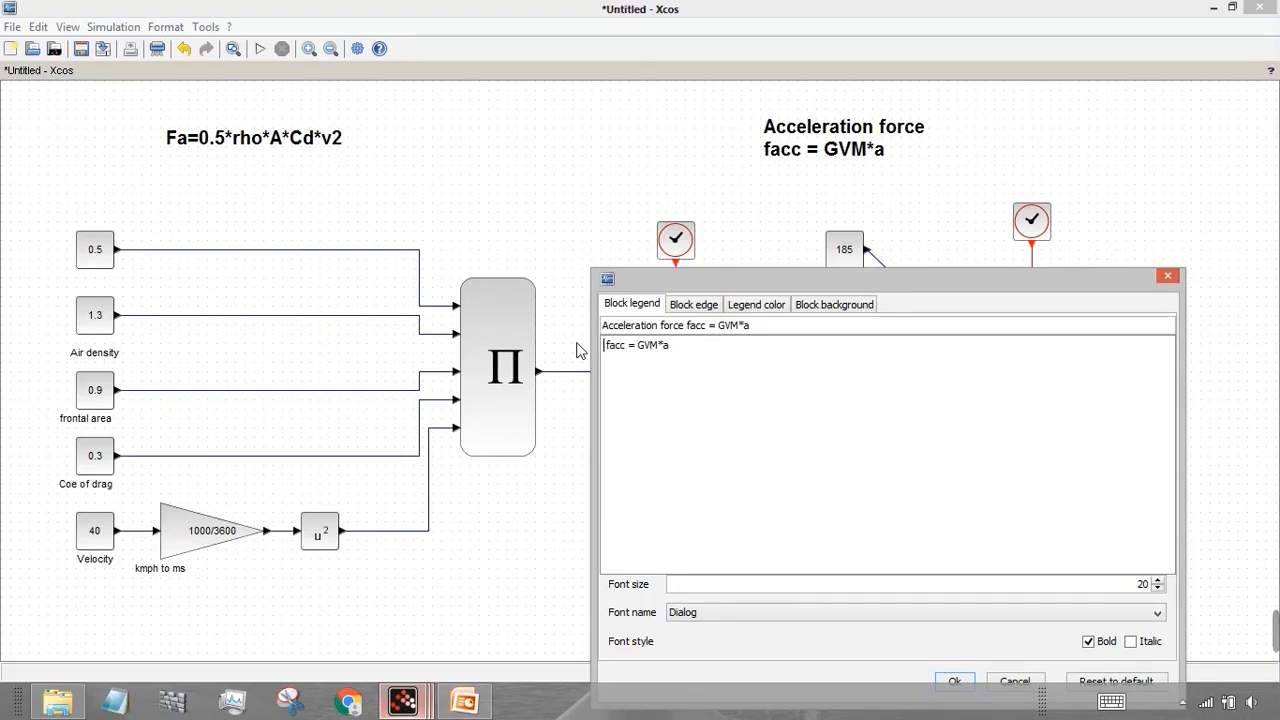
Step: Change the copied lower heading's text to "gradient force fgr = GVW*sin(theta)" and apply it
type("gradient")
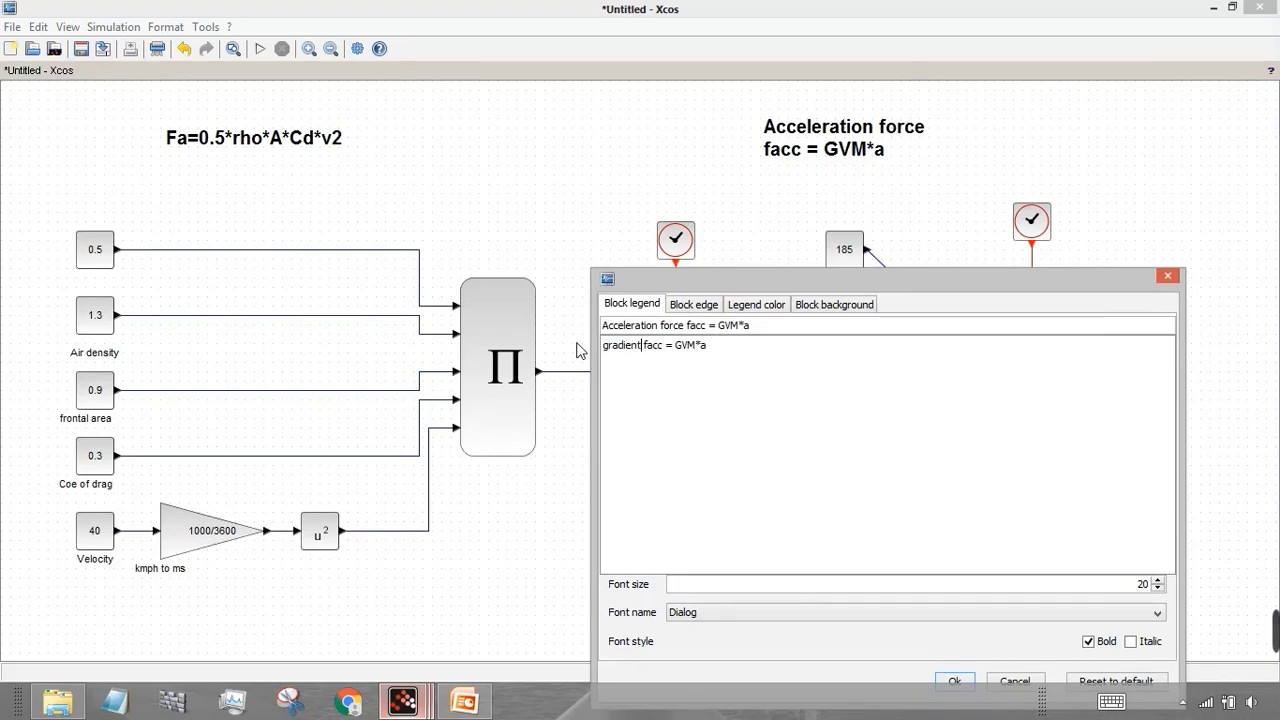
type(" forc")
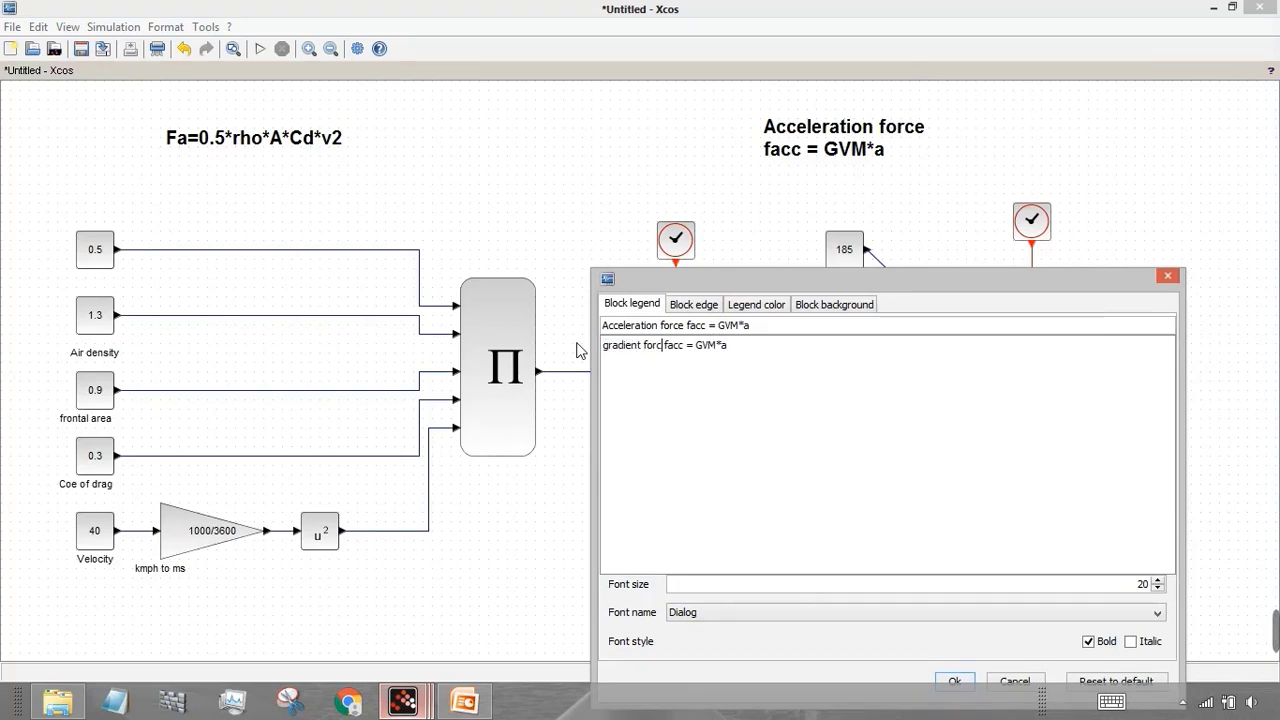
type("e")
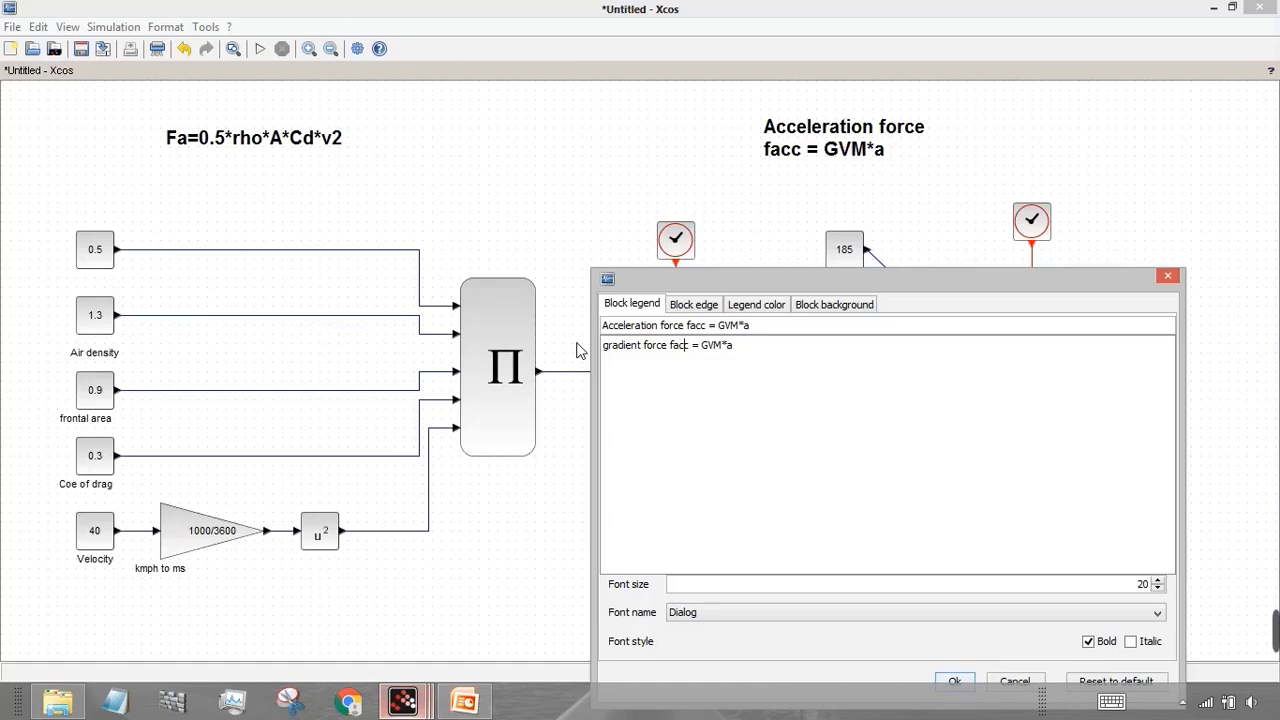
key("BackSpace")
key("BackSpace")
type("r")
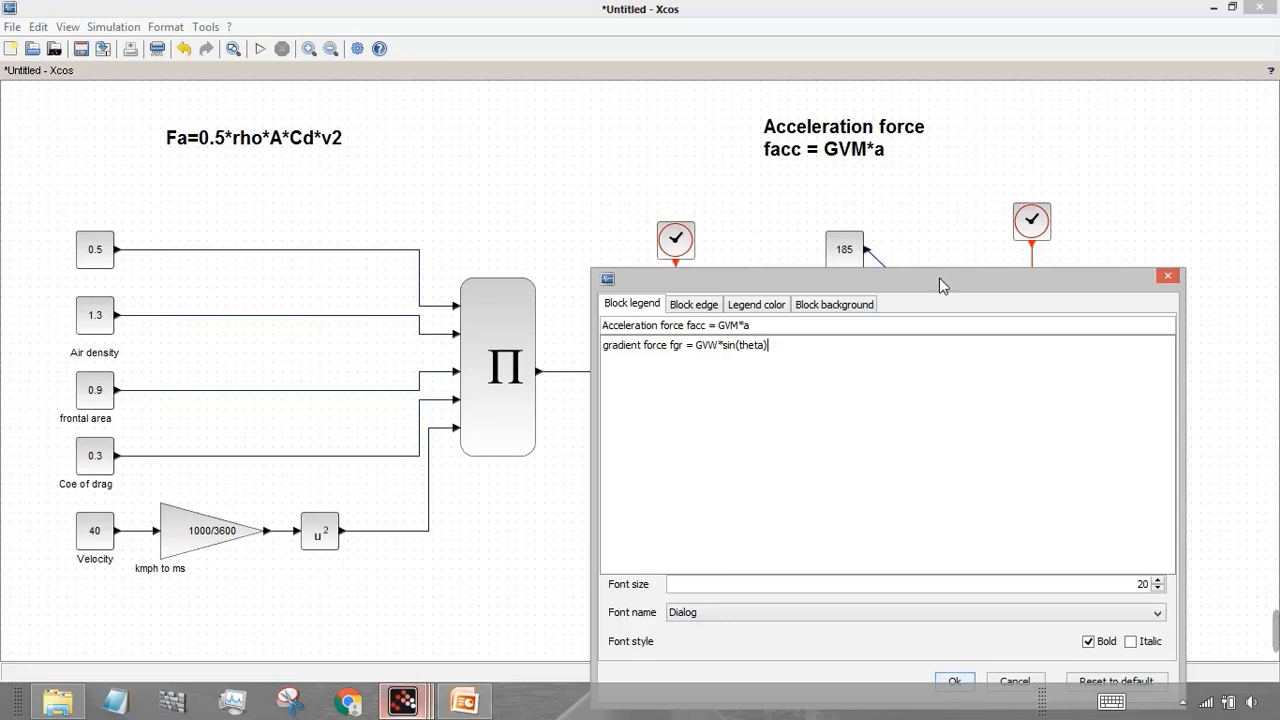
left_click_drag(940, 285, 963, 151)
left_click(972, 555)
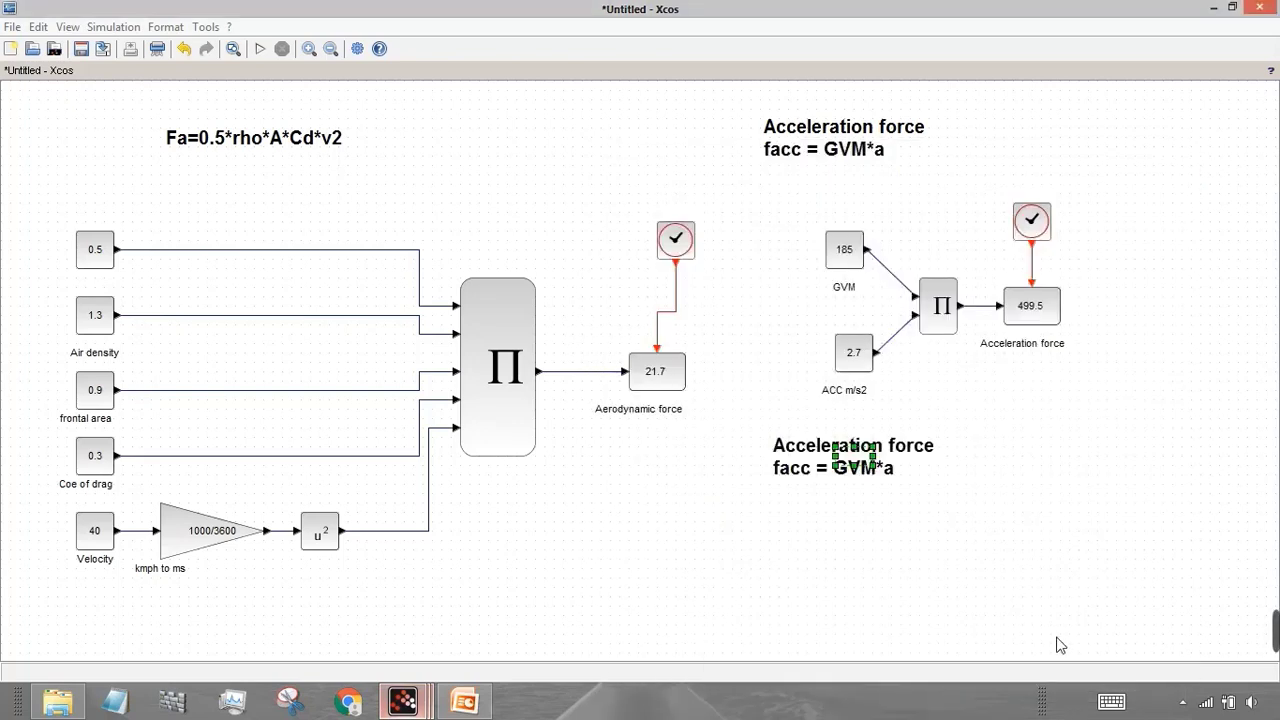
left_click(905, 565)
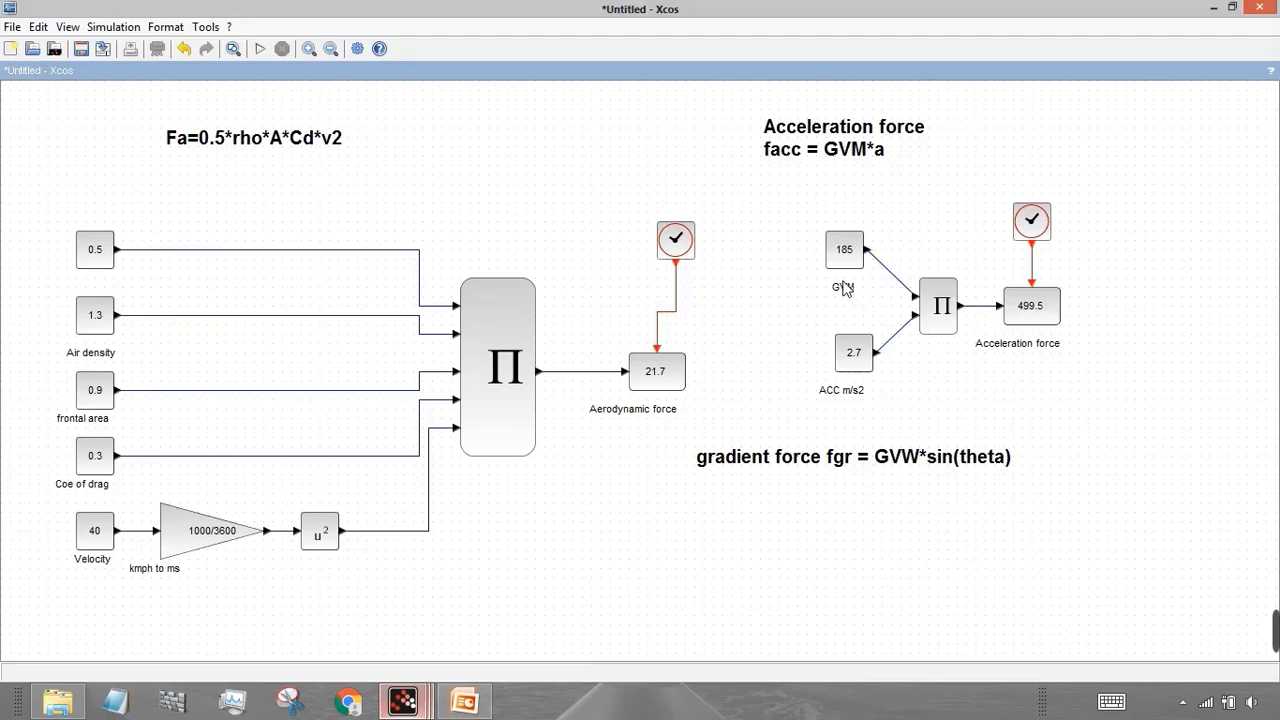
Step: Place two copies of the 185 constant, one above the other, beneath the gradient force heading
left_click_drag(847, 257, 820, 510)
left_click(953, 503)
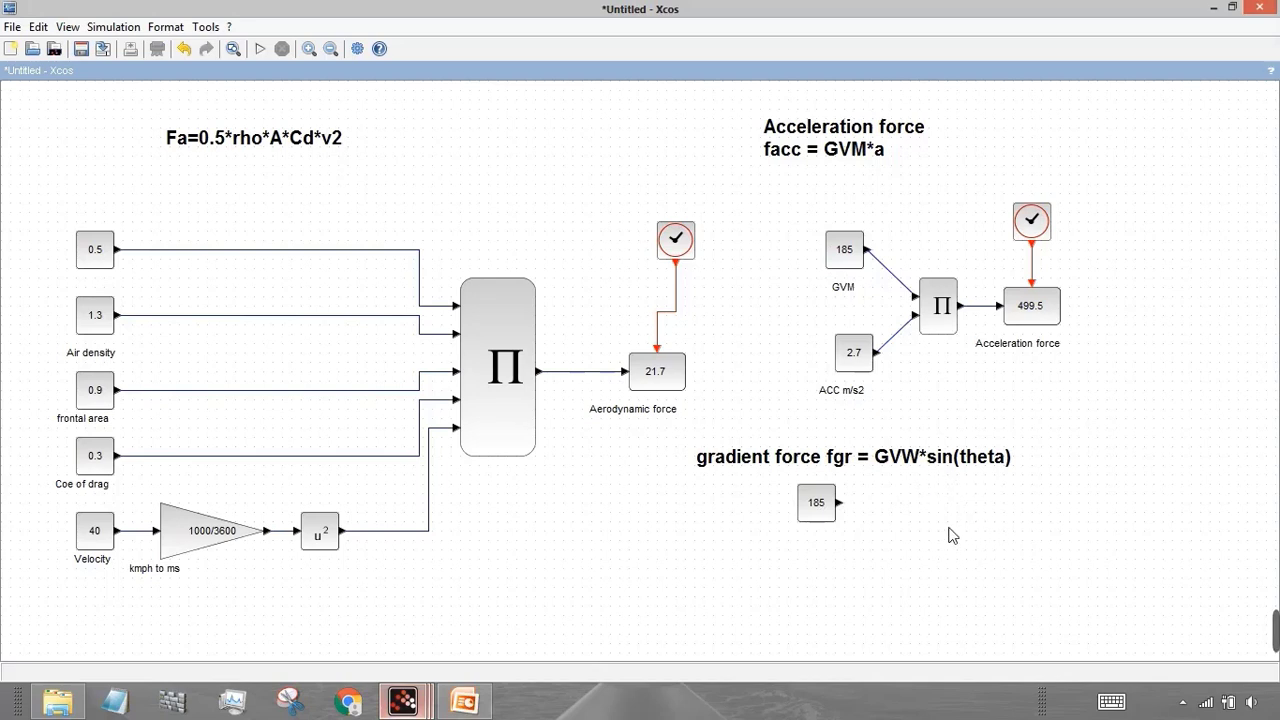
left_click_drag(843, 258, 808, 598)
left_click(922, 566)
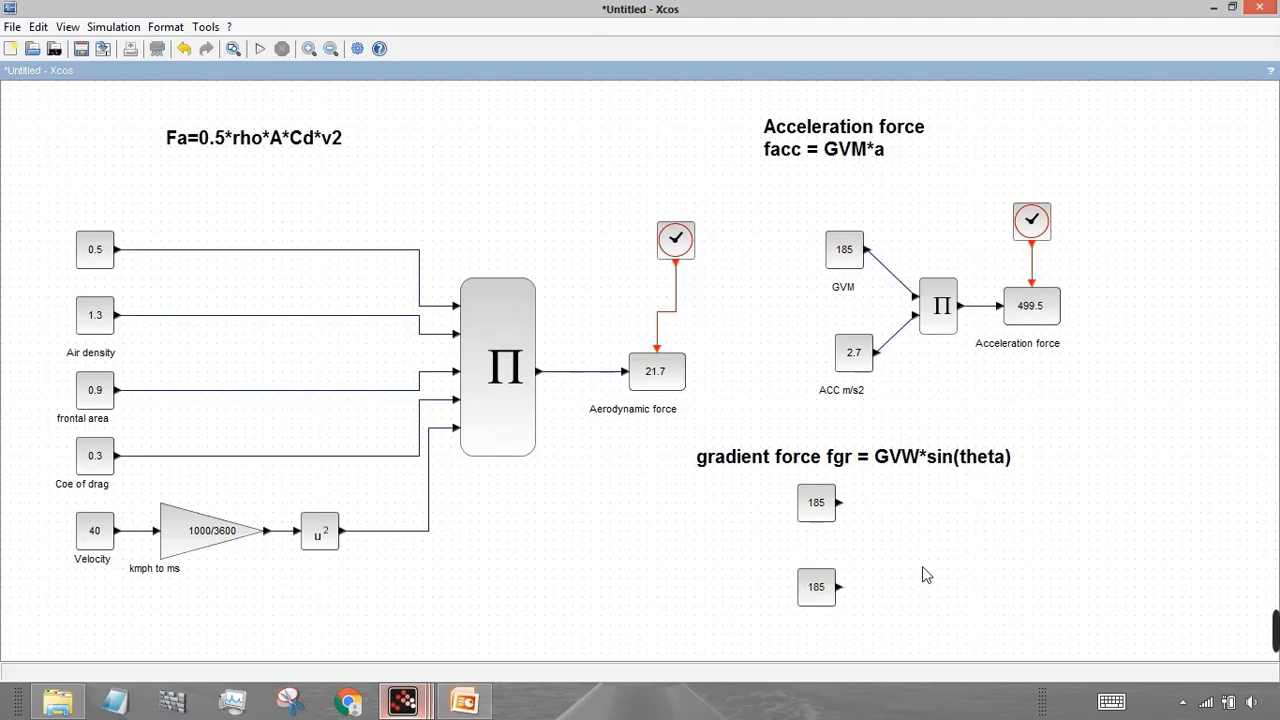
Step: Add the text label "GVW" beneath the upper 185 constant and "Theta" beneath the lower one
double_click(808, 546)
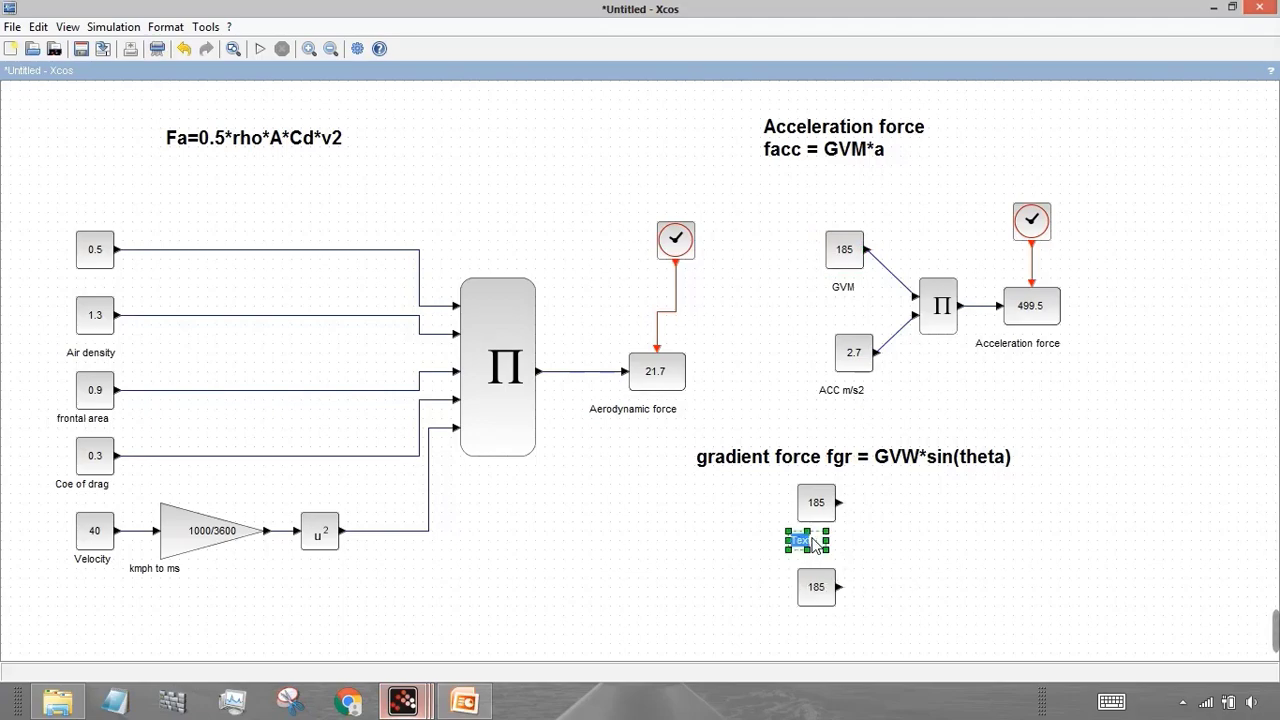
type("GVW")
left_click(797, 613)
double_click(795, 619)
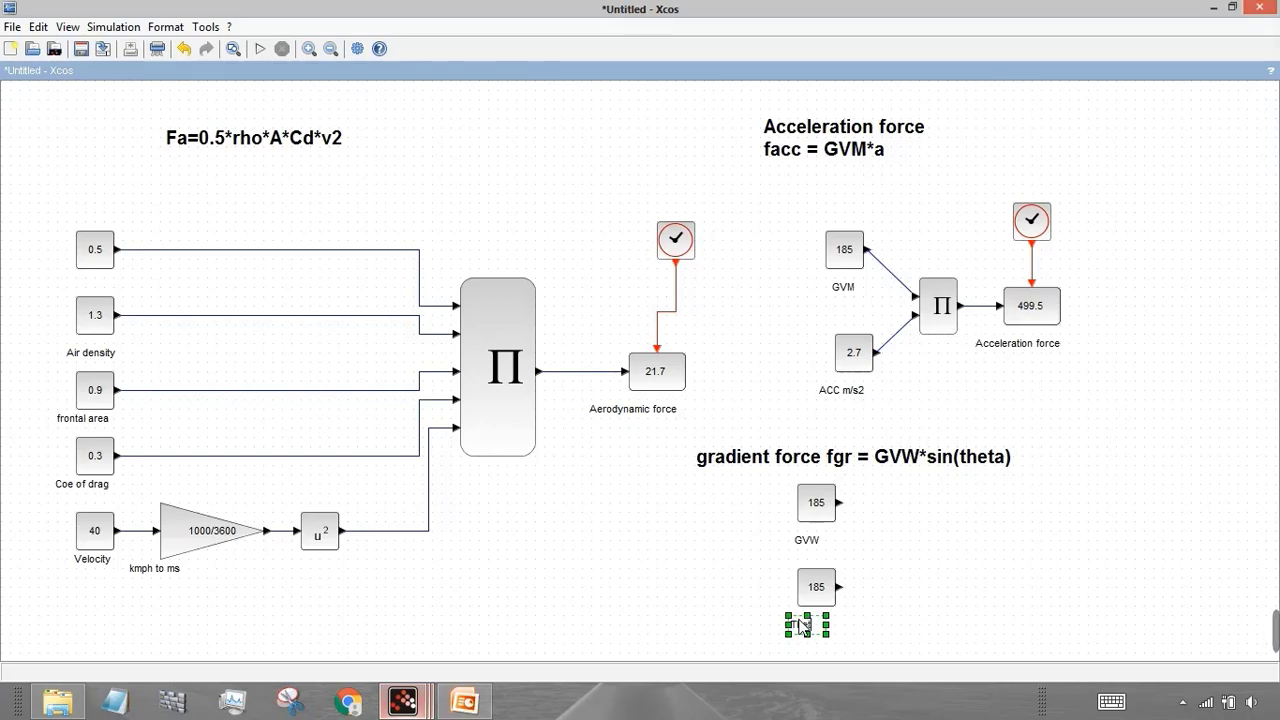
left_click(966, 603)
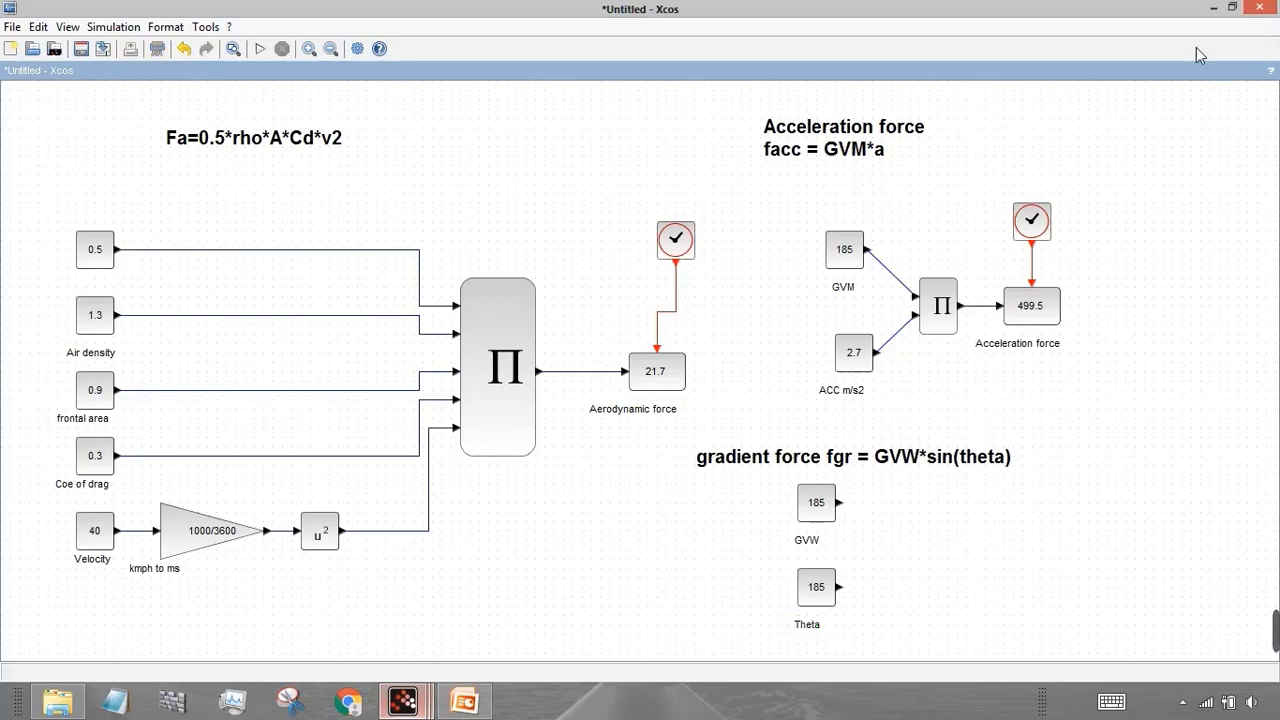
Step: Add a SINBLK_f block and a GAINBLK_f block from the Mathematical Operations palette to the diagram
left_click(1232, 7)
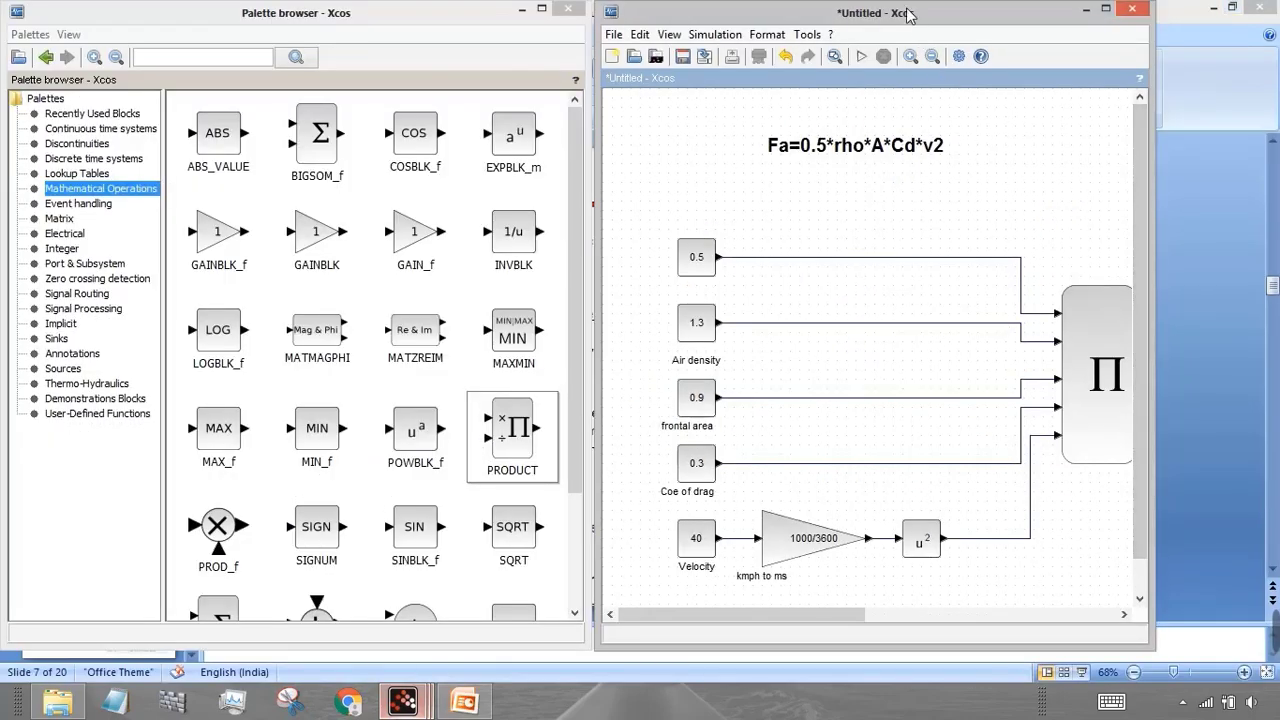
left_click_drag(910, 14, 914, 20)
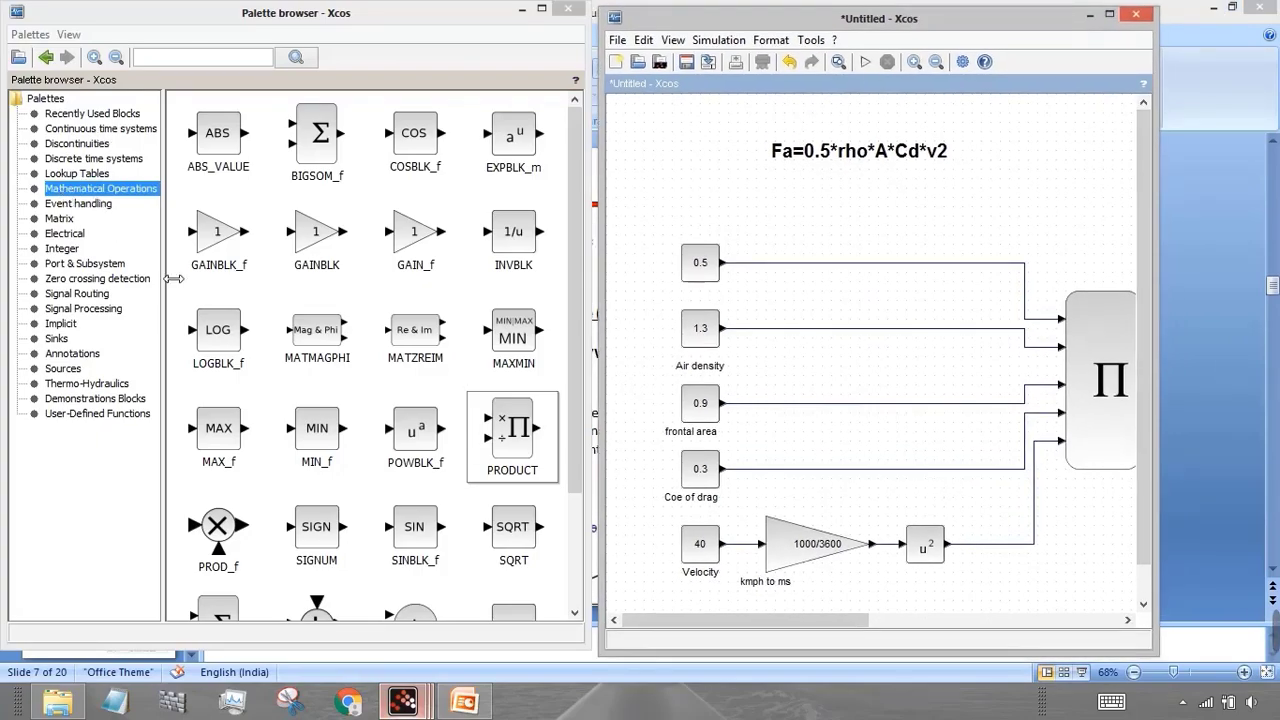
left_click_drag(413, 519, 1008, 588)
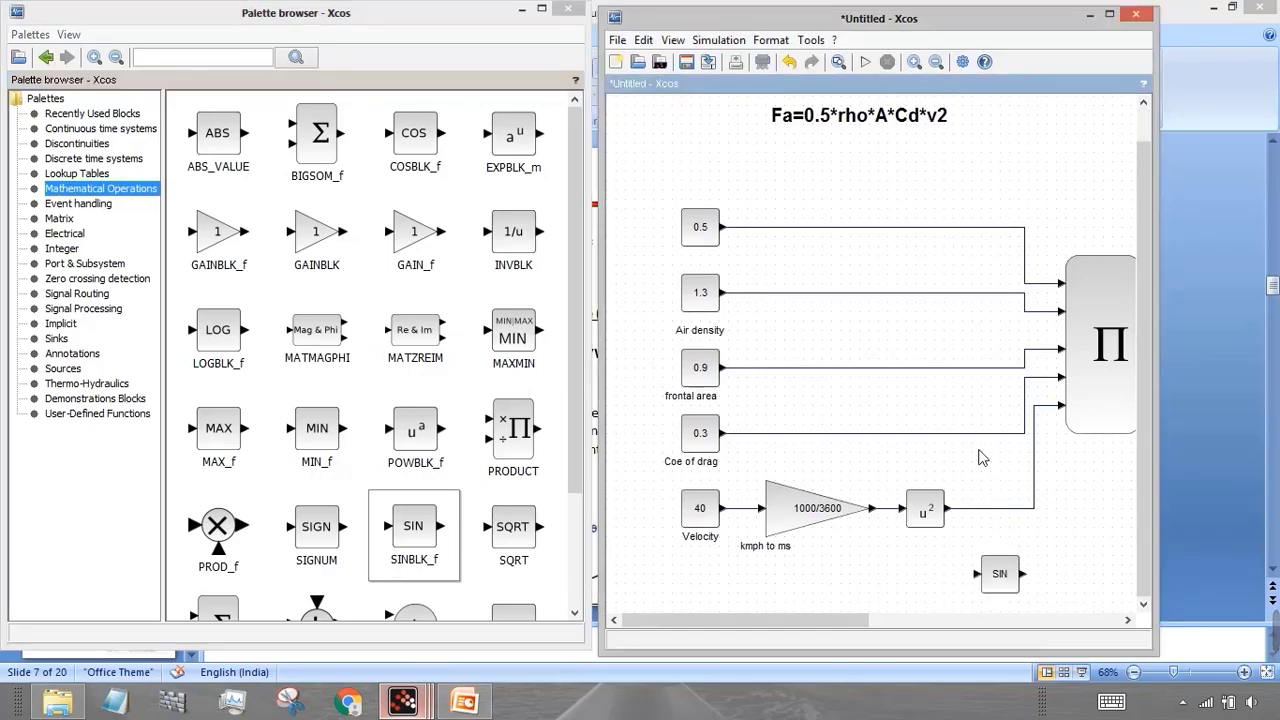
left_click_drag(218, 240, 1078, 570)
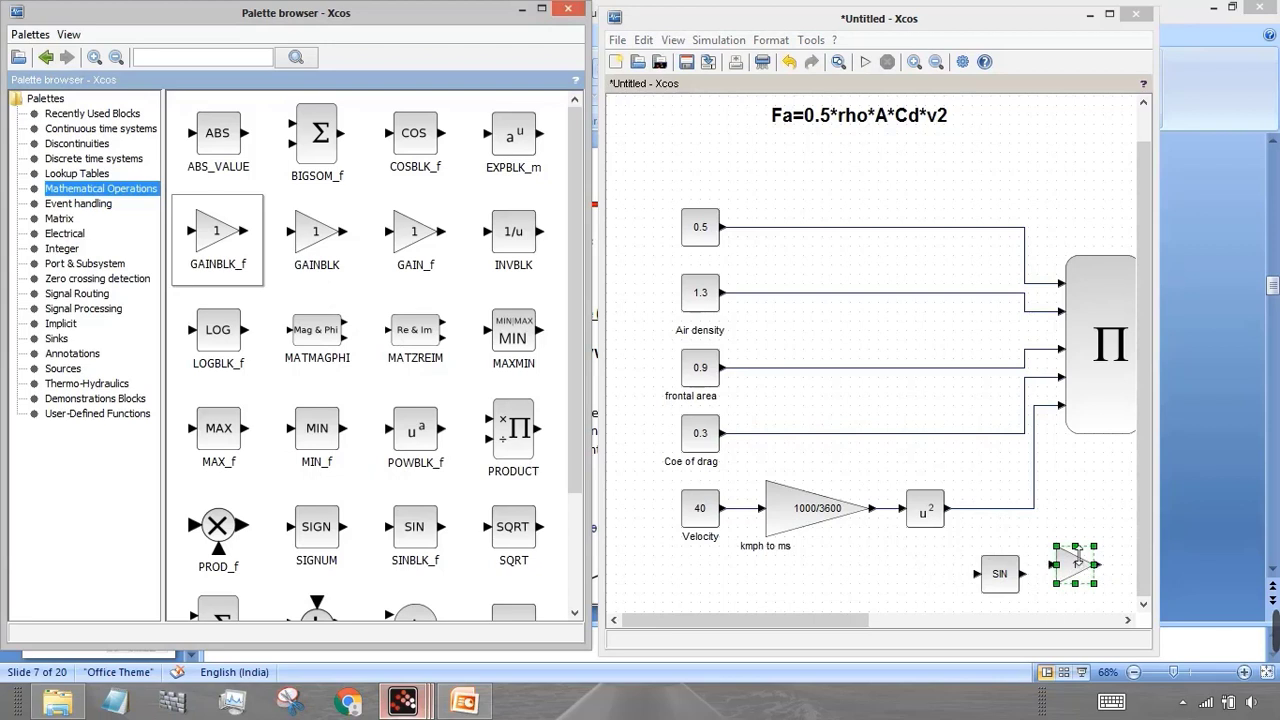
left_click(1110, 14)
left_click(893, 575)
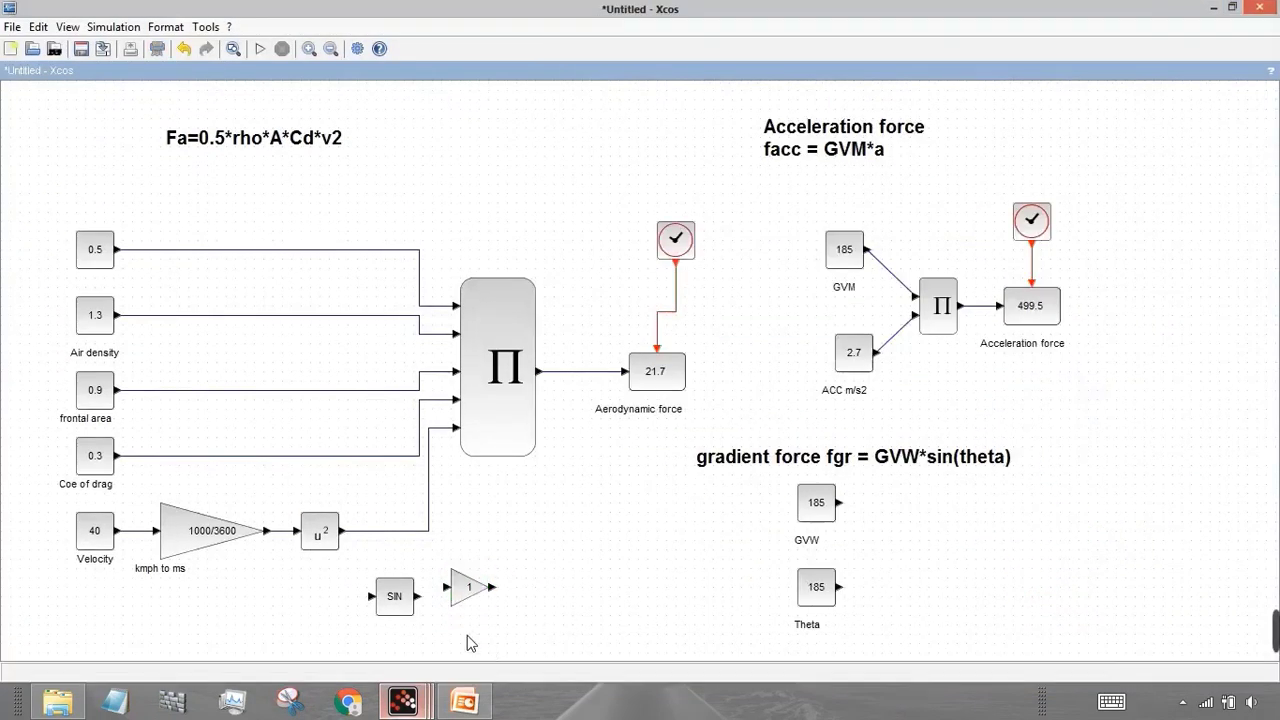
Step: Move the new gain and SIN blocks into one row to the right of the Theta constant, with the gain first
left_click_drag(466, 592, 962, 573)
left_click_drag(394, 598, 1043, 580)
left_click(1095, 598)
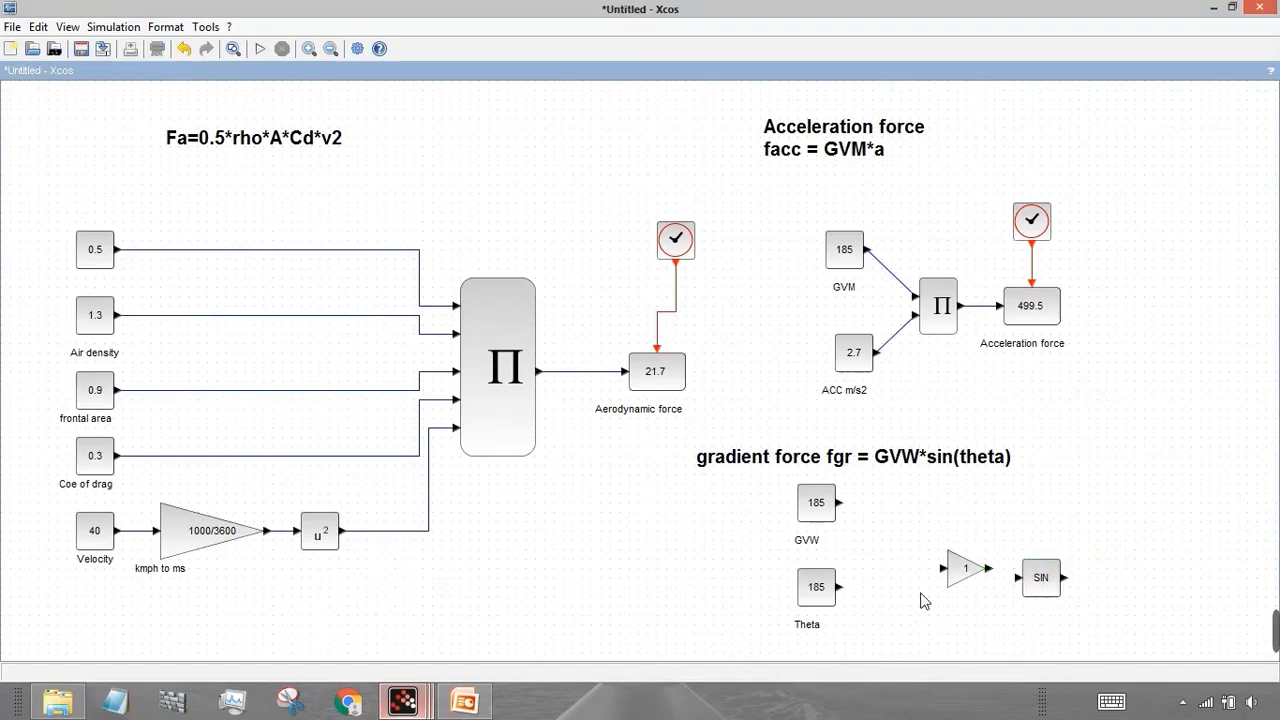
left_click(955, 588)
left_click_drag(955, 588, 890, 607)
left_click_drag(1061, 596, 977, 597)
left_click(1102, 585)
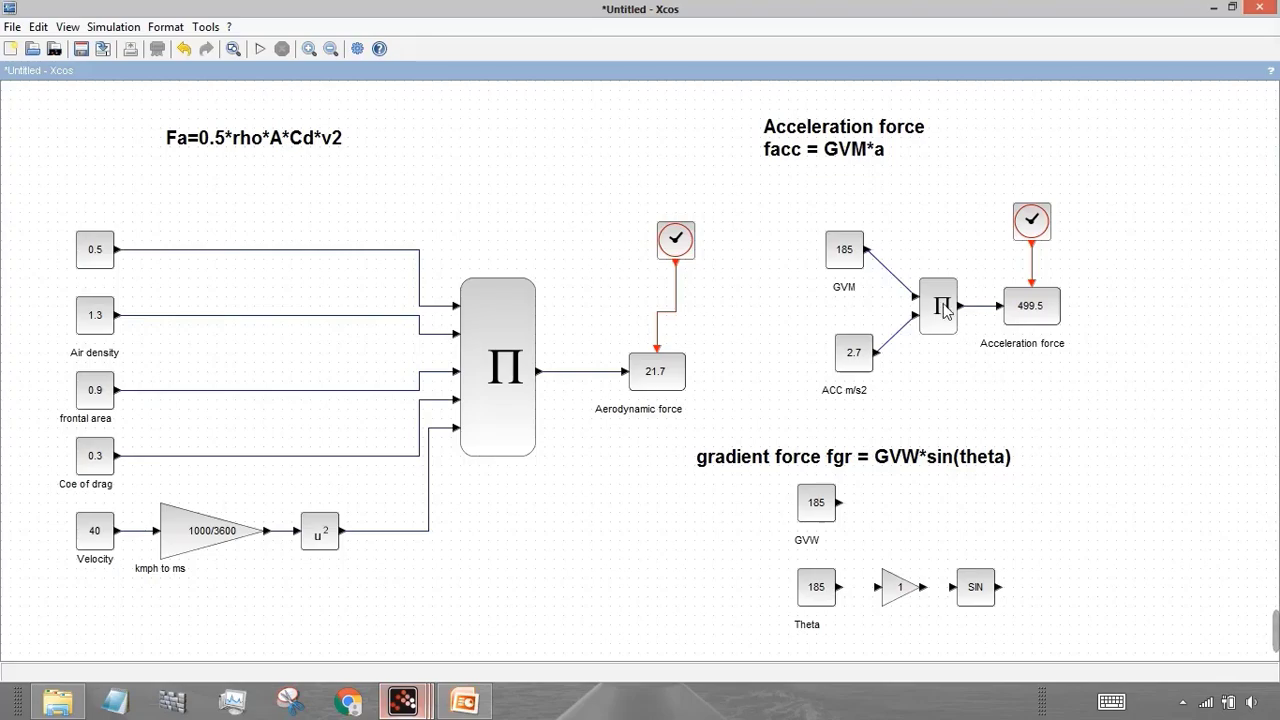
Step: Place a copy of the acceleration force product block to the right of the GVW constant, above the SIN block
left_click_drag(940, 310, 1046, 516)
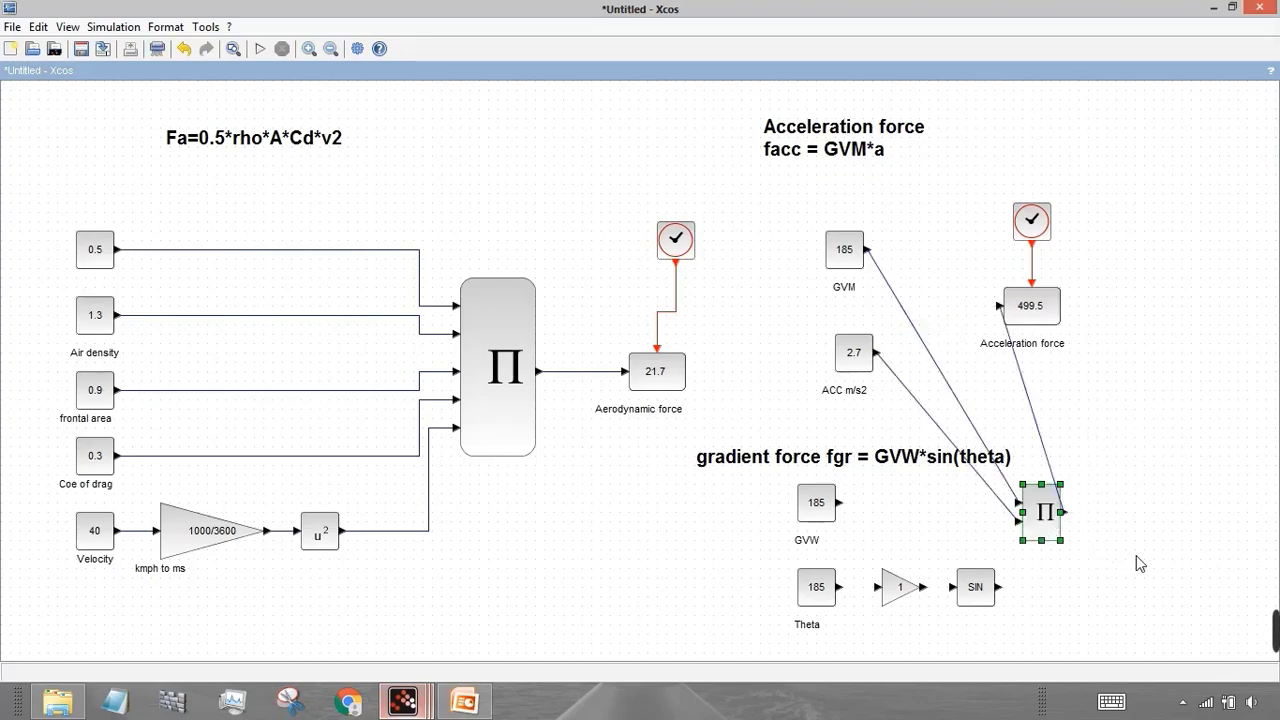
key("ctrl+z")
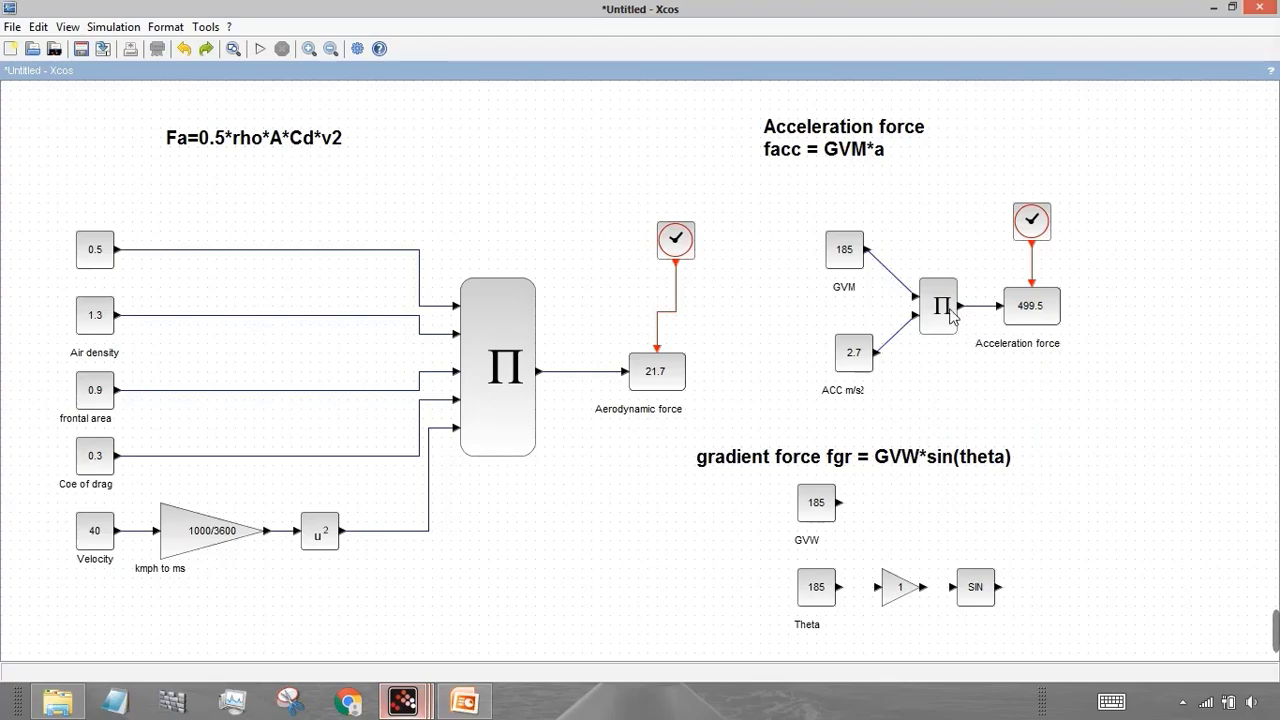
left_click_drag(952, 314, 1030, 532)
left_click(1152, 500)
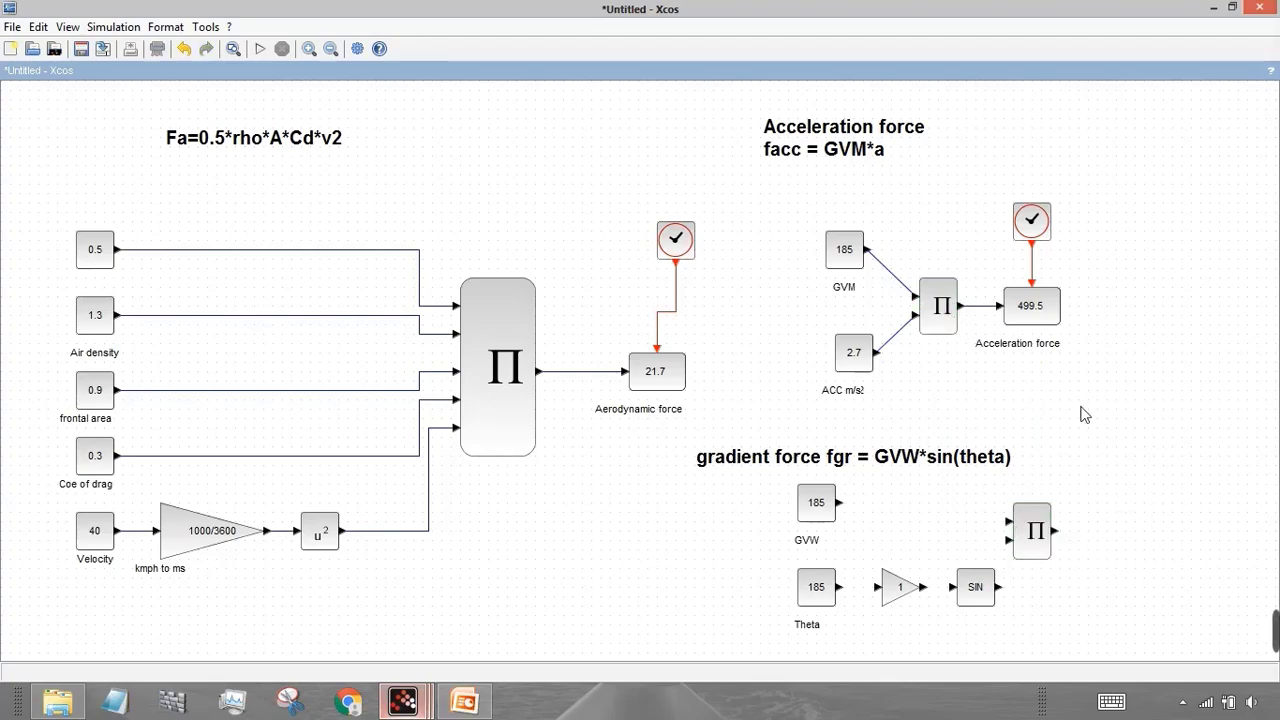
left_click(1046, 226)
left_click(1039, 322, "ctrl")
left_click_drag(1017, 320, 1146, 546)
left_click(1157, 614)
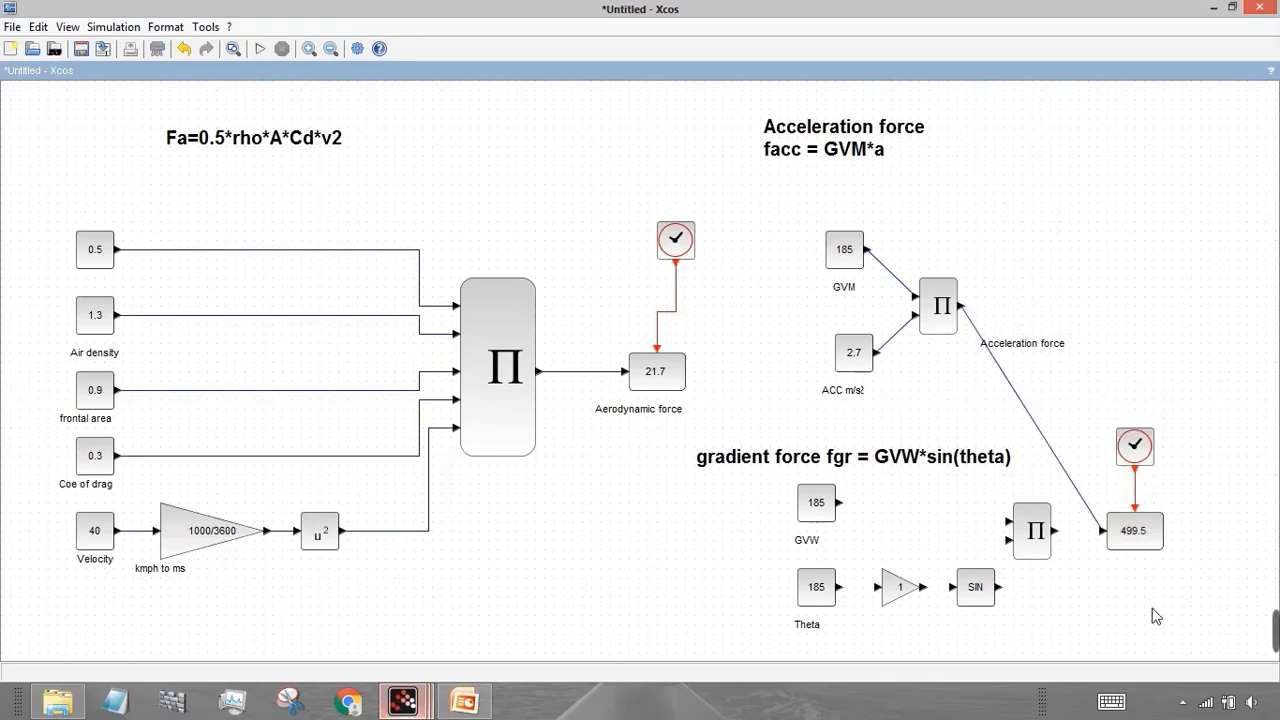
key("ctrl+z")
left_click(1118, 370)
Step: Place a copy of the acceleration force clock and display to the right of the gradient force product block
left_click(1046, 226)
left_click(1040, 318, "ctrl")
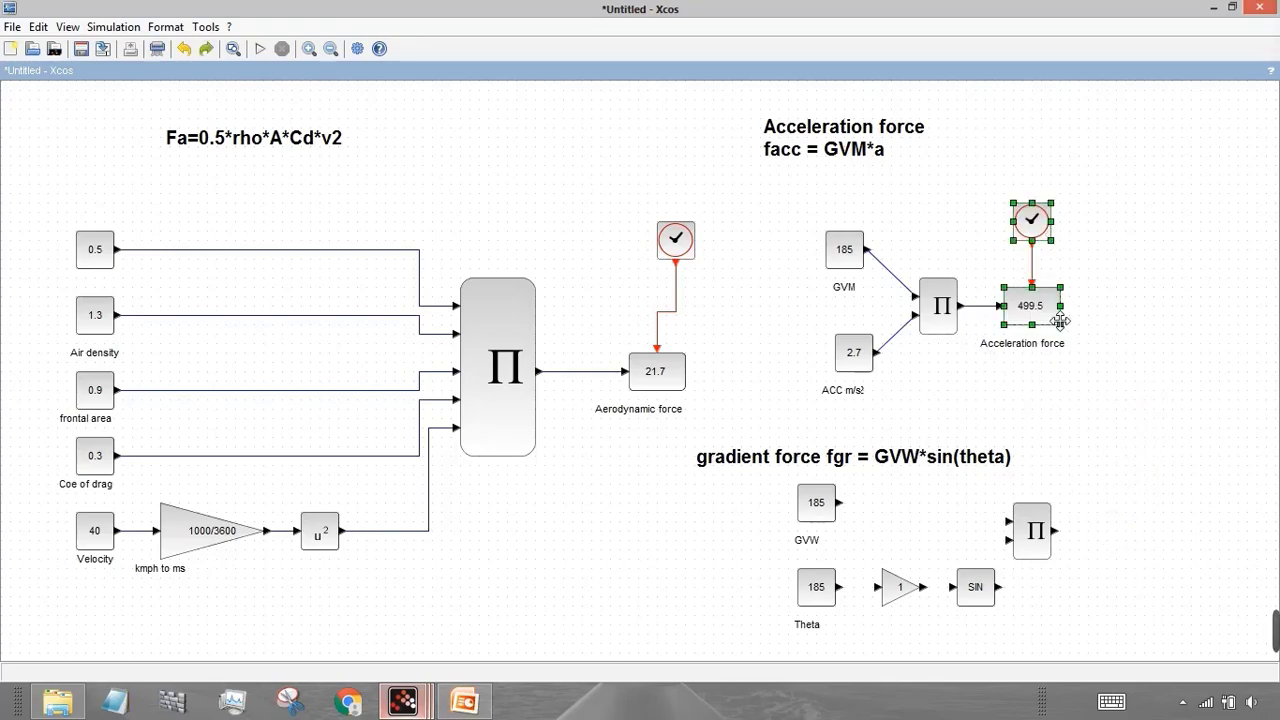
left_click_drag(1034, 308, 1143, 540)
left_click(1135, 612)
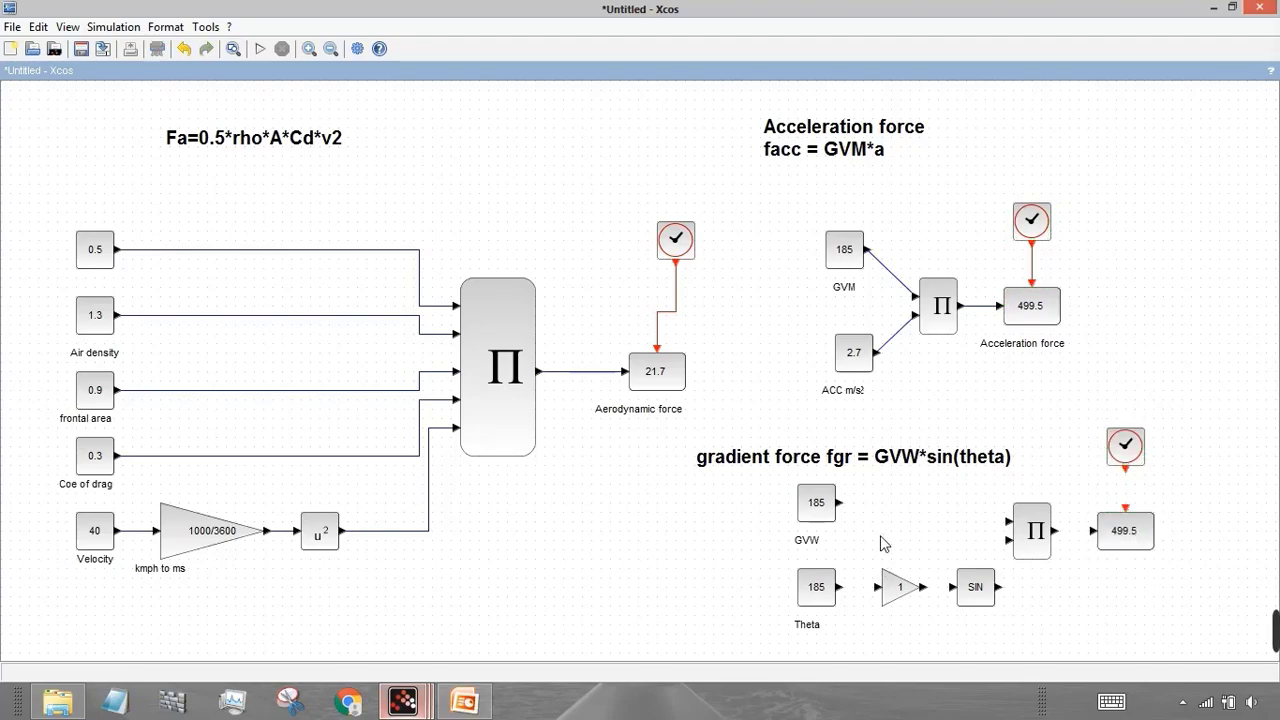
Step: Set the GVW constant's value to 185*9.81
left_click(824, 508)
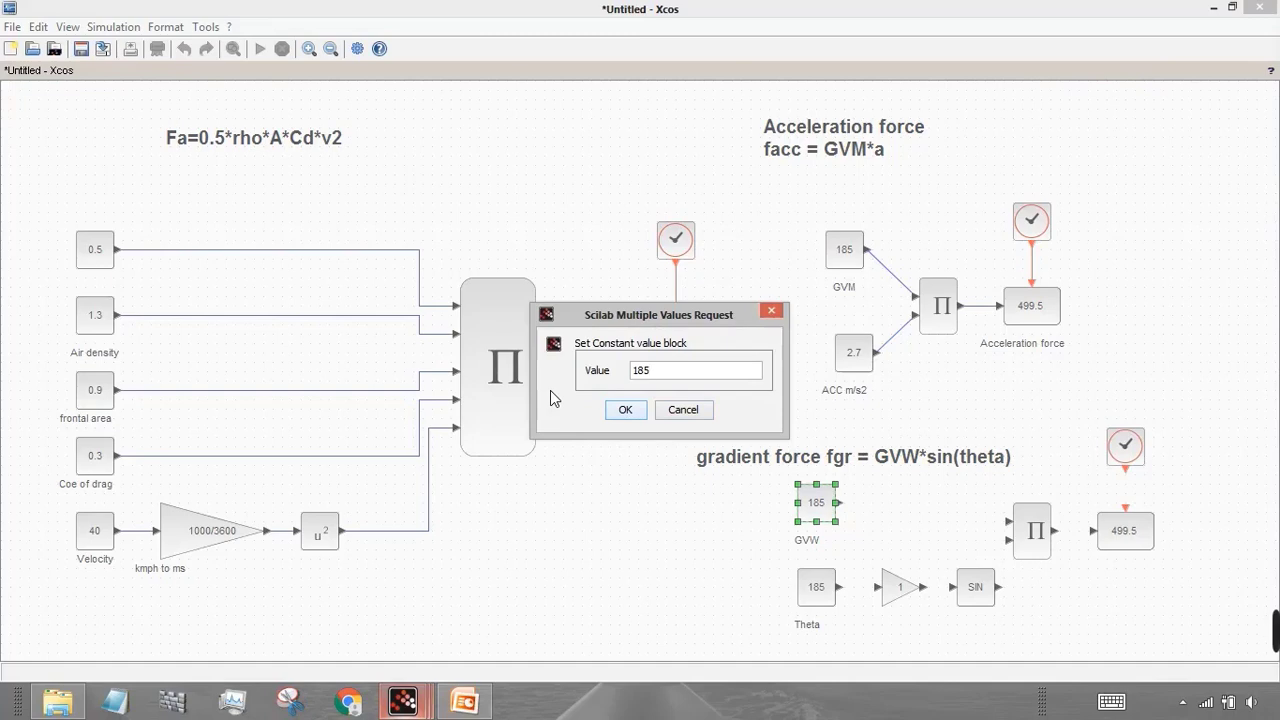
type("*9.81")
left_click(625, 410)
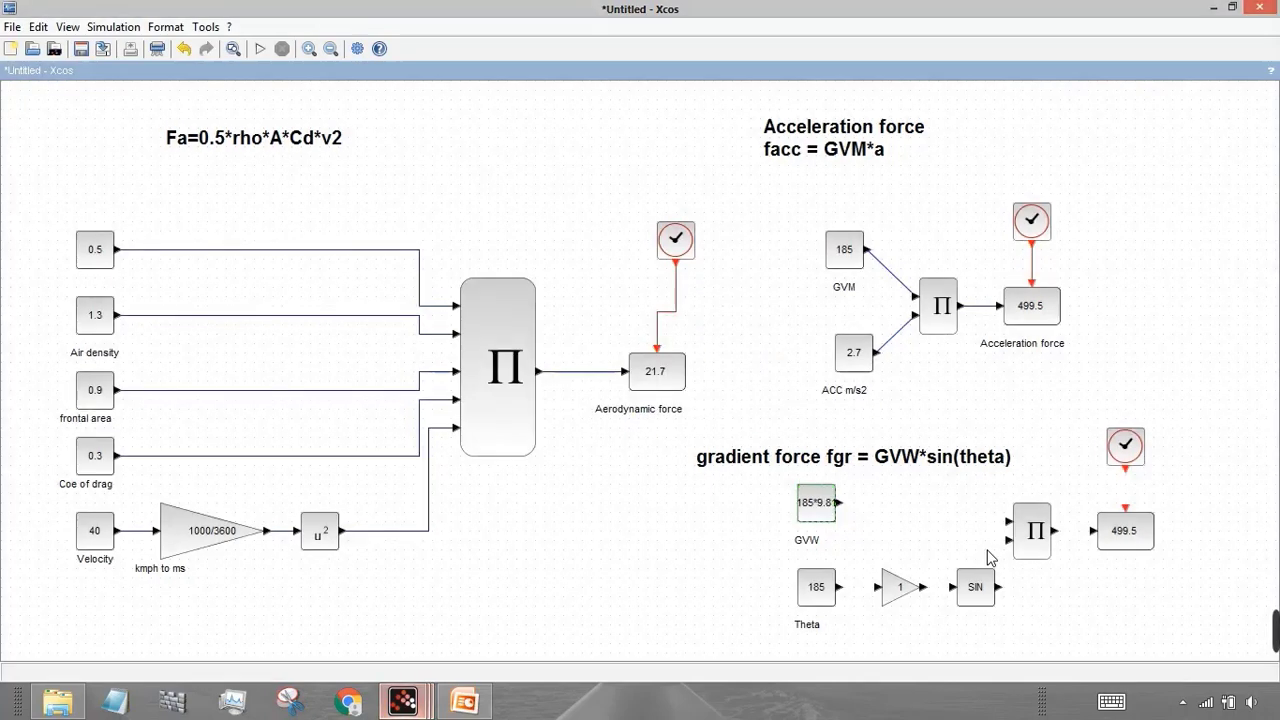
double_click(833, 512)
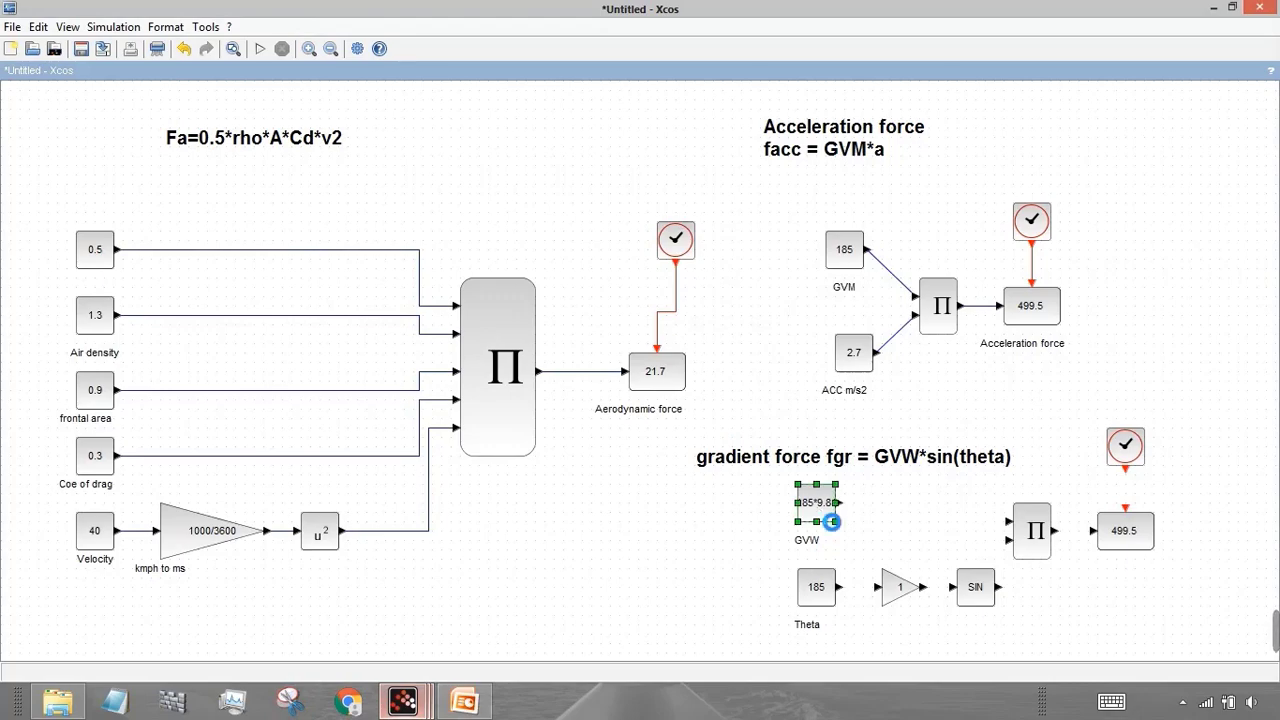
left_click(627, 410)
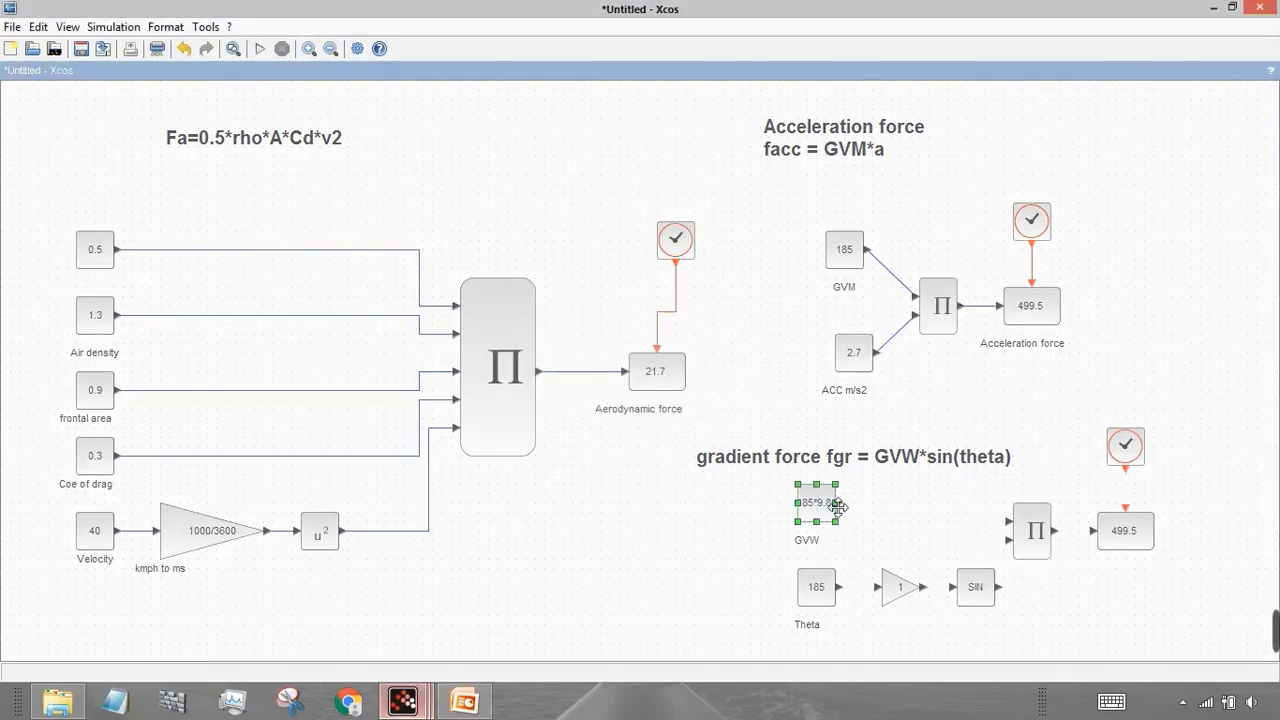
Step: Set the Theta constant's value to 18
left_click(826, 596)
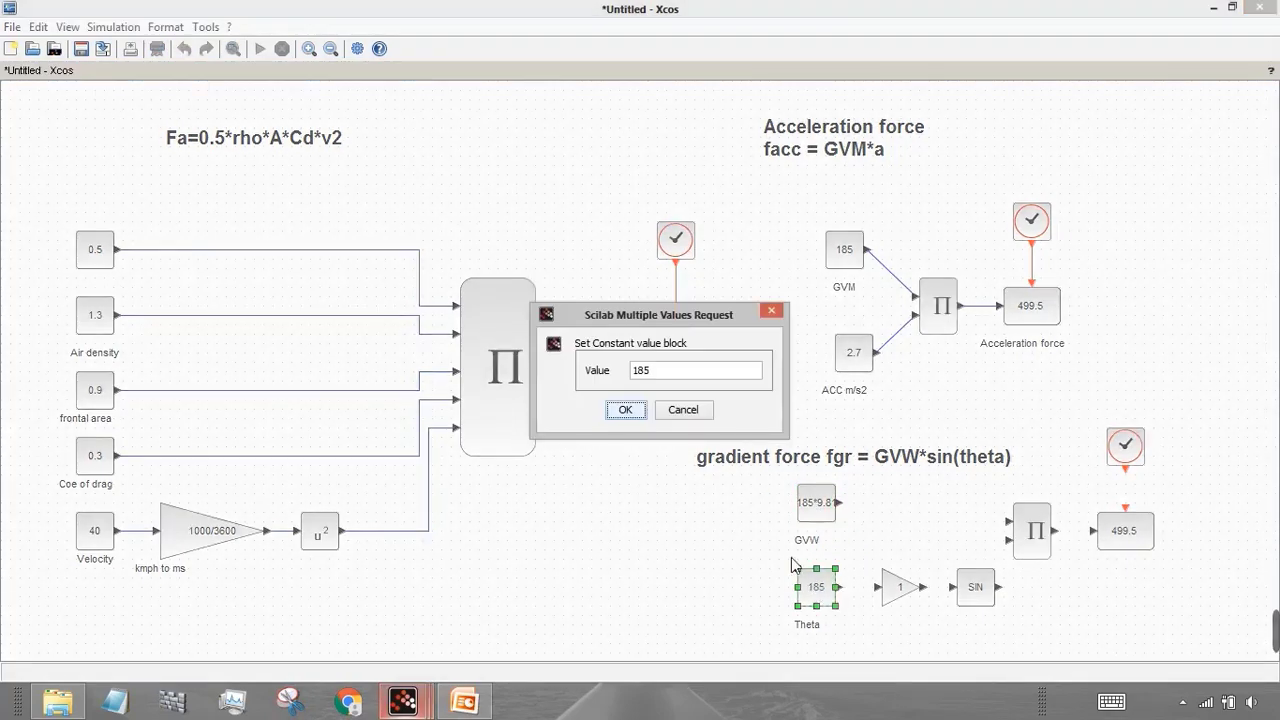
left_click_drag(670, 372, 616, 382)
type("18")
left_click(638, 411)
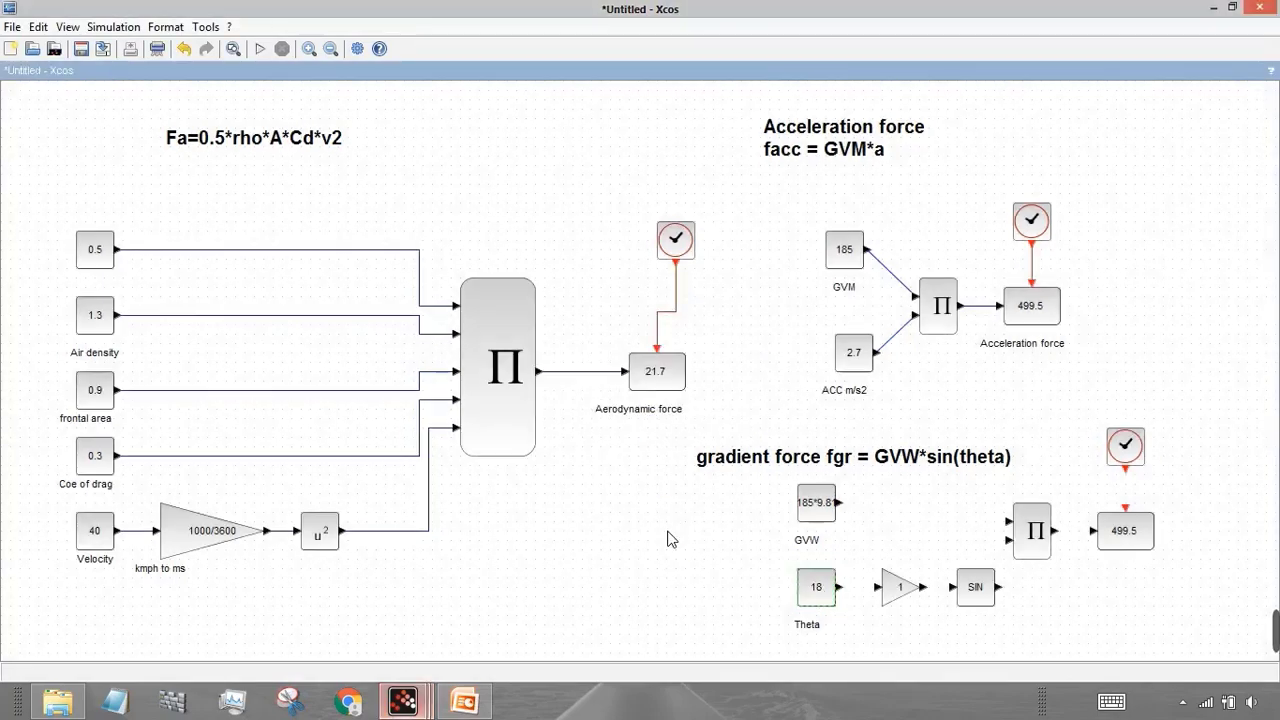
Step: Set the new gain block's gain to %pi/180 and add the text label "degrees to radian" beneath it
double_click(900, 587)
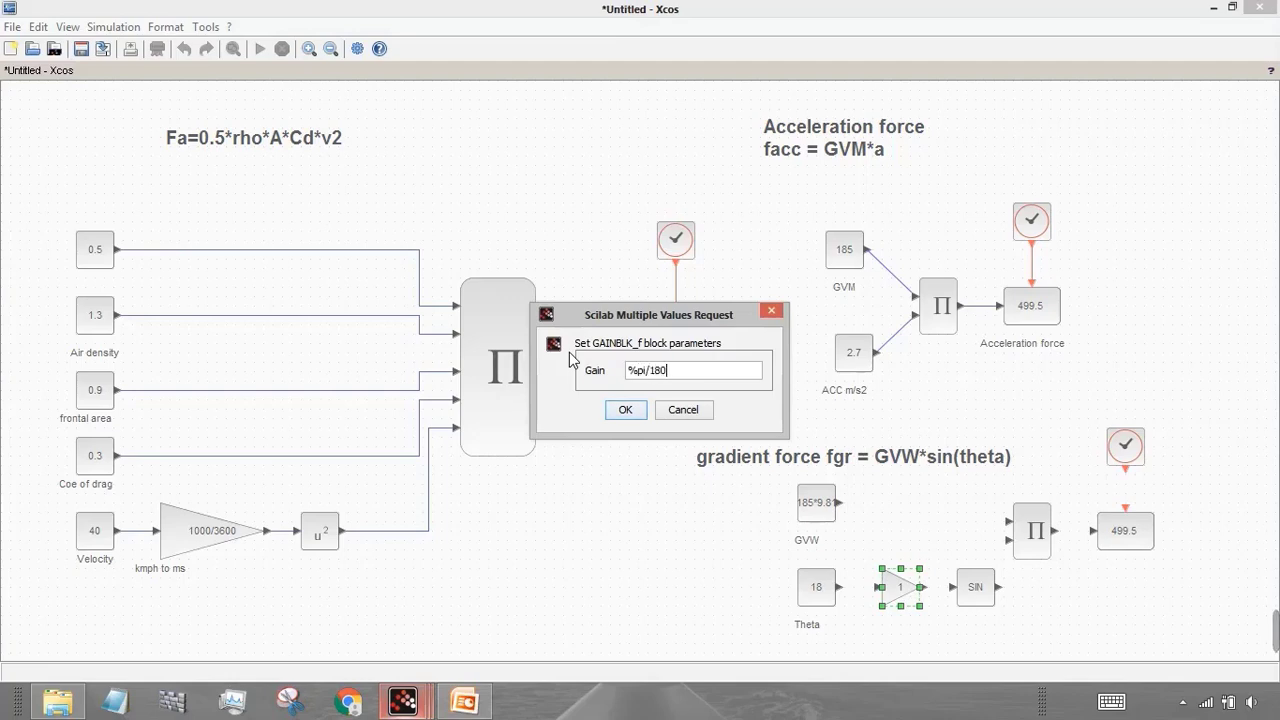
left_click(625, 410)
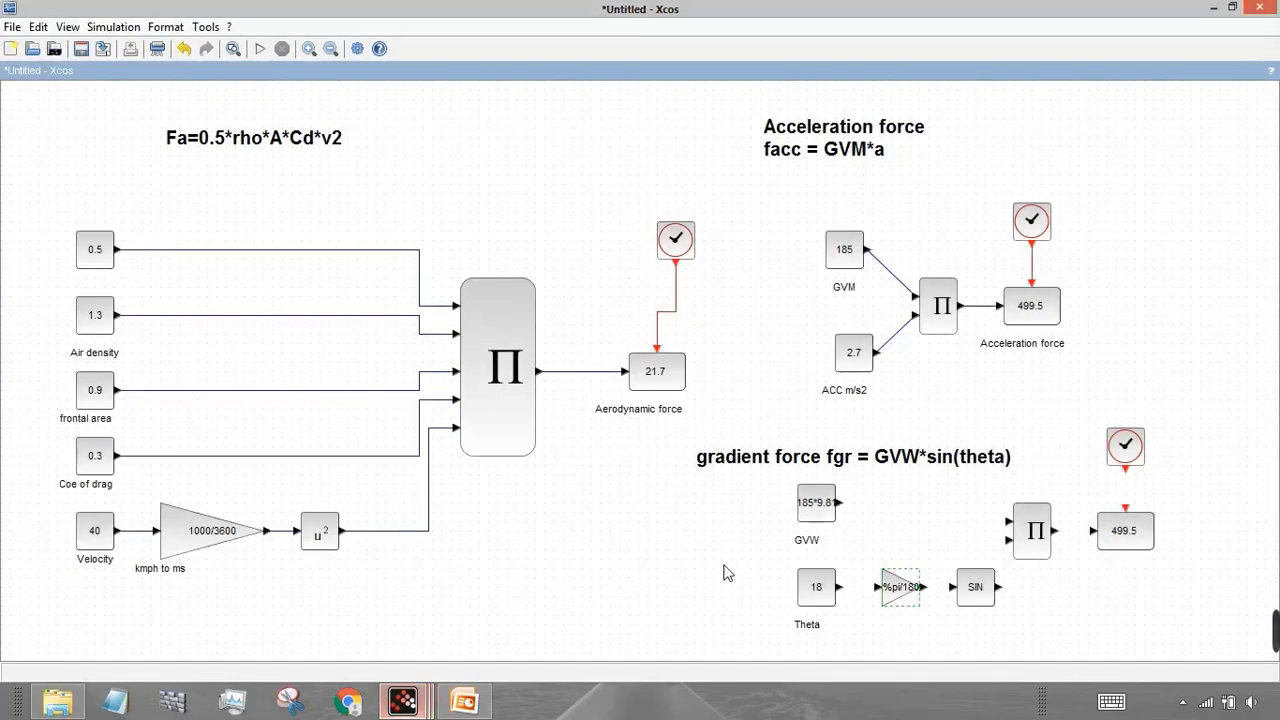
left_click(884, 626)
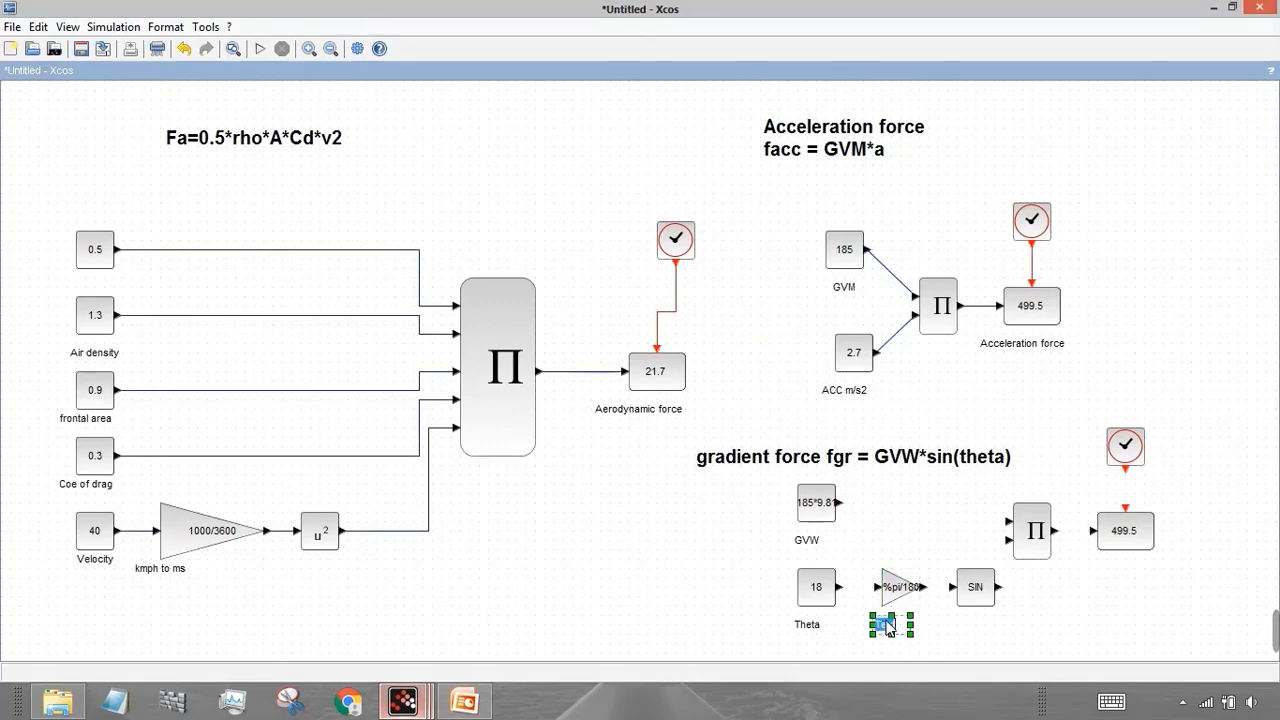
type("degree to radian")
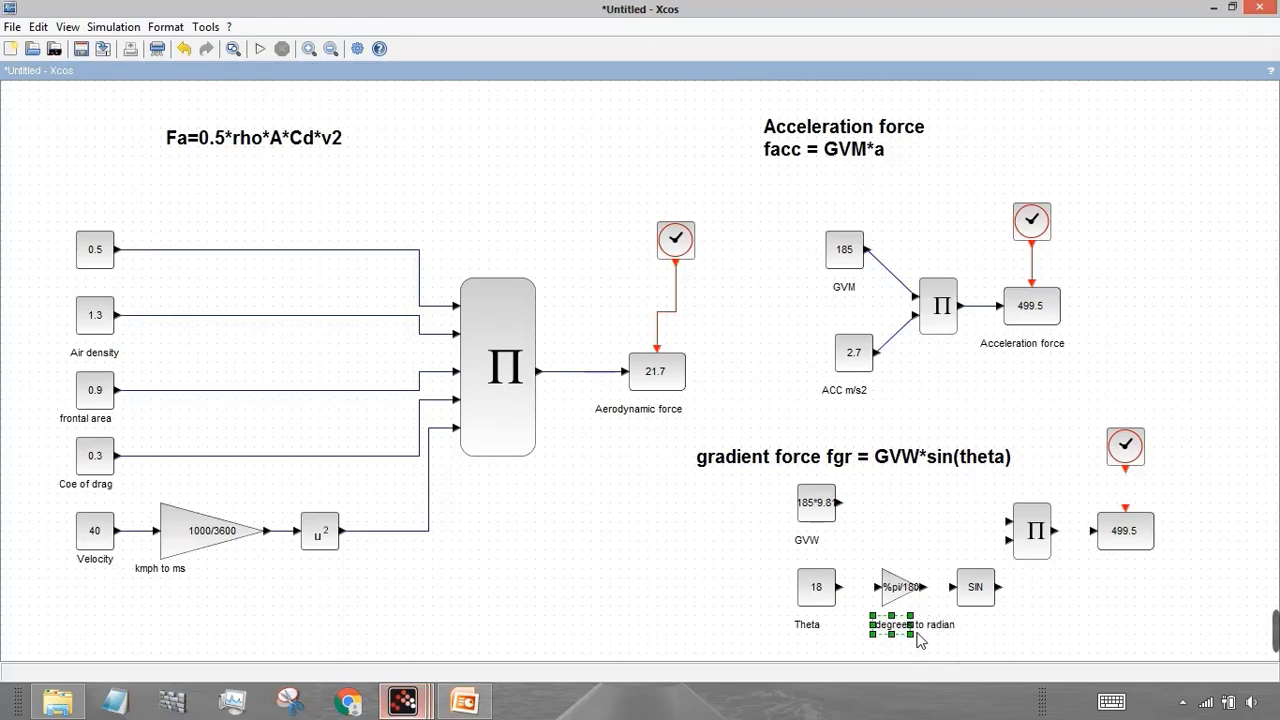
left_click(968, 650)
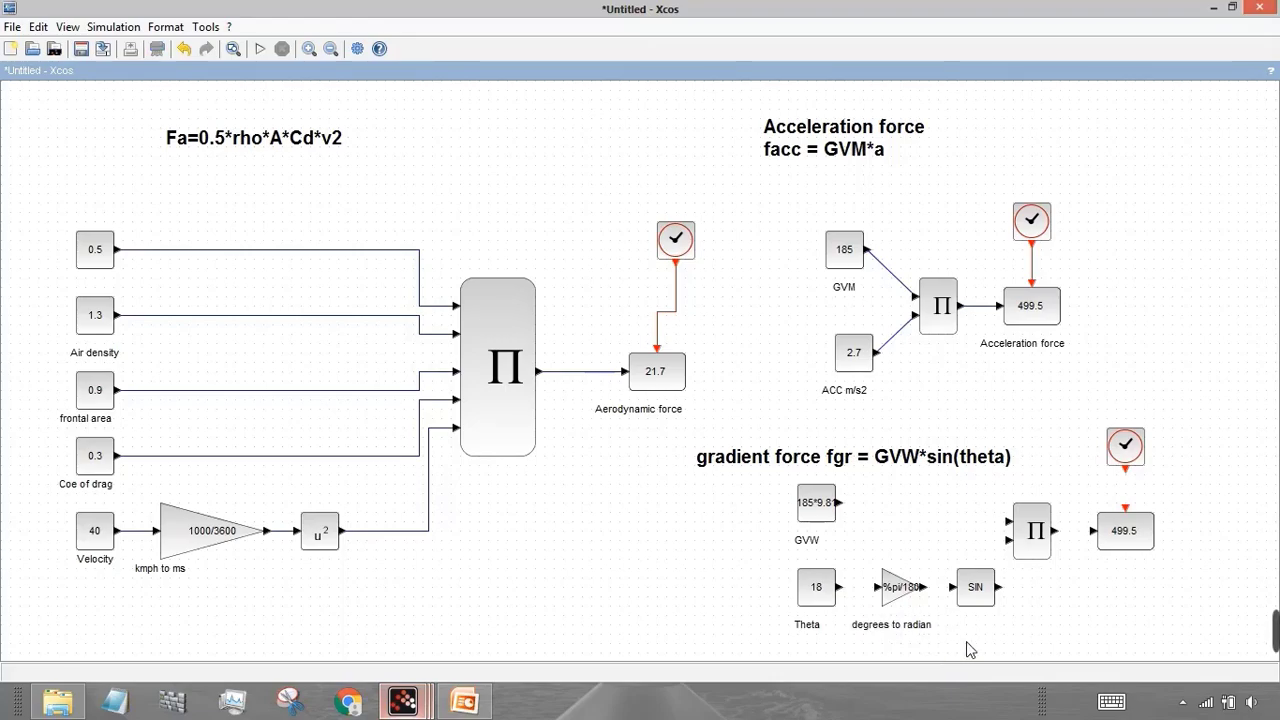
Step: Move the gradient force heading up and to the right, and adjust the positions of the GVW constant, its label and the Theta constant
left_click(904, 591)
left_click_drag(854, 465, 910, 427)
left_click_drag(816, 504, 816, 486)
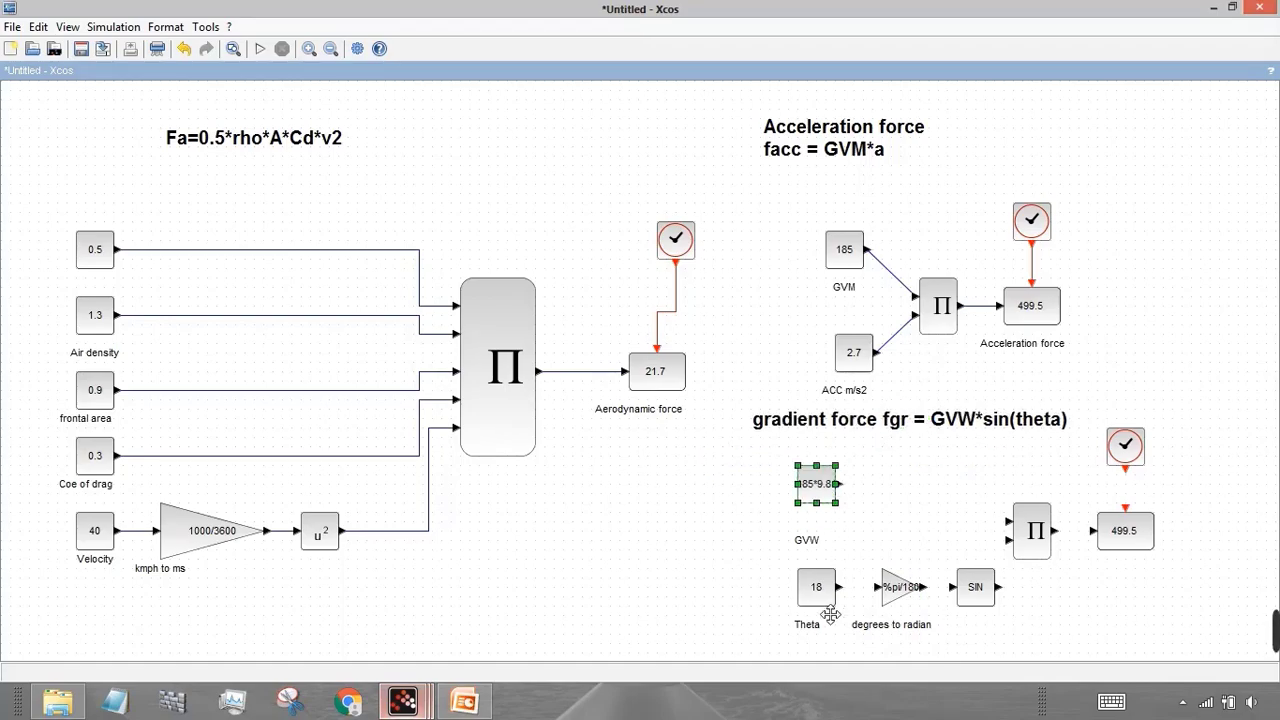
left_click_drag(818, 588, 809, 588)
left_click_drag(807, 540, 807, 531)
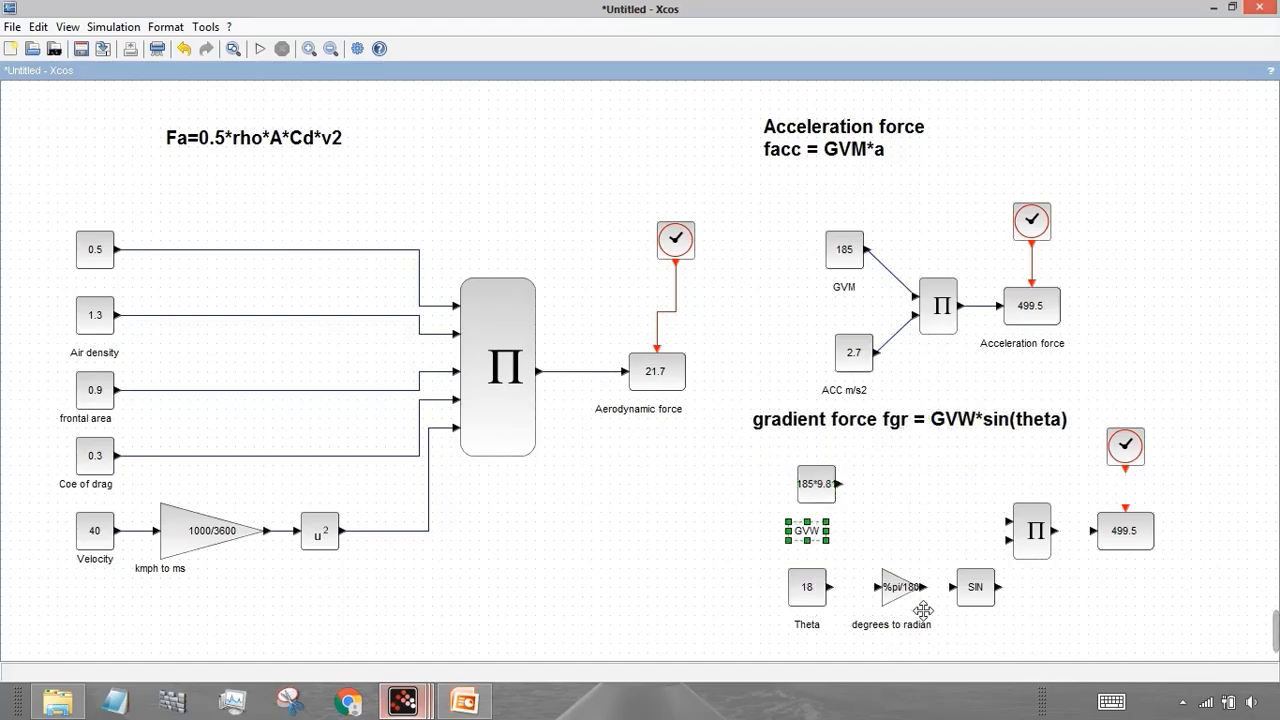
Step: Enlarge the %pi/180 gain block slightly and shift the gradient force SIN, product, display and clock blocks to the right
left_click_drag(915, 597, 910, 592)
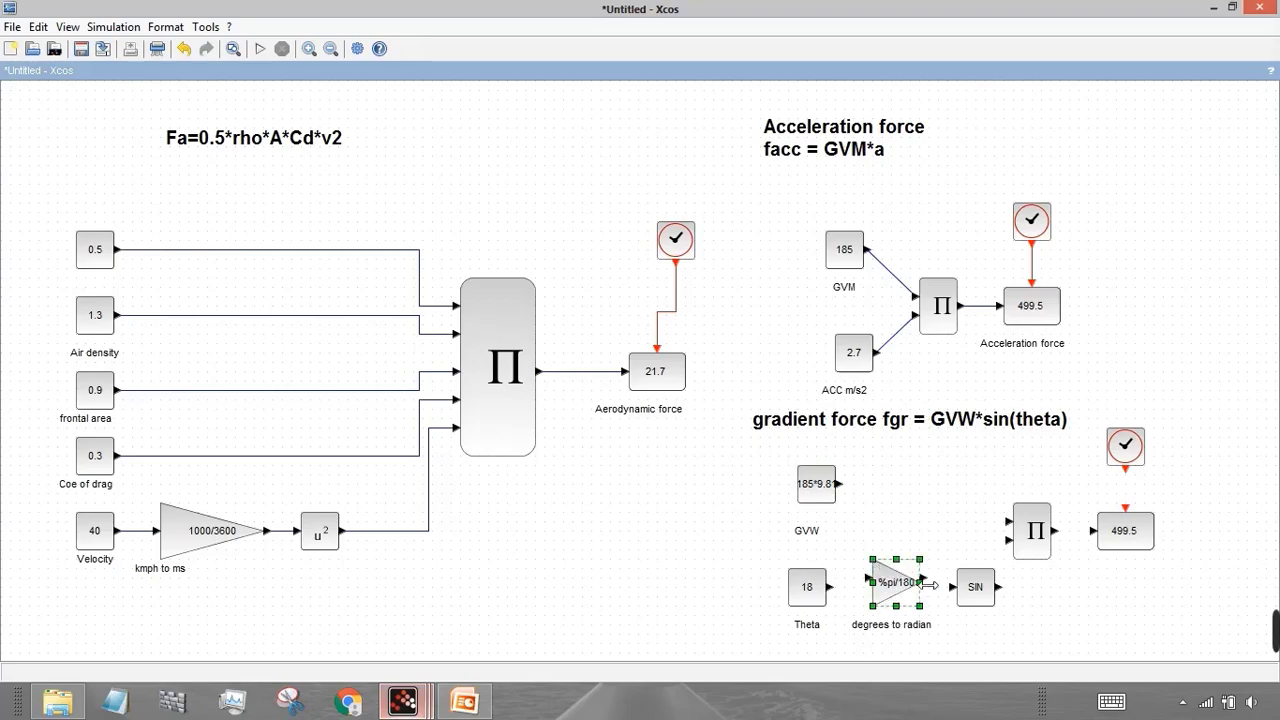
left_click(985, 595)
left_click_drag(1038, 548, 1060, 548)
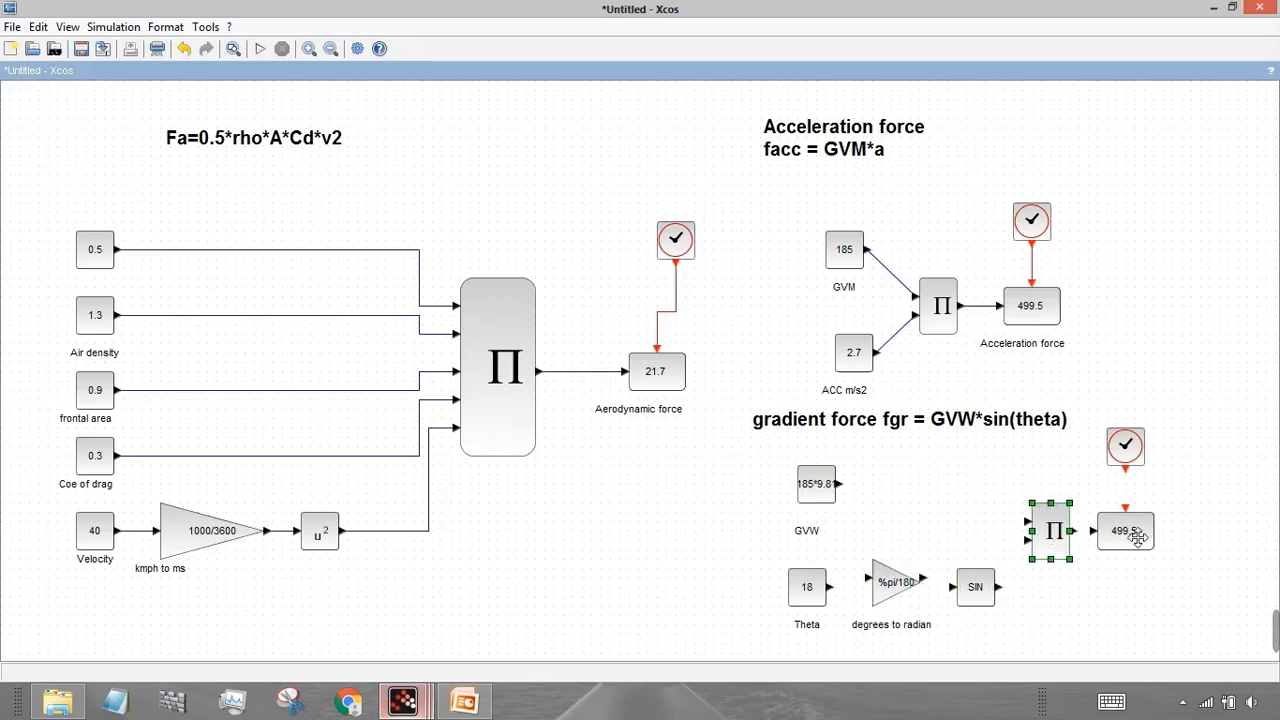
left_click_drag(1138, 537, 1166, 537)
left_click_drag(1125, 447, 1153, 447)
left_click(1202, 590)
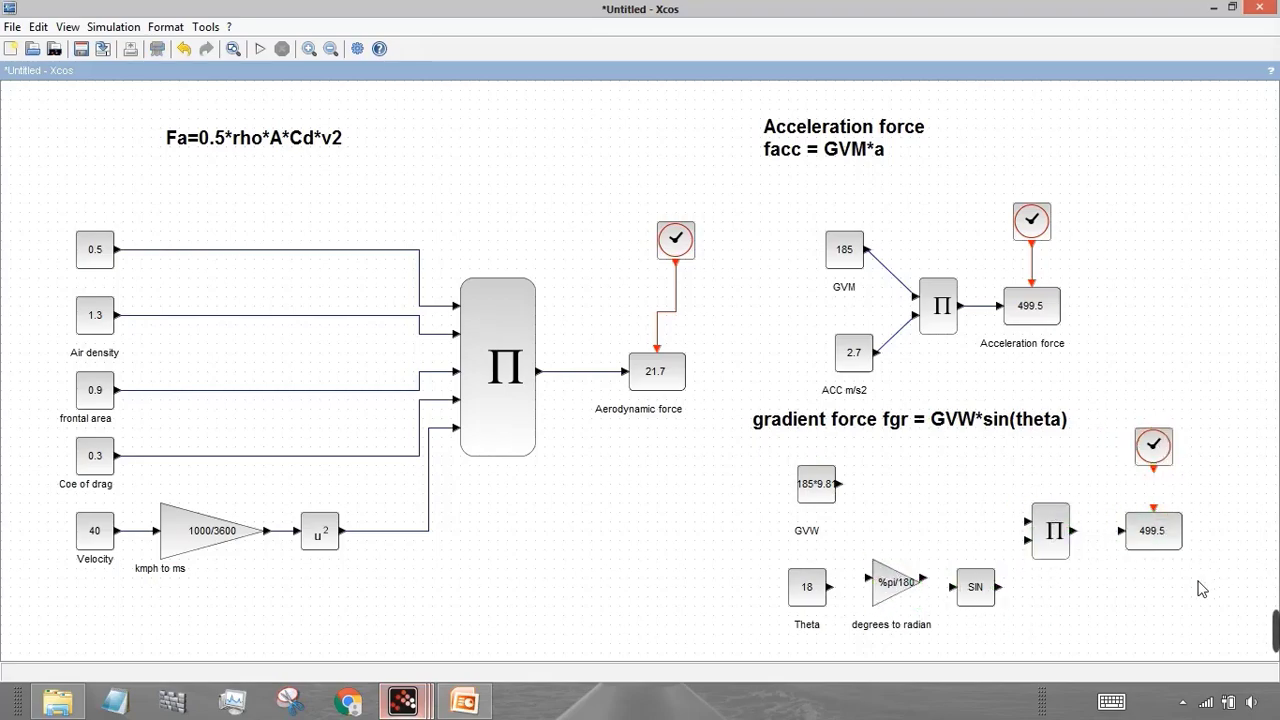
left_click_drag(964, 582, 989, 588)
left_click_drag(1062, 545, 1072, 545)
left_click(1097, 592)
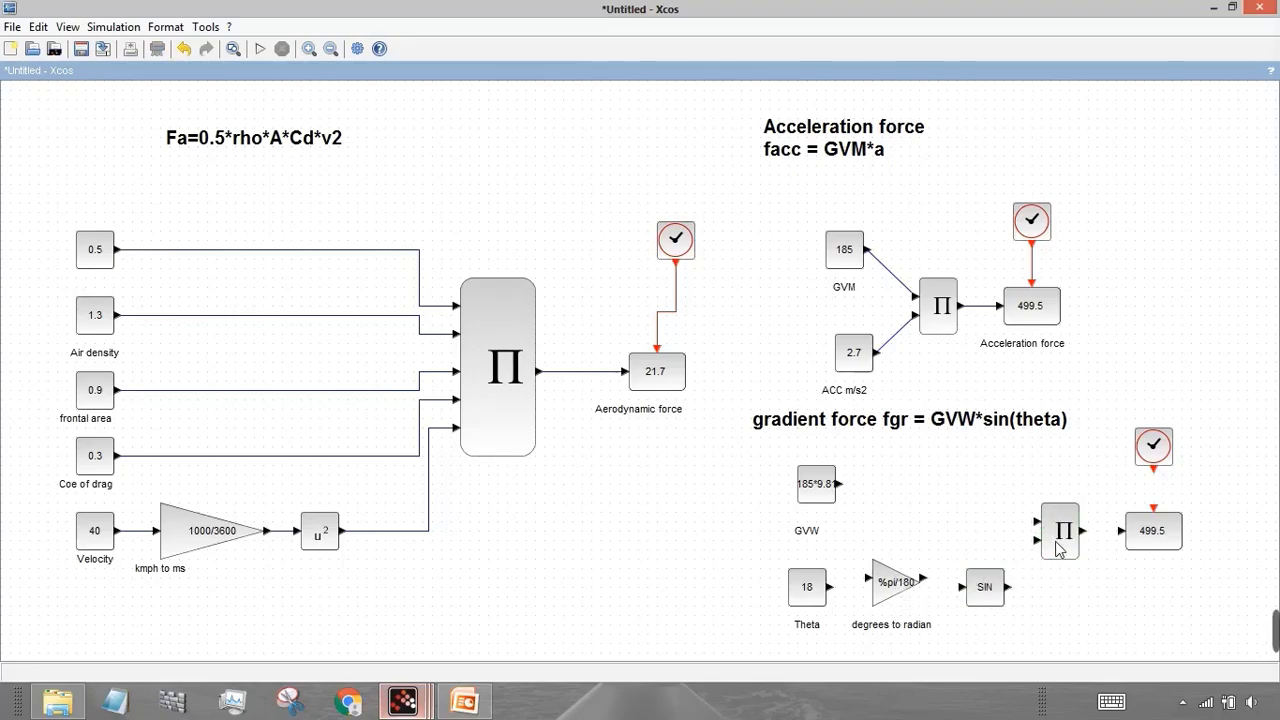
Step: Align the GVW constant above its label and connect its output to the upper input of the gradient force product block
mouse_move(832, 482)
left_mouse_down()
mouse_move(880, 511)
mouse_move(808, 492)
mouse_move(978, 530)
mouse_move(1032, 520)
mouse_move(1066, 531)
left_mouse_up()
left_click(841, 505)
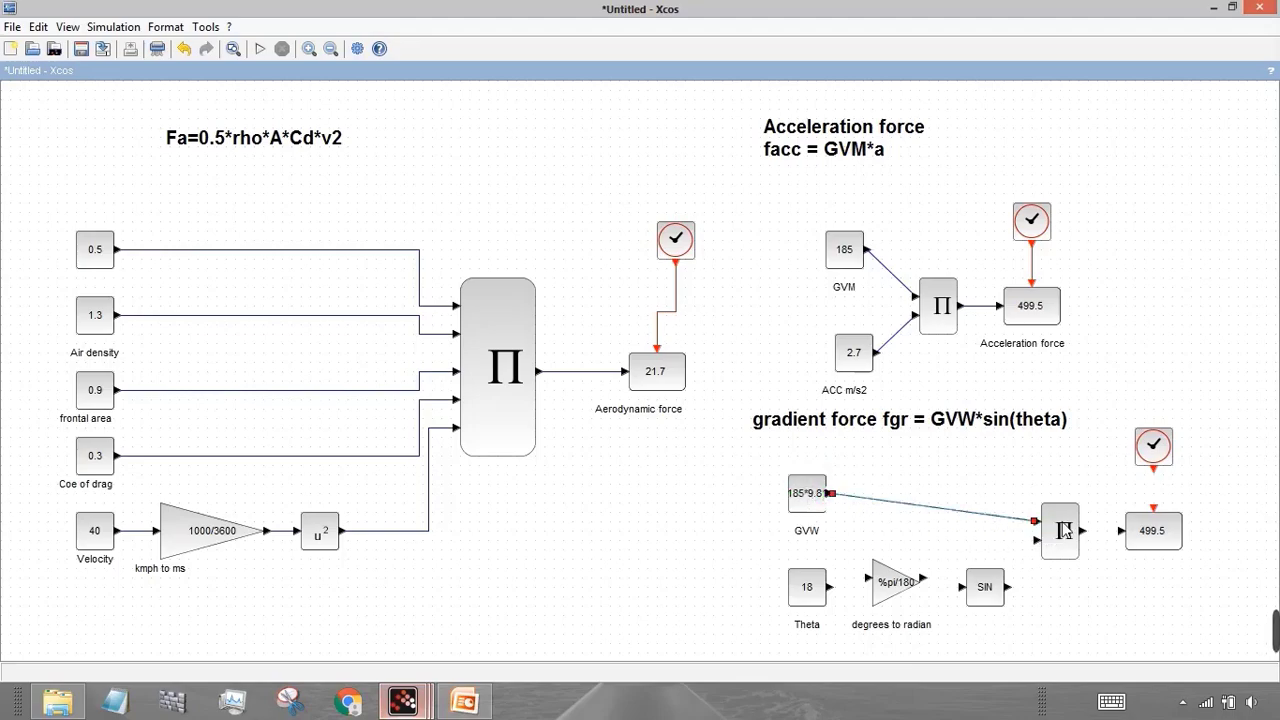
left_click(1114, 598)
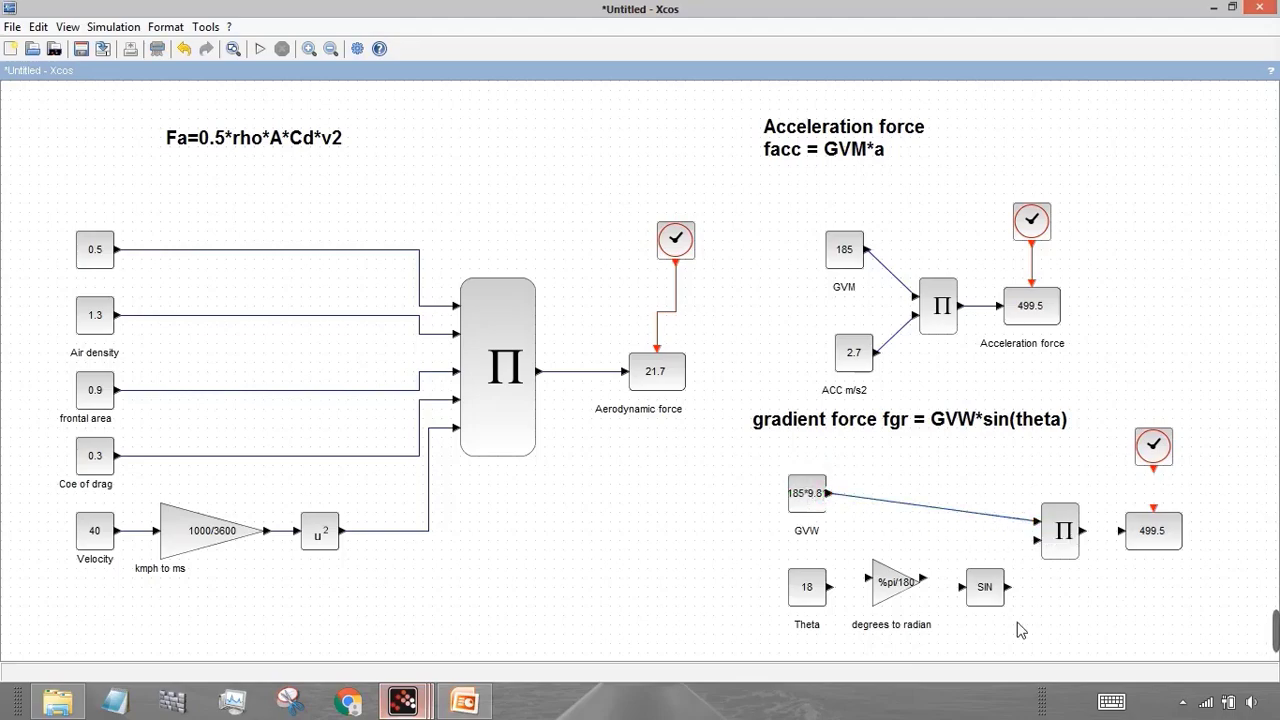
Step: Connect the Theta constant through the %pi/180 gain and SIN blocks to the product's lower input, and the product's output to the gradient force display
left_click(824, 593)
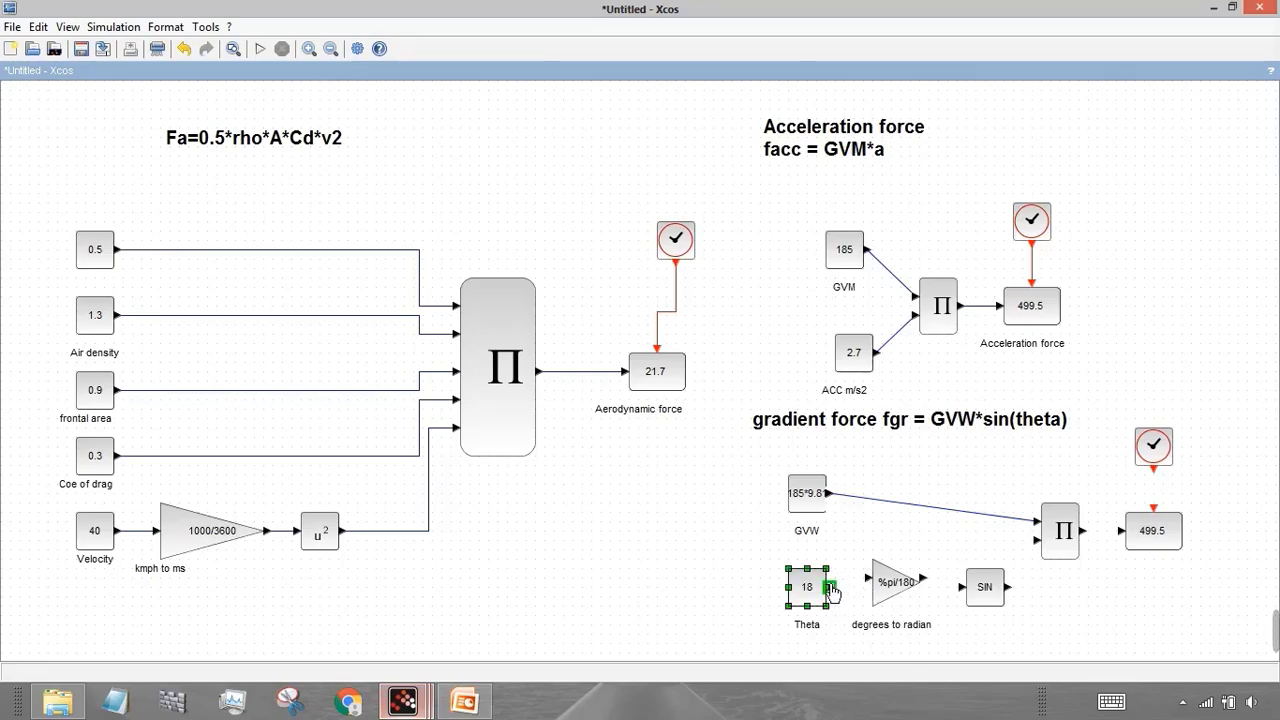
left_click(838, 594)
left_click_drag(831, 589, 1045, 535)
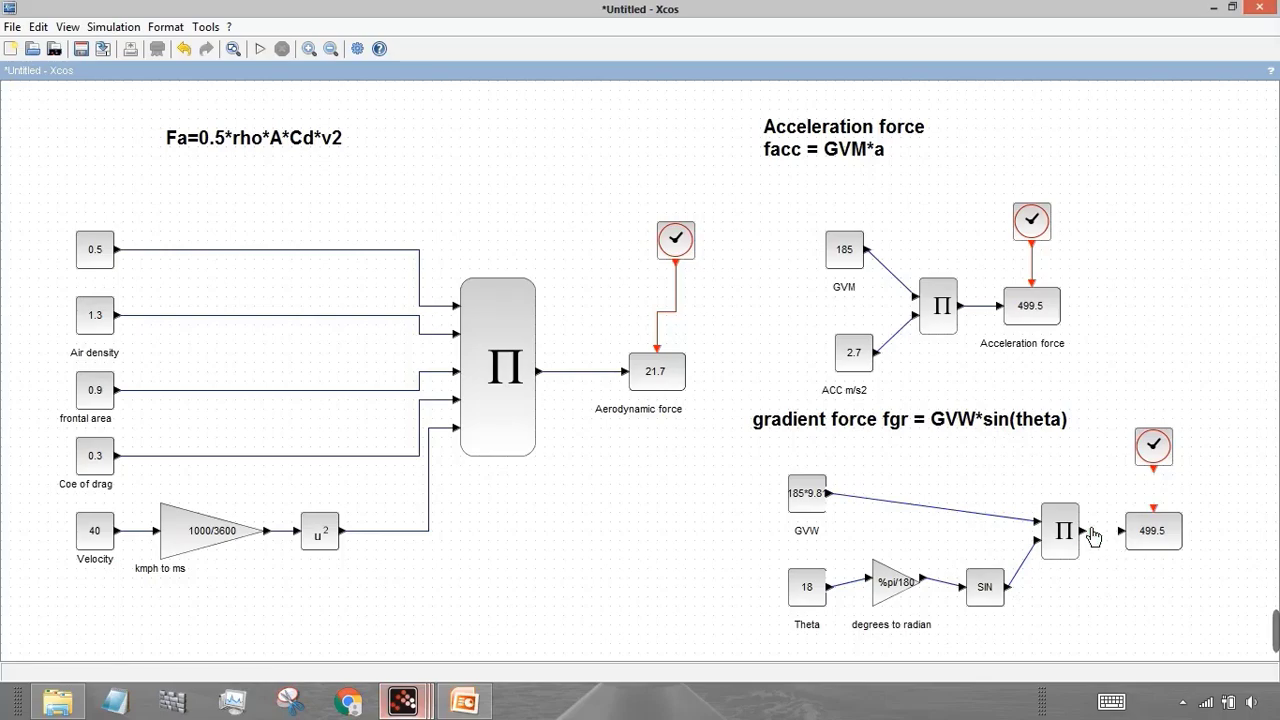
left_click_drag(1084, 531, 1121, 531)
Step: Add the text label "Gradient force" beneath the gradient force display
double_click(1142, 570)
double_click(1145, 576)
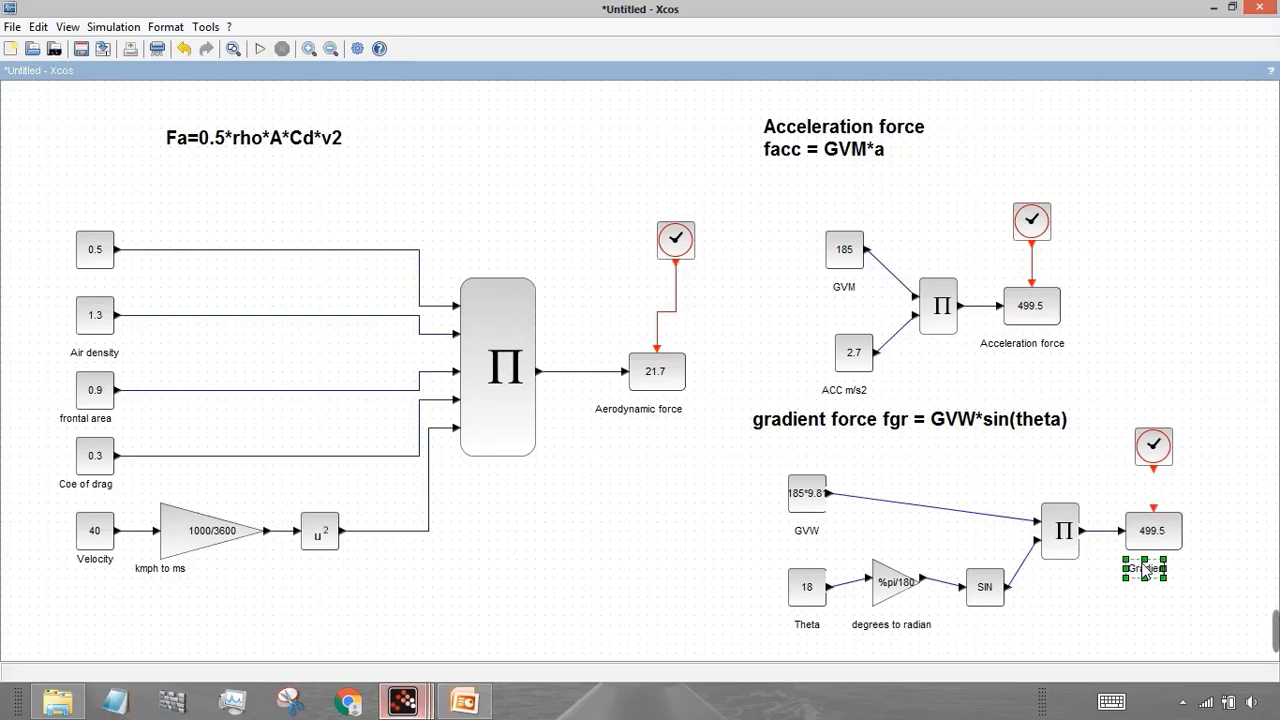
type("ce")
left_click(1233, 516)
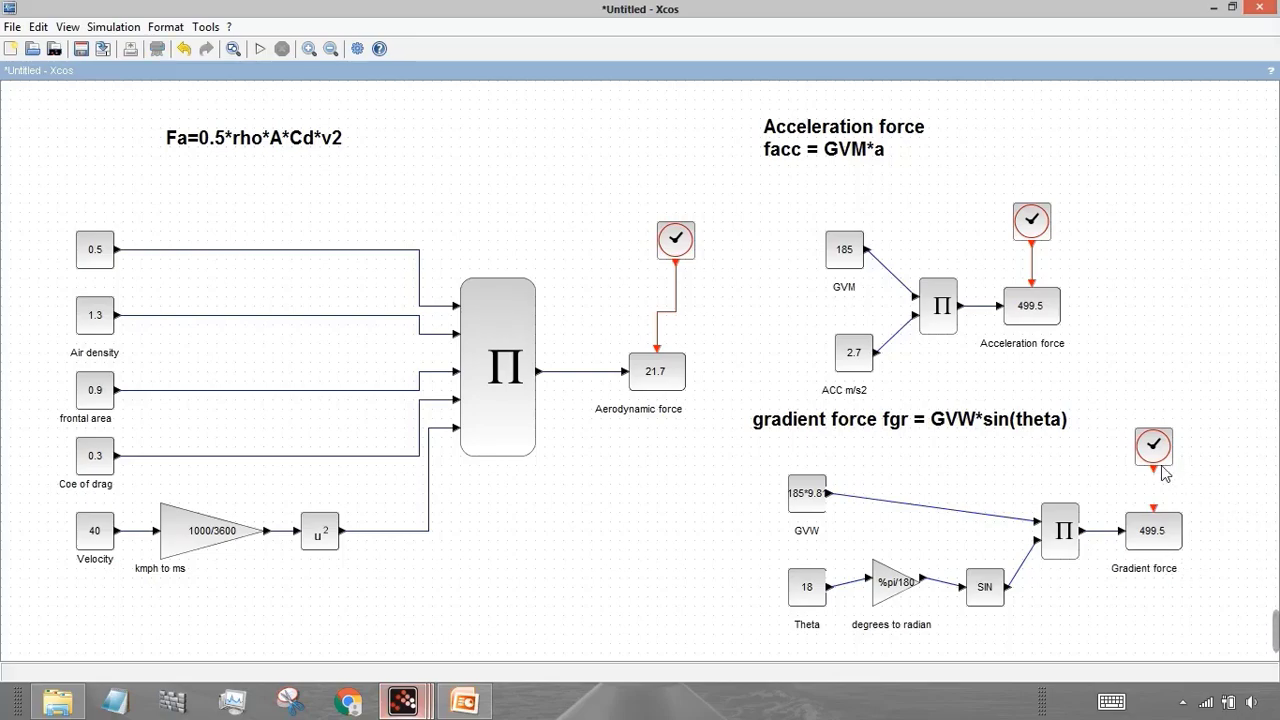
Step: Connect the clock to the gradient force display's event input and run the simulation
left_click_drag(1156, 470, 1154, 516)
left_click(259, 50)
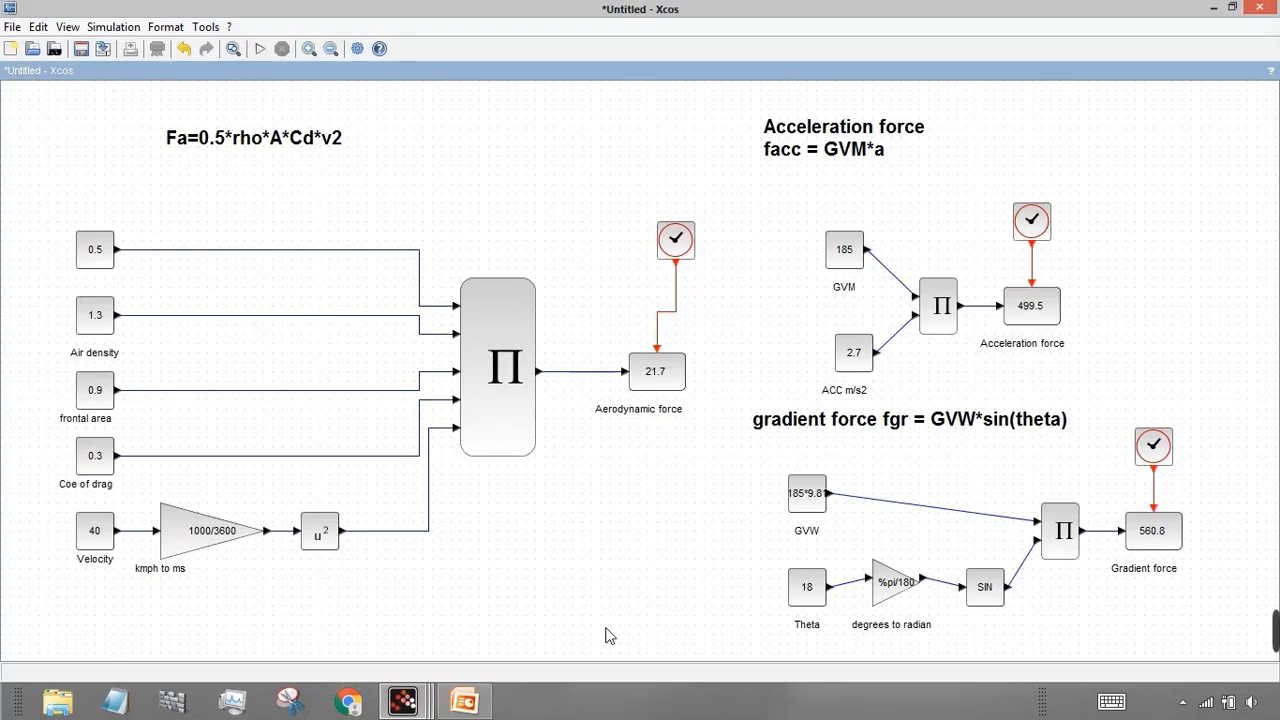
Step: Switch to PowerPoint and show the Rolling Resistance Force slide to read its formula and Crr table
left_click(483, 703)
key("shift+F5")
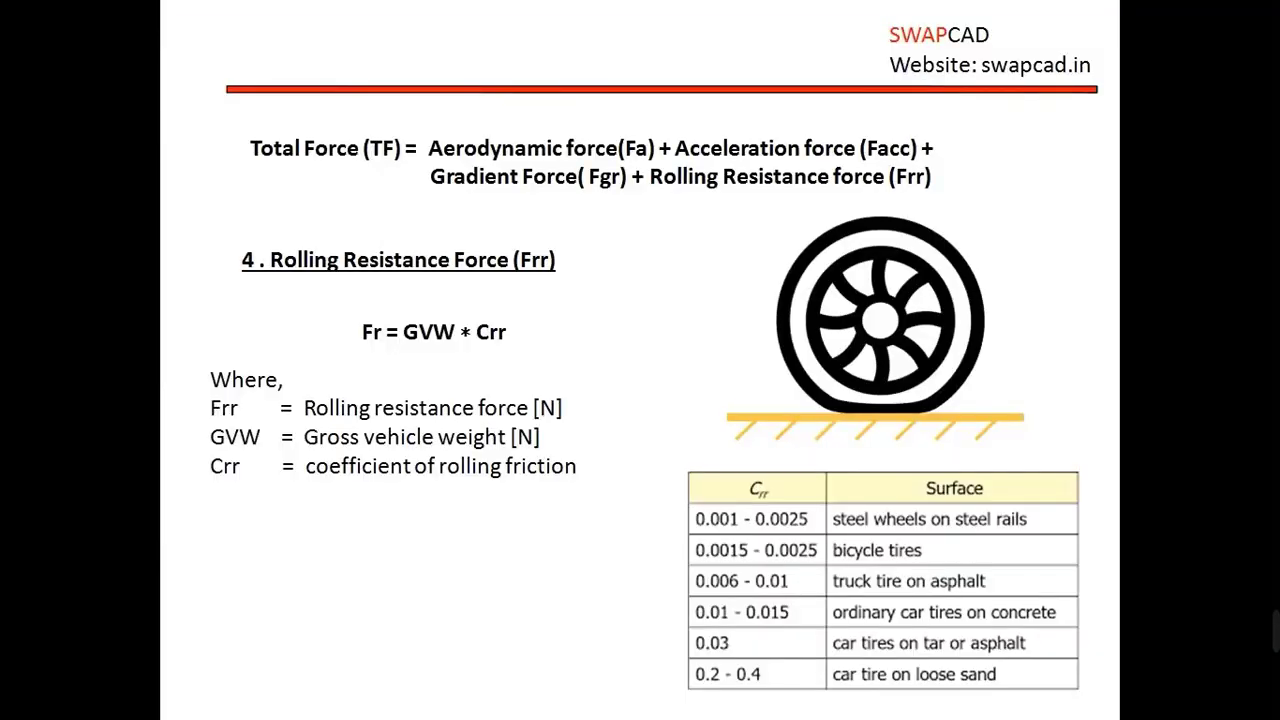
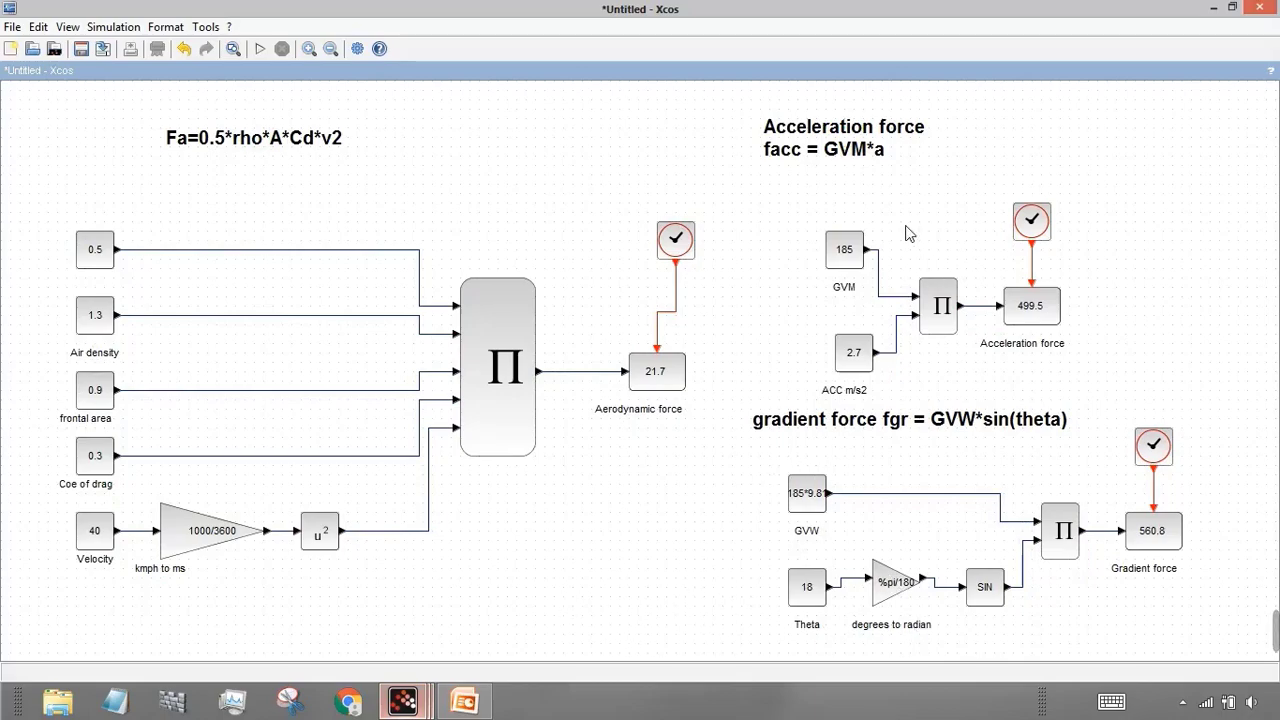
Step: Duplicate the gradient force heading and place the copy to the right of the acceleration force heading
mouse_move(860, 131)
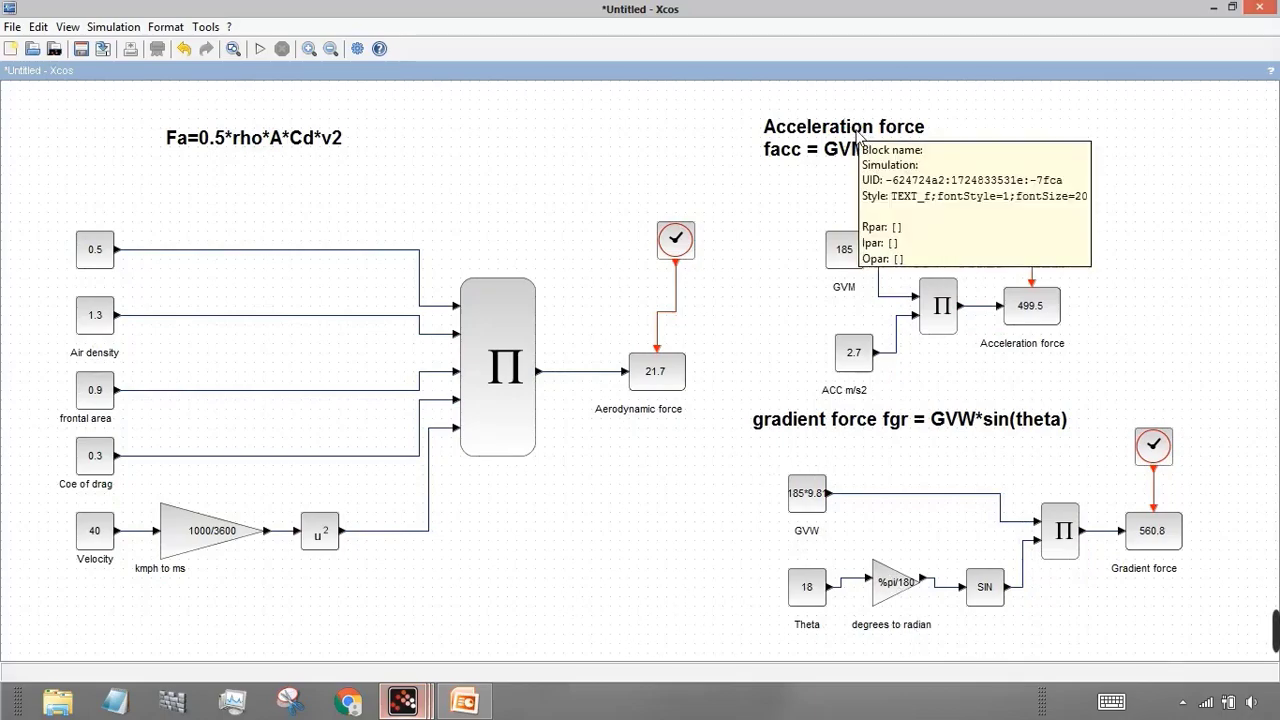
left_click(896, 418)
left_click_drag(1240, 280, 1240, 148)
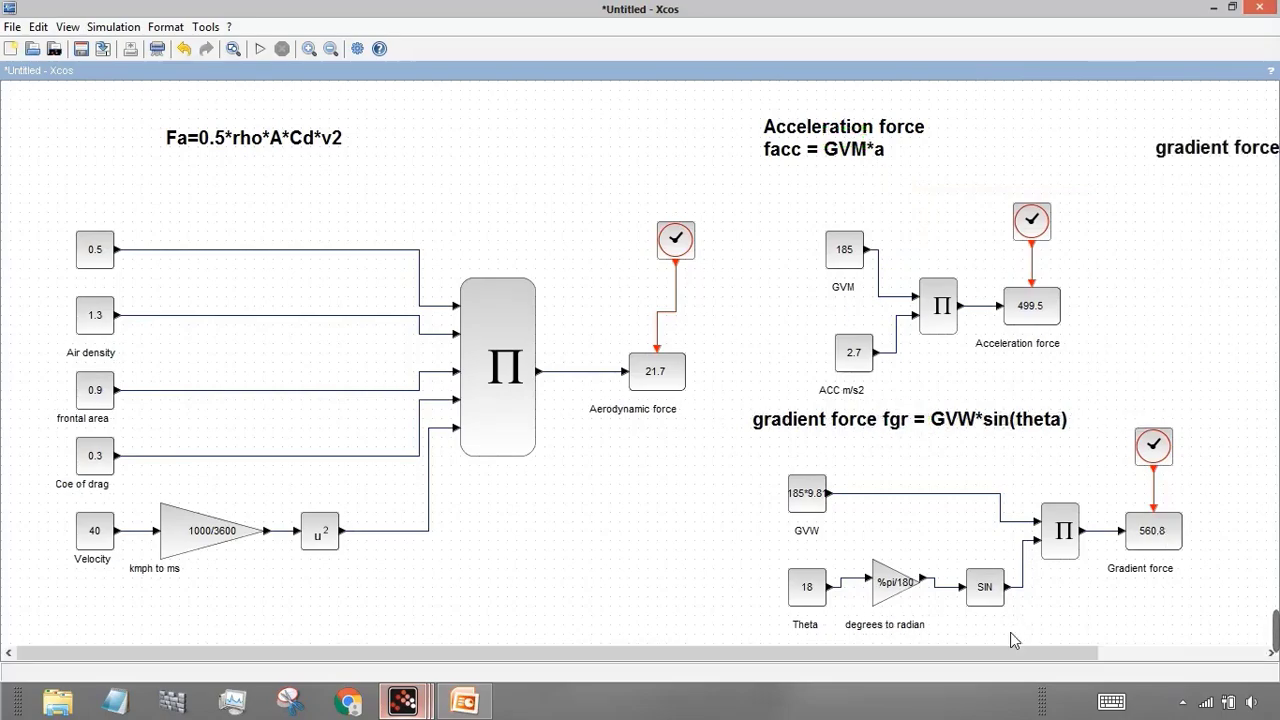
left_click_drag(1049, 653, 1215, 653)
left_click_drag(1093, 153, 1268, 143)
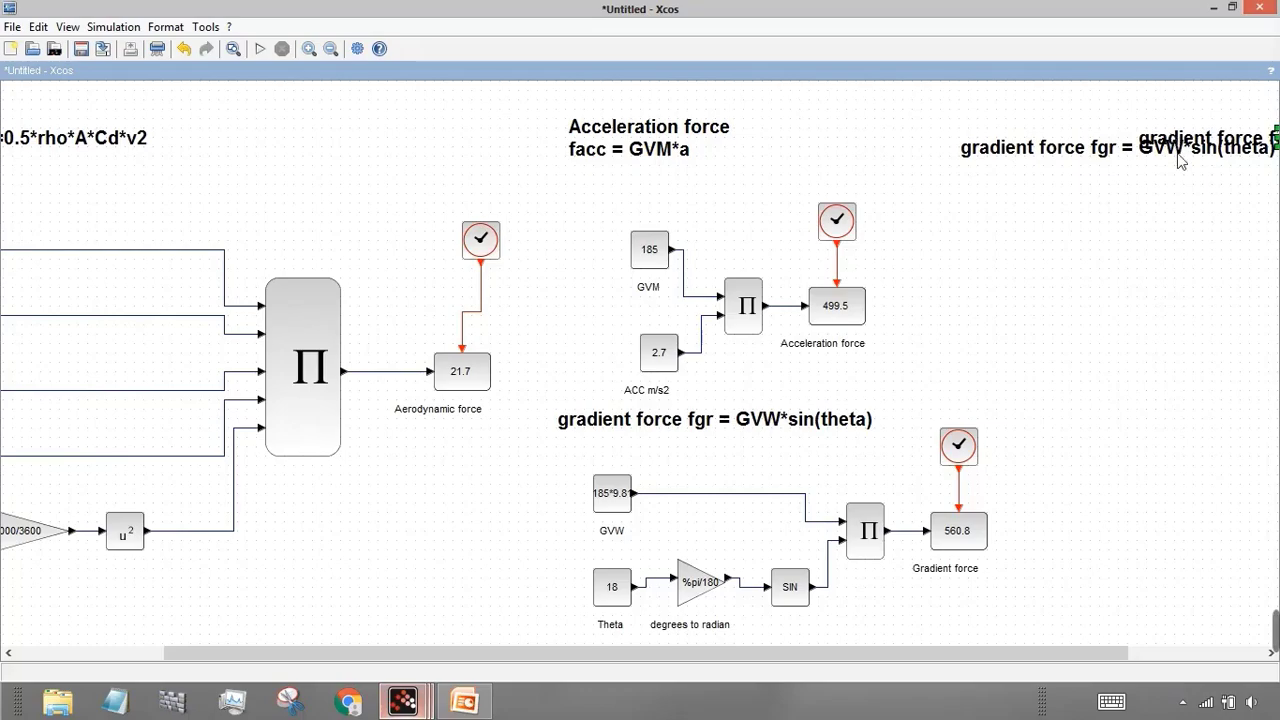
key("ctrl+z")
left_click_drag(1140, 148, 1142, 156)
left_click_drag(1270, 157, 1268, 150)
double_click(1031, 143)
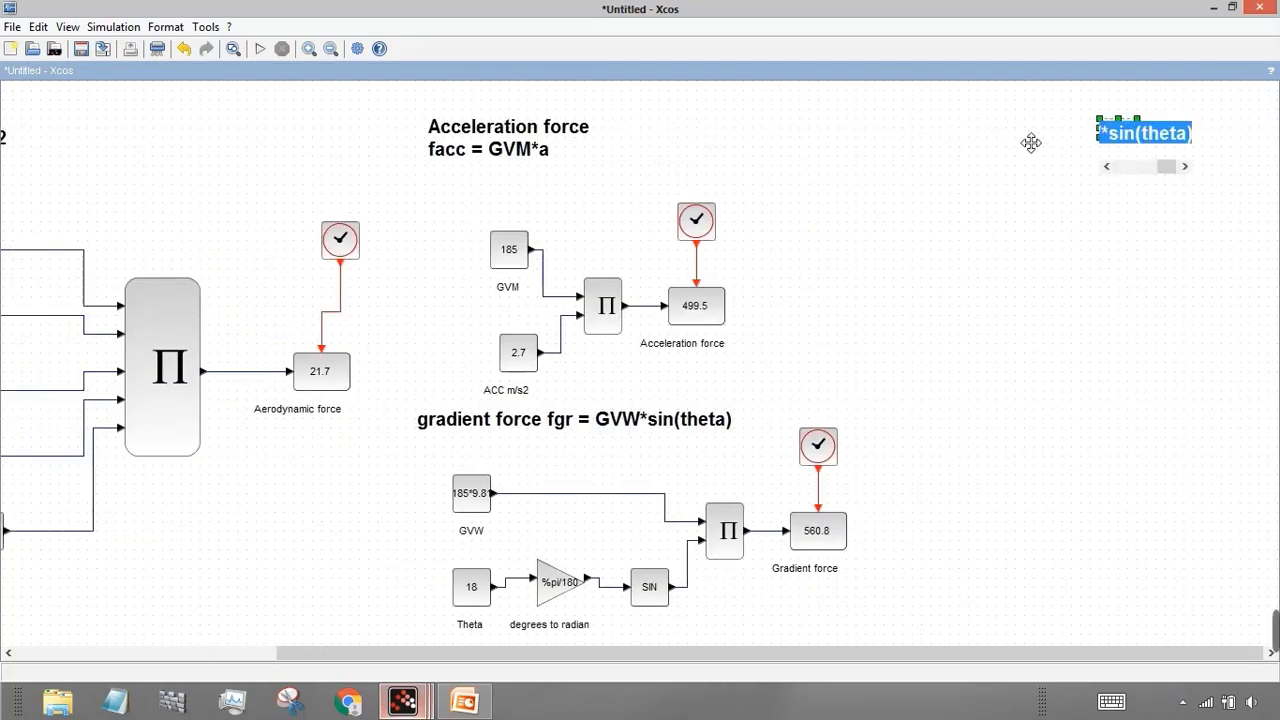
left_click(1115, 140)
left_click(1158, 153)
Step: Change the copied heading's text to "Rolling resistance force fr = GVW*Crr" and shift the heading slightly up and to the left
left_click(1115, 140)
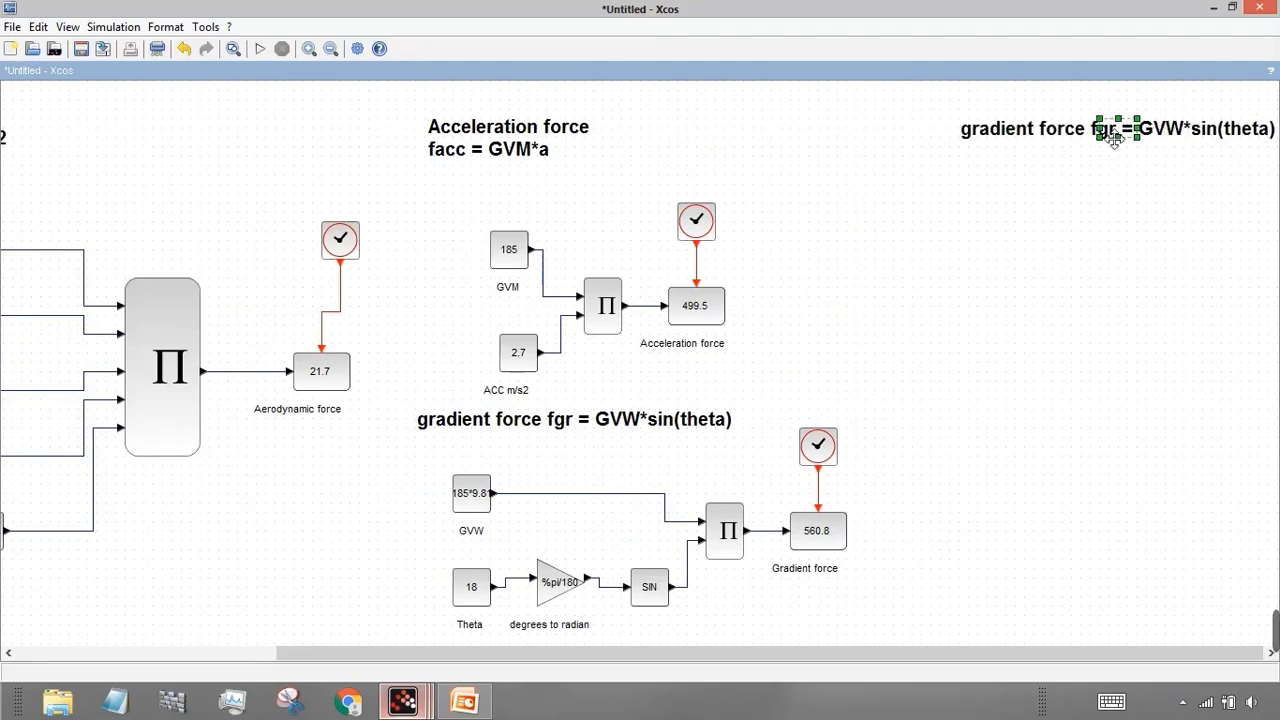
key("ctrl+F2")
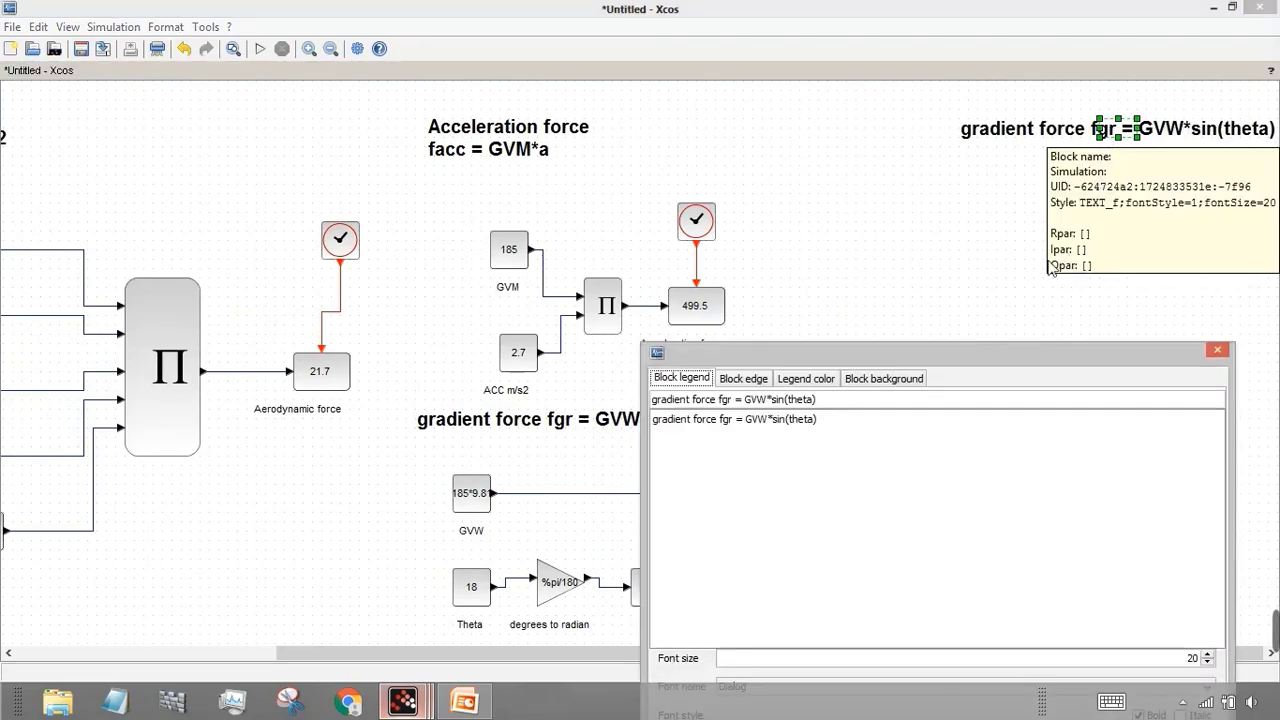
left_click_drag(951, 358, 991, 214)
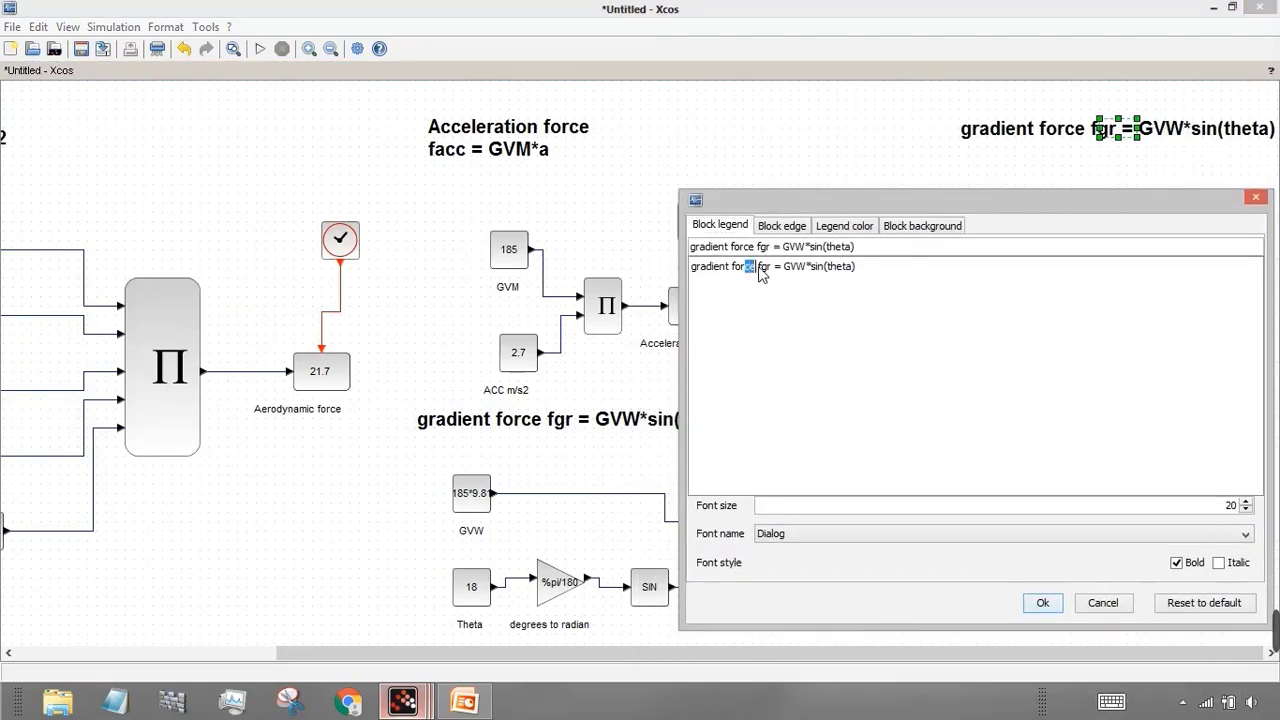
left_click_drag(755, 267, 691, 267)
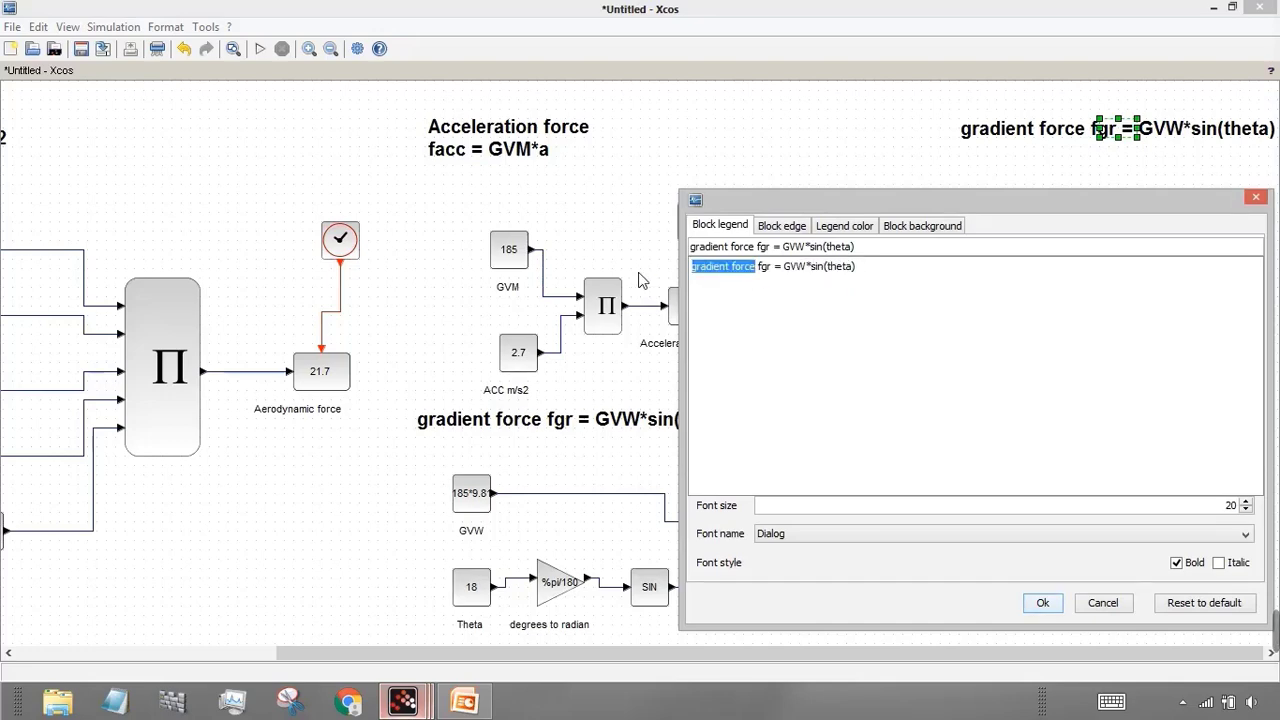
key("BackSpace")
type("Rolling")
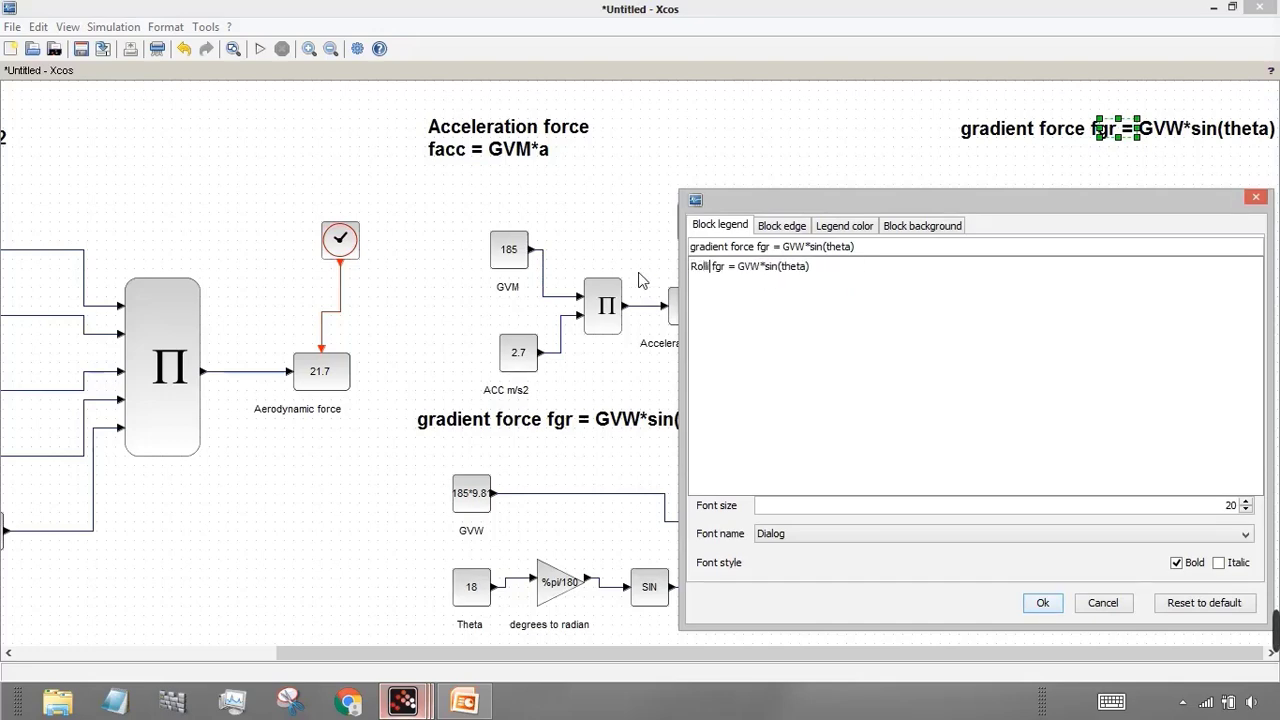
type(" resista")
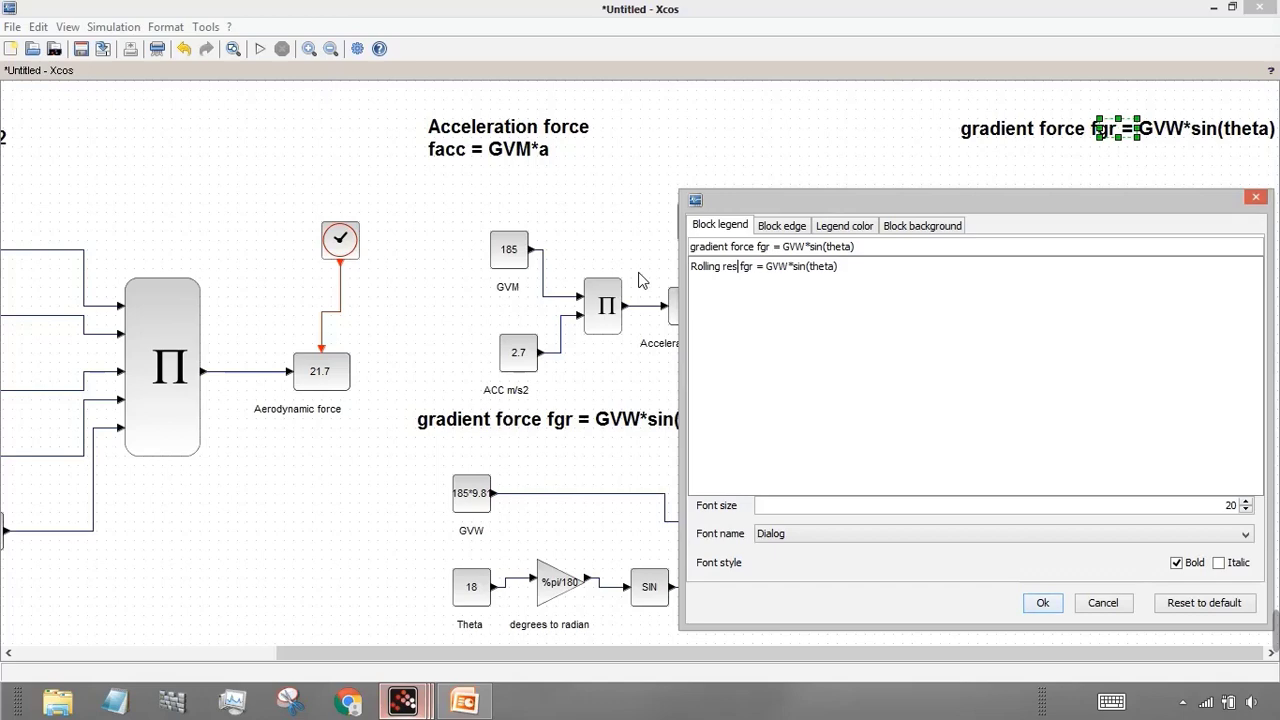
type("nce forc")
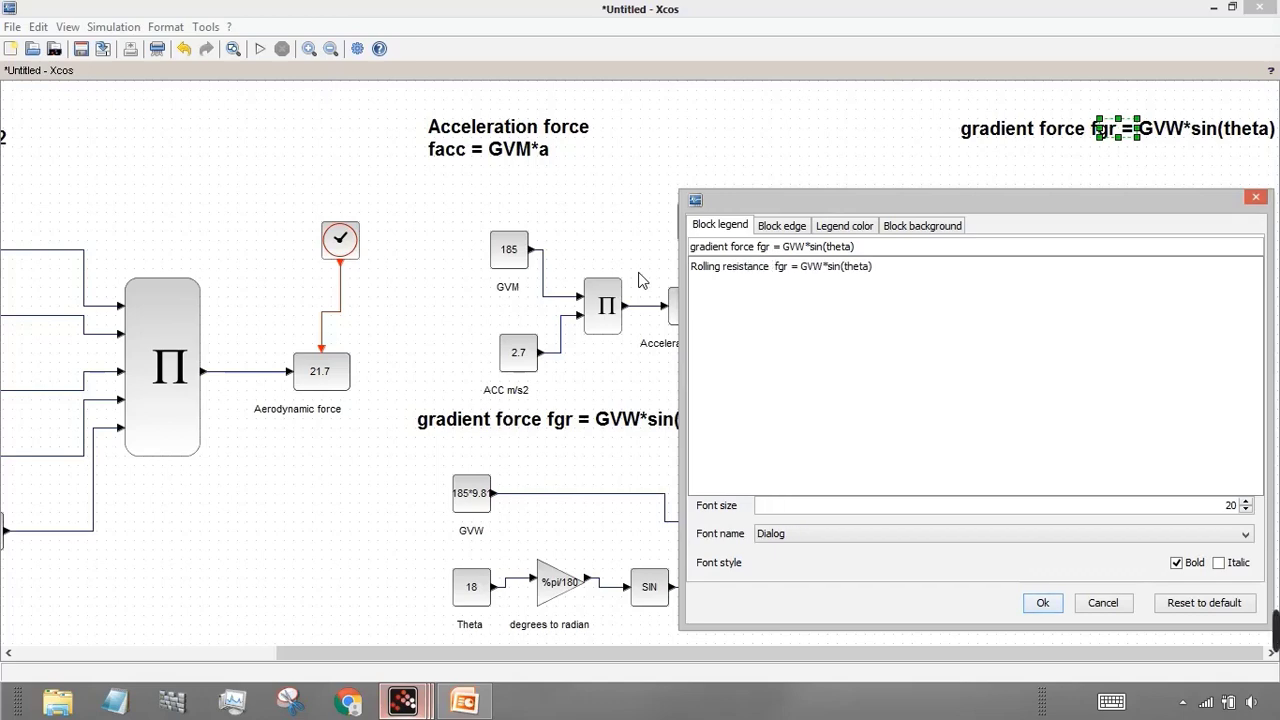
type("e")
key("Left")
key("BackSpace")
key("Right")
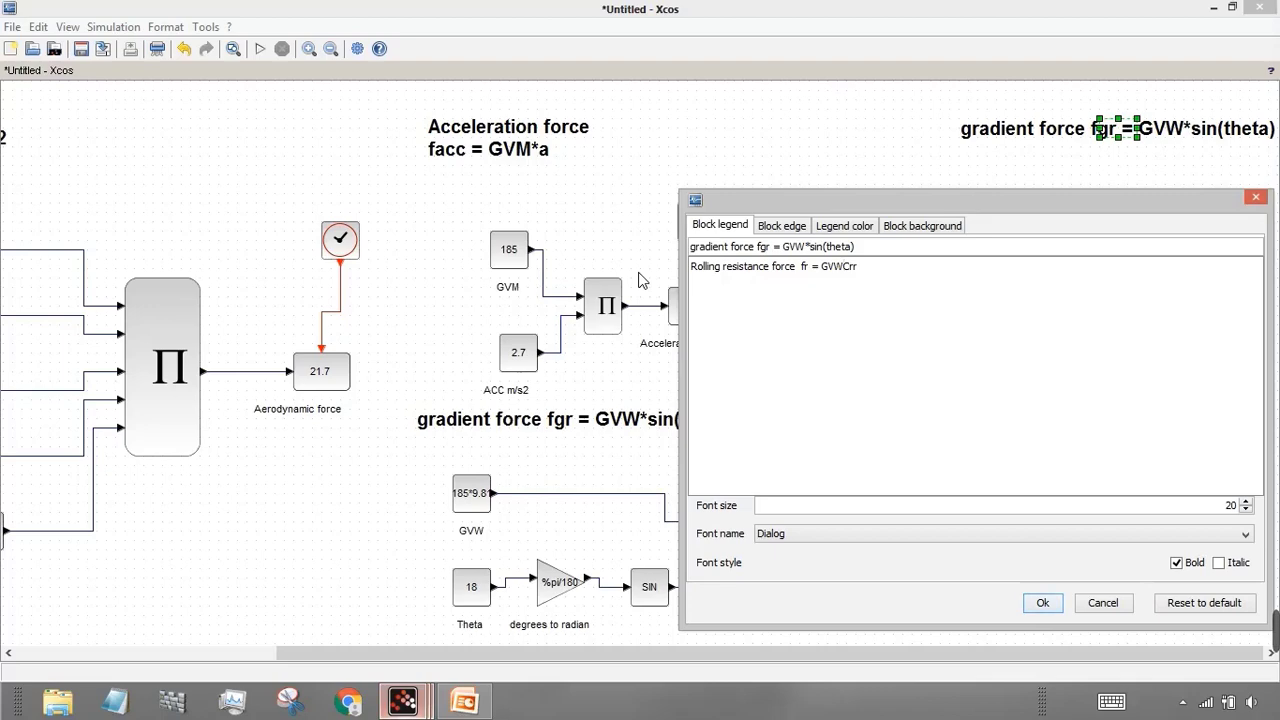
left_click(1045, 602)
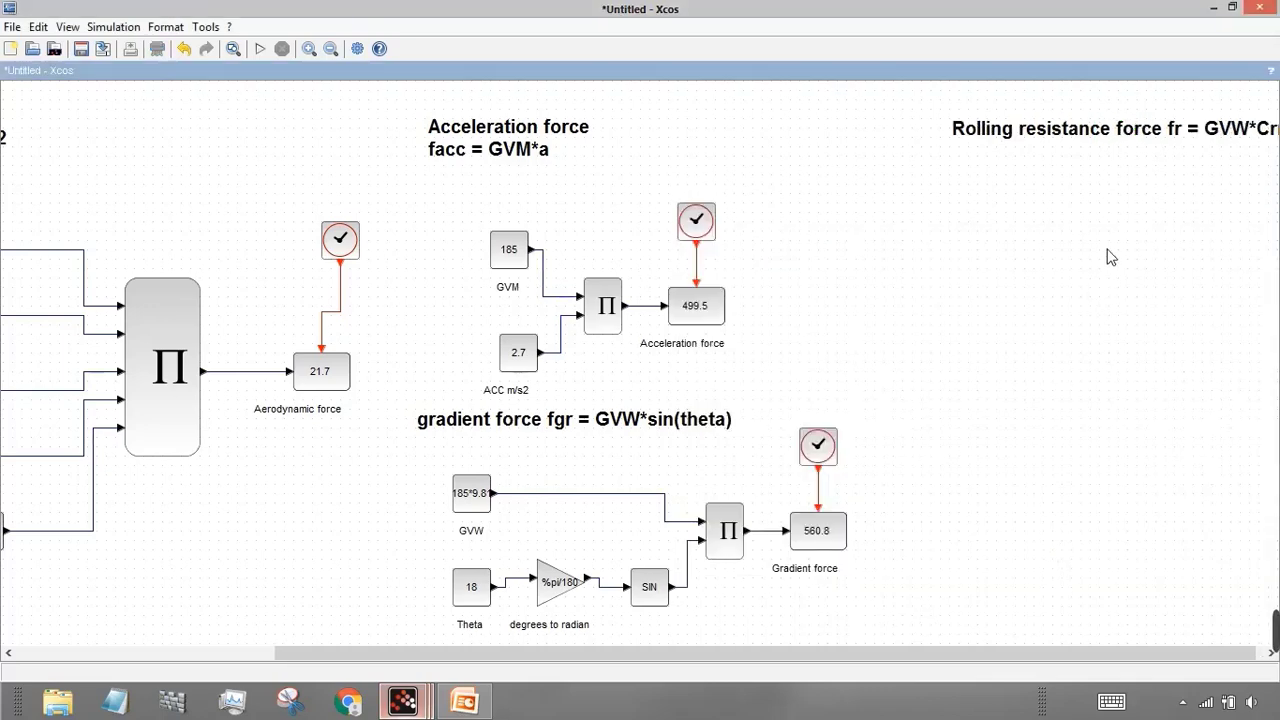
left_click_drag(1136, 130, 1044, 114)
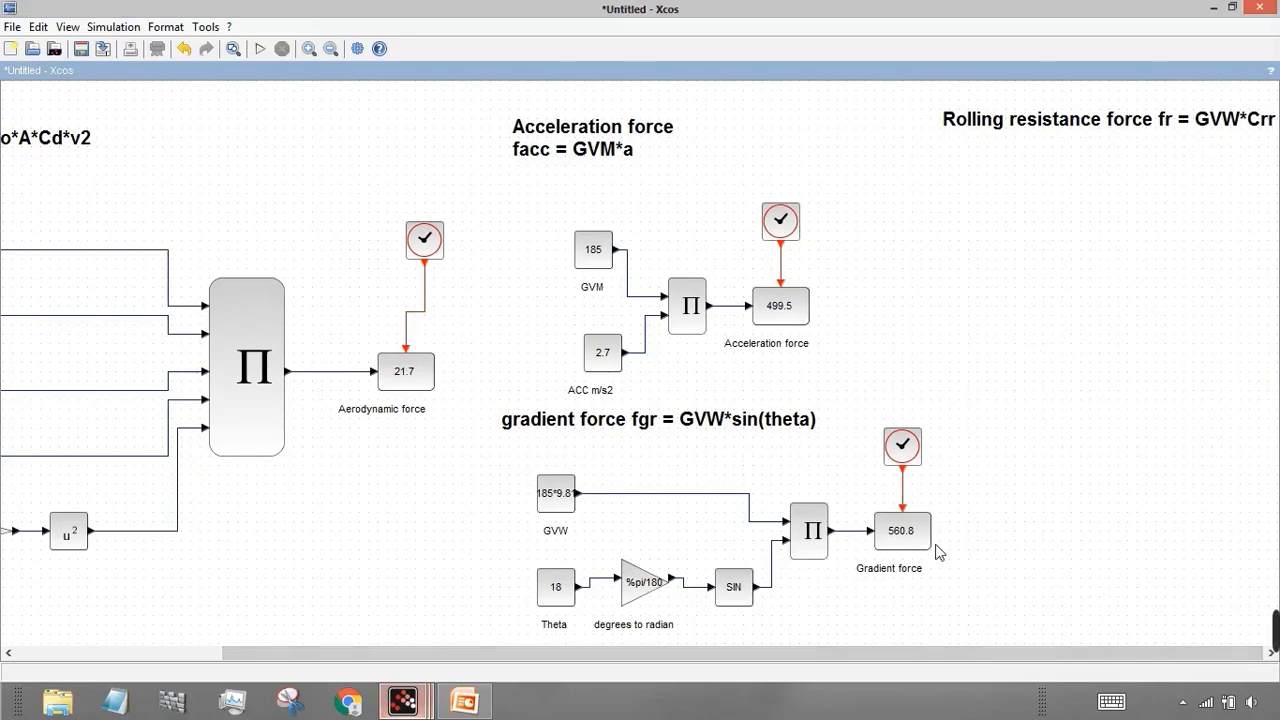
left_click_drag(548, 495, 986, 219)
left_click(1048, 287)
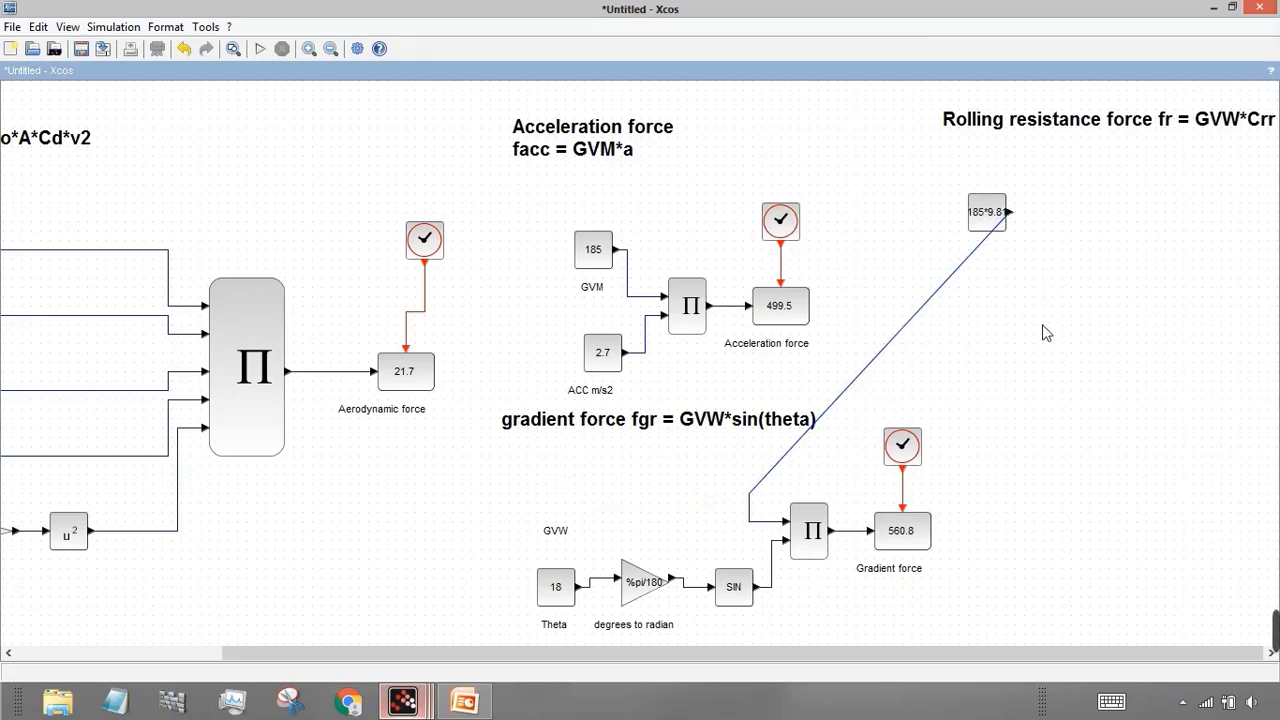
key("ctrl+z")
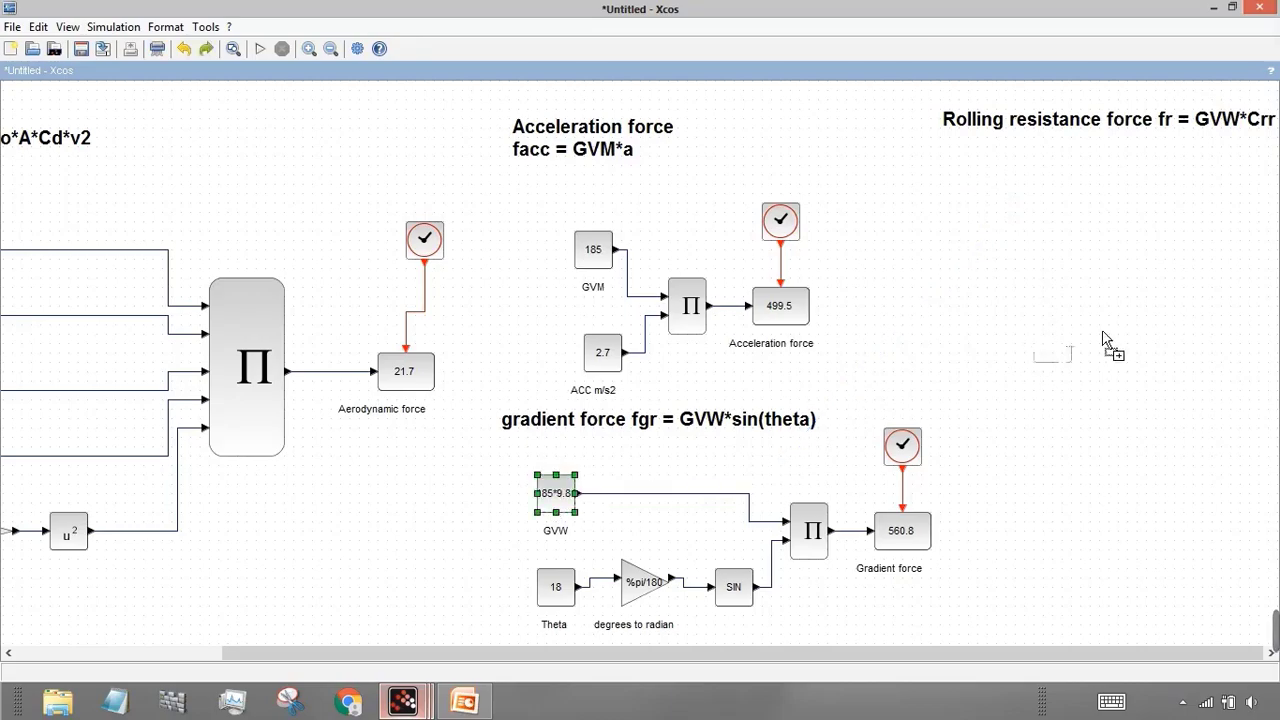
Step: Copy the 185*9.81 GVW constant and the 185 GVM constant beneath the rolling resistance heading, one above the other
left_click_drag(1005, 227, 1005, 209)
left_click(1038, 335)
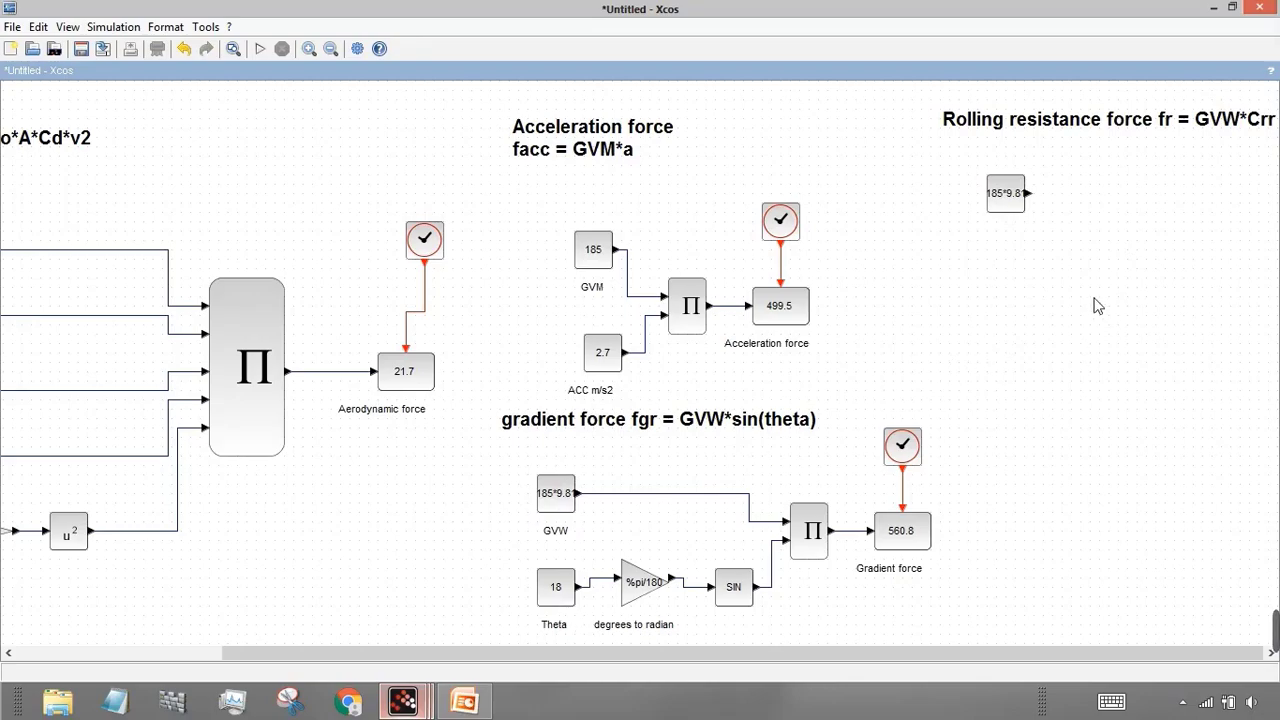
left_click_drag(597, 249, 1000, 296)
left_click(1082, 370)
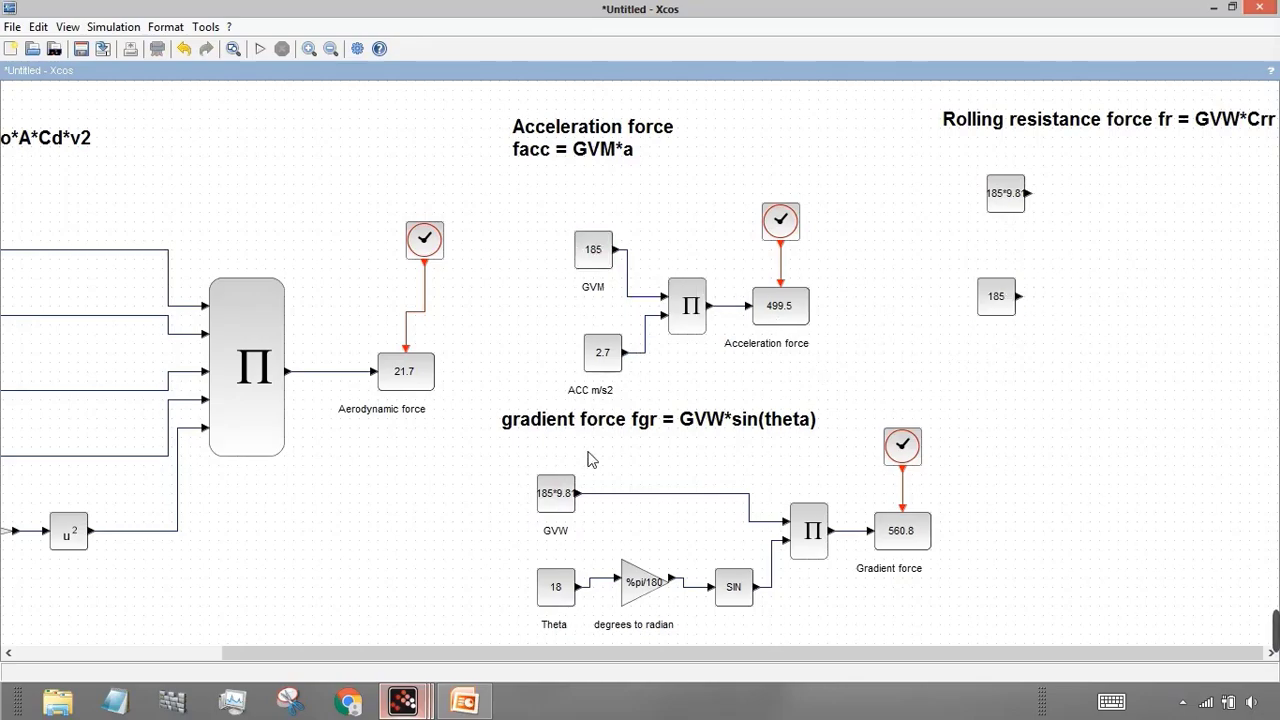
Step: Copy a product block, a display and a clock to the right of the two rolling resistance constants
left_click_drag(688, 308, 1100, 250)
left_click(893, 545)
left_click_drag(908, 450, 1193, 205)
left_click(1178, 468)
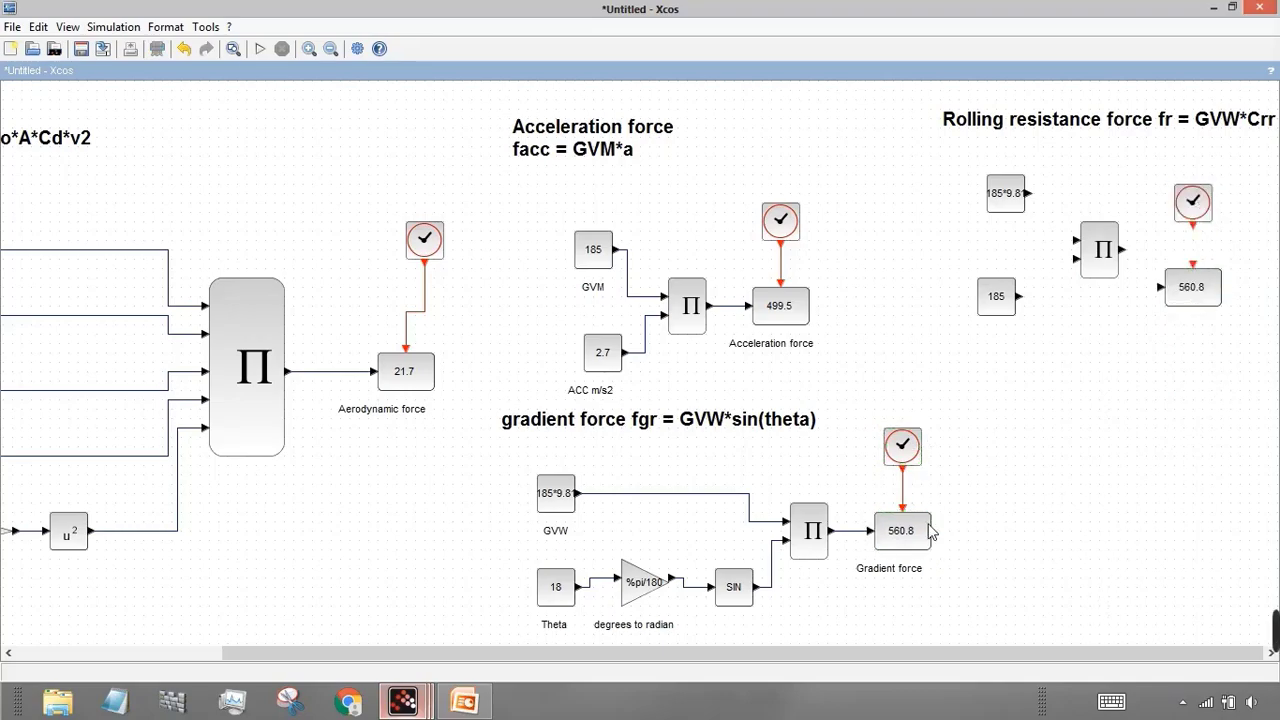
Step: Move the rolling resistance heading and all its copied blocks together to the right and slightly down
left_click_drag(921, 88, 1278, 392)
left_click_drag(1027, 205, 1172, 237)
left_click(1178, 338)
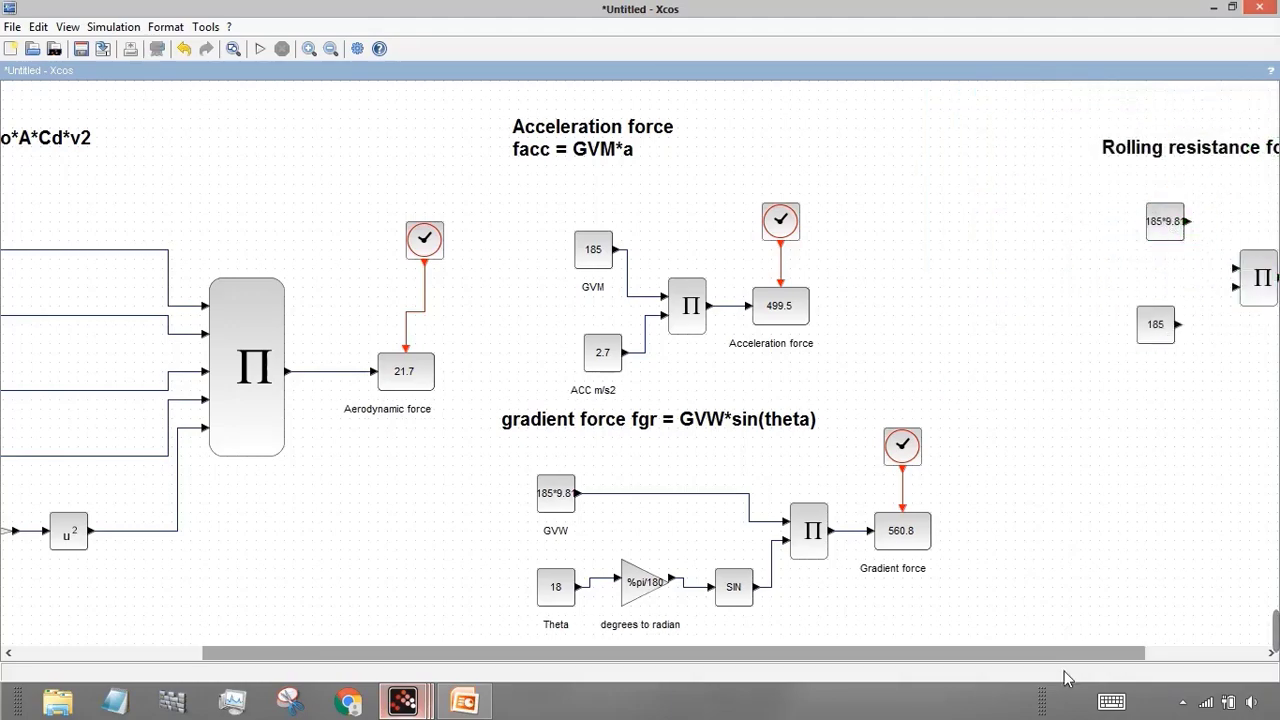
Step: Align the two rolling resistance constants vertically and shift the product, display, clock and heading slightly to the left
left_click_drag(1067, 654, 1185, 654)
left_click(1005, 221)
left_click_drag(1005, 221, 949, 231)
left_click_drag(1000, 330, 953, 330)
left_click(1082, 285)
left_click_drag(1082, 285, 1045, 285)
left_click_drag(1212, 325, 1194, 326)
left_click_drag(1208, 230, 1153, 228)
left_click_drag(1112, 160, 1055, 143)
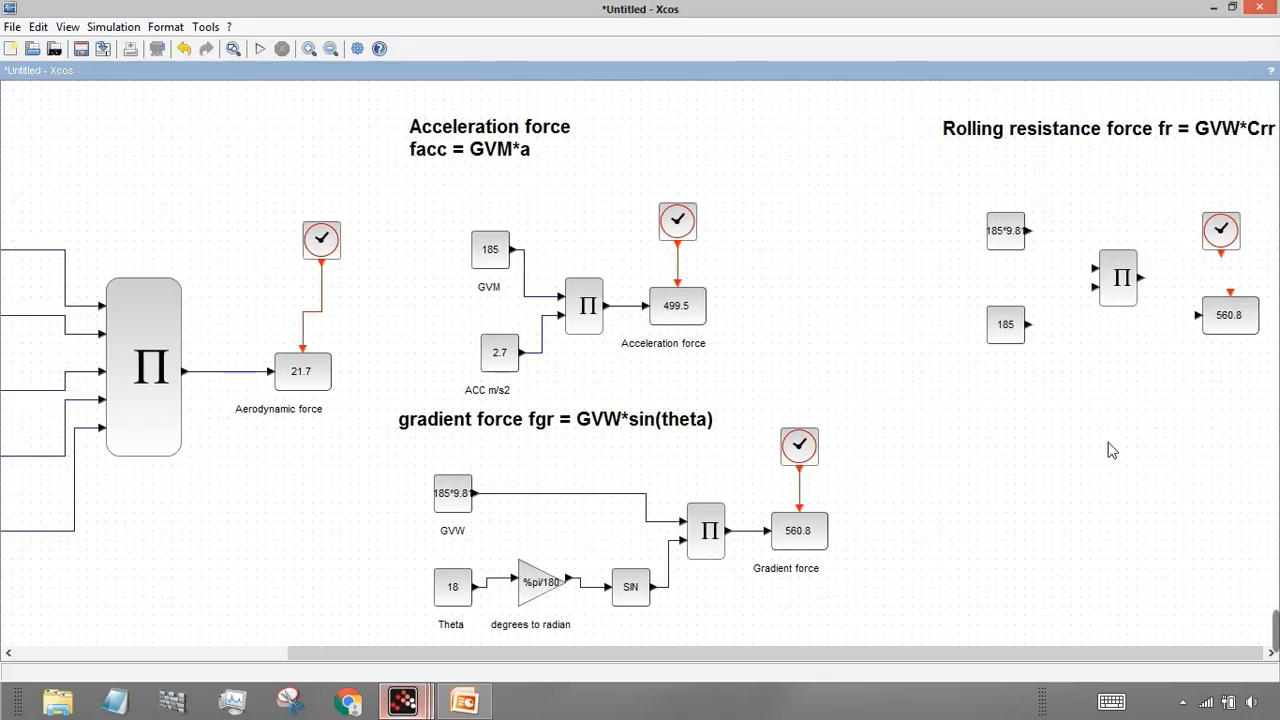
Step: Spread out the rolling resistance layout by moving the heading, clock, display and product right and lowering the 185 constant
left_click_drag(1083, 133, 1250, 145)
left_click_drag(1052, 231, 1112, 265)
left_click_drag(963, 277, 1019, 305)
left_click_drag(838, 342, 838, 417)
left_click_drag(845, 232, 826, 232)
left_click(944, 421)
left_click_drag(837, 400, 818, 400)
left_click(935, 386)
Step: Set the upper rolling resistance constant's value to 1814.85
left_click(826, 237)
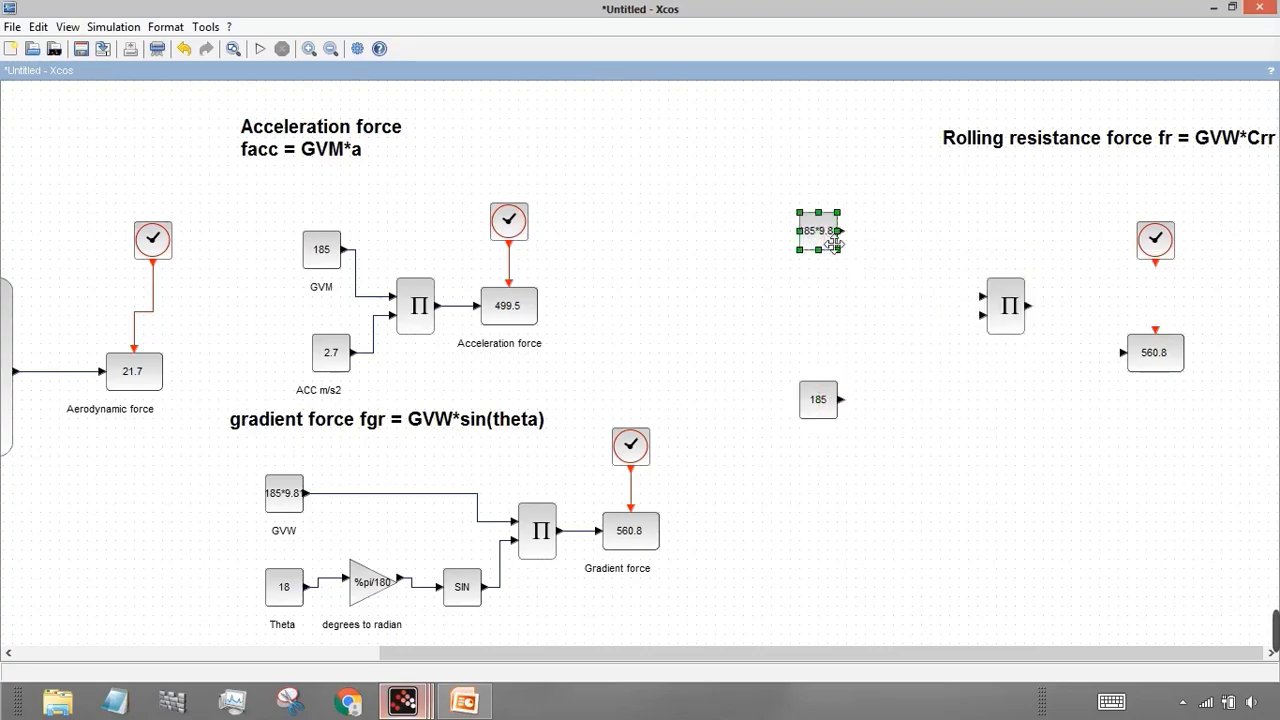
double_click(830, 241)
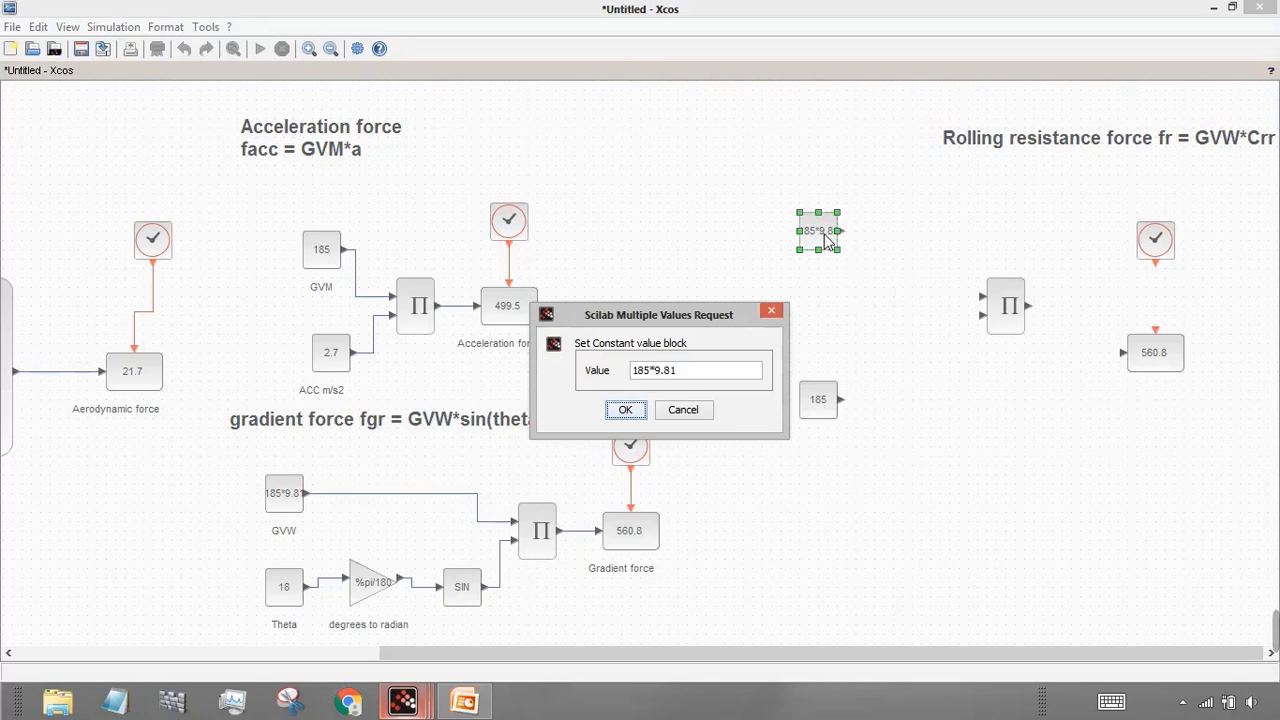
left_click(700, 372)
key("BackSpace")
key("BackSpace")
key("BackSpace")
key("BackSpace")
key("BackSpace")
key("BackSpace")
key("BackSpace")
key("BackSpace")
key("BackSpace")
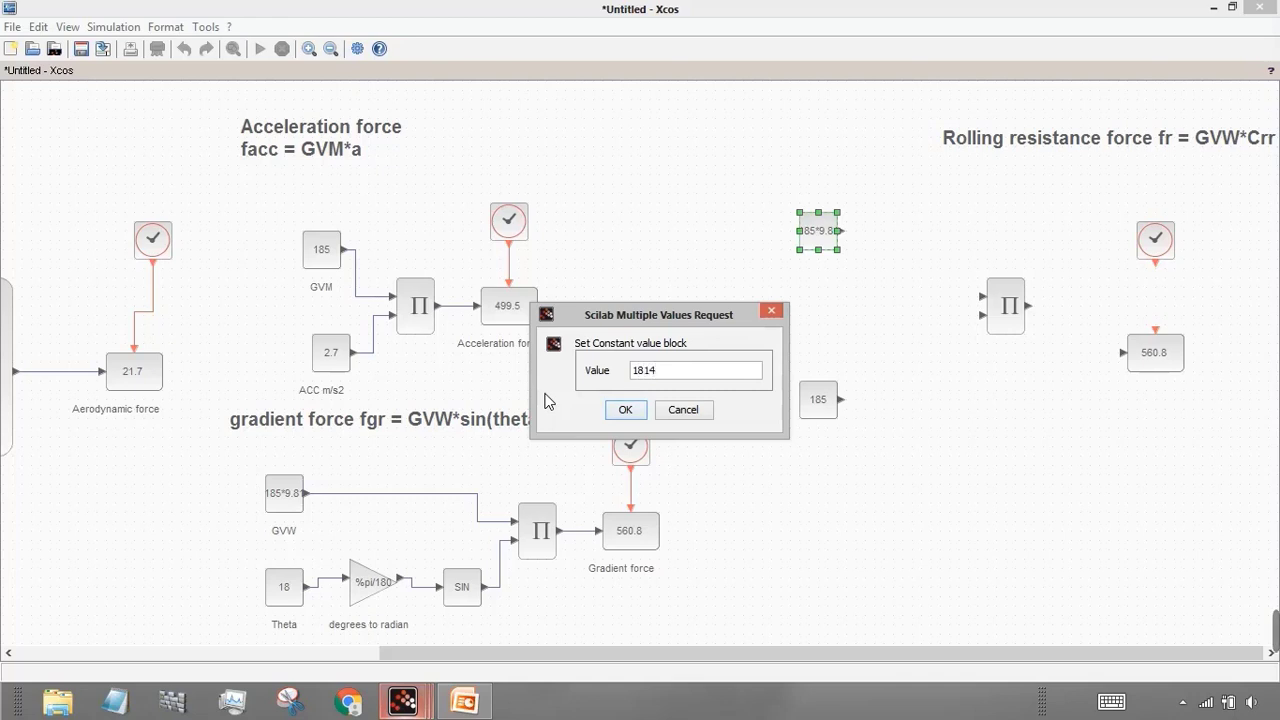
left_click(622, 411)
Step: Add the text label "GVW" beneath the 1814.85 constant
double_click(820, 274)
type("GVW")
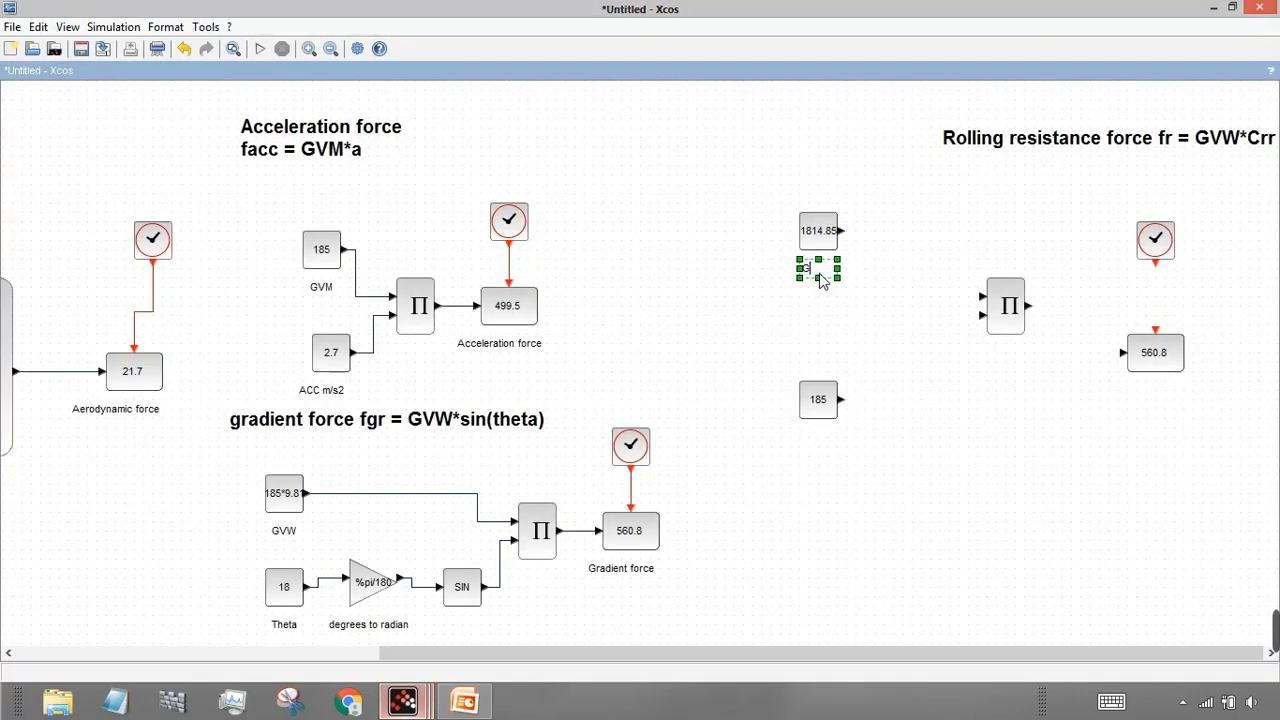
left_click(934, 377)
Step: Set the lower rolling resistance constant to 0.2 and add the text label "Crr" beneath it
left_click(838, 412)
double_click(836, 410)
left_click_drag(665, 376, 580, 368)
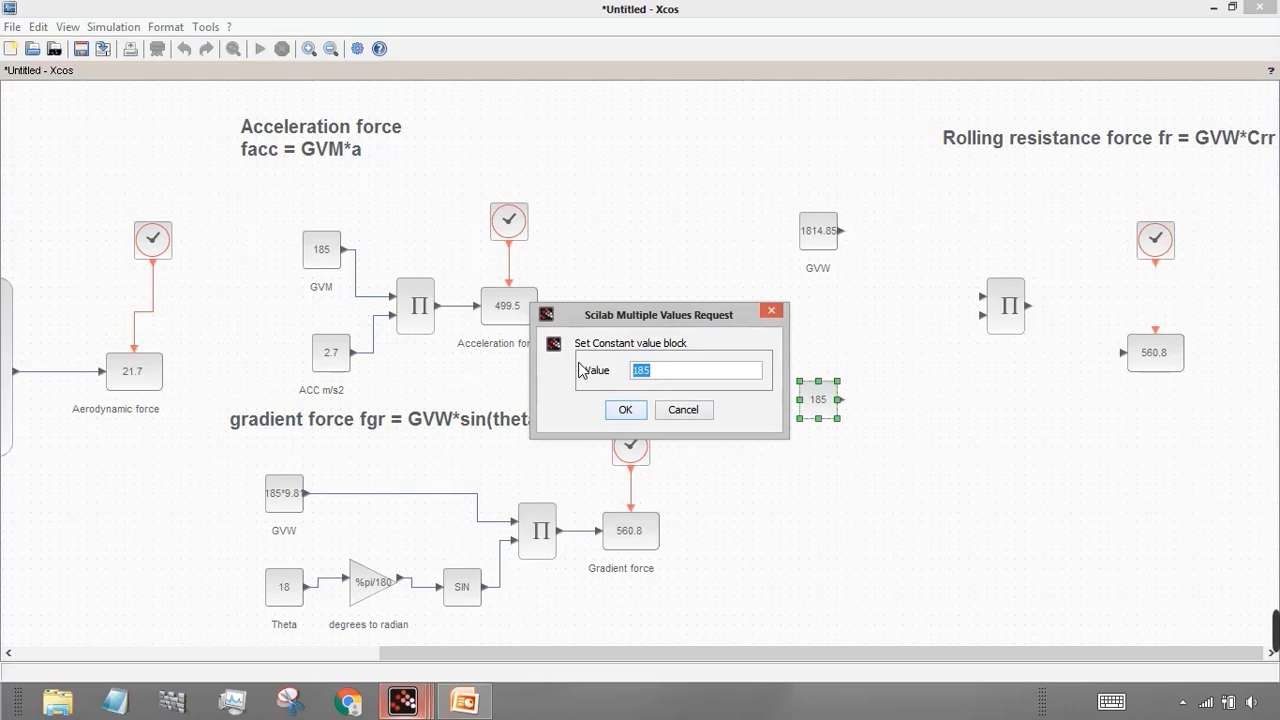
type("0.2")
left_click(625, 409)
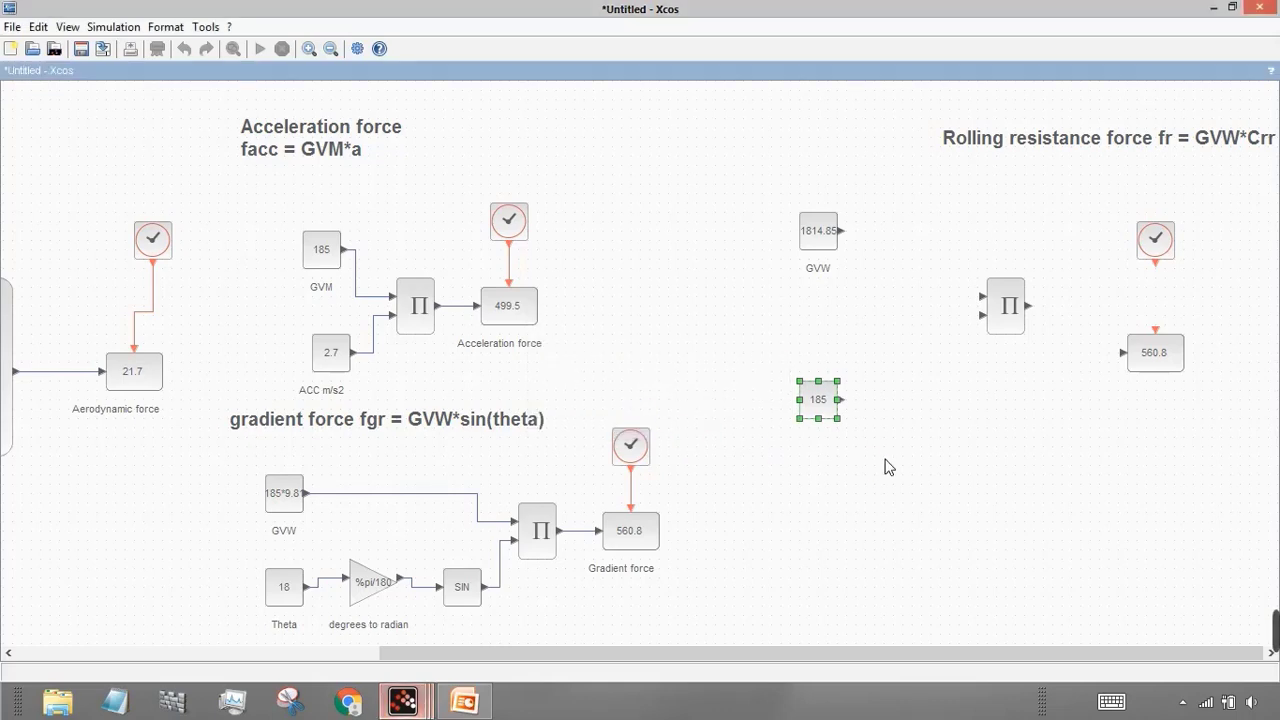
left_click(890, 468)
double_click(830, 440)
type("Crr")
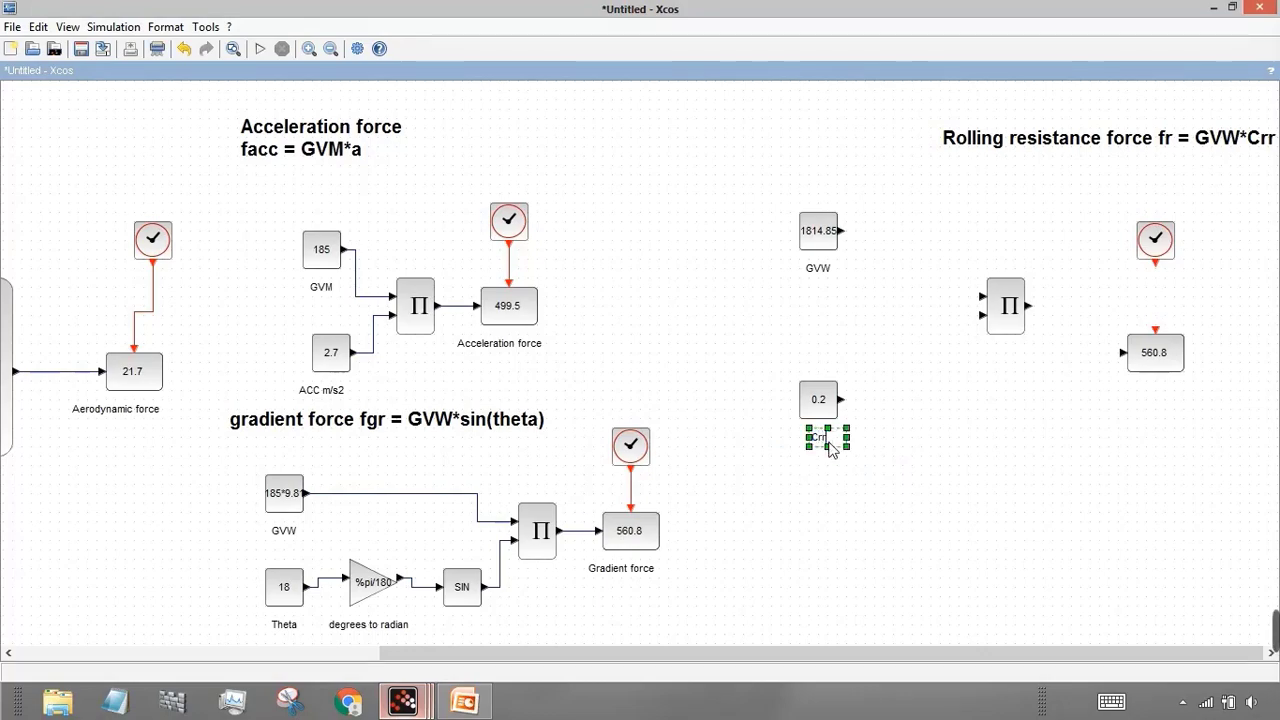
Step: Shift the Crr label slightly left and connect the 1814.85 and 0.2 constants to the rolling resistance product block's inputs
left_click(900, 566)
left_click_drag(828, 450, 809, 450)
left_click(923, 480)
left_click_drag(842, 232, 1005, 307)
left_click_drag(842, 399, 1006, 328)
Step: Move the rolling resistance display and clock closer to the product block and add the text label "Rolling resistance force" beneath the display
left_click_drag(1160, 352, 1154, 277)
left_click_drag(1155, 239, 1127, 220)
left_click(1120, 349)
left_click(1119, 340)
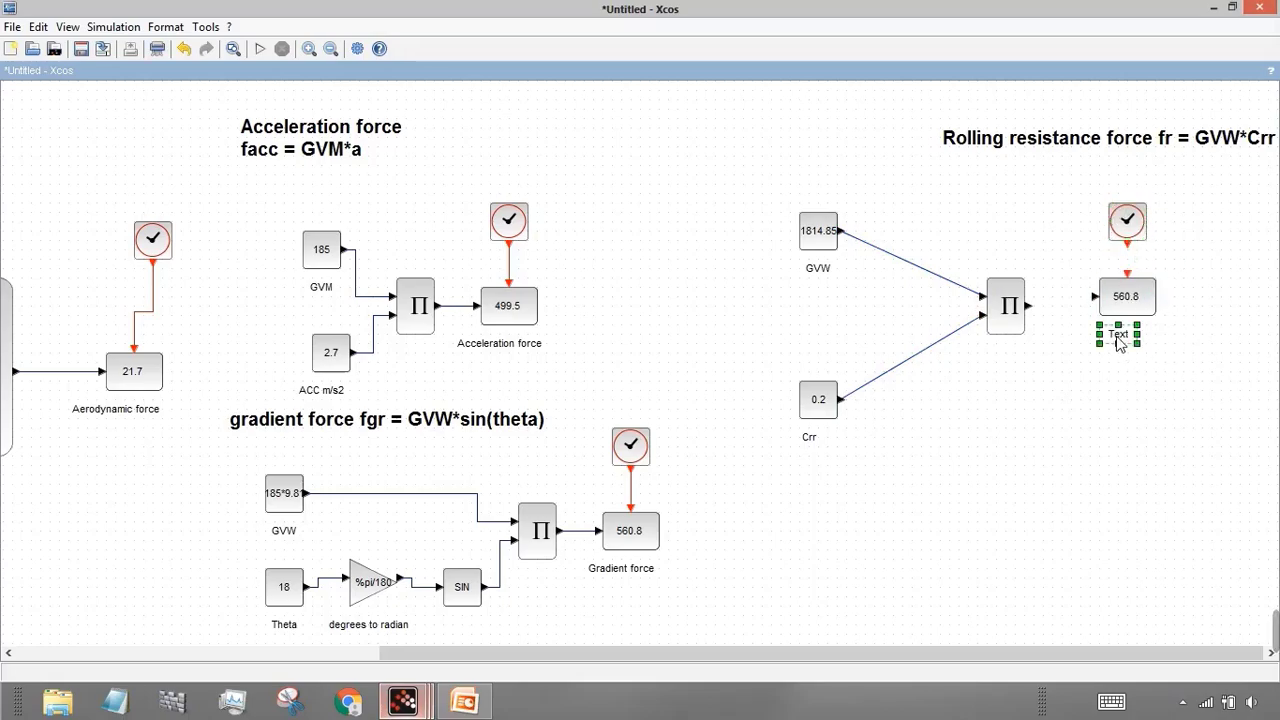
double_click(1119, 341)
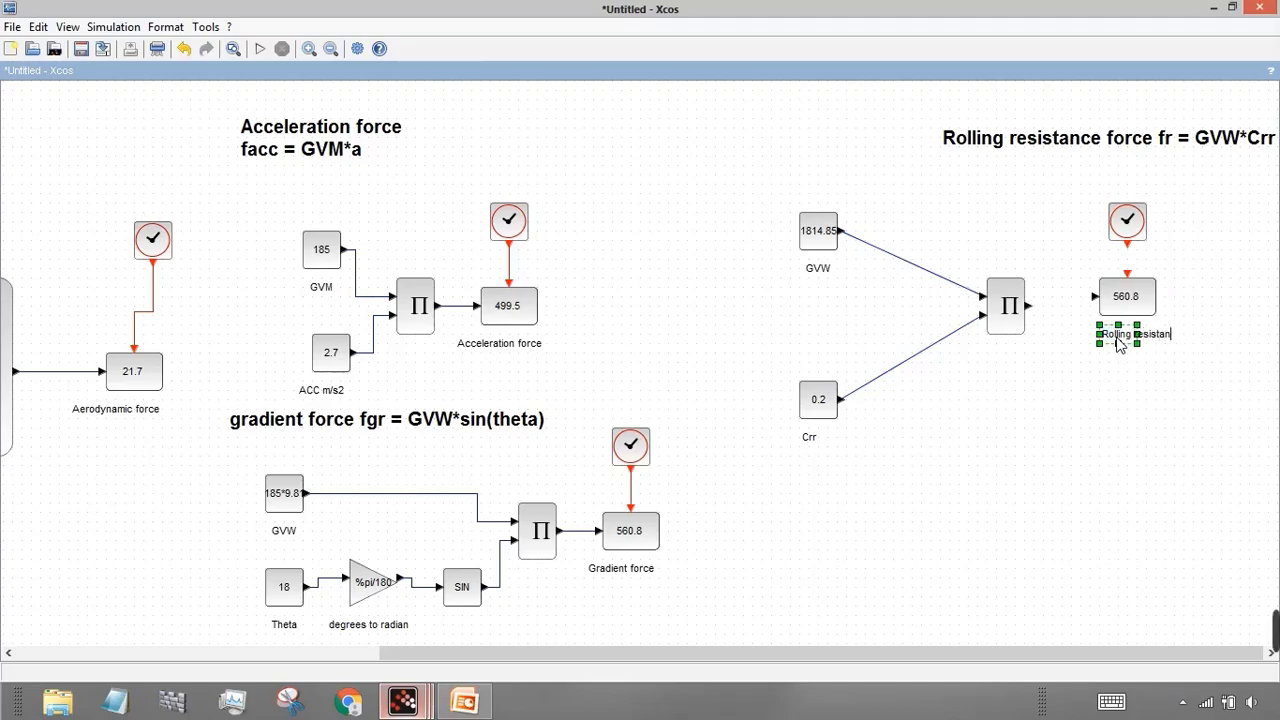
type("Rolling resistance force")
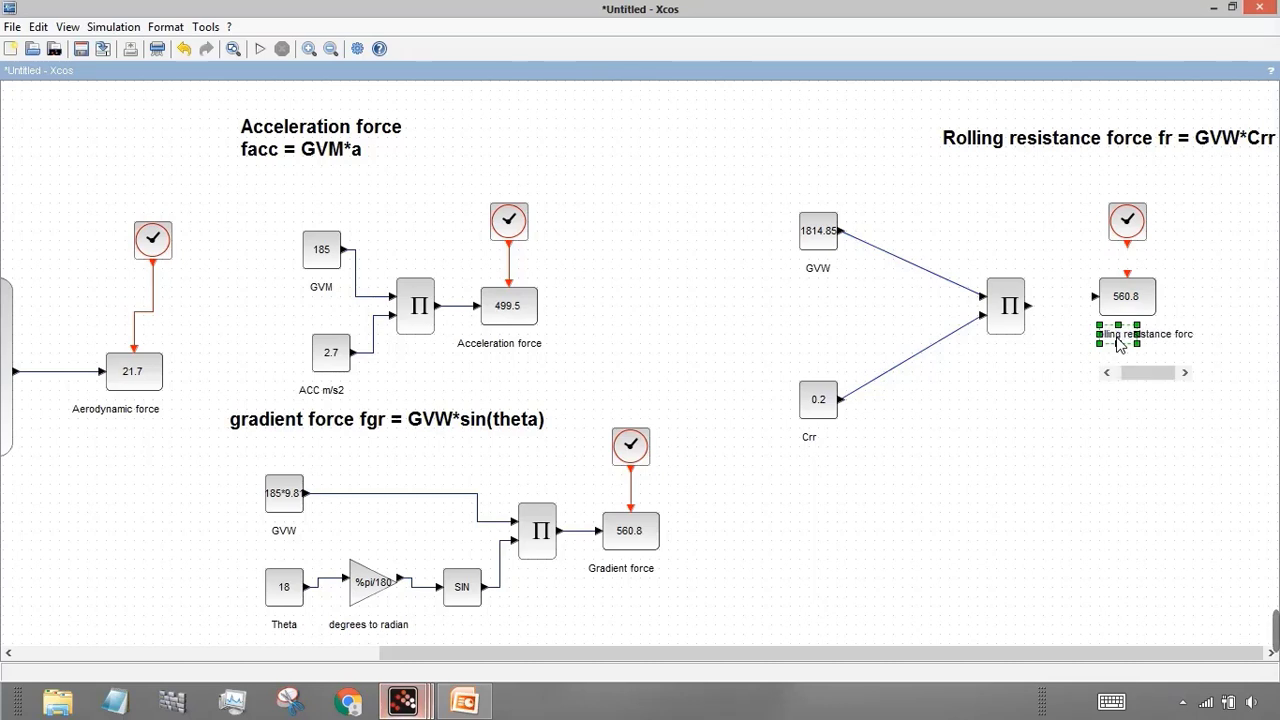
left_click(1168, 430)
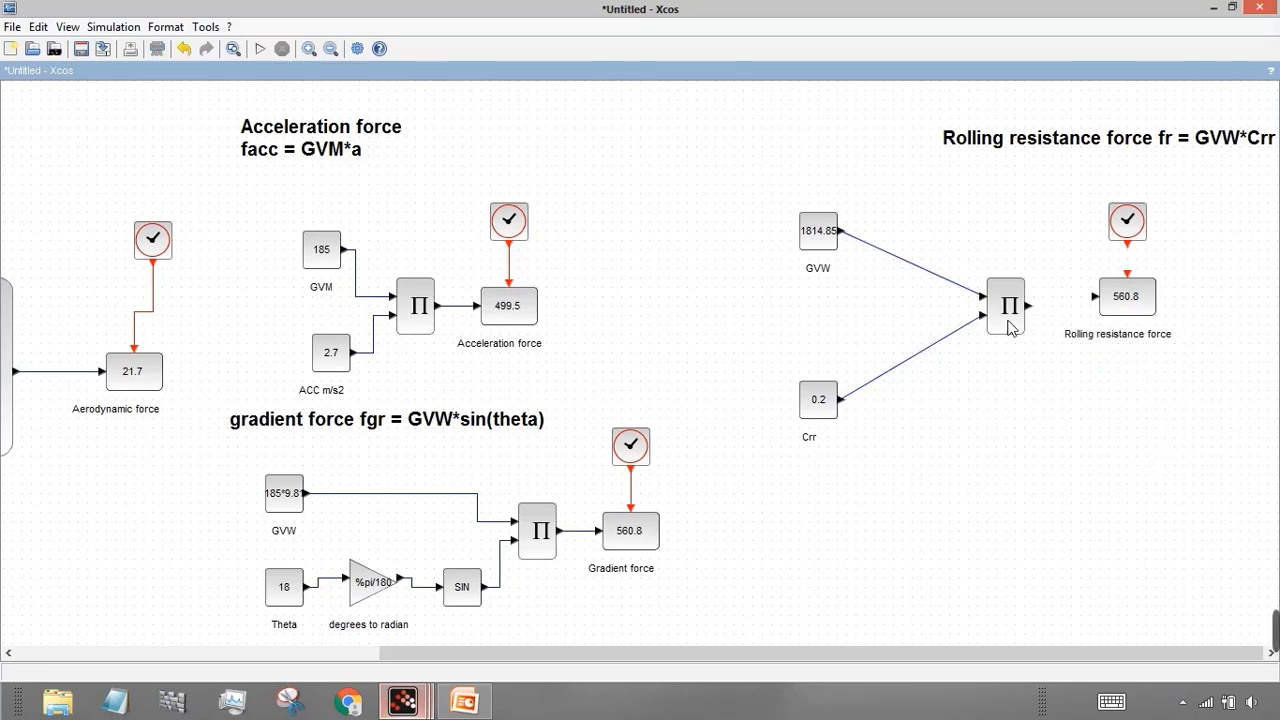
Step: Connect the product output and the clock to the rolling resistance display and route all diagram links horizontally and vertically
left_click_drag(1032, 306, 1130, 276)
key("ctrl+a")
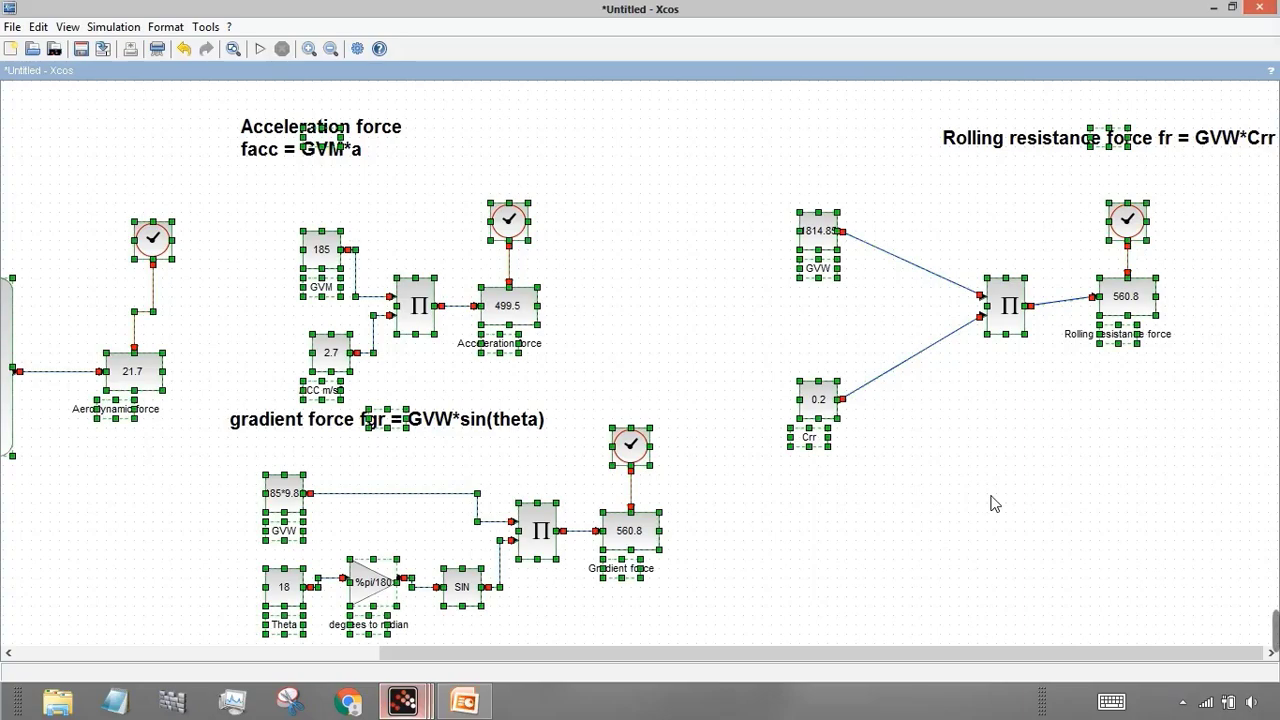
key("h")
left_click(1090, 568)
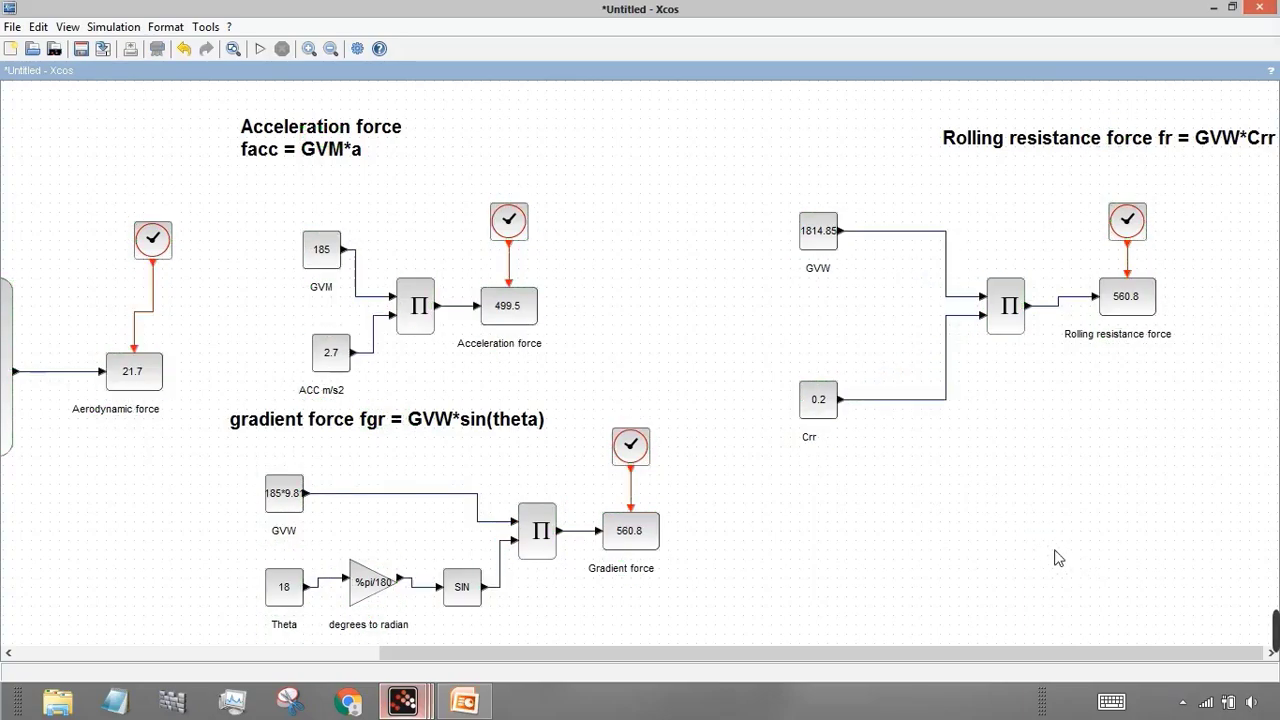
Step: Run the simulation to compute the rolling resistance force
left_click_drag(850, 653, 1107, 598)
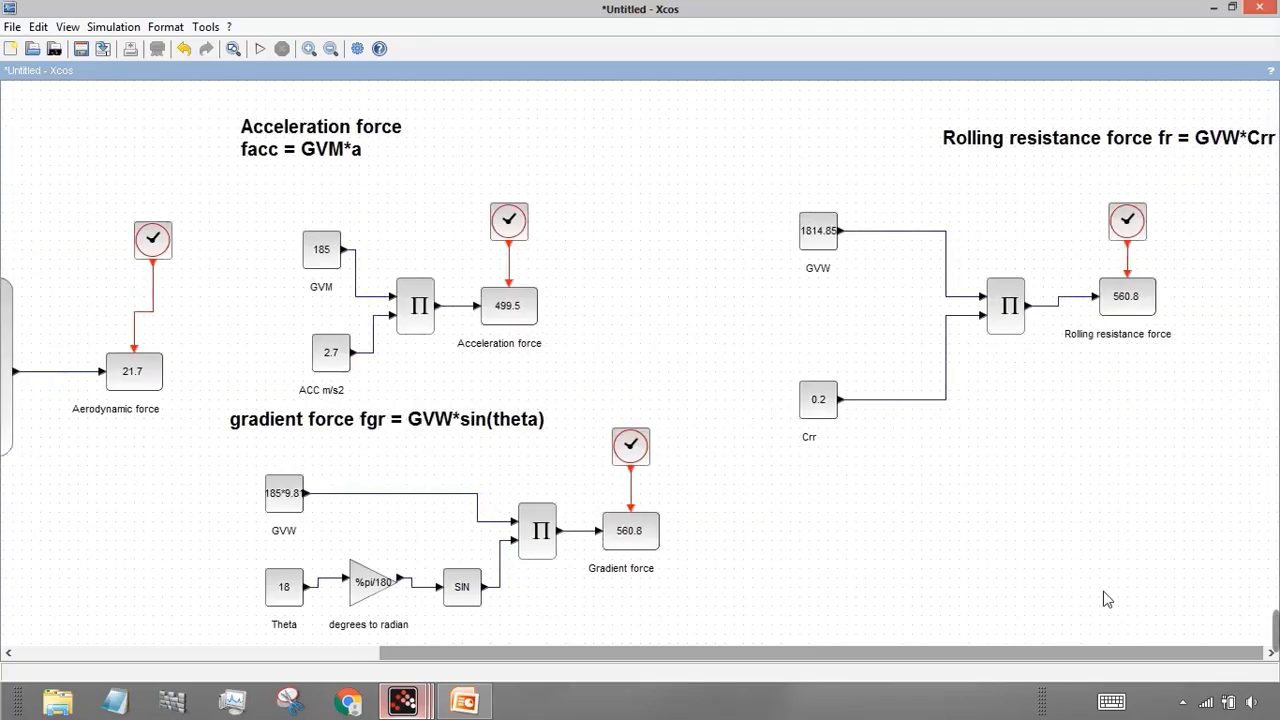
left_click(259, 49)
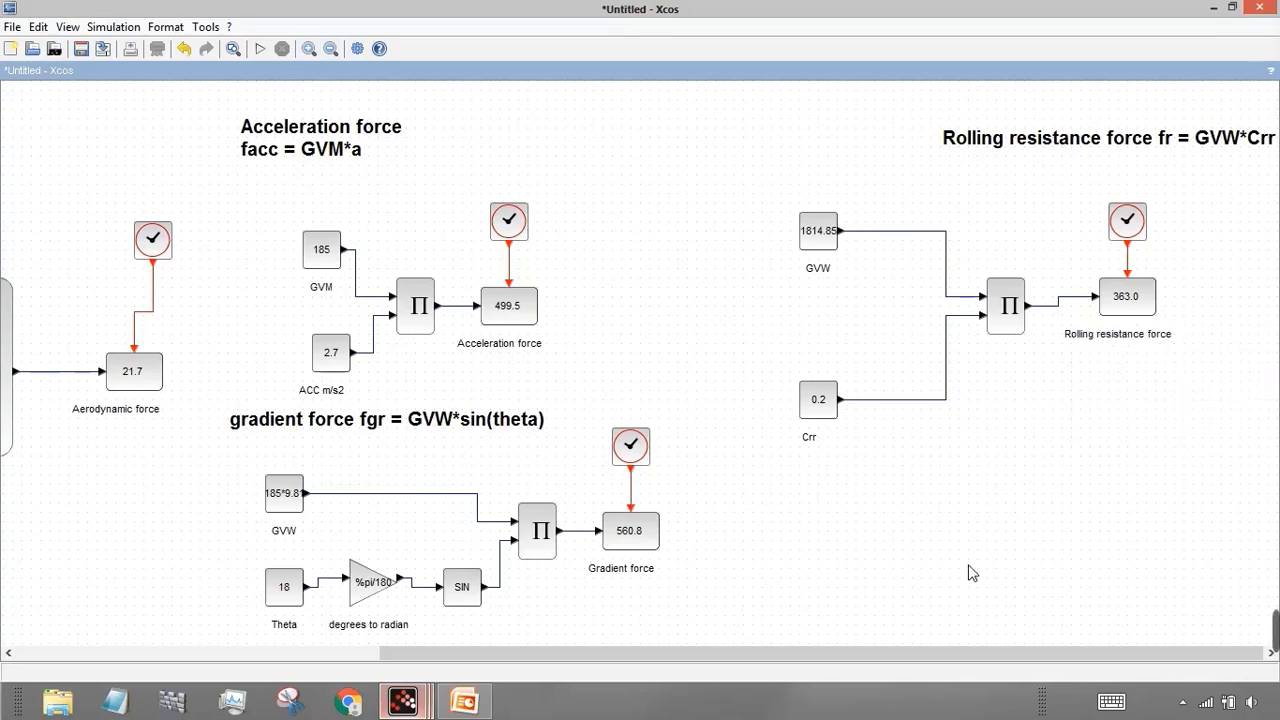
left_click_drag(758, 661, 782, 521)
Step: Add a SUMMATION block from Mathematical Operations below the rolling resistance section
left_click(1232, 7)
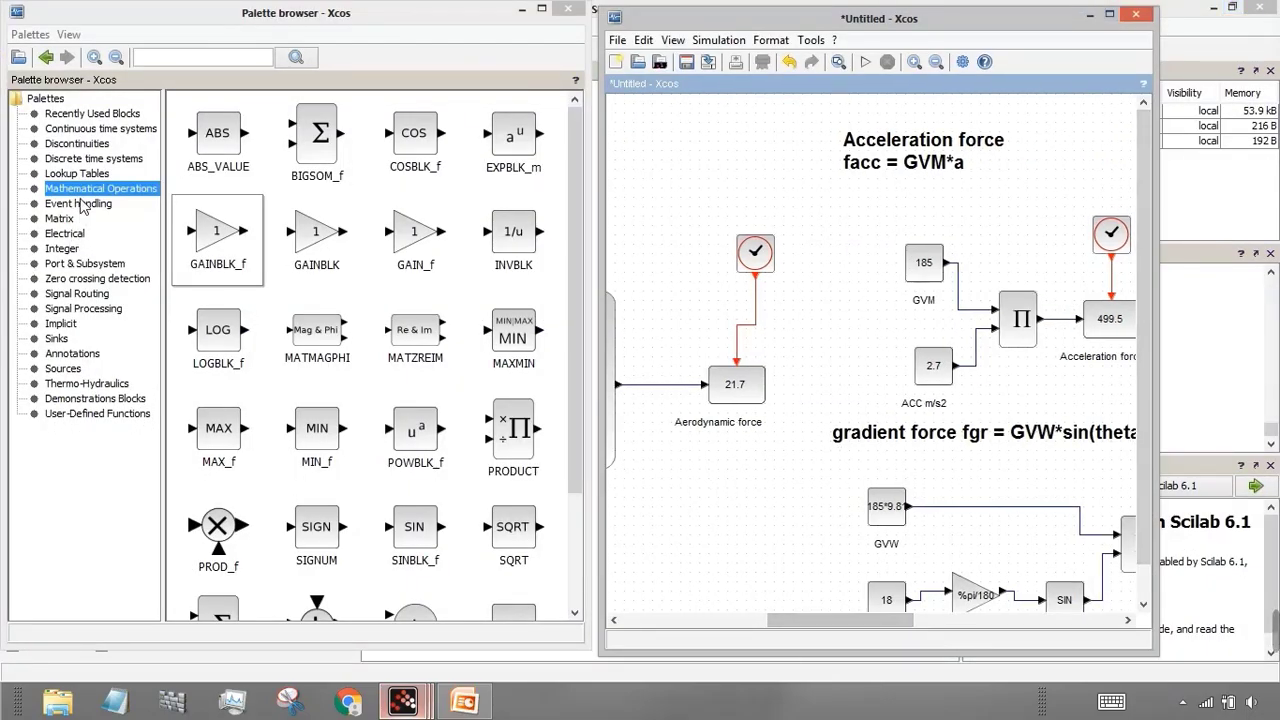
left_click(965, 620)
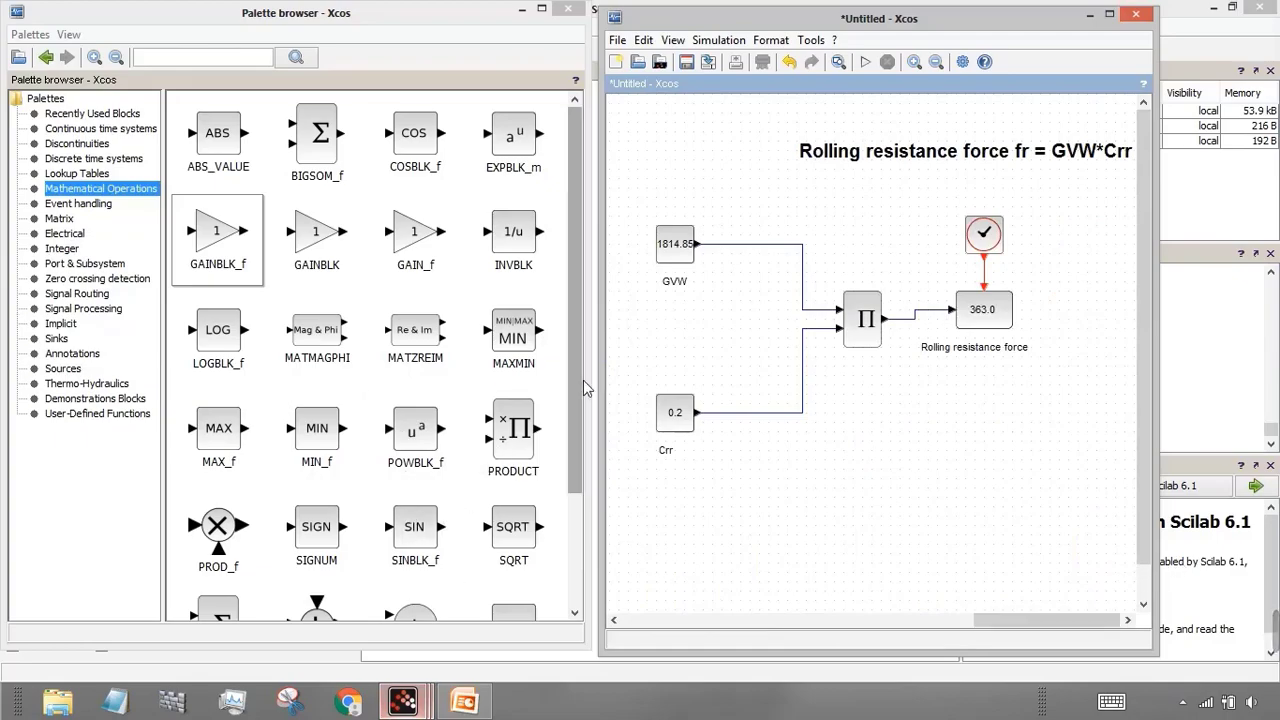
left_click_drag(583, 380, 583, 492)
left_click_drag(228, 478, 909, 492)
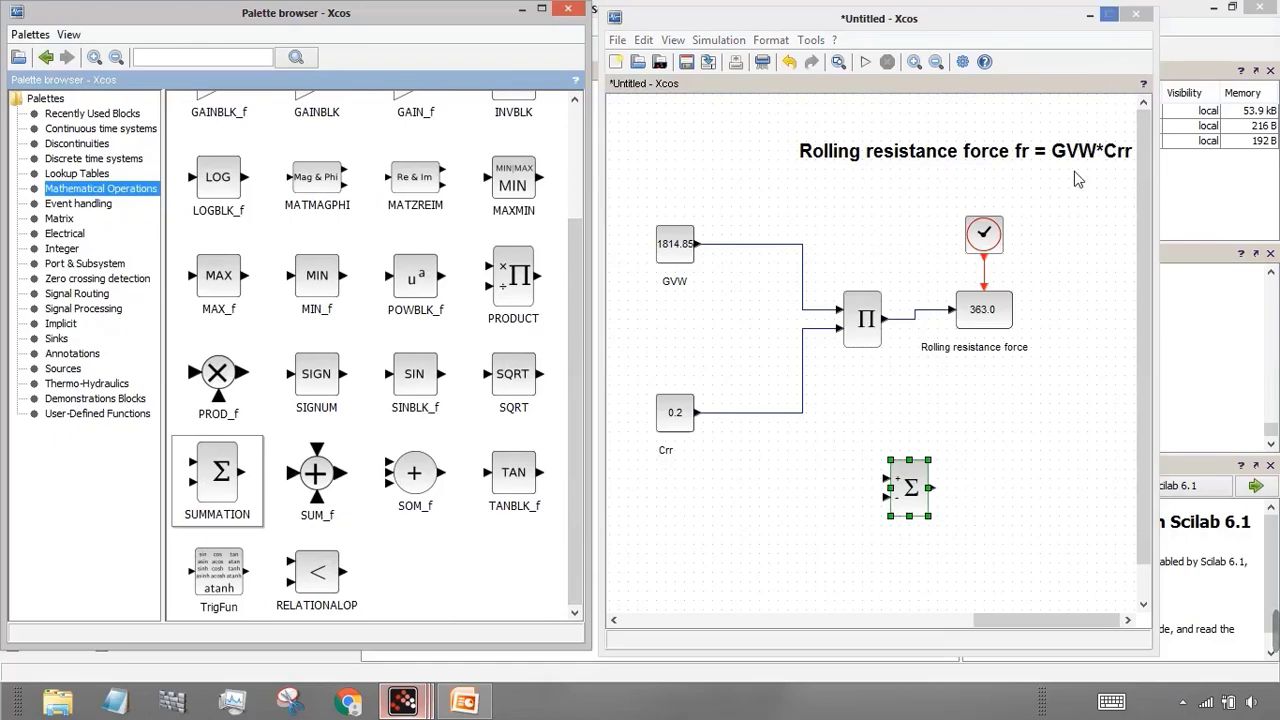
left_click(1100, 16)
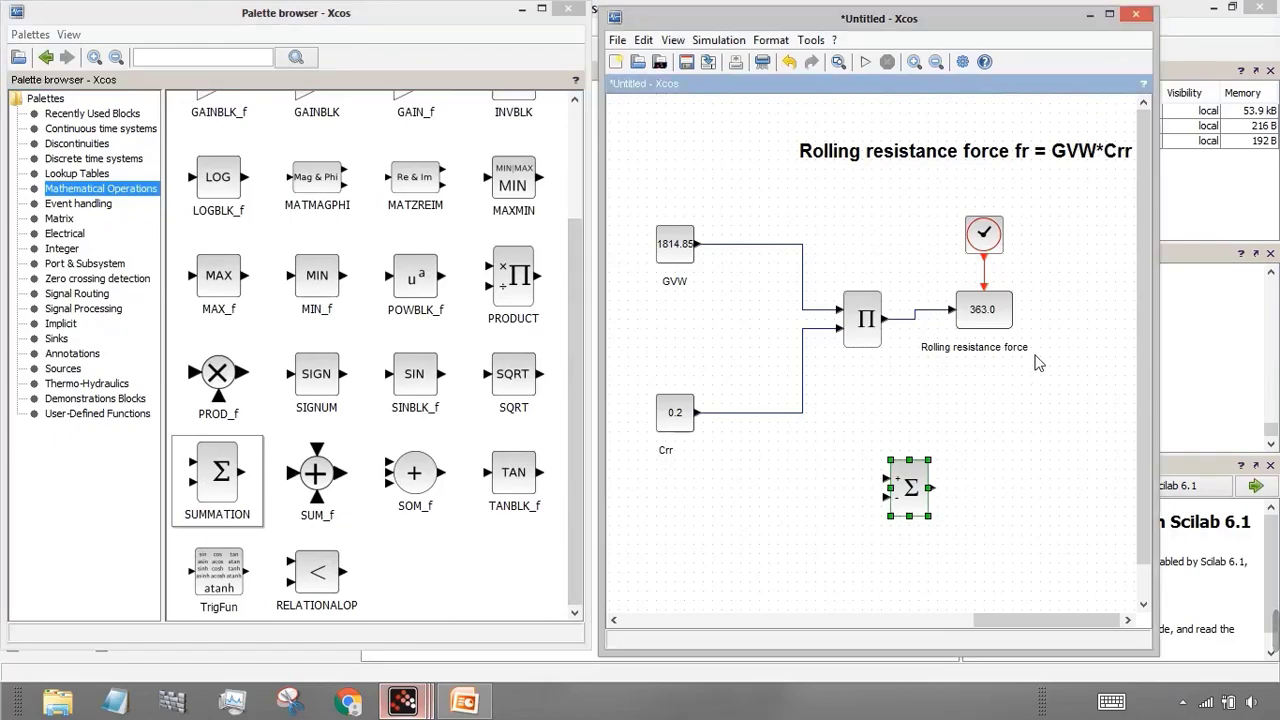
Step: Add an AFFICH_m display beside the summation block and a CLOCK_c block above the display
left_click(70, 368)
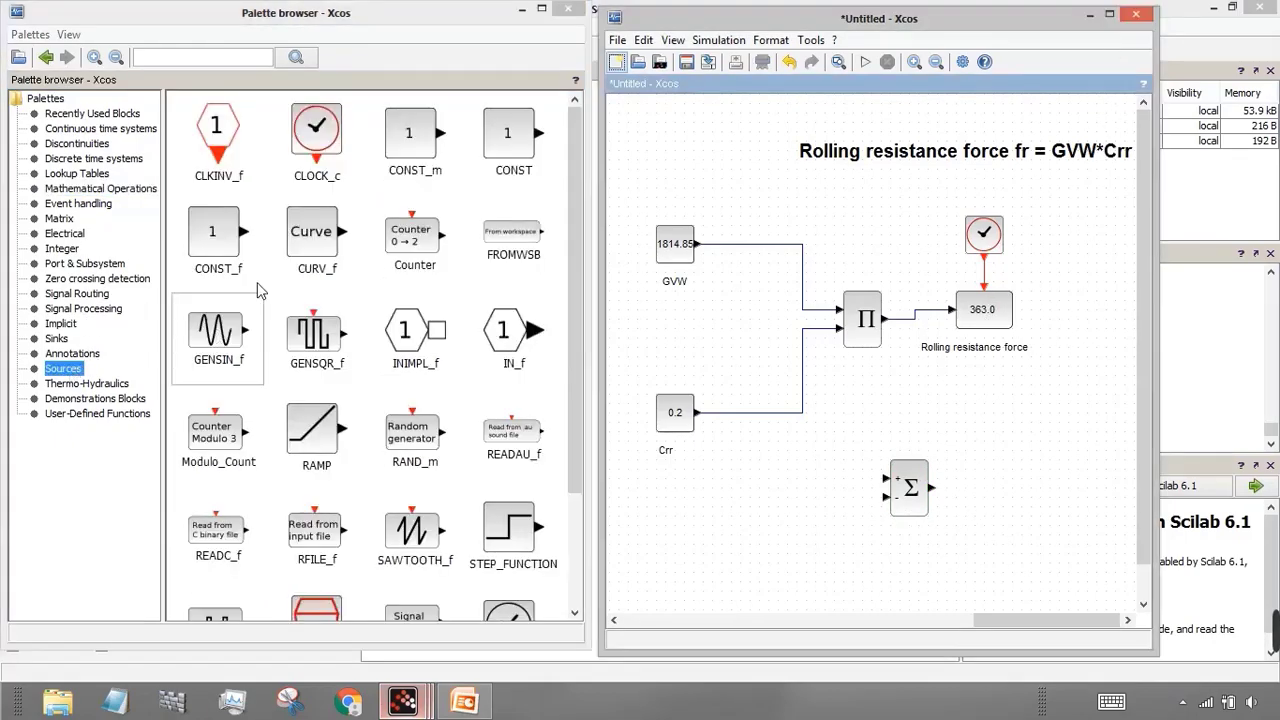
left_click(56, 338)
left_click_drag(235, 125, 985, 477)
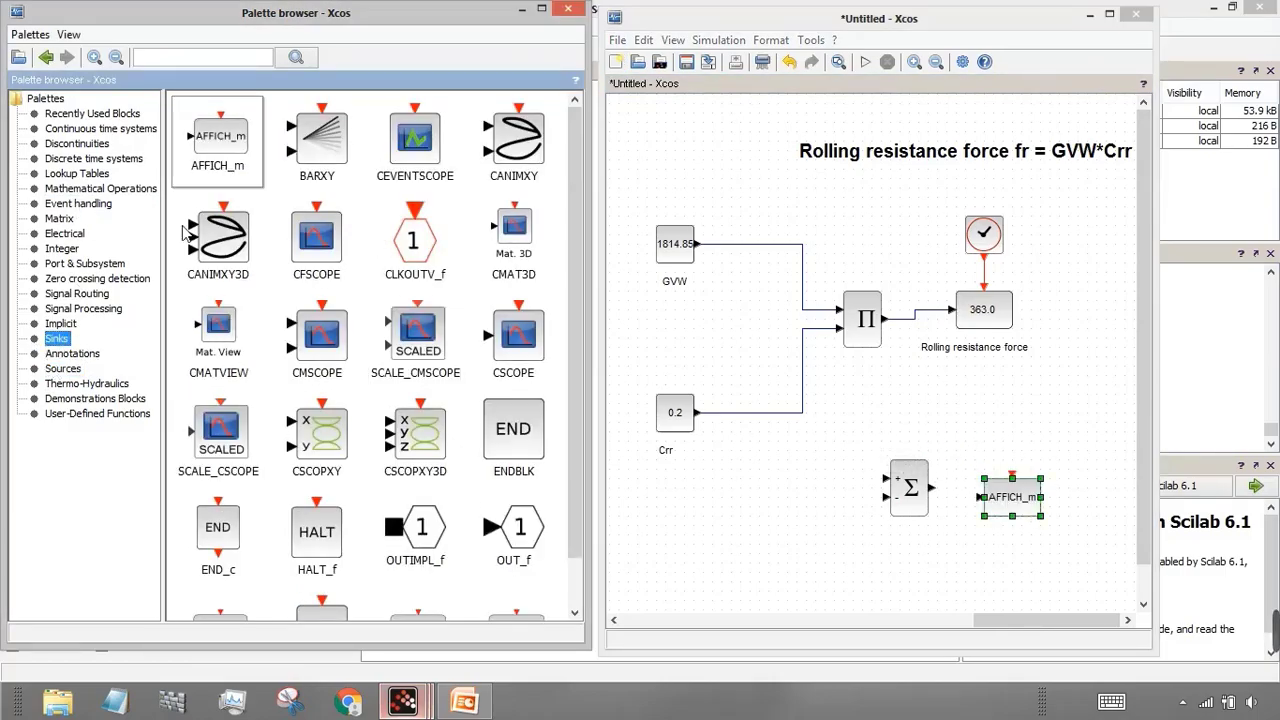
left_click(78, 203)
left_click_drag(217, 128, 1030, 418)
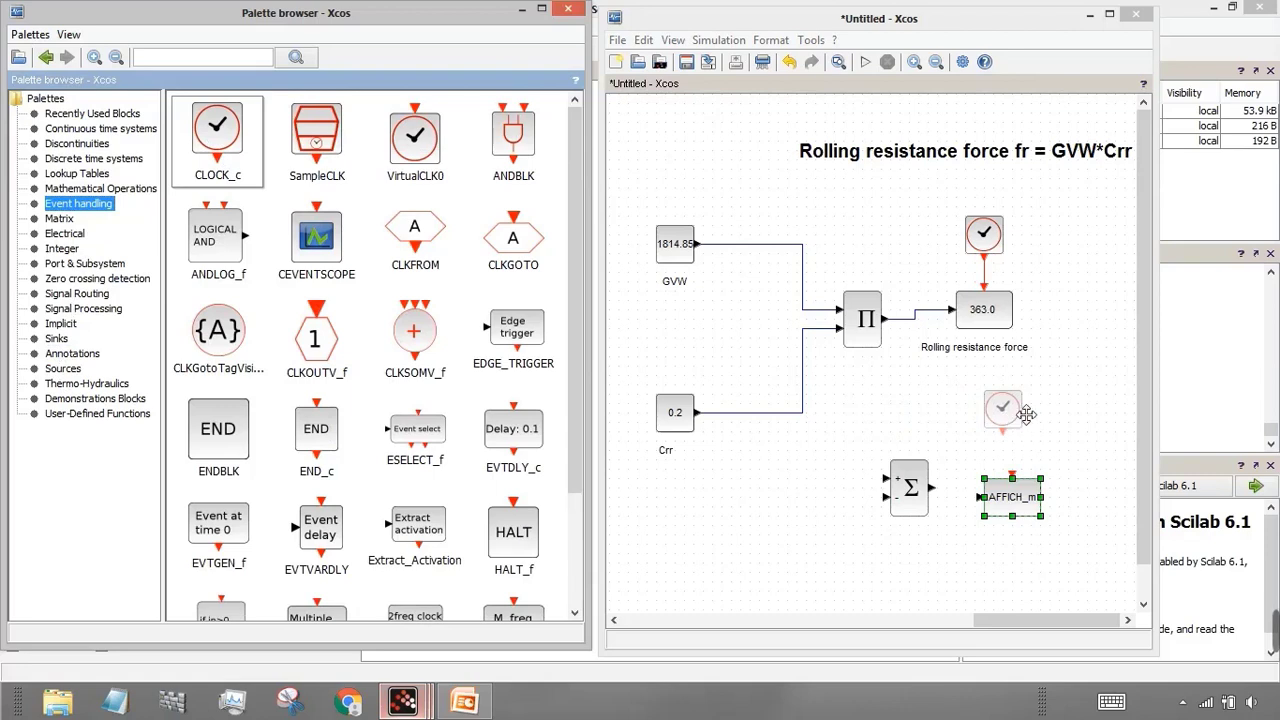
left_click(1074, 422)
left_click(1109, 14)
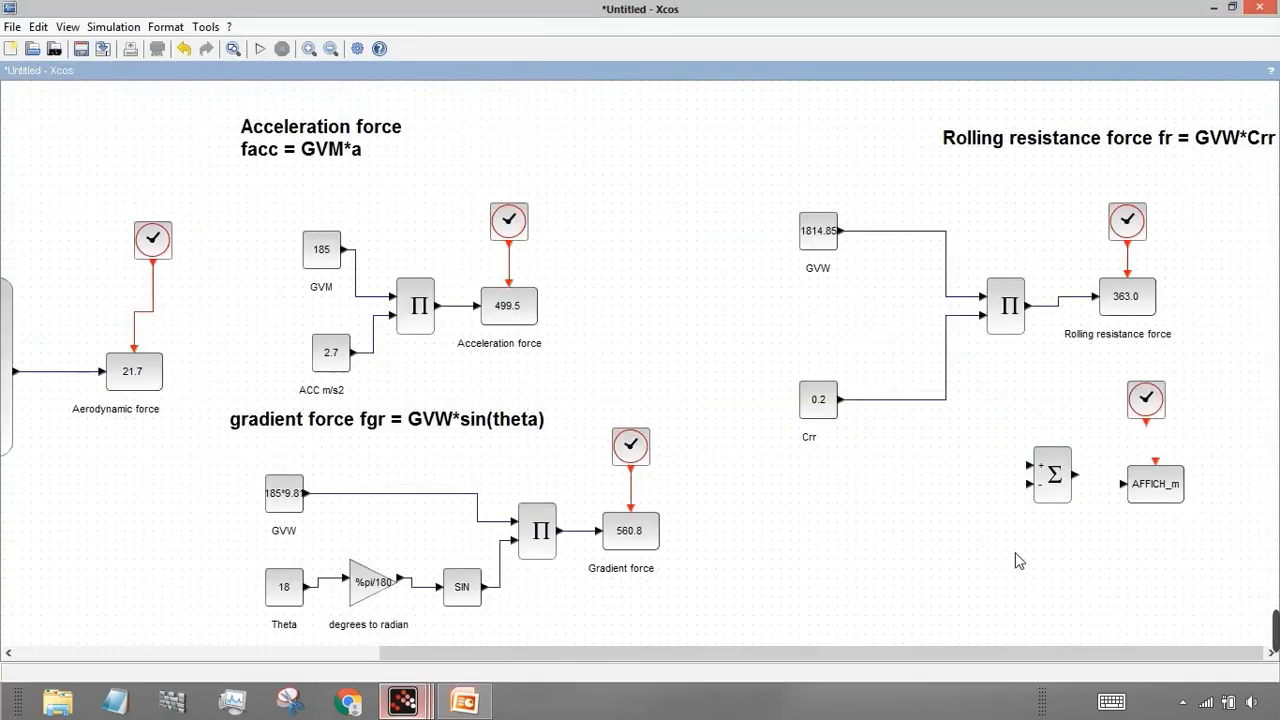
Step: Move the new display, summation block and clock lower, leaving more space between the summation block and the display
left_click_drag(1150, 495, 1150, 560)
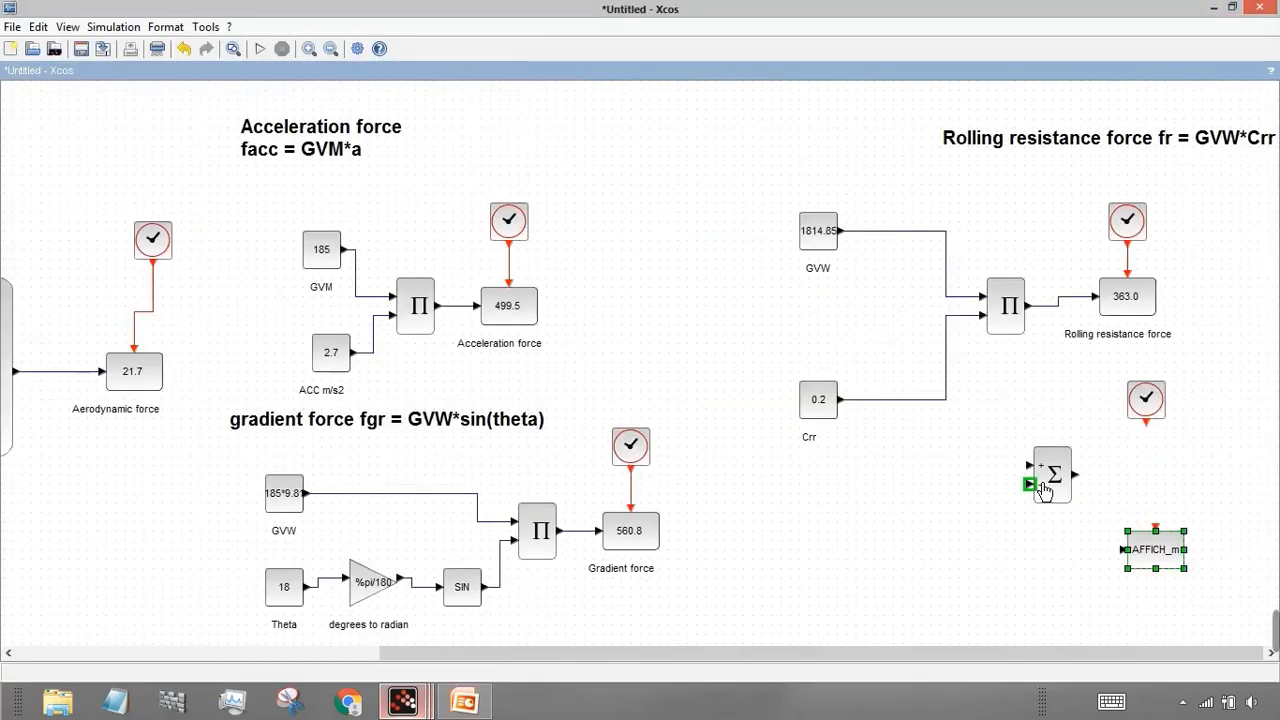
left_click_drag(1052, 477, 1006, 533)
left_click_drag(1158, 415, 1166, 480)
Step: Add the text label "Total force" beneath the new display and connect the clock and the summation output to it
left_click(1149, 594)
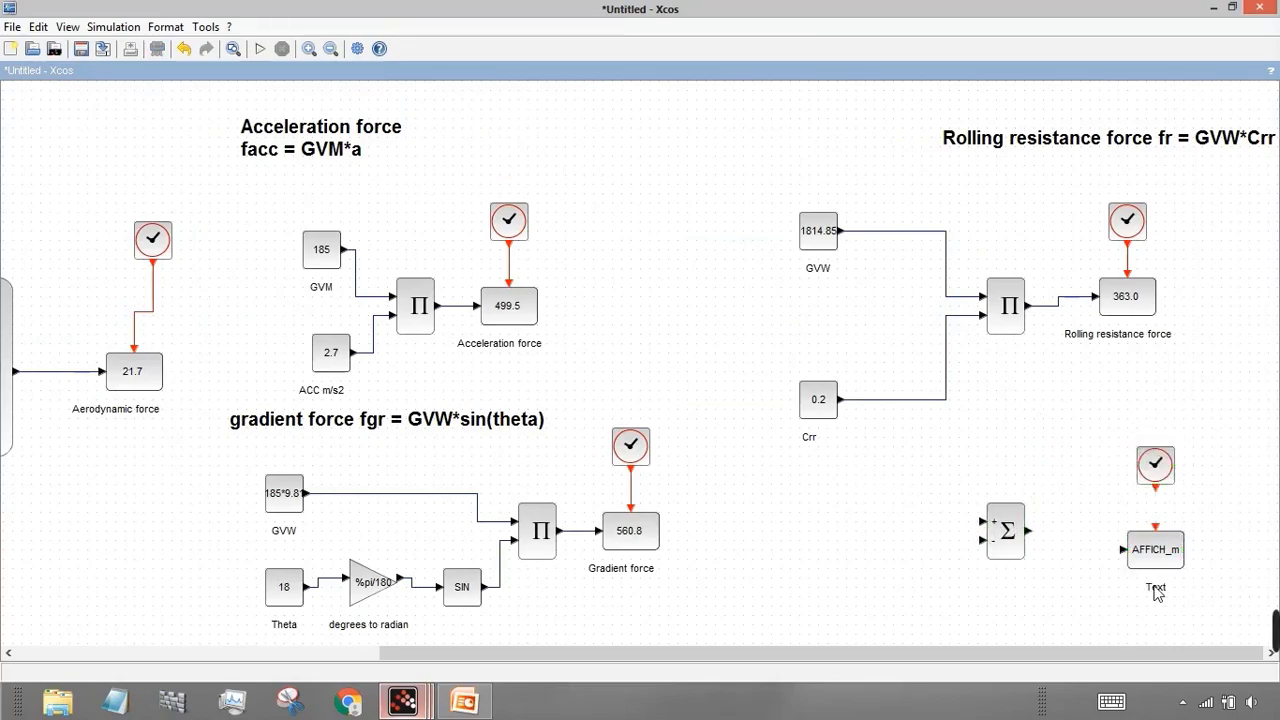
double_click(1157, 592)
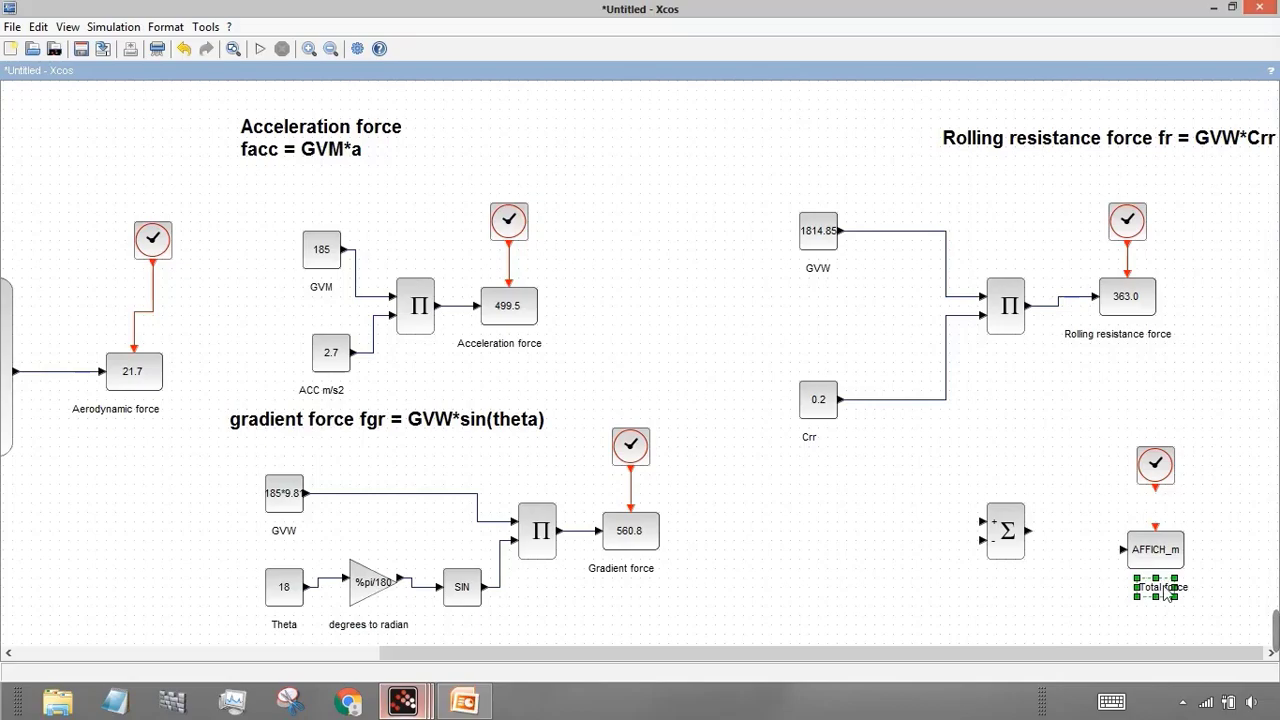
left_click(1233, 530)
left_click_drag(1156, 488, 1182, 556)
mouse_move(1037, 541)
left_mouse_down()
mouse_move(1140, 566)
mouse_move(1128, 552)
left_mouse_up()
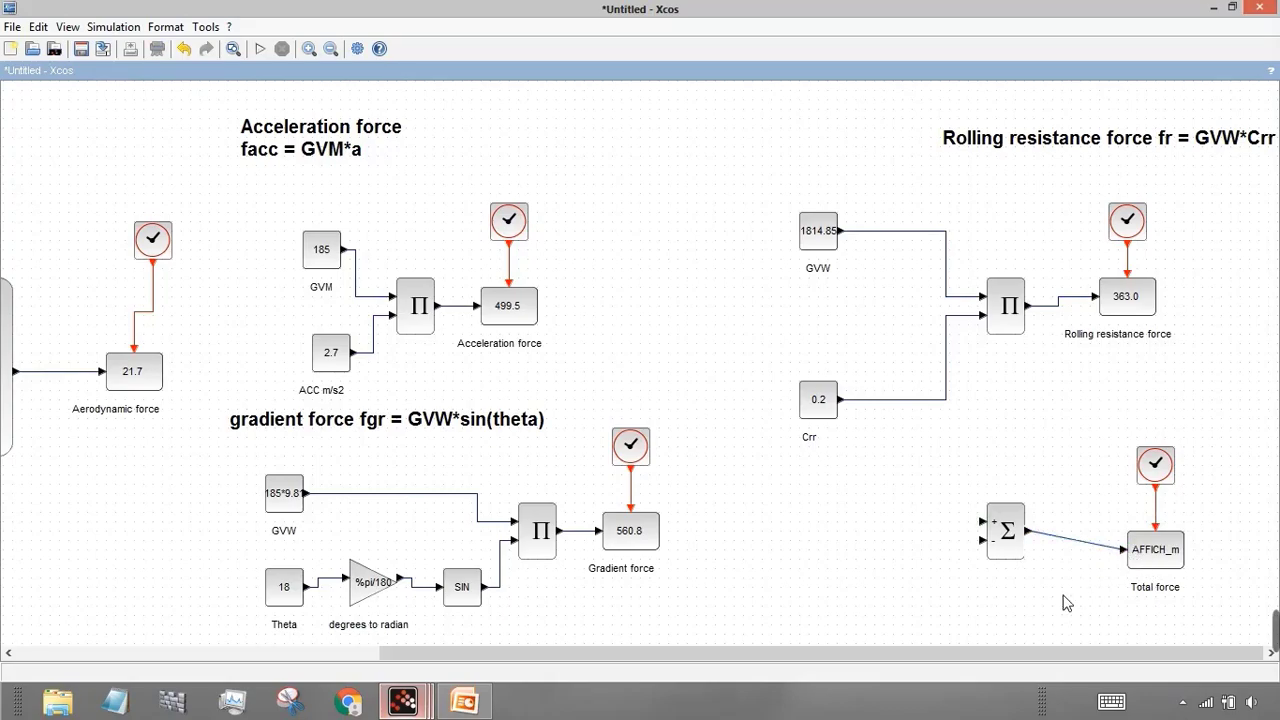
Step: Set the summation block's sign vector to [1;1;1;1] and enlarge the block, aligning its output with the display
double_click(1012, 532)
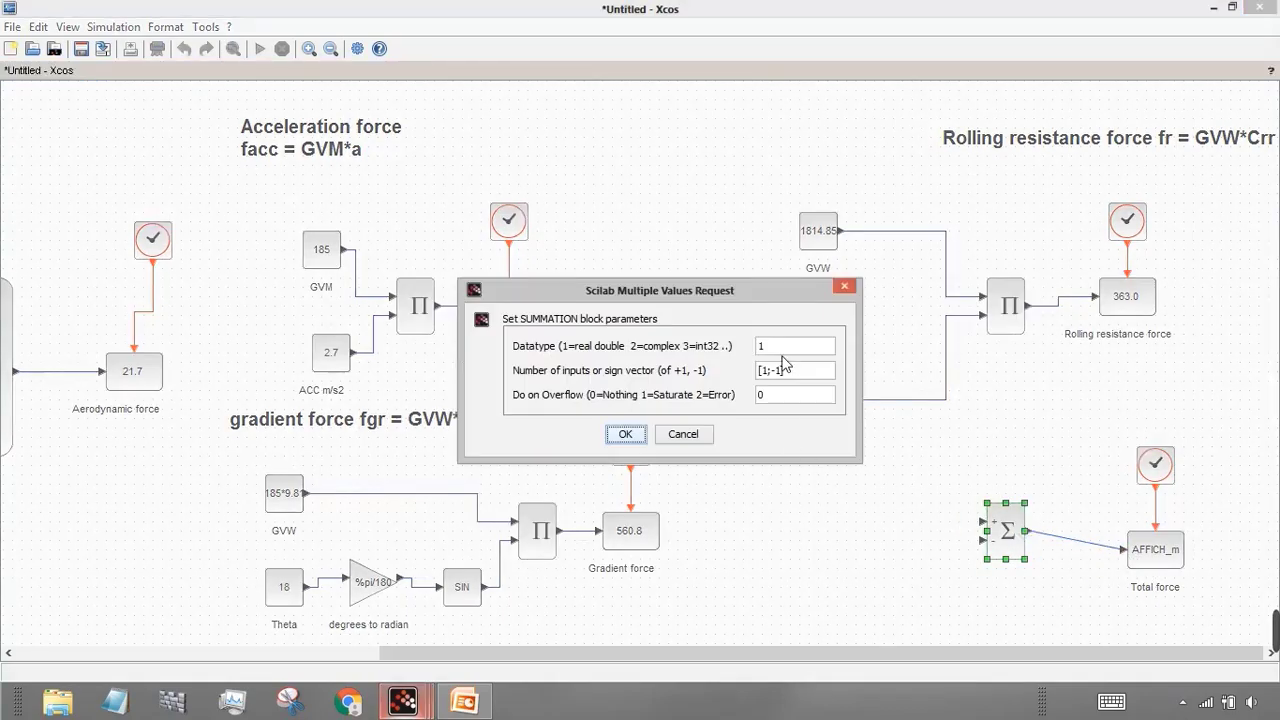
left_click(775, 370)
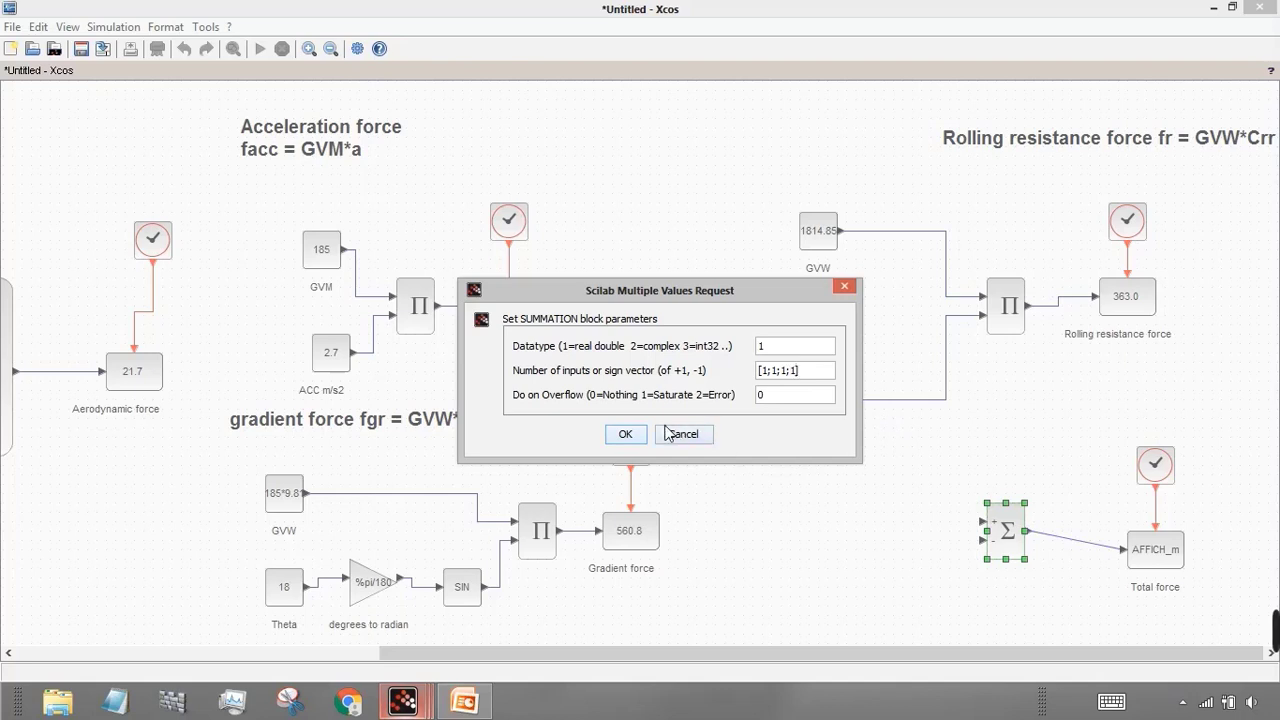
left_click(630, 434)
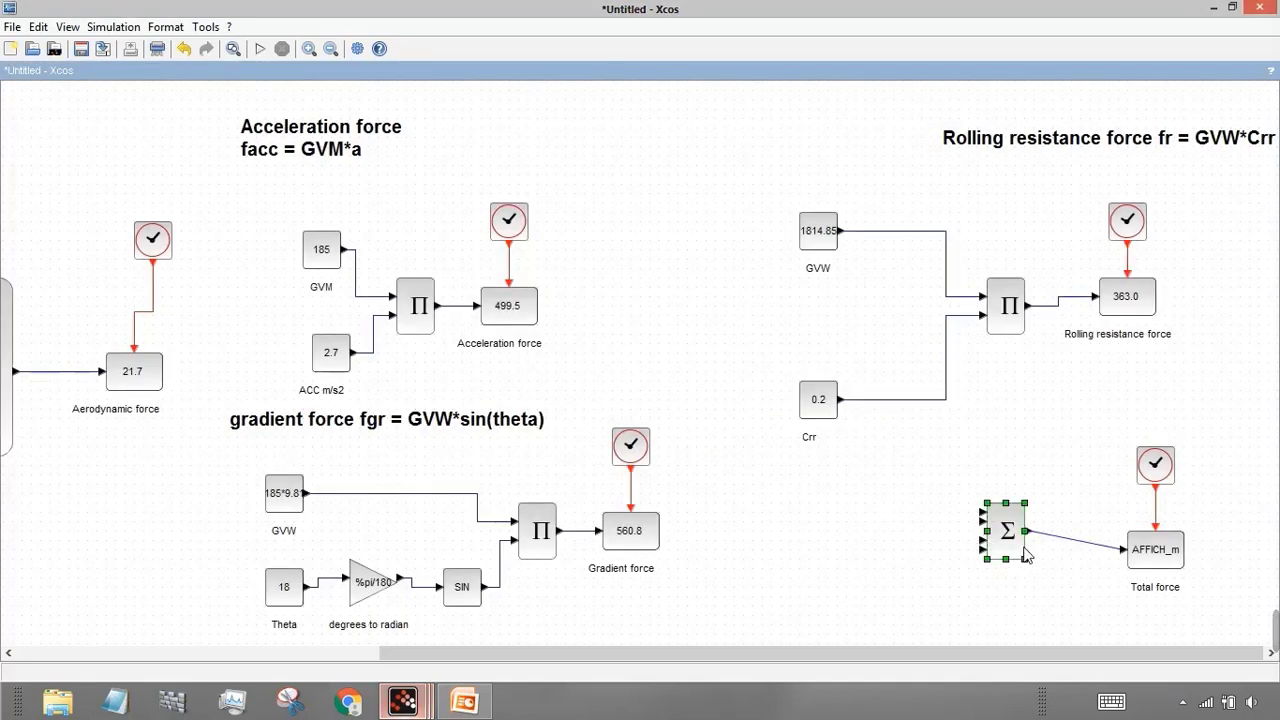
left_click_drag(985, 496, 950, 452)
left_click_drag(1000, 520, 1027, 561)
left_click(1075, 584)
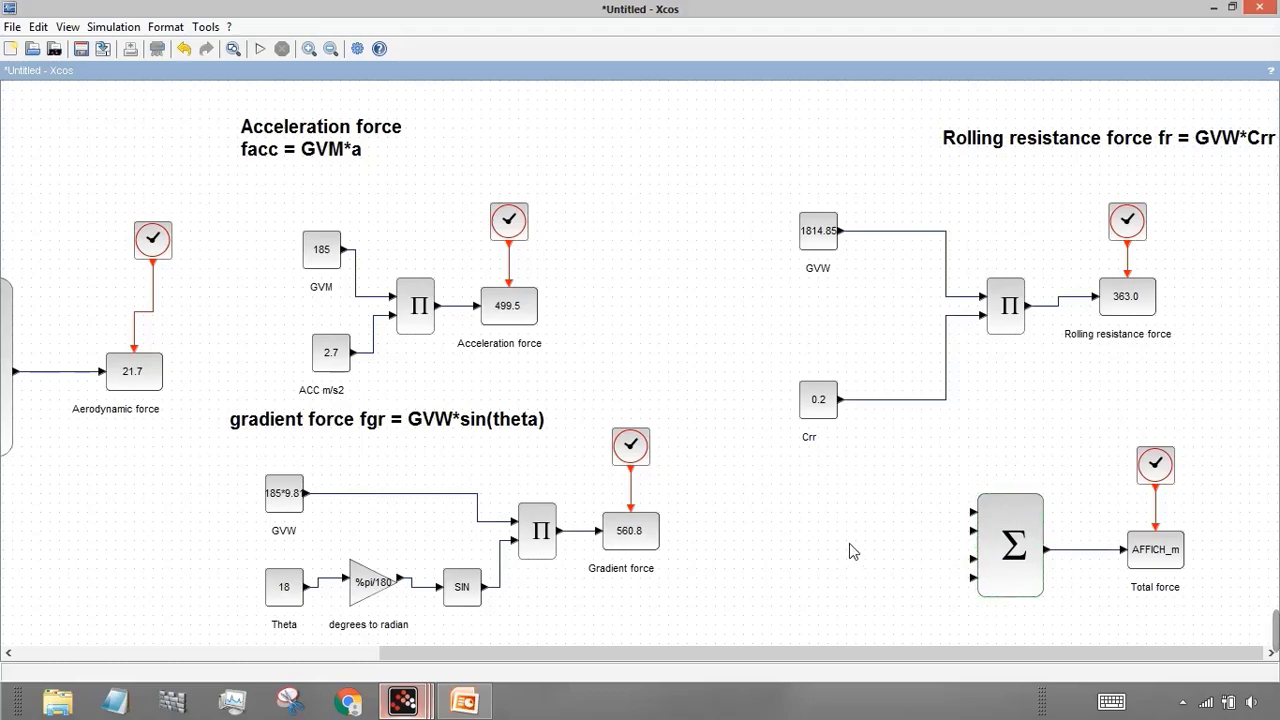
Step: Branch the aerodynamic, acceleration, gradient and rolling resistance force links into the summation block's four inputs, in that order
left_click_drag(50, 373, 984, 516)
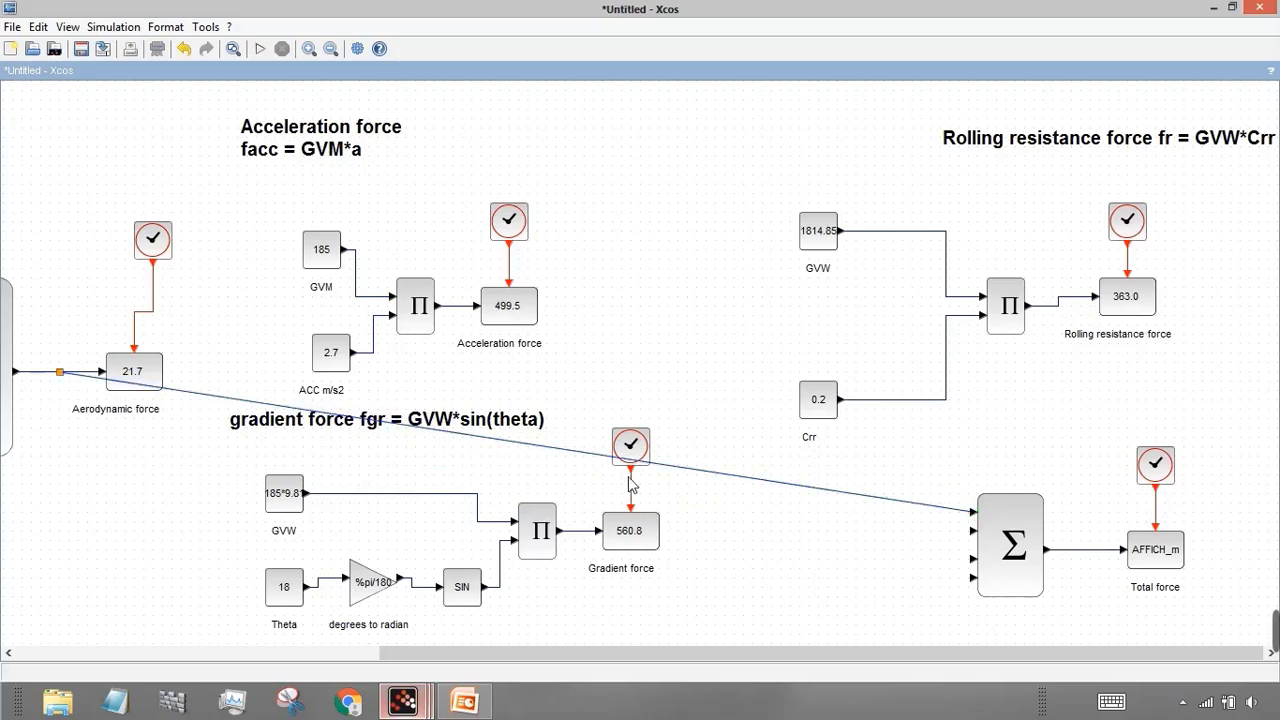
left_click_drag(452, 306, 982, 540)
left_click_drag(592, 540, 968, 581)
left_click_drag(1068, 308, 876, 630)
Step: Route all diagram links horizontally and vertically and run the simulation to compute the total force
key("ctrl+a")
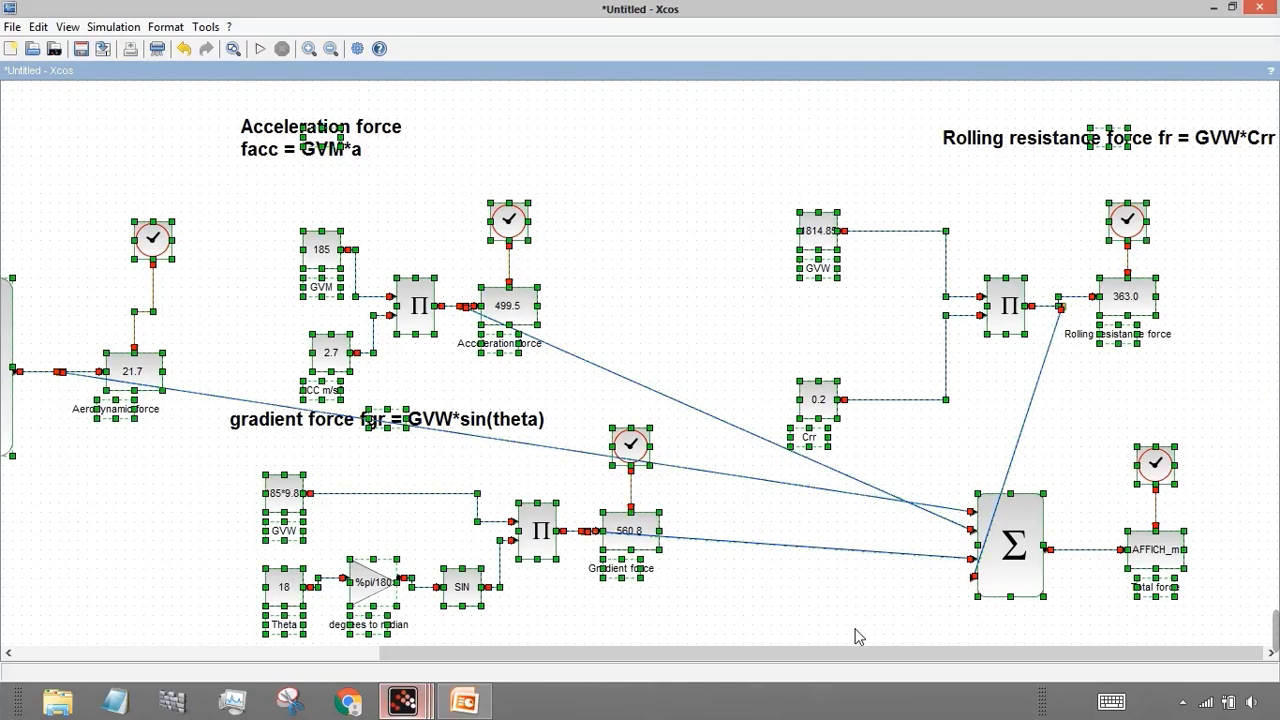
key("h")
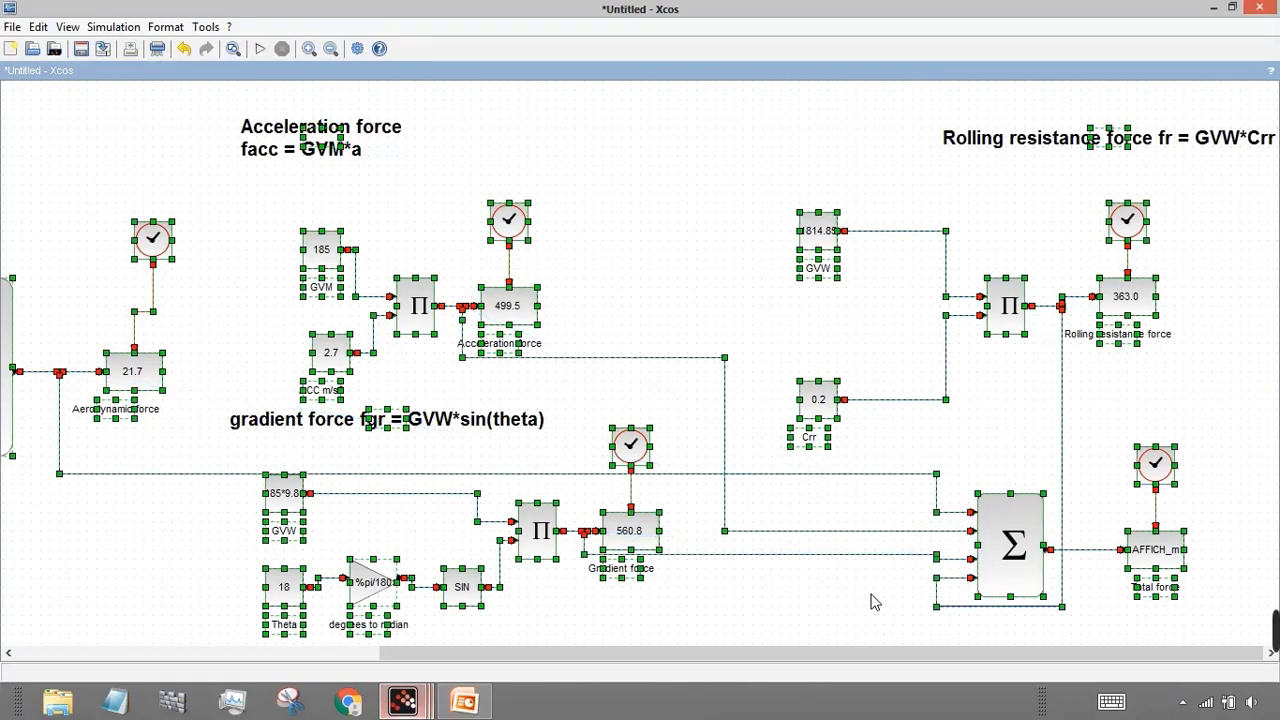
left_click(871, 601)
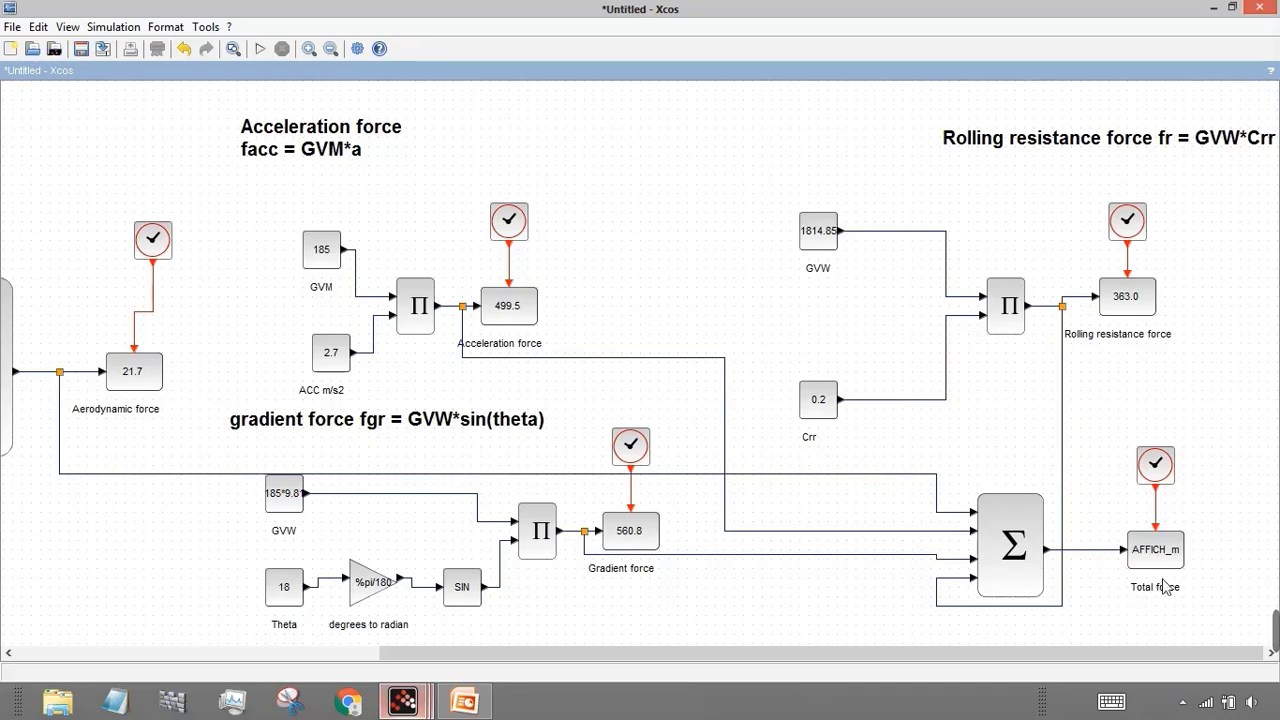
left_click(259, 50)
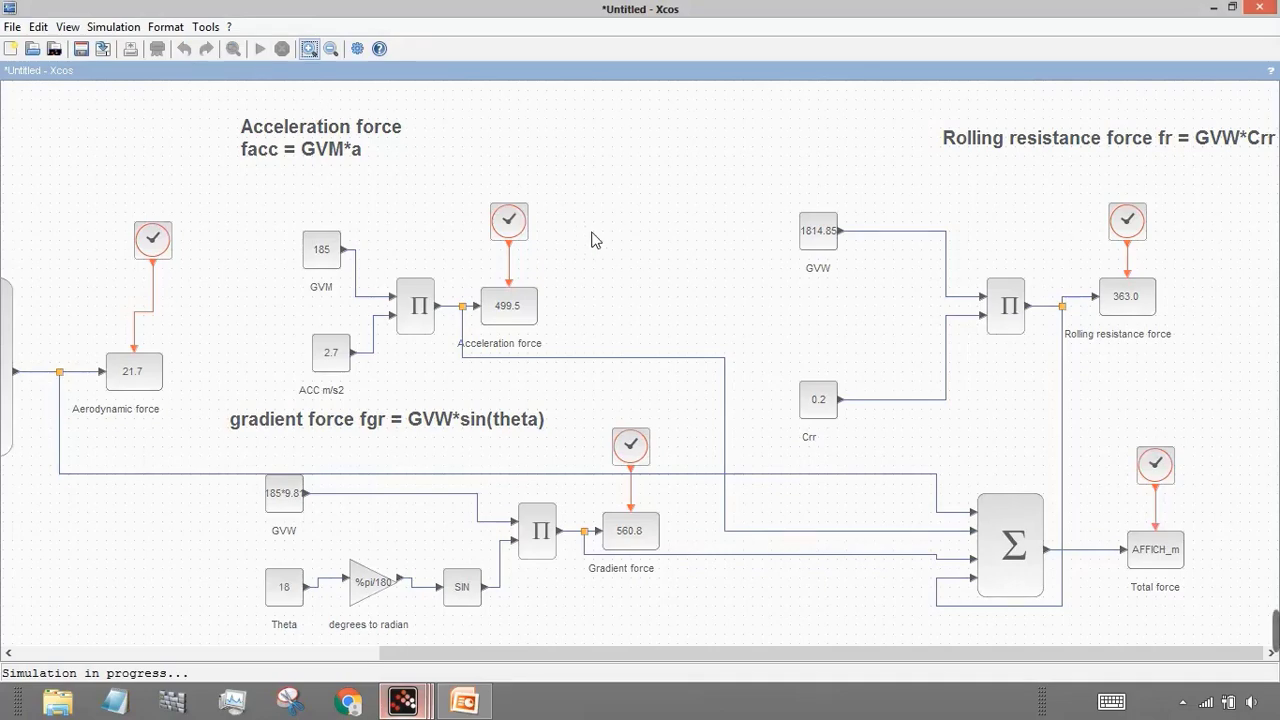